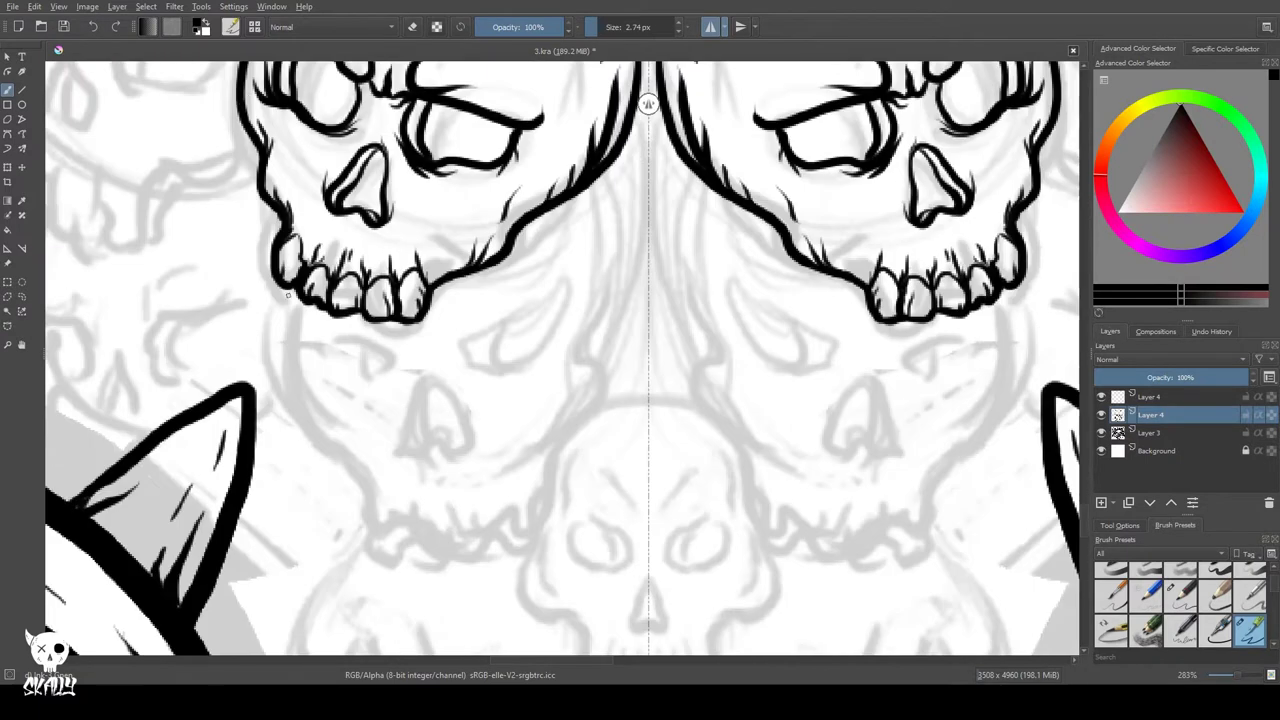
key(ctrl+z)
mouse_move(292, 298)
mouse_down()
mouse_move(303, 425)
mouse_move(346, 466)
mouse_move(375, 478)
mouse_up()
key(ctrl+z)
mouse_move(299, 301)
mouse_down()
mouse_move(283, 326)
mouse_move(352, 506)
mouse_move(400, 575)
mouse_move(486, 563)
mouse_up()
key(ctrl+z)
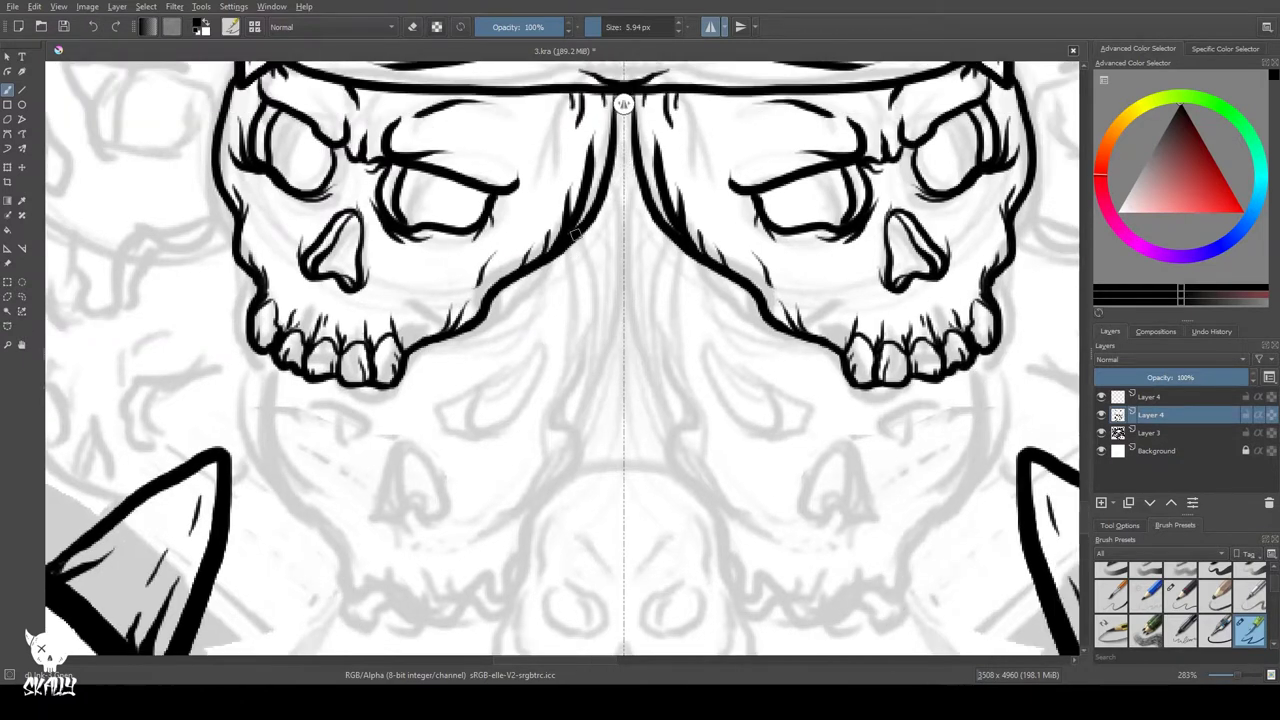
- Ink the outline of the mirrored lower skulls beneath the upper skulls' teeth, including their small outer eye sockets
mouse_move(584, 244)
mouse_down()
mouse_move(598, 332)
mouse_move(535, 510)
mouse_move(500, 520)
mouse_move(488, 574)
mouse_move(382, 587)
mouse_move(338, 537)
mouse_move(337, 516)
mouse_up()
drag(305, 319, 359, 333)
mouse_move(390, 536)
mouse_down()
mouse_move(335, 477)
mouse_move(346, 508)
mouse_move(405, 549)
mouse_move(339, 483)
mouse_move(342, 499)
mouse_move(320, 373)
mouse_move(399, 417)
mouse_move(415, 451)
mouse_move(346, 417)
mouse_move(366, 431)
mouse_move(371, 467)
mouse_move(376, 453)
mouse_move(428, 441)
mouse_up()
drag(430, 440, 425, 467)
drag(419, 411, 427, 450)
drag(344, 462, 386, 476)
drag(342, 456, 352, 474)
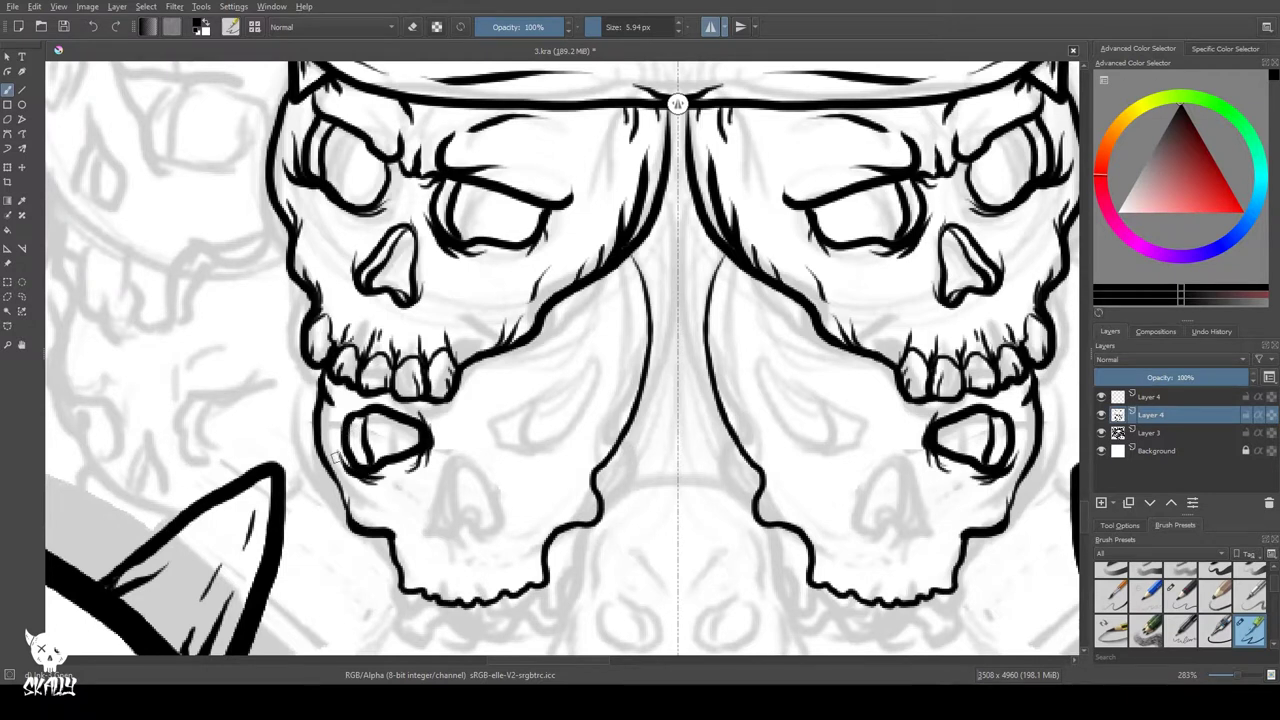
drag(366, 424, 322, 408)
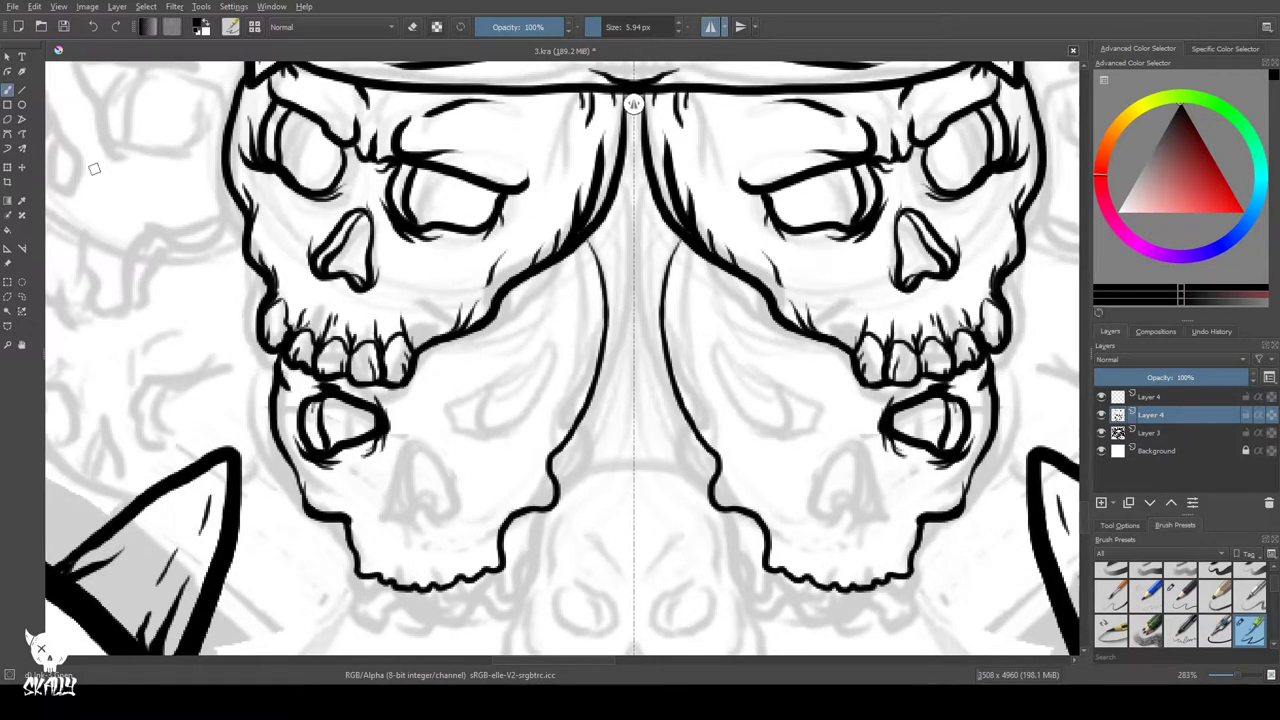
- Thicken the lower skulls' outer cheek contour down to the jaw and add short shading strokes under the upper skulls' teeth
drag(301, 388, 282, 358)
drag(286, 405, 277, 383)
mouse_move(297, 470)
mouse_down()
mouse_move(306, 501)
mouse_move(375, 551)
mouse_move(377, 574)
mouse_up()
mouse_move(380, 572)
mouse_down()
mouse_move(394, 552)
mouse_move(396, 580)
mouse_move(384, 552)
mouse_up()
key(ctrl+z)
mouse_move(386, 549)
mouse_down()
mouse_move(392, 533)
mouse_move(384, 543)
mouse_up()
- Ink the row of teeth of the mirrored lower skulls, with small root strokes above them
mouse_move(360, 552)
mouse_down()
mouse_move(367, 534)
mouse_move(362, 552)
mouse_move(413, 585)
mouse_move(430, 570)
mouse_move(430, 584)
mouse_up()
key(ctrl+z)
mouse_move(412, 539)
mouse_down()
mouse_move(415, 567)
mouse_move(456, 577)
mouse_move(433, 568)
mouse_up()
mouse_move(440, 566)
mouse_down()
mouse_move(450, 582)
mouse_move(427, 588)
mouse_up()
drag(478, 546, 472, 572)
mouse_move(462, 545)
mouse_down()
mouse_move(458, 574)
mouse_move(490, 538)
mouse_move(496, 566)
mouse_up()
mouse_move(474, 520)
mouse_down()
mouse_move(502, 548)
mouse_move(488, 516)
mouse_move(443, 543)
mouse_up()
- Ink the nose cavity of the mirrored lower skulls
mouse_move(407, 442)
mouse_down()
mouse_move(438, 455)
mouse_move(406, 520)
mouse_move(412, 442)
mouse_move(412, 515)
mouse_move(389, 512)
mouse_move(446, 472)
mouse_move(457, 500)
mouse_up()
mouse_move(450, 390)
mouse_down()
mouse_move(478, 443)
mouse_move(545, 411)
mouse_up()
key(ctrl+z)
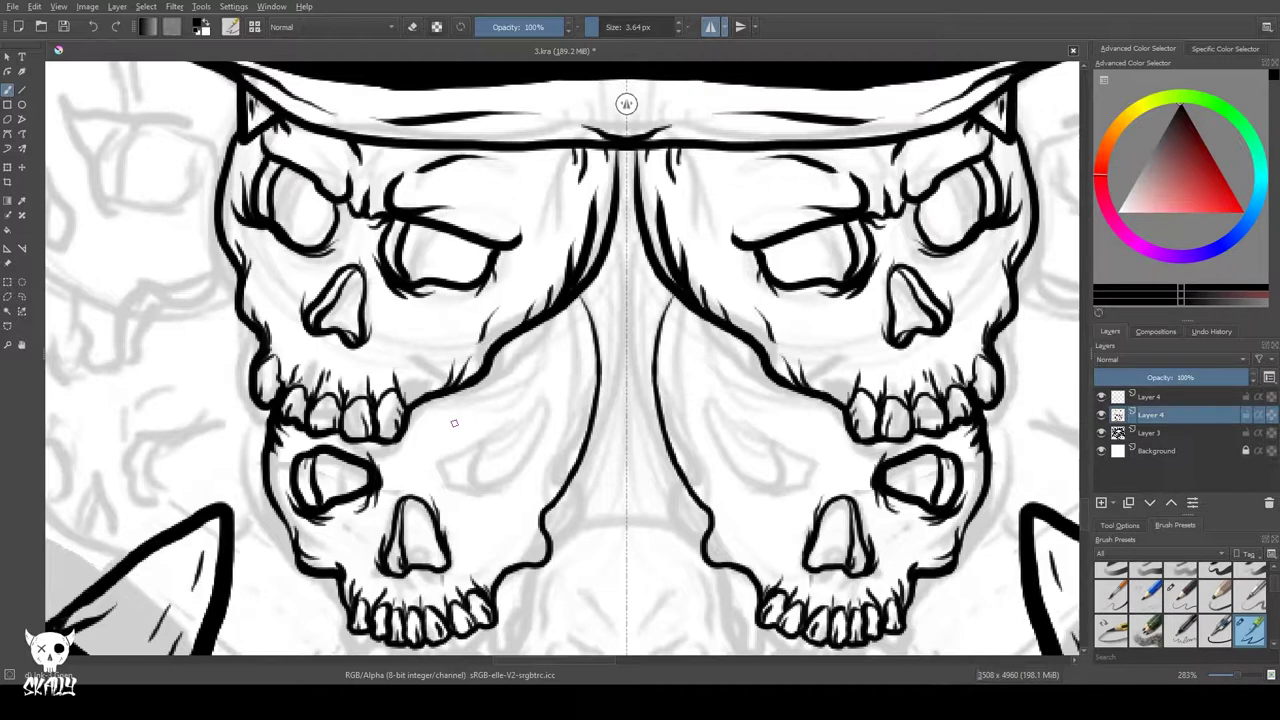
- Ink the elongated inner eye socket of the lower skulls and refine its pointed upper end with eraser and brush
mouse_move(443, 449)
mouse_down()
mouse_move(470, 426)
mouse_move(525, 478)
mouse_move(452, 432)
mouse_move(468, 496)
mouse_up()
drag(522, 378, 530, 338)
key(e)
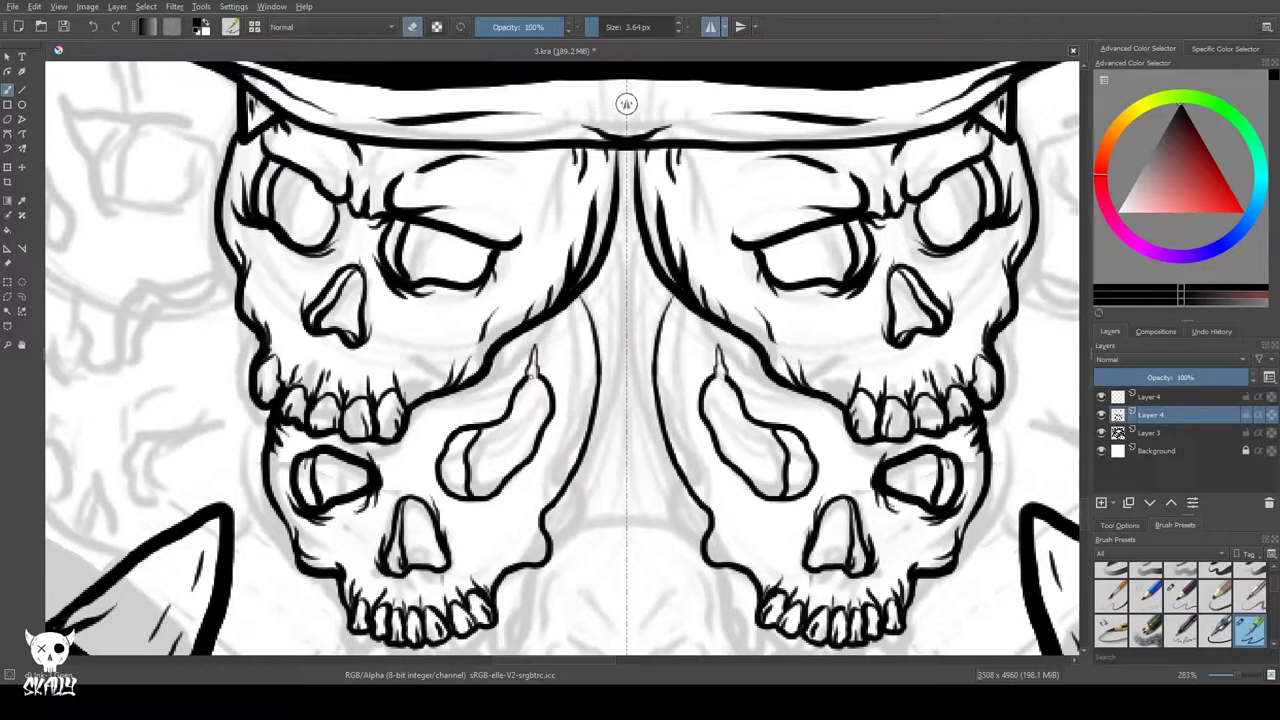
key(e)
drag(514, 406, 551, 338)
drag(533, 378, 550, 363)
drag(466, 472, 463, 498)
- Add tapered hatching strokes around the rim of the lower skulls' inner eye sockets
drag(465, 432, 455, 451)
mouse_move(444, 430)
mouse_down()
mouse_move(437, 471)
mouse_move(454, 496)
mouse_up()
drag(551, 429, 541, 456)
drag(540, 452, 512, 482)
drag(514, 480, 492, 506)
drag(546, 458, 508, 486)
- Shade the lower skulls' inner forehead and cheek edges with tapered strokes and add wrinkles below the eye sockets
drag(556, 372, 552, 402)
drag(576, 304, 586, 388)
drag(588, 298, 578, 318)
mouse_move(562, 456)
mouse_down()
mouse_move(526, 548)
mouse_move(544, 556)
mouse_up()
click(93, 27)
mouse_move(485, 509)
mouse_down()
mouse_move(452, 499)
mouse_move(468, 519)
mouse_up()
drag(353, 537, 368, 525)
drag(424, 475, 404, 412)
click(93, 27)
- Ink the curved top of the central skull's cranium between the two lower skulls
drag(636, 532, 583, 364)
drag(498, 360, 575, 321)
drag(509, 343, 501, 377)
- Ink the central skull's side contours down to the protruding cheekbones, with short shading strokes along the temples
mouse_move(475, 285)
mouse_down()
mouse_move(471, 181)
mouse_move(451, 358)
mouse_move(425, 414)
mouse_up()
drag(458, 313, 453, 353)
mouse_move(427, 406)
mouse_down()
mouse_move(424, 433)
mouse_move(474, 469)
mouse_up()
drag(440, 471, 414, 431)
drag(420, 385, 411, 409)
mouse_move(418, 411)
mouse_down()
mouse_move(434, 399)
mouse_move(447, 424)
mouse_up()
drag(436, 324, 430, 348)
mouse_move(426, 347)
mouse_down()
mouse_move(417, 371)
mouse_move(431, 380)
mouse_up()
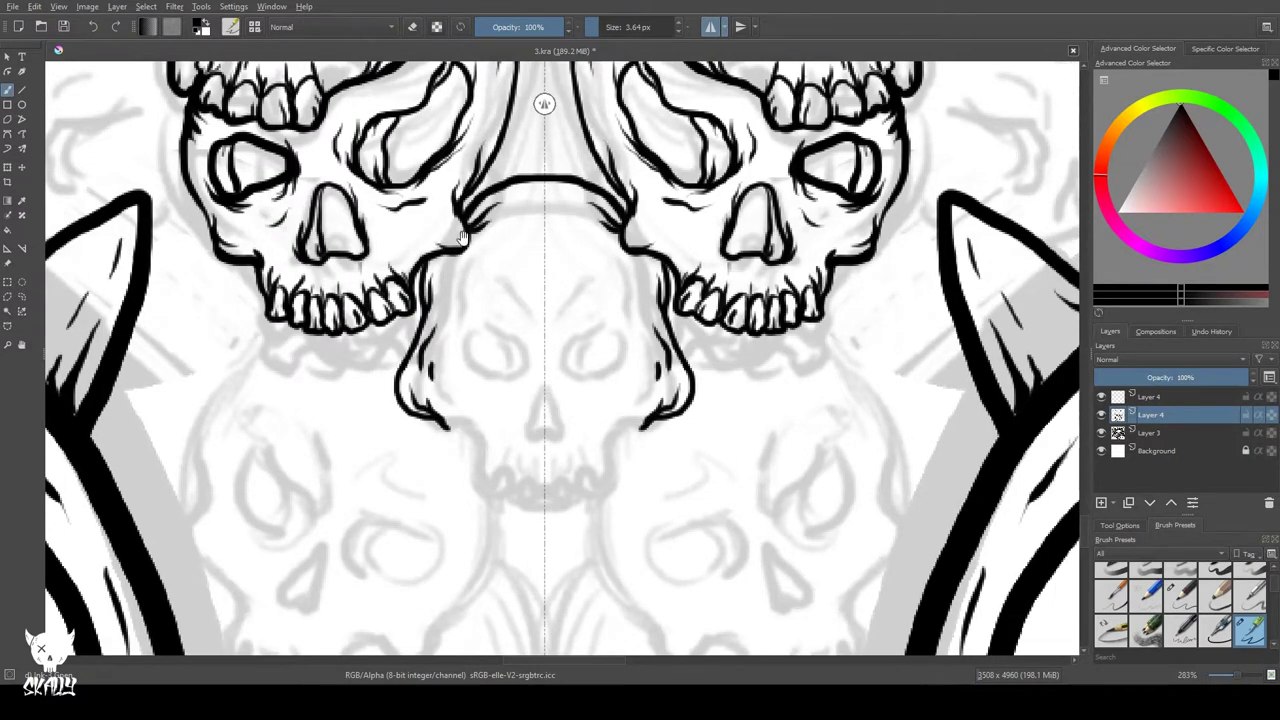
- Ink the central skull's lower contour and face: teeth, nose cavity, eye sockets and brow wrinkles
drag(462, 237, 426, 157)
mouse_move(406, 336)
mouse_down()
mouse_move(454, 434)
mouse_move(498, 447)
mouse_move(504, 406)
mouse_move(491, 430)
mouse_move(474, 401)
mouse_move(440, 412)
mouse_move(436, 392)
mouse_move(438, 414)
mouse_up()
mouse_move(437, 348)
mouse_down()
mouse_move(458, 398)
mouse_move(494, 408)
mouse_move(470, 409)
mouse_up()
mouse_move(507, 295)
mouse_down()
mouse_move(487, 339)
mouse_move(498, 340)
mouse_up()
drag(431, 311, 437, 365)
mouse_move(437, 290)
mouse_down()
mouse_move(476, 298)
mouse_move(430, 340)
mouse_move(446, 284)
mouse_move(488, 336)
mouse_up()
mouse_move(488, 284)
mouse_down()
mouse_move(498, 386)
mouse_move(506, 372)
mouse_up()
drag(464, 284, 496, 332)
mouse_move(428, 308)
mouse_down()
mouse_move(436, 346)
mouse_move(424, 364)
mouse_up()
drag(502, 404, 496, 450)
click(94, 27)
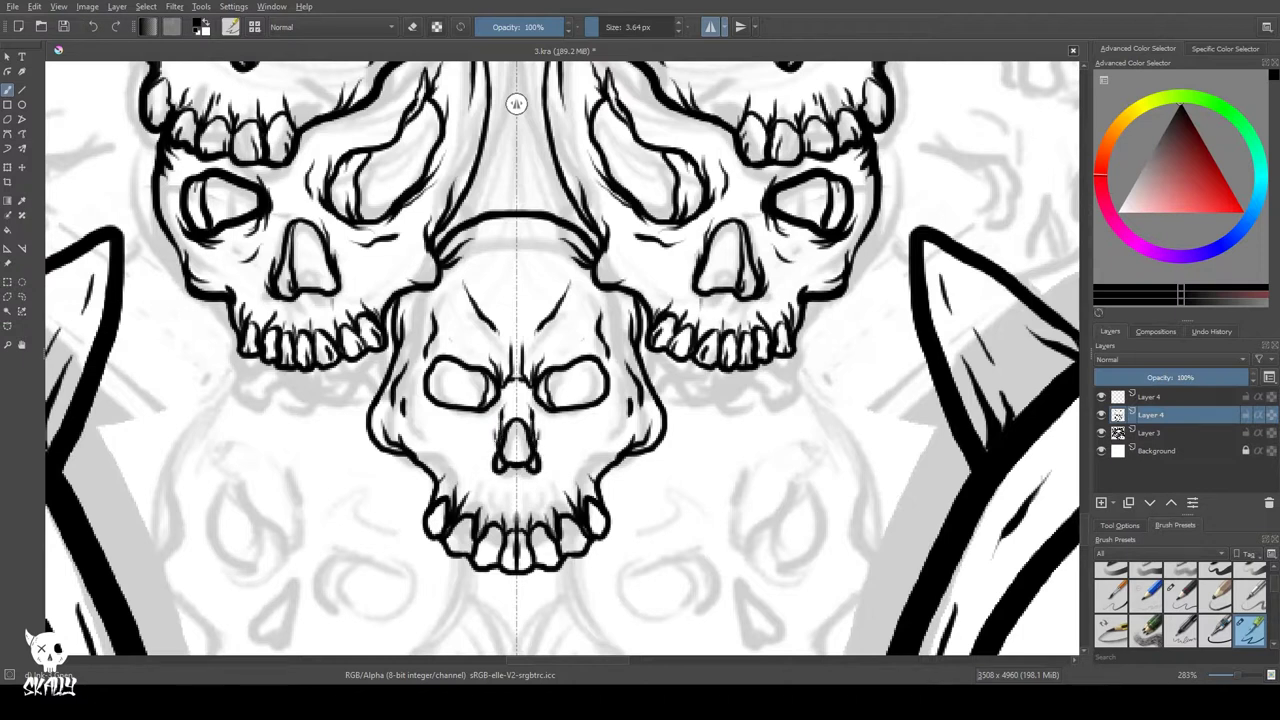
- Add hatching strokes beneath the central skull's eye sockets and along its cheeks and teeth
drag(449, 413, 486, 412)
drag(444, 417, 481, 415)
mouse_move(439, 441)
mouse_down()
mouse_move(433, 405)
mouse_move(412, 464)
mouse_up()
drag(482, 341, 498, 367)
drag(457, 535, 454, 432)
mouse_move(476, 484)
mouse_down()
mouse_move(484, 500)
mouse_move(434, 466)
mouse_up()
drag(481, 244, 417, 186)
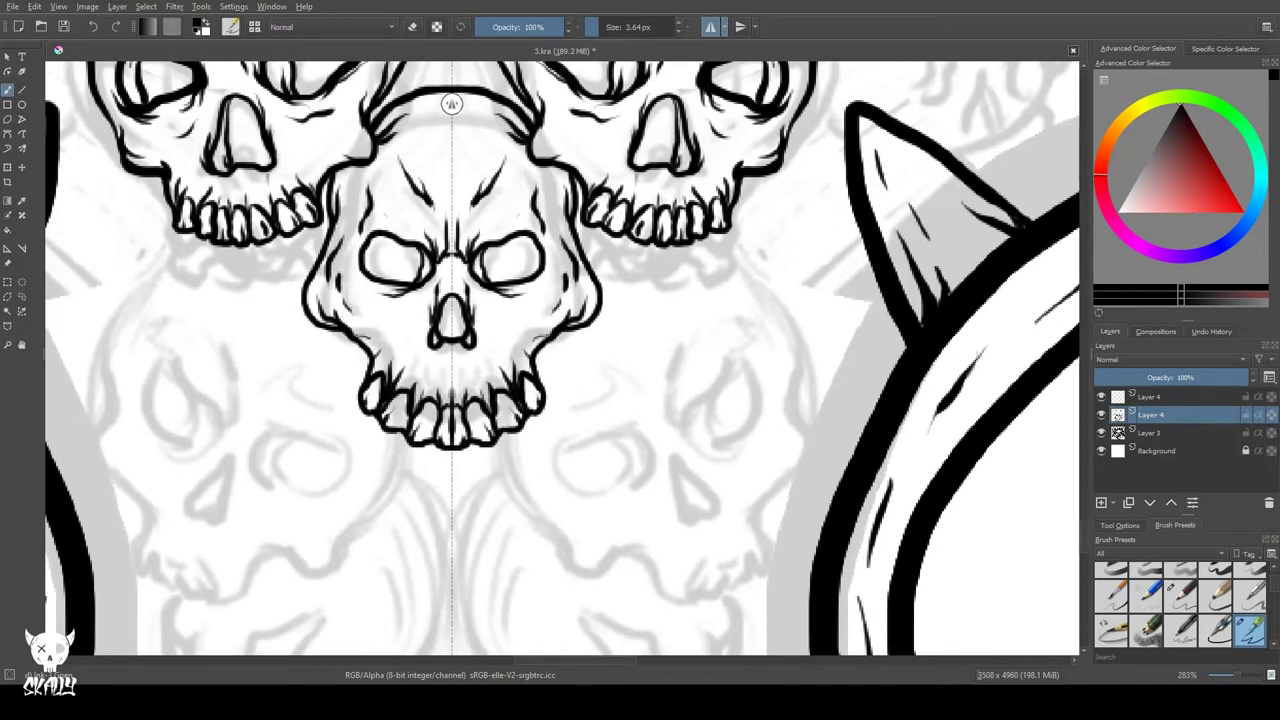
- Ink the lower jaw pieces with protruding bone ends under the lower skulls' teeth, on both sides of the central skull
scroll(341, 263, down, 2)
mouse_move(354, 505)
mouse_down()
mouse_move(340, 340)
mouse_move(237, 577)
mouse_up()
drag(325, 168, 271, 294)
mouse_move(508, 387)
mouse_down()
mouse_move(430, 337)
mouse_move(488, 345)
mouse_move(352, 370)
mouse_up()
mouse_move(458, 330)
mouse_down()
mouse_move(528, 318)
mouse_move(485, 308)
mouse_up()
drag(412, 330, 336, 338)
mouse_move(463, 353)
mouse_down()
mouse_move(462, 365)
mouse_move(385, 373)
mouse_move(365, 361)
mouse_up()
mouse_move(513, 316)
mouse_down()
mouse_move(495, 323)
mouse_move(543, 292)
mouse_up()
drag(461, 331, 449, 345)
drag(496, 287, 496, 303)
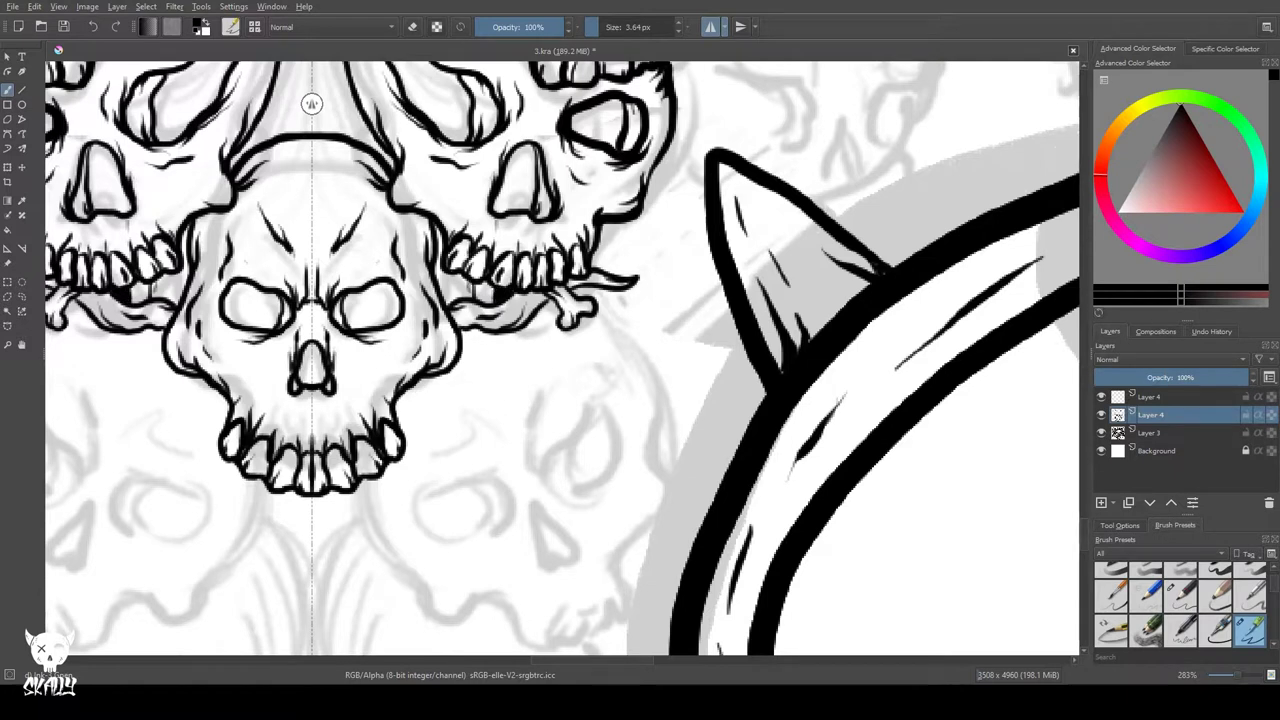
- Fill the gaps beside the central skull and the lower skulls' eye sockets and nose cavities with solid black
drag(473, 295, 442, 273)
mouse_move(437, 228)
mouse_down()
mouse_move(440, 276)
mouse_move(468, 296)
mouse_move(445, 278)
mouse_up()
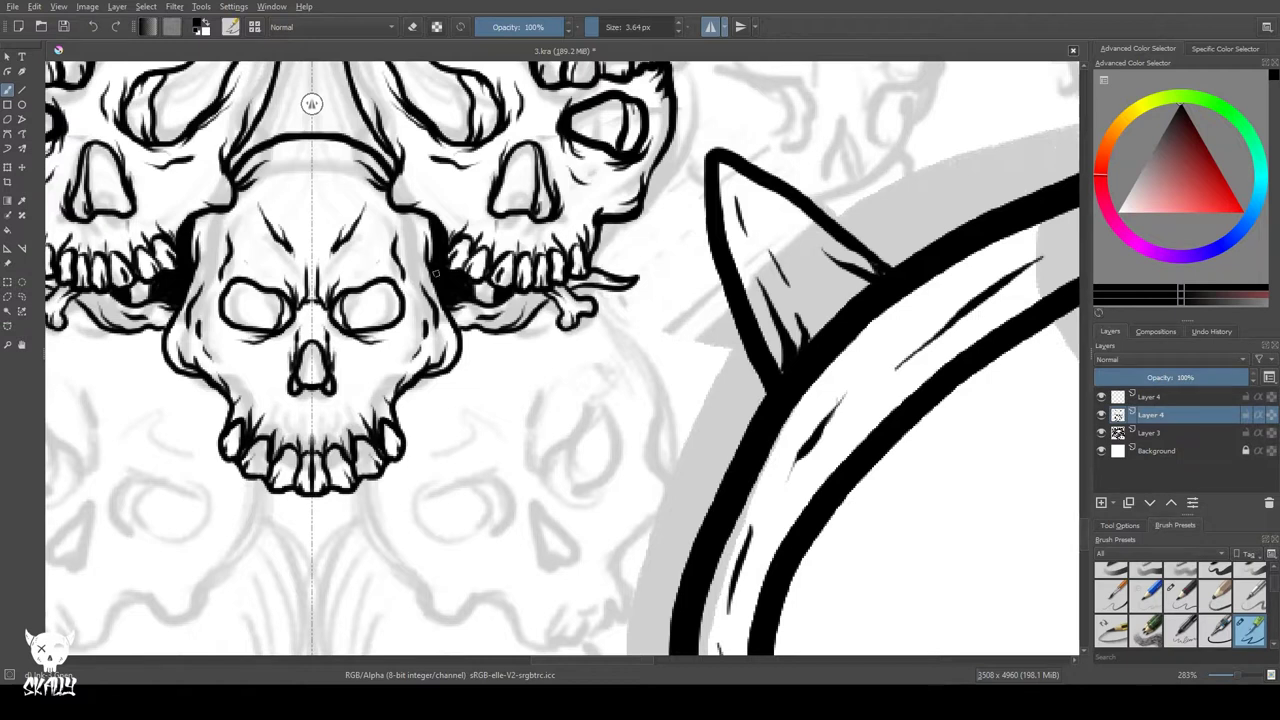
mouse_move(567, 118)
mouse_down()
mouse_move(640, 280)
mouse_move(669, 269)
mouse_move(688, 304)
mouse_move(652, 282)
mouse_move(684, 266)
mouse_move(662, 284)
mouse_up()
mouse_move(462, 184)
mouse_down()
mouse_move(540, 268)
mouse_move(506, 230)
mouse_move(535, 296)
mouse_move(520, 252)
mouse_move(478, 206)
mouse_move(505, 262)
mouse_move(492, 268)
mouse_move(529, 282)
mouse_up()
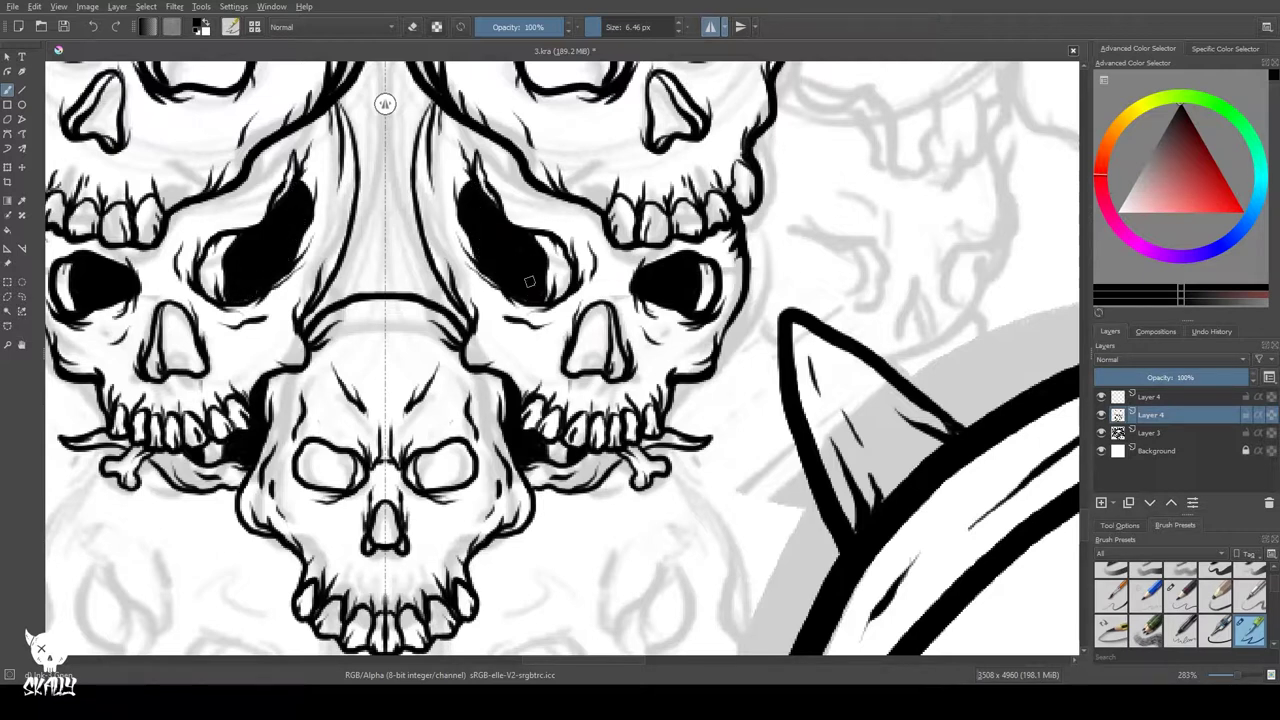
mouse_move(579, 340)
mouse_down()
mouse_move(603, 310)
mouse_move(605, 350)
mouse_move(590, 335)
mouse_move(604, 340)
mouse_move(603, 311)
mouse_move(603, 363)
mouse_move(580, 350)
mouse_move(575, 370)
mouse_move(606, 371)
mouse_up()
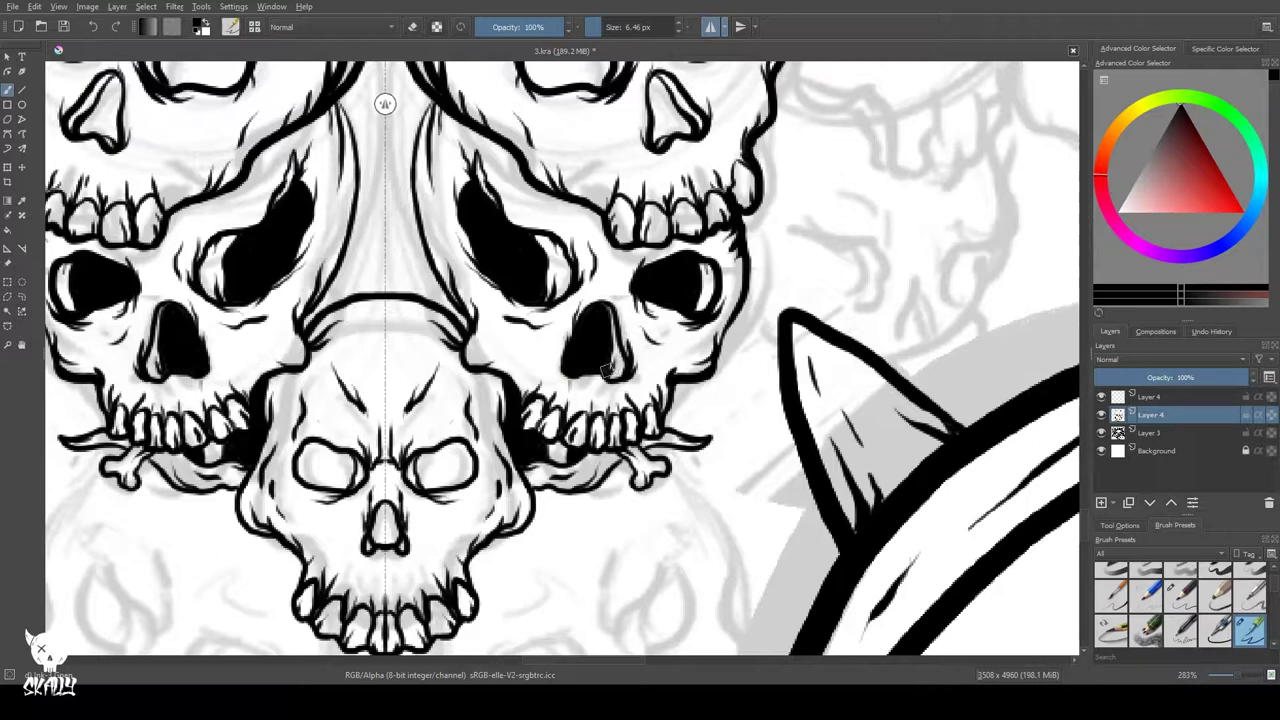
drag(705, 281, 695, 312)
drag(564, 250, 564, 280)
key(ctrl+z)
- Fill the upper skulls' eye sockets with solid black and add hatching around their rims
drag(471, 433, 461, 664)
drag(587, 266, 584, 317)
mouse_move(580, 268)
mouse_down()
mouse_move(518, 310)
mouse_move(556, 314)
mouse_move(574, 282)
mouse_move(496, 305)
mouse_move(610, 282)
mouse_move(636, 252)
mouse_up()
mouse_move(710, 210)
mouse_down()
mouse_move(720, 248)
mouse_move(684, 285)
mouse_move(670, 246)
mouse_move(709, 226)
mouse_move(694, 270)
mouse_move(740, 238)
mouse_move(668, 268)
mouse_move(705, 280)
mouse_move(662, 272)
mouse_up()
drag(676, 189, 670, 207)
mouse_move(522, 247)
mouse_down()
mouse_move(481, 242)
mouse_move(535, 217)
mouse_move(577, 233)
mouse_move(484, 237)
mouse_up()
key(ctrl+z)
key(ctrl+z)
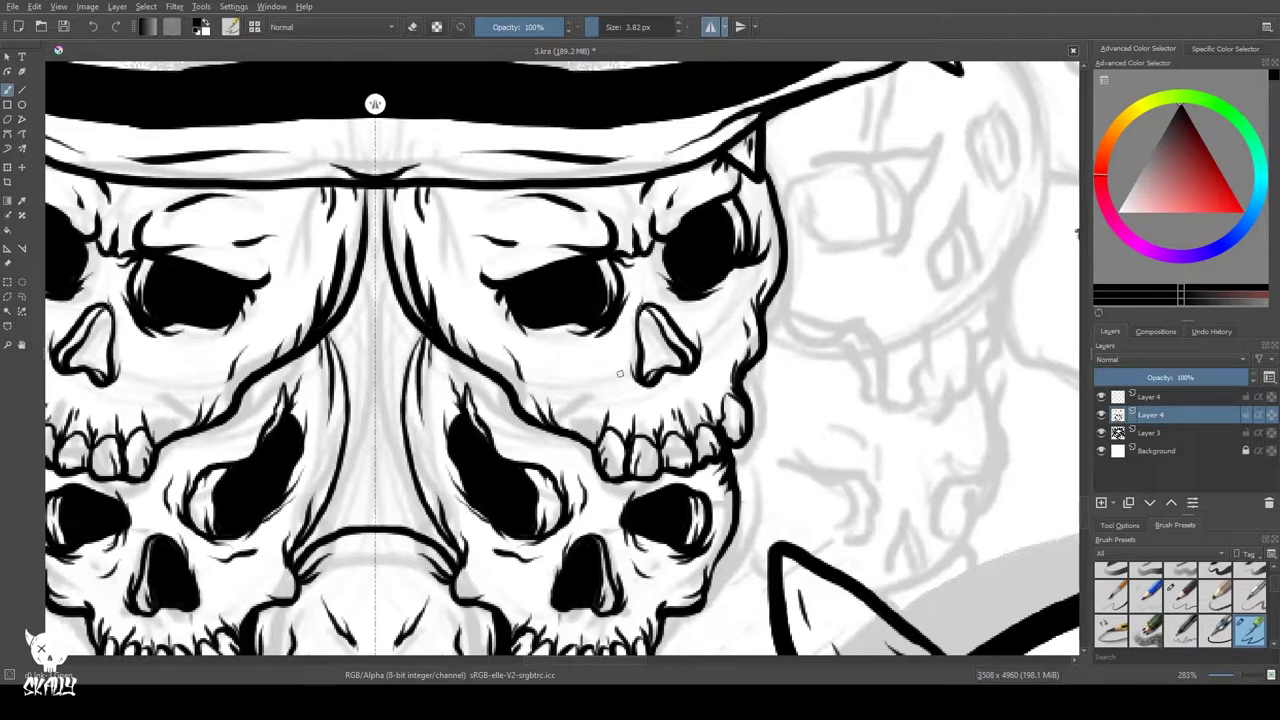
mouse_move(466, 286)
mouse_down()
mouse_move(548, 358)
mouse_move(561, 351)
mouse_up()
drag(507, 311, 514, 336)
- Ink the outer contour of the next skull, from the spiked band under the hat brim down to its jaw
mouse_move(660, 320)
mouse_down()
mouse_move(355, 257)
mouse_move(330, 433)
mouse_up()
key(m)
key(m)
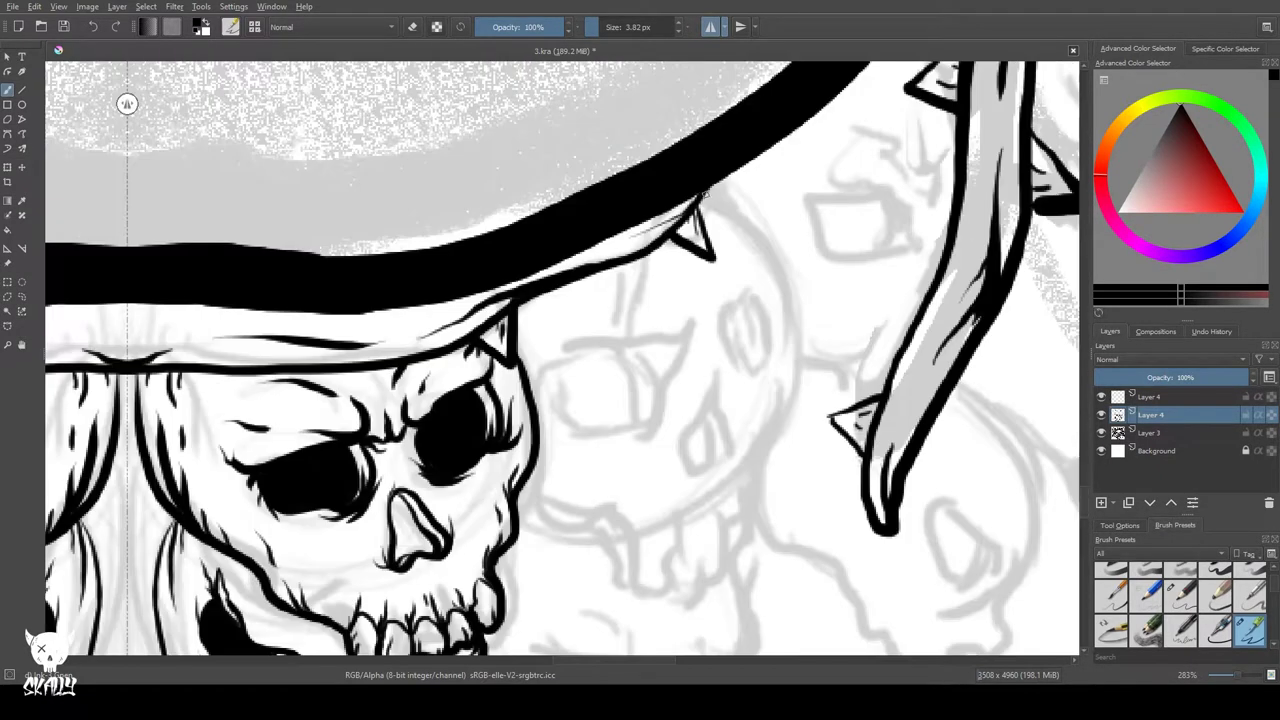
key(bracketright)
mouse_move(700, 192)
mouse_down()
mouse_move(768, 336)
mouse_move(775, 412)
mouse_move(752, 470)
mouse_move(750, 540)
mouse_up()
- Ink the outer skull's narrow far eye socket with its brow ridge and fill it solid black
mouse_move(760, 318)
mouse_down()
mouse_move(714, 353)
mouse_move(781, 322)
mouse_move(730, 291)
mouse_up()
mouse_move(713, 351)
mouse_down()
mouse_move(709, 327)
mouse_move(712, 351)
mouse_up()
drag(712, 356, 736, 394)
mouse_move(776, 352)
mouse_down()
mouse_move(730, 380)
mouse_move(760, 402)
mouse_up()
drag(742, 412, 756, 416)
drag(755, 321, 772, 360)
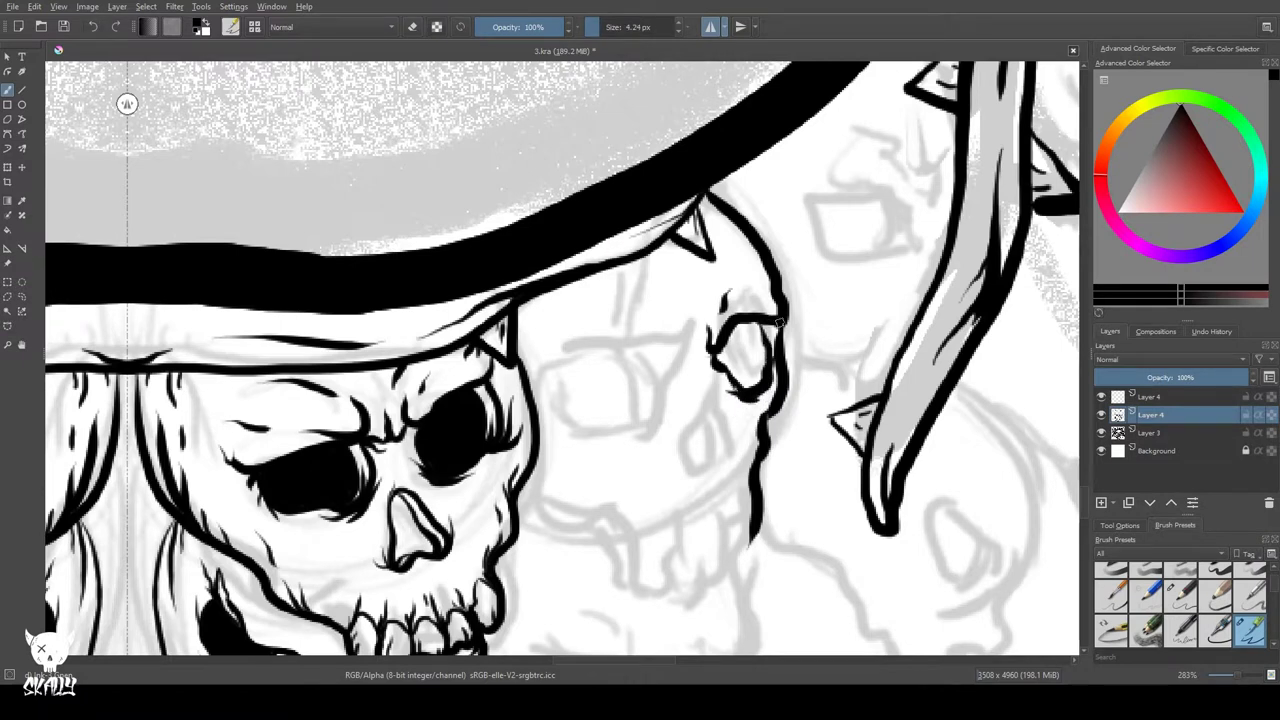
mouse_move(731, 318)
mouse_down()
mouse_move(722, 360)
mouse_move(740, 330)
mouse_move(760, 368)
mouse_move(763, 355)
mouse_move(740, 365)
mouse_move(737, 334)
mouse_up()
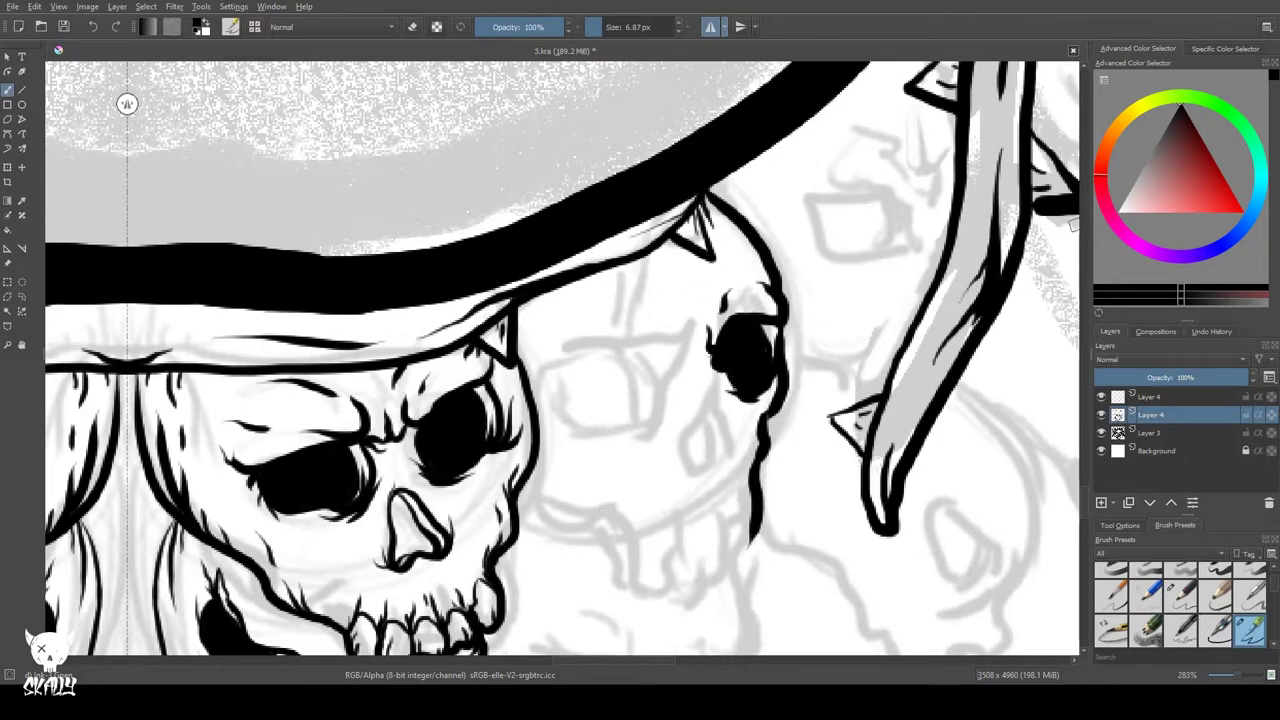
- Ink the outer skull's brow line with small forehead marks and outline the large eye socket beneath it
drag(565, 348, 678, 356)
drag(648, 312, 666, 328)
mouse_move(566, 330)
mouse_down()
mouse_move(600, 318)
mouse_move(536, 340)
mouse_up()
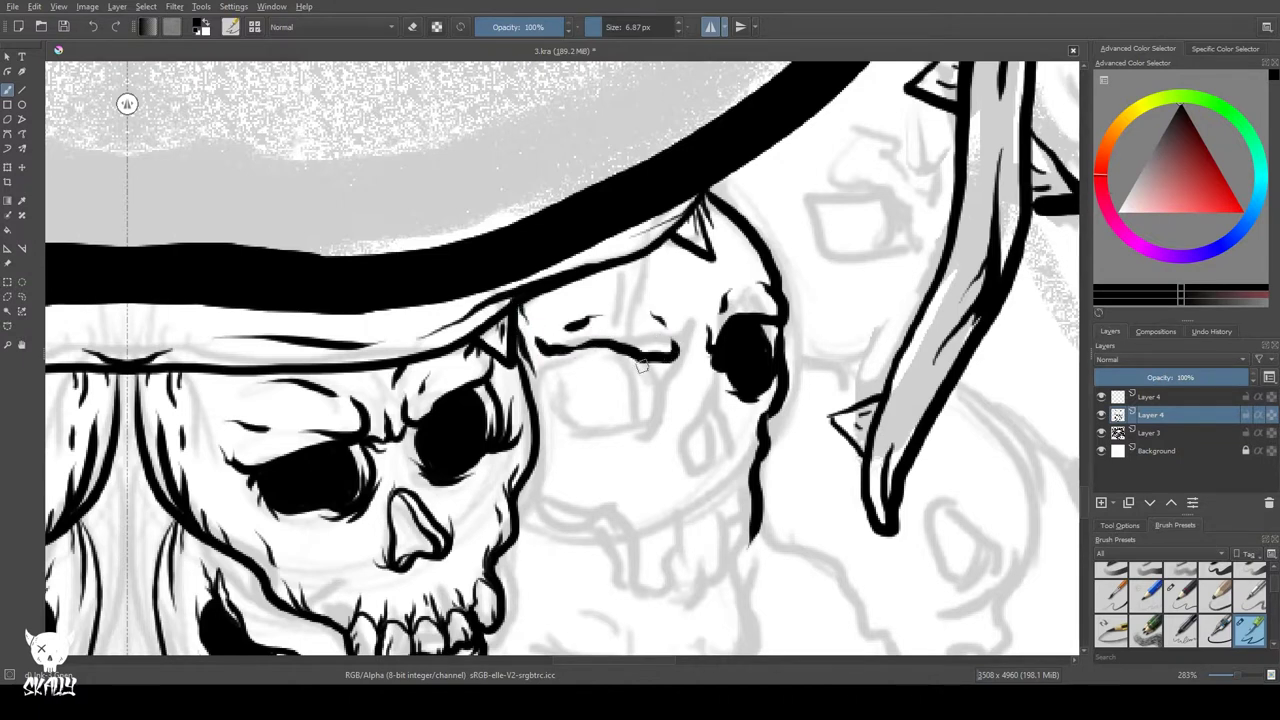
mouse_move(664, 356)
mouse_down()
mouse_move(632, 438)
mouse_move(560, 404)
mouse_up()
mouse_move(548, 348)
mouse_down()
mouse_move(573, 419)
mouse_move(638, 442)
mouse_move(680, 430)
mouse_move(646, 440)
mouse_up()
key(ctrl+z)
- Ink the outer skull's nose cavity and fill it black, leaving a light inner edge
drag(714, 386, 720, 418)
key(ctrl+z)
drag(719, 527, 717, 449)
mouse_move(717, 337)
mouse_down()
mouse_move(682, 370)
mouse_move(727, 393)
mouse_move(680, 370)
mouse_move(696, 400)
mouse_move(729, 390)
mouse_up()
click(93, 27)
mouse_move(717, 386)
mouse_down()
mouse_move(706, 342)
mouse_move(707, 384)
mouse_move(684, 404)
mouse_up()
drag(716, 340, 722, 296)
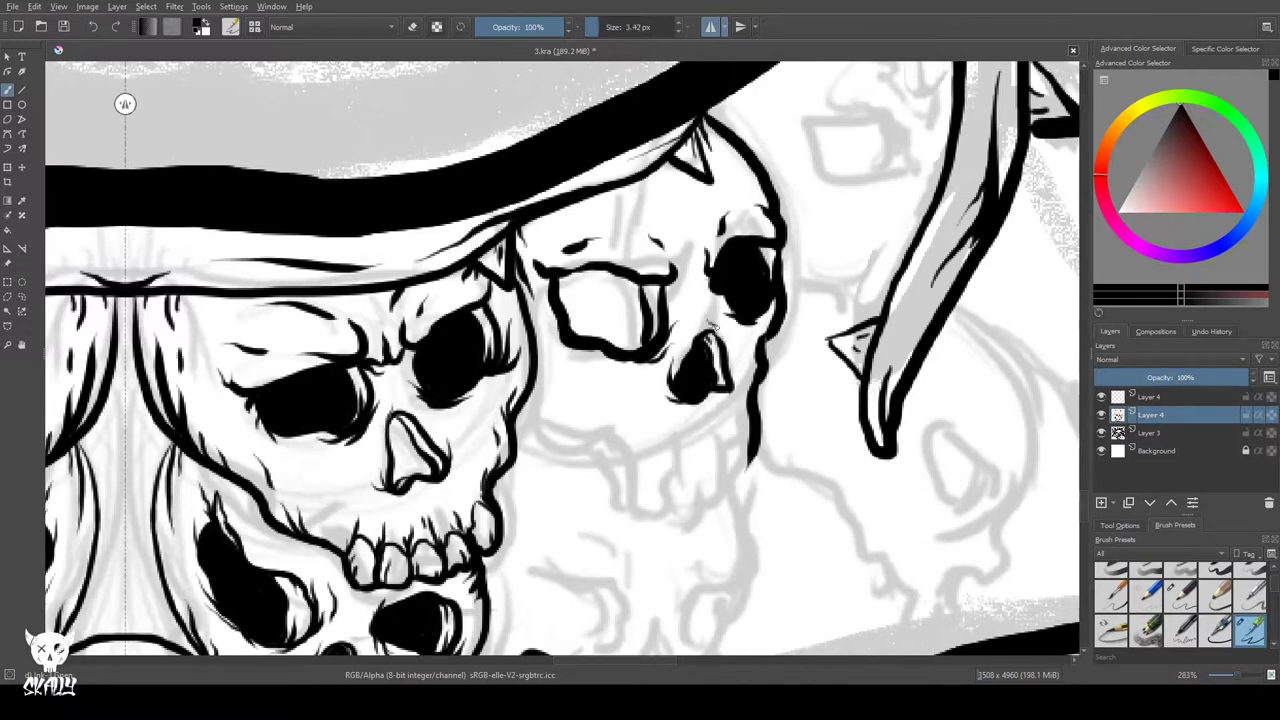
- Fill the outer skull's large eye socket with solid black and add fine hatching around its rim
mouse_move(723, 66)
mouse_down()
mouse_move(727, 12)
mouse_move(727, 65)
mouse_up()
mouse_move(655, 296)
mouse_down()
mouse_move(689, 301)
mouse_move(630, 292)
mouse_move(676, 318)
mouse_move(666, 345)
mouse_move(620, 338)
mouse_move(605, 320)
mouse_up()
shift+drag(684, 245, 709, 273)
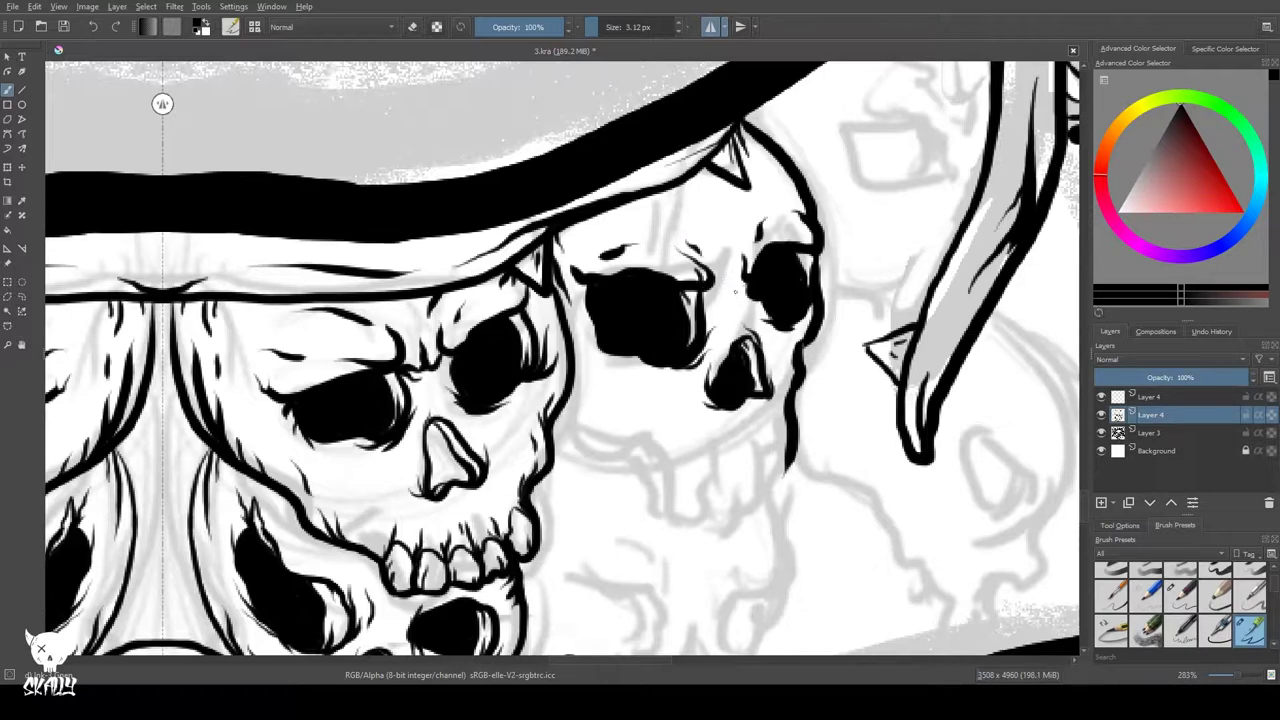
drag(632, 337, 649, 359)
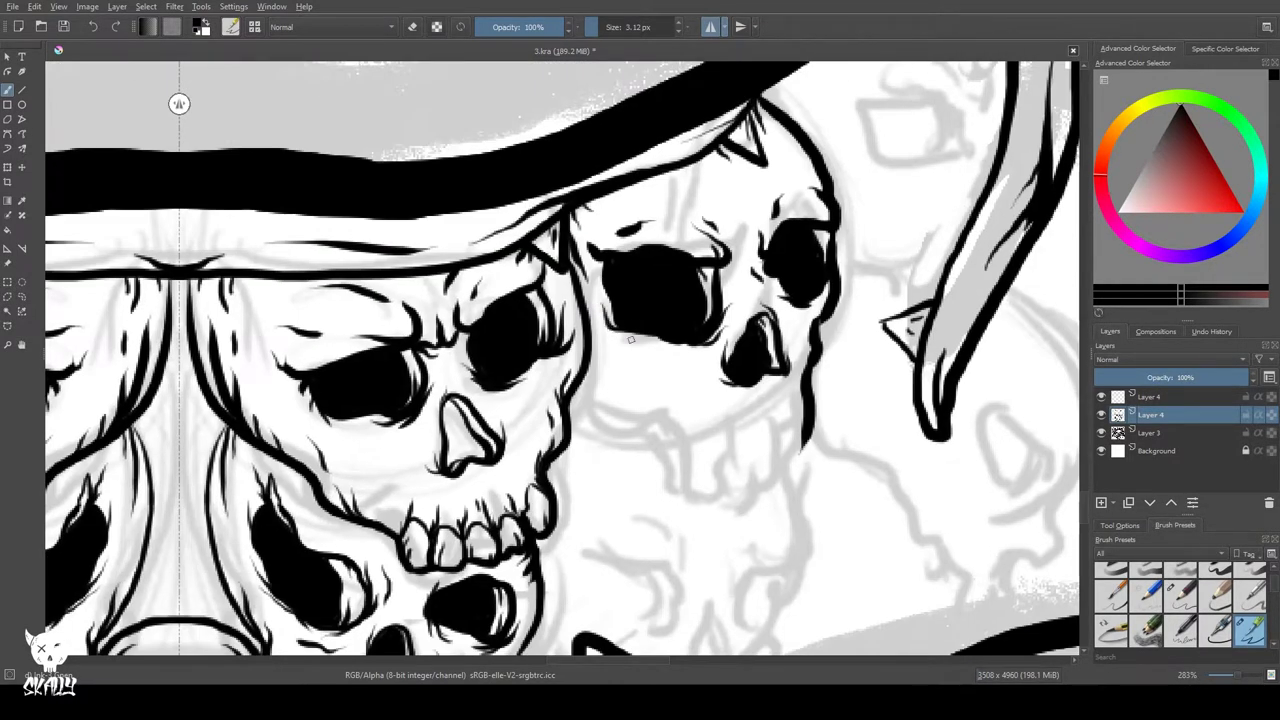
- Ink the outer skull's cheekbone contour, curving from the neighbouring skull's edge toward the teeth
mouse_move(600, 384)
mouse_down()
mouse_move(652, 422)
mouse_move(620, 412)
mouse_up()
click(92, 27)
mouse_move(591, 366)
mouse_down()
mouse_move(637, 419)
mouse_move(664, 468)
mouse_up()
drag(809, 430, 785, 475)
key(ctrl+z)
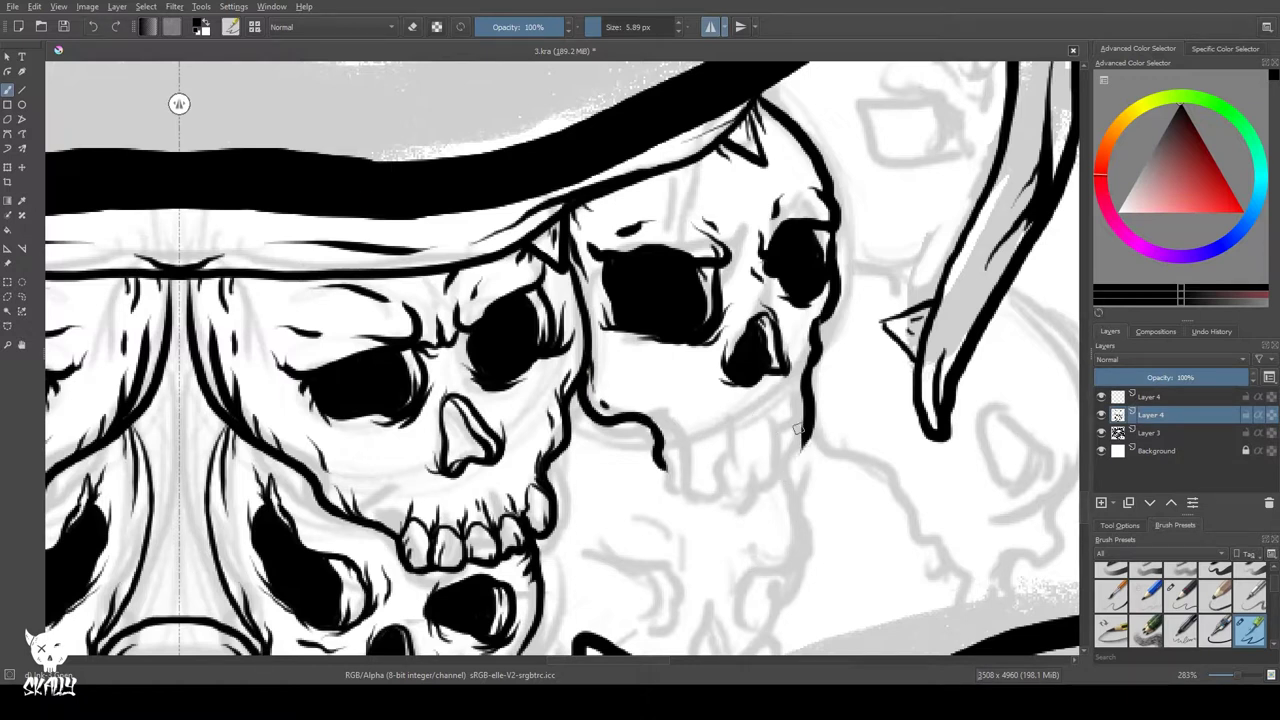
mouse_move(801, 399)
mouse_down()
mouse_move(802, 439)
mouse_move(791, 411)
mouse_move(782, 420)
mouse_move(787, 468)
mouse_up()
mouse_move(774, 416)
mouse_down()
mouse_move(768, 406)
mouse_move(772, 488)
mouse_up()
mouse_move(754, 406)
mouse_down()
mouse_move(742, 455)
mouse_move(770, 492)
mouse_move(712, 435)
mouse_up()
drag(714, 428, 738, 494)
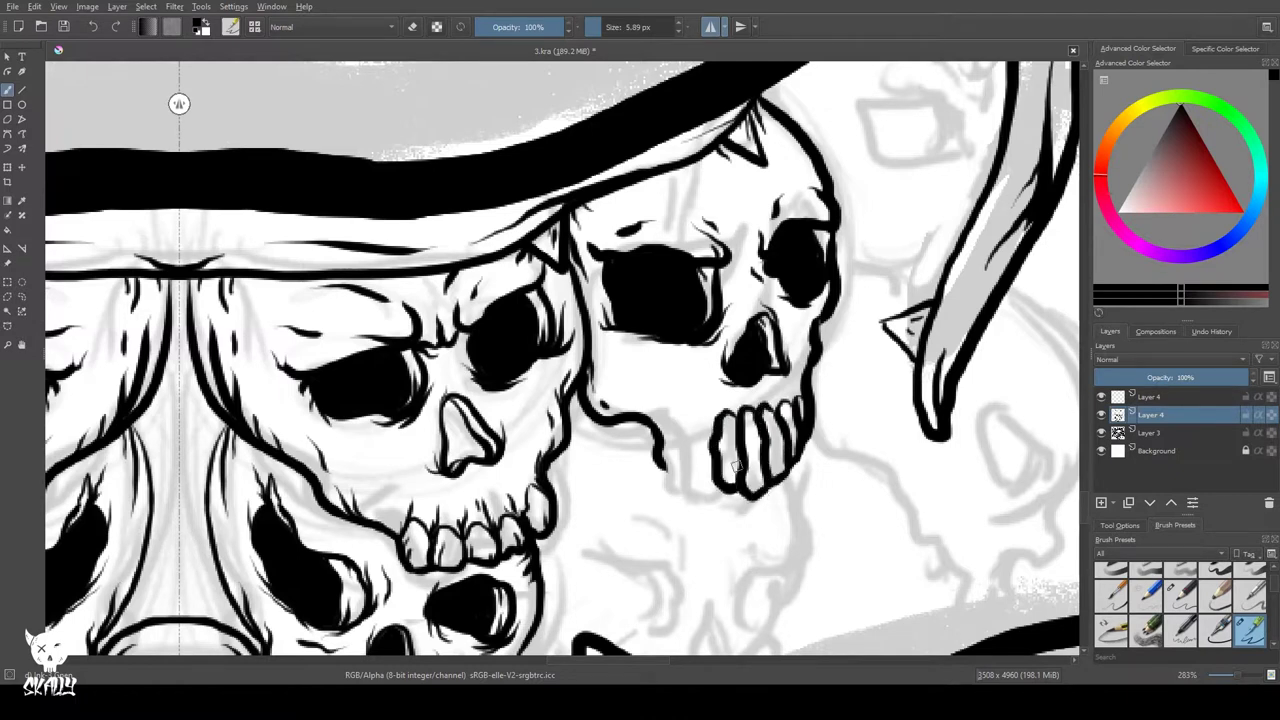
mouse_move(676, 440)
mouse_down()
mouse_move(680, 476)
mouse_move(716, 494)
mouse_up()
mouse_move(712, 410)
mouse_down()
mouse_move(686, 440)
mouse_move(660, 424)
mouse_up()
key(ctrl+z)
key(ctrl+z)
key(ctrl+z)
key(ctrl+z)
key(ctrl+z)
key(ctrl+z)
key(ctrl+z)
key(ctrl+z)
key(ctrl+z)
key(ctrl+z)
key(ctrl+z)
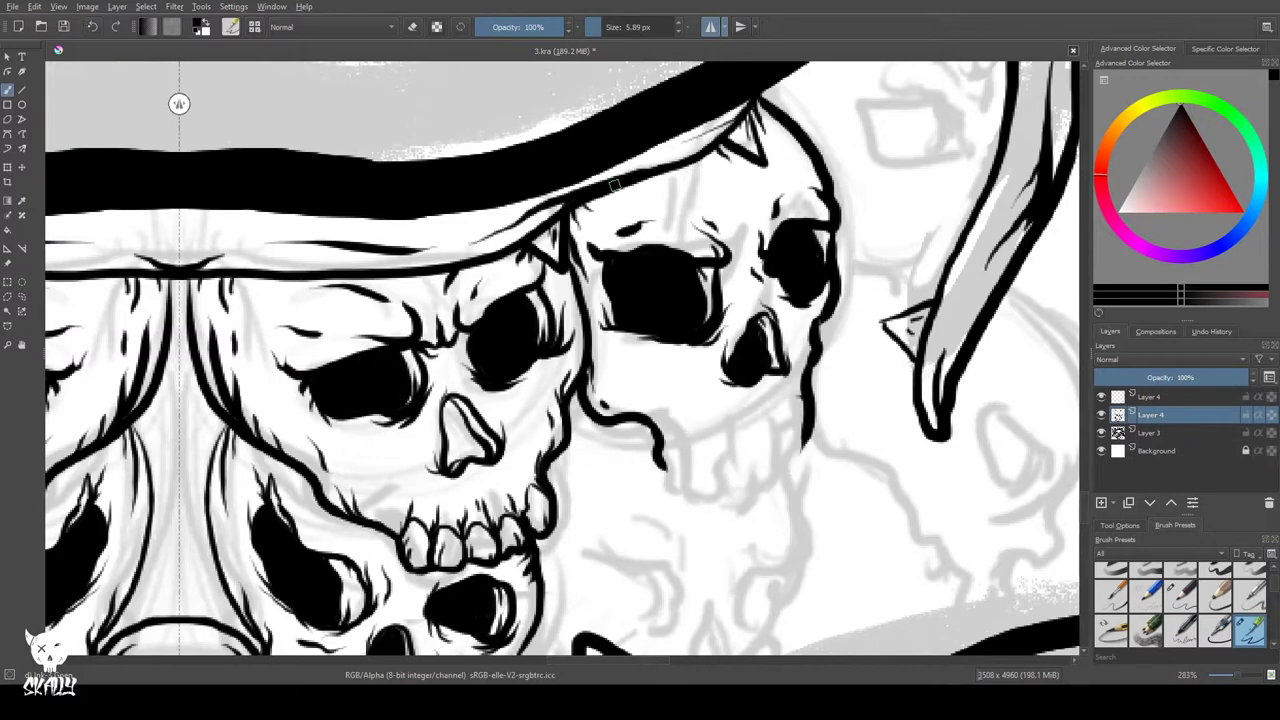
- Ink the outer skull's row of upper teeth beneath its cheekbone and add a small crease above them
mouse_move(804, 440)
mouse_down()
mouse_move(772, 485)
mouse_move(695, 474)
mouse_move(760, 488)
mouse_up()
mouse_move(766, 427)
mouse_down()
mouse_move(764, 473)
mouse_move(774, 419)
mouse_move(795, 451)
mouse_move(779, 418)
mouse_move(802, 410)
mouse_move(774, 438)
mouse_move(797, 456)
mouse_move(767, 485)
mouse_up()
mouse_move(740, 422)
mouse_down()
mouse_move(742, 478)
mouse_move(730, 446)
mouse_move(706, 470)
mouse_move(665, 428)
mouse_up()
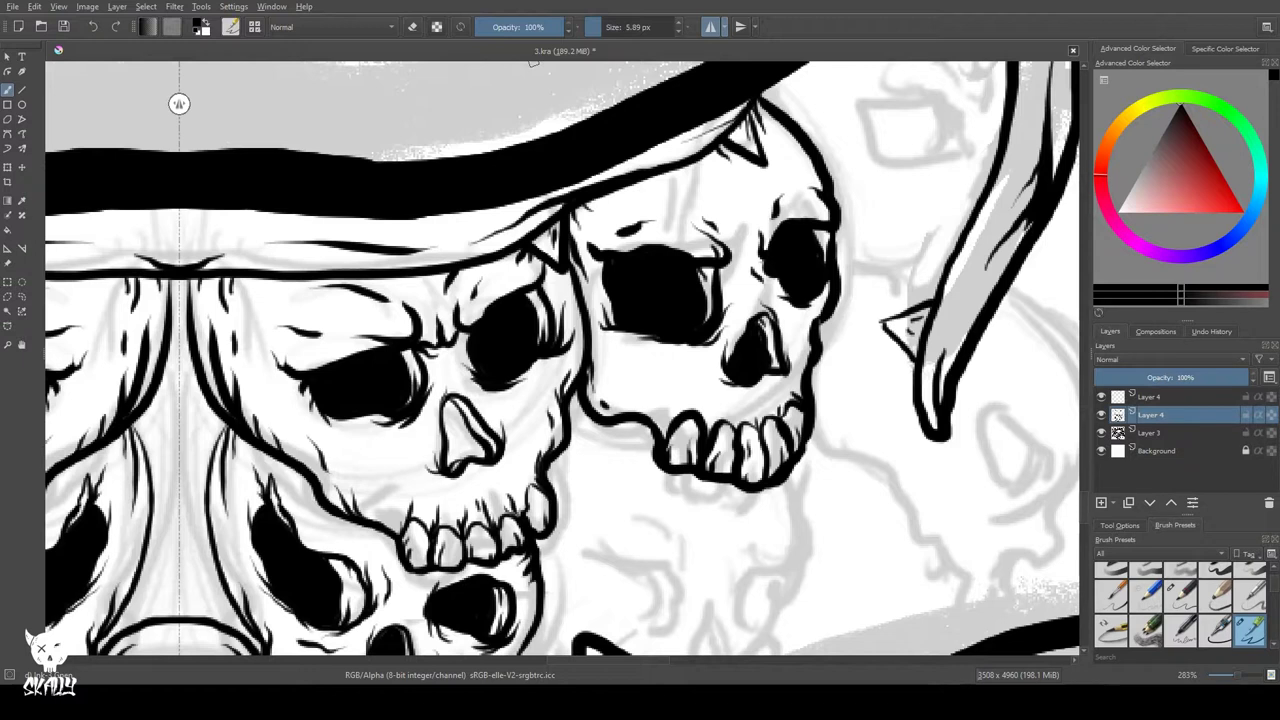
mouse_move(601, 405)
mouse_down()
mouse_move(643, 410)
mouse_move(555, 342)
mouse_up()
drag(616, 339, 599, 353)
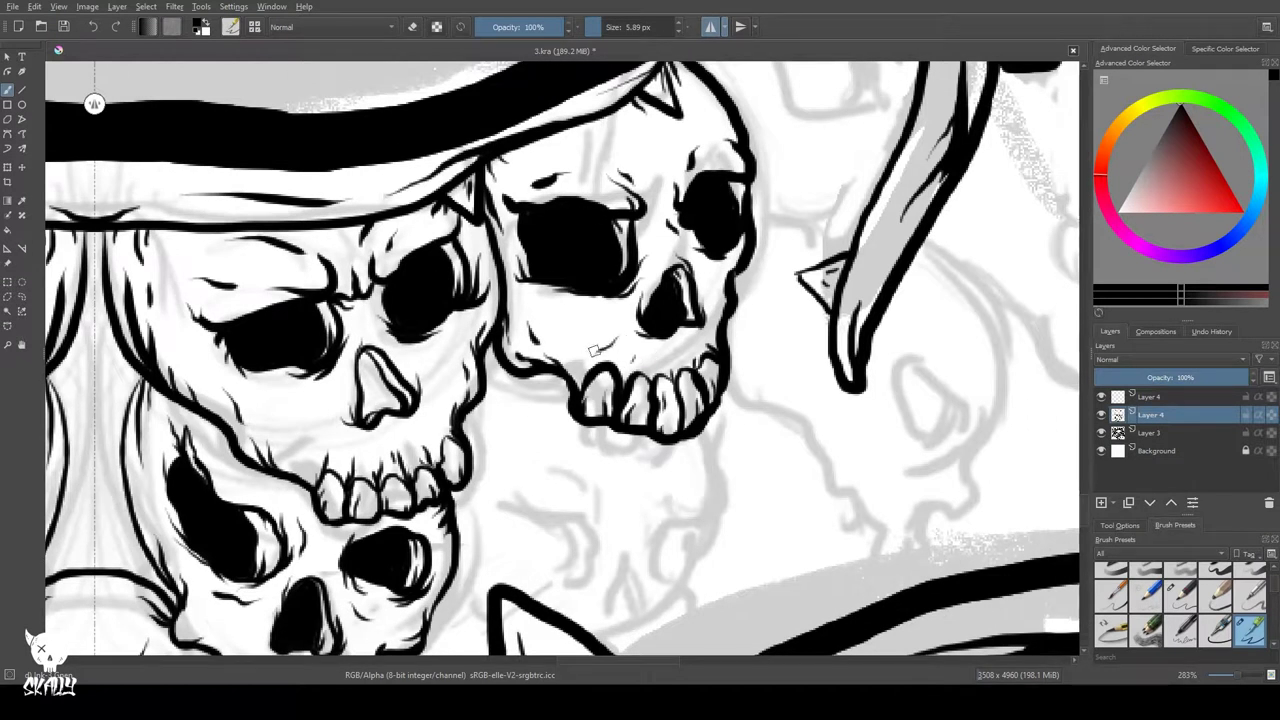
- Ink the brow ridge, forehead crease and outer side contour of the skull tucked beneath the outer skull's teeth
drag(510, 468, 473, 328)
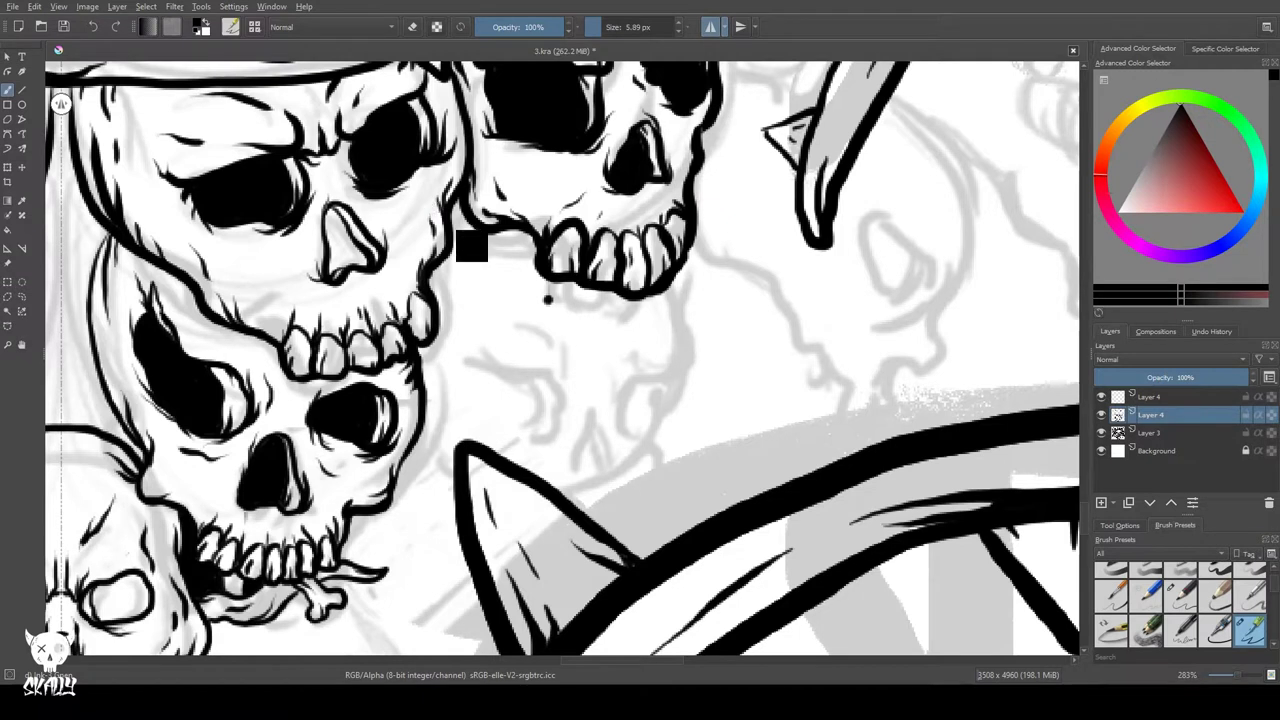
mouse_move(665, 289)
mouse_down()
mouse_move(594, 331)
mouse_move(622, 358)
mouse_up()
mouse_move(562, 348)
mouse_down()
mouse_move(556, 362)
mouse_move(456, 326)
mouse_up()
drag(507, 300, 535, 340)
mouse_move(508, 264)
mouse_down()
mouse_move(507, 233)
mouse_move(491, 267)
mouse_move(457, 200)
mouse_up()
key(ctrl+z)
drag(480, 249, 466, 223)
- Ink the lower skull's outer profile and fill its small outer eye socket and nose cavity with black
drag(570, 375, 556, 382)
mouse_move(669, 391)
mouse_down()
mouse_move(654, 477)
mouse_move(610, 532)
mouse_up()
mouse_move(613, 396)
mouse_down()
mouse_move(614, 431)
mouse_move(661, 431)
mouse_move(646, 396)
mouse_move(632, 418)
mouse_move(612, 418)
mouse_up()
mouse_move(573, 437)
mouse_down()
mouse_move(596, 483)
mouse_move(580, 498)
mouse_move(569, 477)
mouse_move(561, 489)
mouse_up()
key(ctrl+z)
mouse_move(570, 491)
mouse_down()
mouse_move(593, 500)
mouse_move(586, 448)
mouse_move(582, 484)
mouse_up()
drag(570, 440, 550, 496)
mouse_move(633, 448)
mouse_down()
mouse_move(620, 440)
mouse_move(630, 446)
mouse_move(644, 419)
mouse_up()
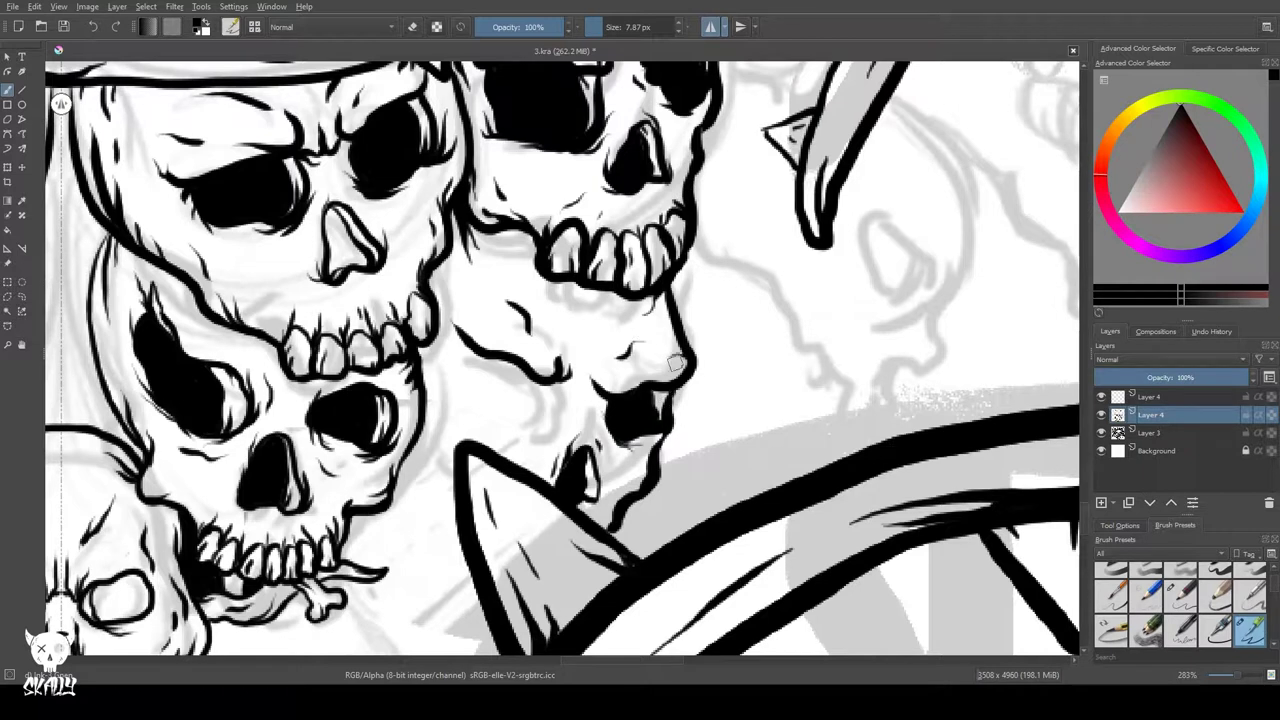
drag(596, 407, 606, 425)
- Outline the lower skull's large inner eye socket under the brow and fill it with solid black
drag(548, 388, 466, 353)
key(ctrl+z)
key(bracketright)
key(bracketright)
mouse_move(552, 376)
mouse_down()
mouse_move(524, 440)
mouse_move(488, 354)
mouse_move(529, 420)
mouse_move(506, 366)
mouse_move(468, 410)
mouse_move(508, 388)
mouse_move(478, 404)
mouse_move(506, 424)
mouse_move(476, 421)
mouse_move(533, 441)
mouse_up()
drag(458, 397, 472, 425)
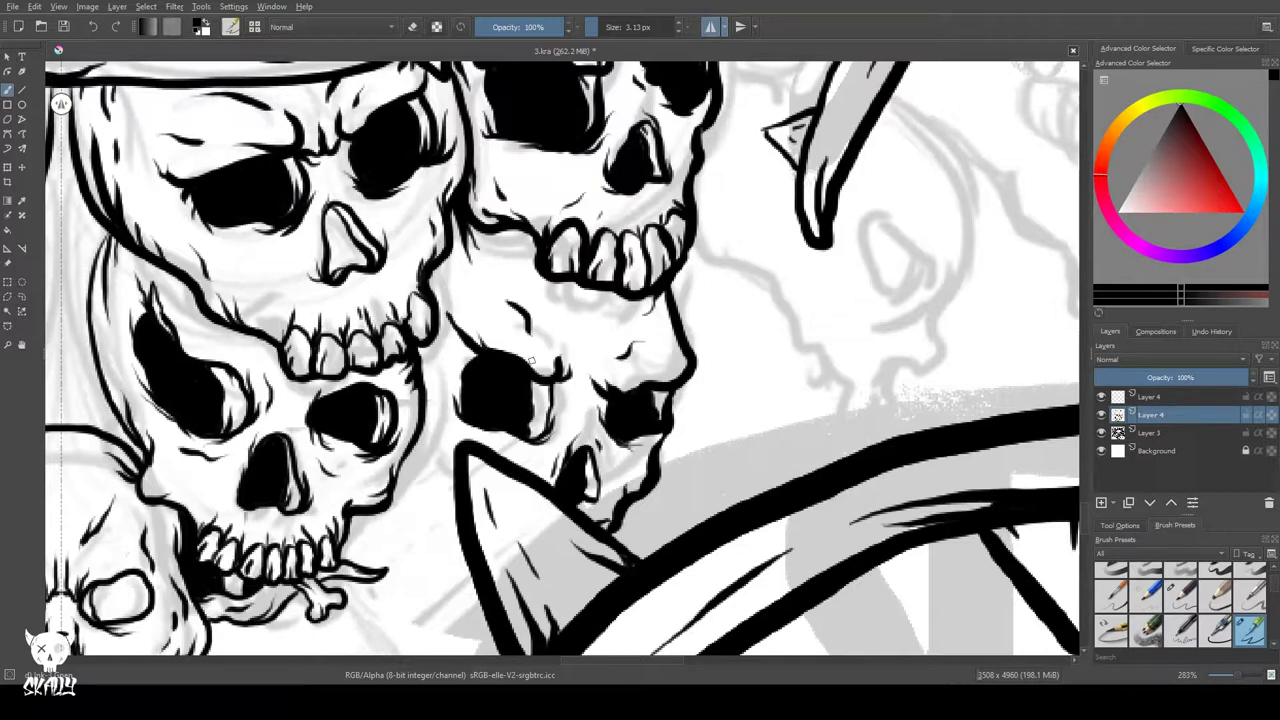
- Ink the lower skull's inner contour from the neighbouring skull's teeth down to the large thorn
key(e)
key(e)
drag(432, 318, 443, 364)
mouse_move(449, 431)
mouse_down()
mouse_move(470, 349)
mouse_move(473, 383)
mouse_up()
key(bracketright)
key(bracketright)
key(bracketright)
key(bracketright)
shift+drag(398, 273, 391, 273)
mouse_move(453, 308)
mouse_down()
mouse_move(467, 357)
mouse_move(627, 364)
mouse_move(569, 312)
mouse_move(662, 339)
mouse_up()
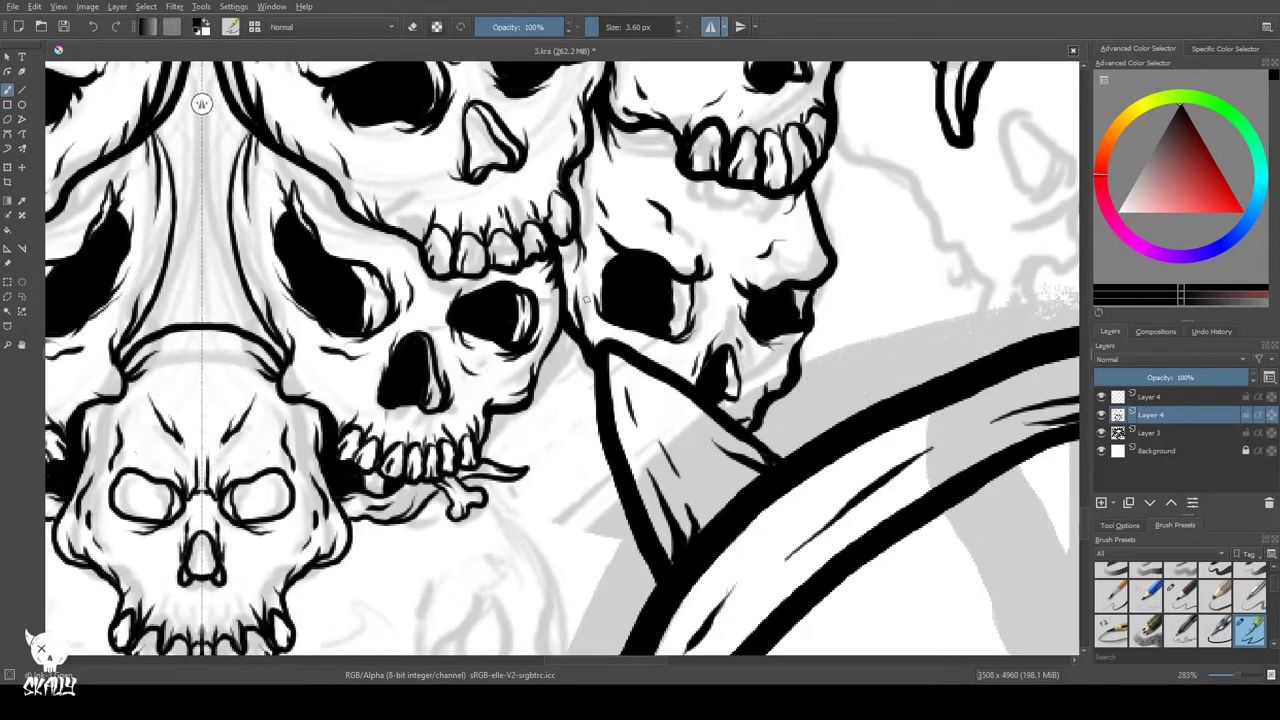
- Fill the narrow gap along the symmetry axis between the central skulls with solid black, using a brush of about 8 px
drag(492, 171, 529, 332)
key(e)
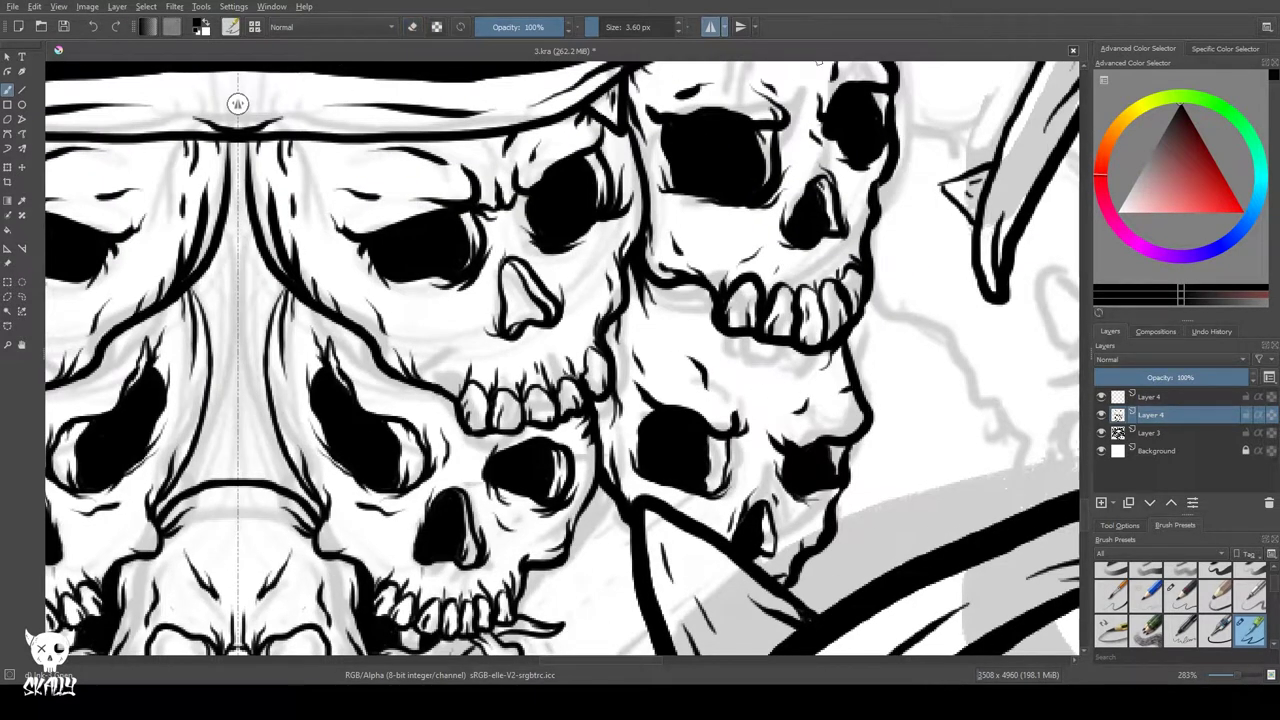
drag(216, 68, 284, 116)
drag(310, 301, 324, 301)
mouse_move(307, 197)
mouse_down()
mouse_move(298, 415)
mouse_move(323, 300)
mouse_move(343, 344)
mouse_move(320, 500)
mouse_move(345, 505)
mouse_move(305, 515)
mouse_move(352, 518)
mouse_move(380, 552)
mouse_move(365, 535)
mouse_up()
drag(323, 423, 525, 338)
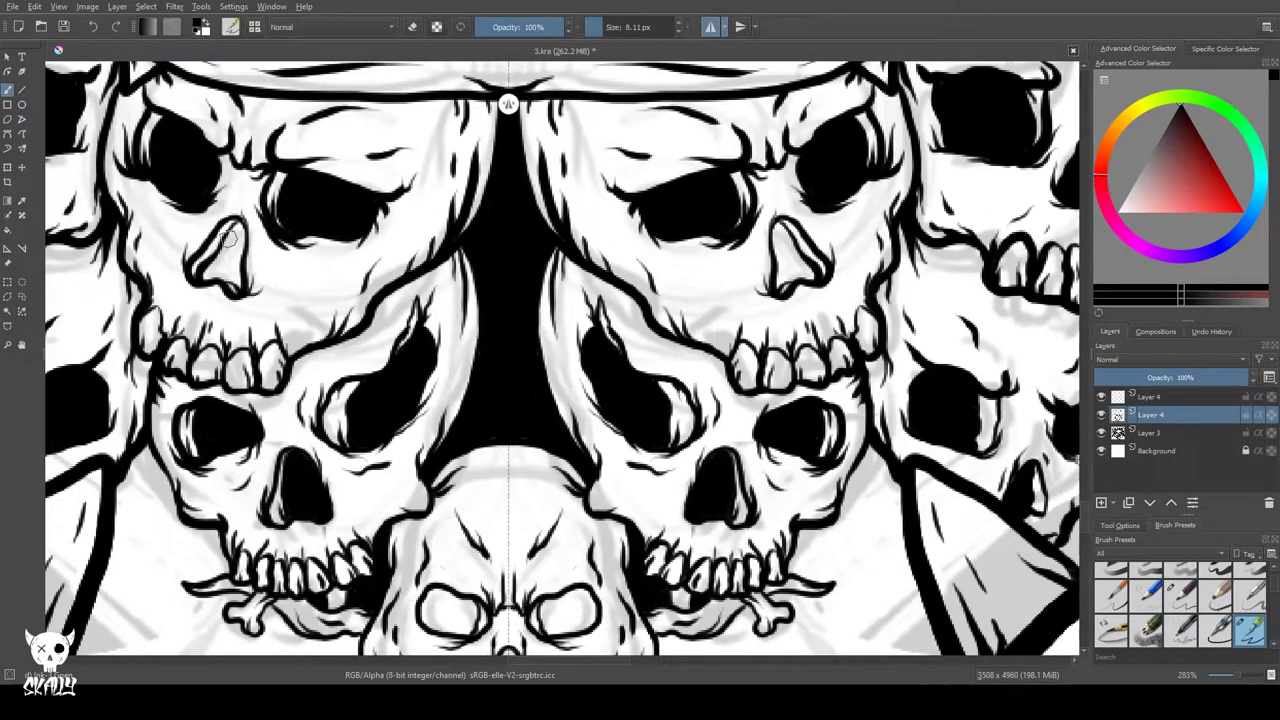
- Fill the gap between the lower skull and the large curved vine with black, shaping the next skull's jaw edge
drag(1060, 275, 440, 358)
mouse_move(520, 348)
mouse_down()
mouse_move(588, 380)
mouse_move(656, 516)
mouse_move(720, 524)
mouse_move(761, 460)
mouse_move(803, 295)
mouse_up()
drag(549, 413, 564, 316)
mouse_move(533, 260)
mouse_down()
mouse_move(545, 355)
mouse_move(560, 280)
mouse_move(515, 452)
mouse_move(460, 555)
mouse_move(497, 516)
mouse_move(620, 455)
mouse_move(714, 443)
mouse_move(563, 502)
mouse_move(660, 425)
mouse_move(655, 380)
mouse_move(548, 487)
mouse_move(540, 412)
mouse_up()
mouse_move(539, 356)
mouse_down()
mouse_move(519, 418)
mouse_move(577, 458)
mouse_move(540, 359)
mouse_move(588, 400)
mouse_move(574, 366)
mouse_move(615, 447)
mouse_move(594, 411)
mouse_move(606, 472)
mouse_up()
- Ink the small teeth and outer profile of the tilted skull beside the black gap with a thinner brush
mouse_move(672, 499)
mouse_down()
mouse_move(661, 528)
mouse_move(644, 514)
mouse_up()
key(ctrl+z)
key(ctrl+z)
drag(467, 395, 460, 395)
mouse_move(648, 497)
mouse_down()
mouse_move(648, 513)
mouse_move(659, 508)
mouse_up()
key(ctrl+z)
drag(658, 494, 669, 515)
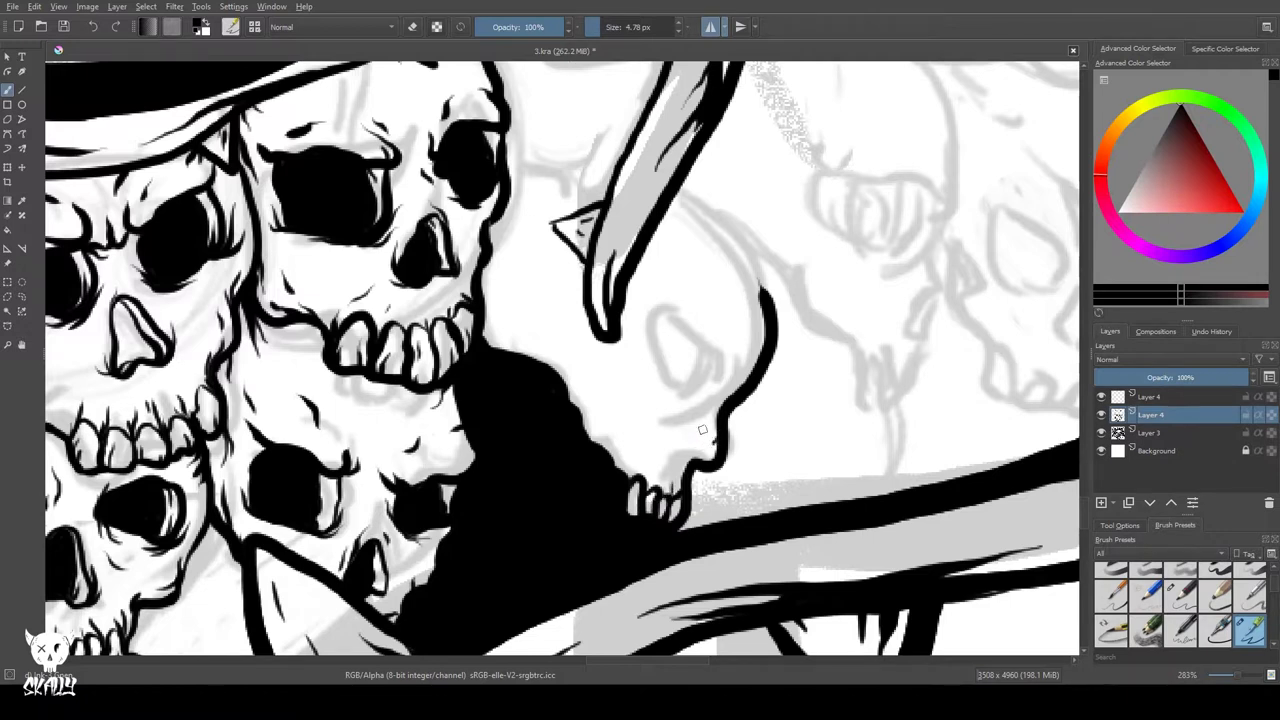
- Clean up the tilted skull's profile above the teeth and ink its nose cavity, leaving a light outer edge
key(e)
mouse_move(730, 430)
mouse_down()
mouse_move(724, 460)
mouse_move(729, 421)
mouse_move(706, 462)
mouse_up()
key(e)
mouse_move(709, 412)
mouse_down()
mouse_move(688, 458)
mouse_move(686, 446)
mouse_up()
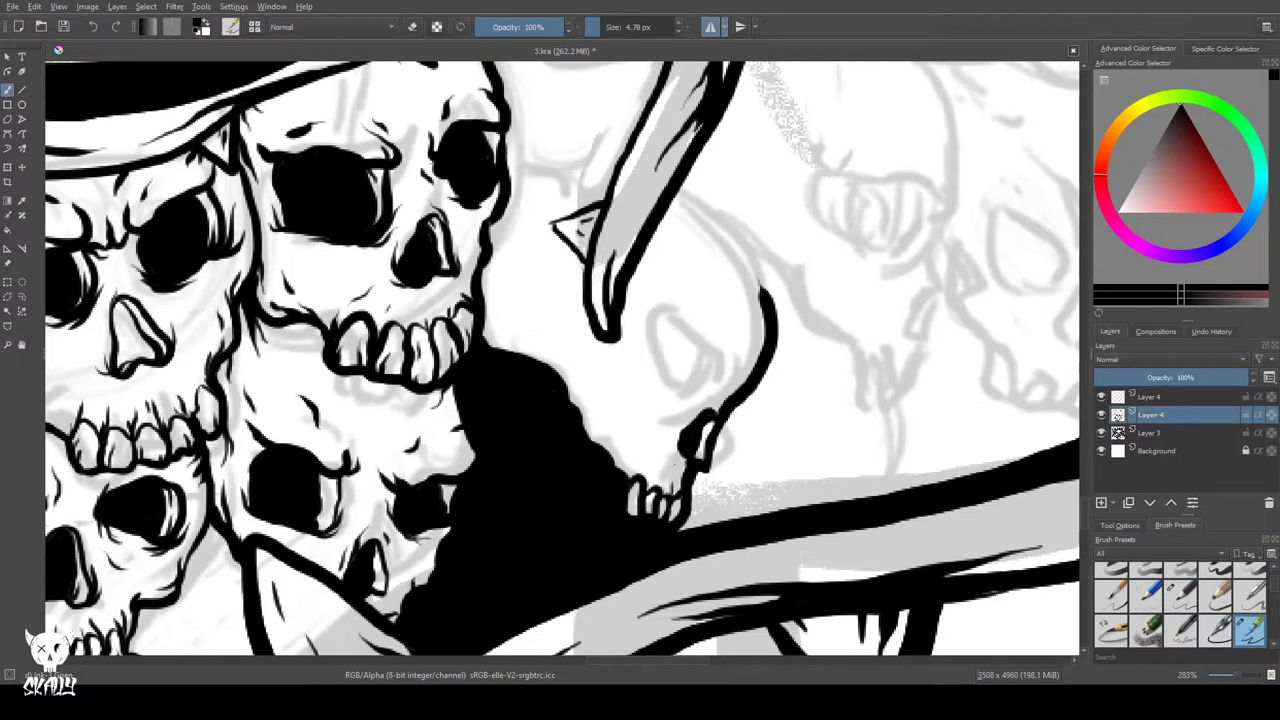
- Ink the tilted skull's jaw contour along the black gap and add a crease on its cheek
drag(655, 490, 616, 472)
drag(563, 392, 498, 318)
drag(606, 400, 615, 432)
click(93, 27)
drag(602, 380, 612, 426)
- Outline the tilted skull's eye socket and fill it with black, leaving a light outer rim
mouse_move(660, 308)
mouse_down()
mouse_move(721, 343)
mouse_move(652, 325)
mouse_move(716, 362)
mouse_move(690, 386)
mouse_up()
drag(670, 330, 680, 330)
mouse_move(669, 342)
mouse_down()
mouse_move(666, 318)
mouse_move(700, 355)
mouse_move(682, 385)
mouse_move(658, 328)
mouse_move(689, 383)
mouse_up()
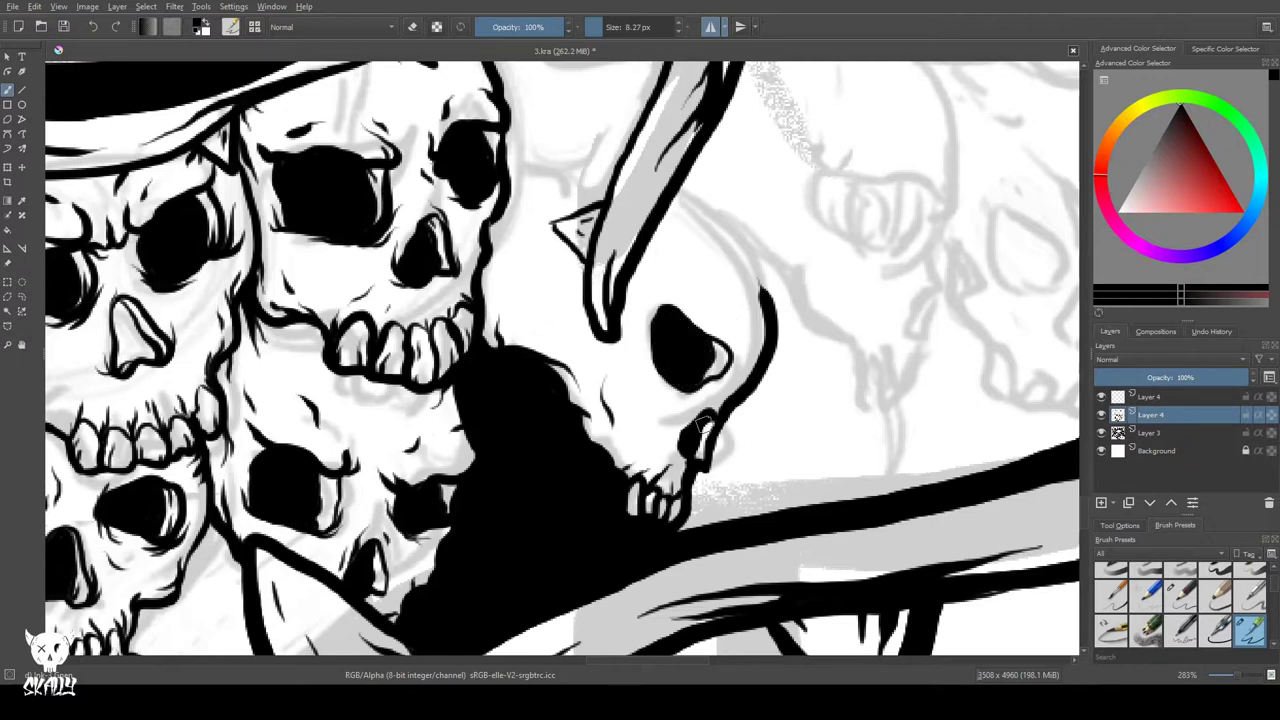
- Refine the tilted skull's outer brow contour and add crease marks around its eye socket
key(e)
mouse_move(766, 288)
mouse_down()
mouse_move(762, 372)
mouse_move(745, 385)
mouse_move(718, 474)
mouse_move(686, 465)
mouse_move(692, 504)
mouse_move(677, 533)
mouse_up()
key(e)
mouse_move(723, 386)
mouse_down()
mouse_move(709, 450)
mouse_move(752, 392)
mouse_move(746, 320)
mouse_up()
drag(634, 292, 655, 389)
drag(698, 324, 778, 455)
click(94, 27)
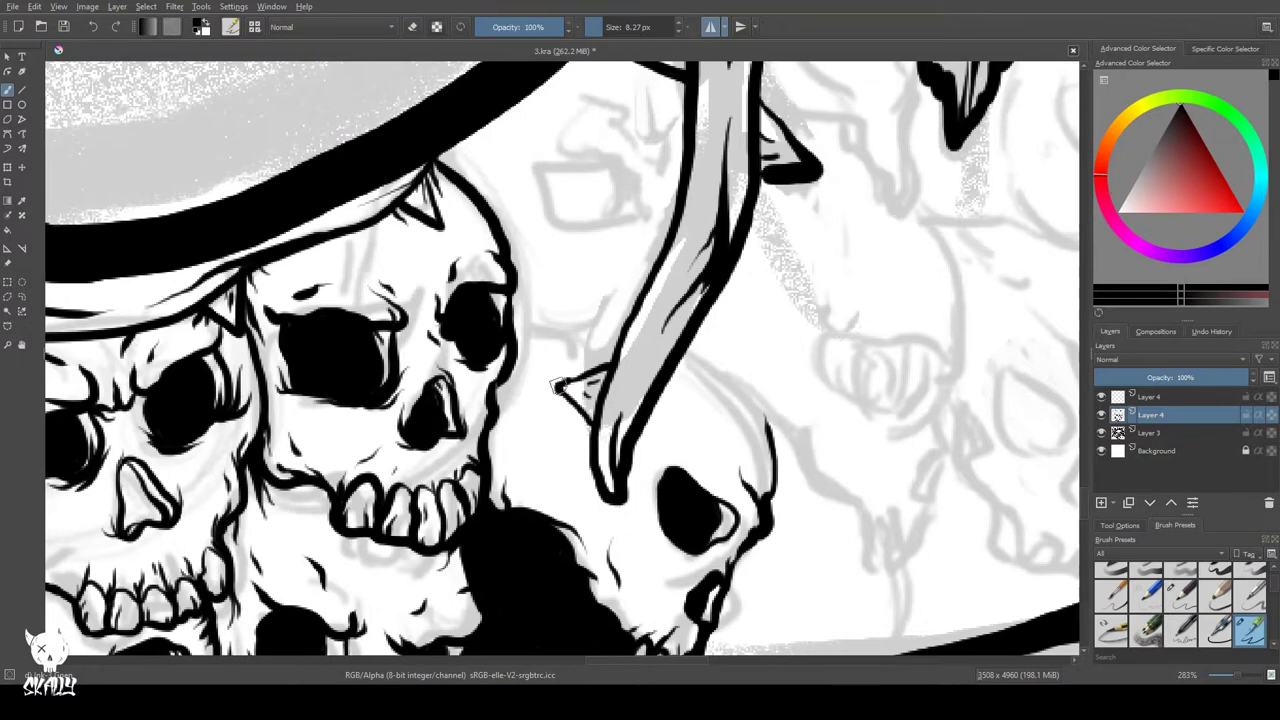
- Ink the tilted skull's cranium outline behind the hanging vine and add fine marks along its edges
mouse_move(512, 320)
mouse_down()
mouse_move(635, 302)
mouse_move(768, 425)
mouse_move(775, 455)
mouse_up()
drag(523, 330, 515, 334)
drag(504, 386, 514, 362)
mouse_move(642, 427)
mouse_down()
mouse_move(680, 398)
mouse_move(725, 454)
mouse_move(666, 441)
mouse_move(655, 510)
mouse_move(675, 549)
mouse_move(706, 564)
mouse_up()
drag(553, 489, 593, 525)
scroll(574, 498, down, 1)
scroll(575, 500, down, 3)
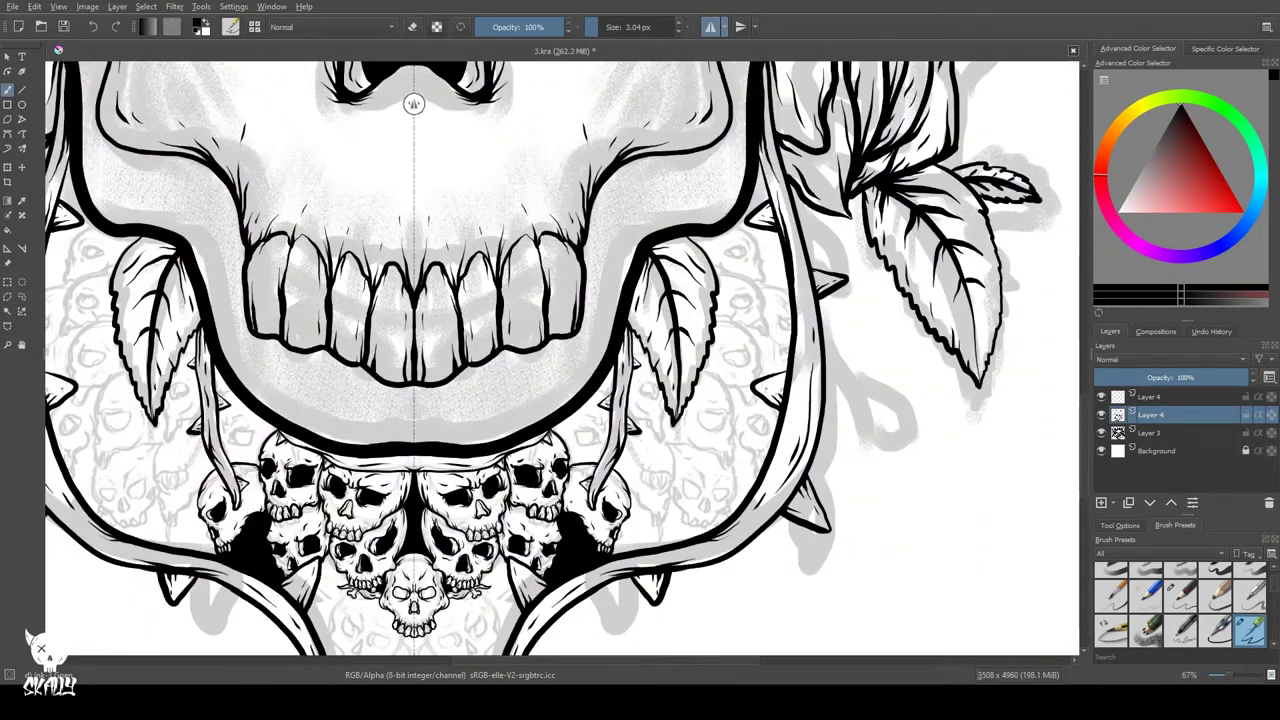
- Ink the curved edge beneath the large jaw and the black eye socket of the skull behind the hanging vine
scroll(576, 500, up, 3)
drag(573, 101, 553, 133)
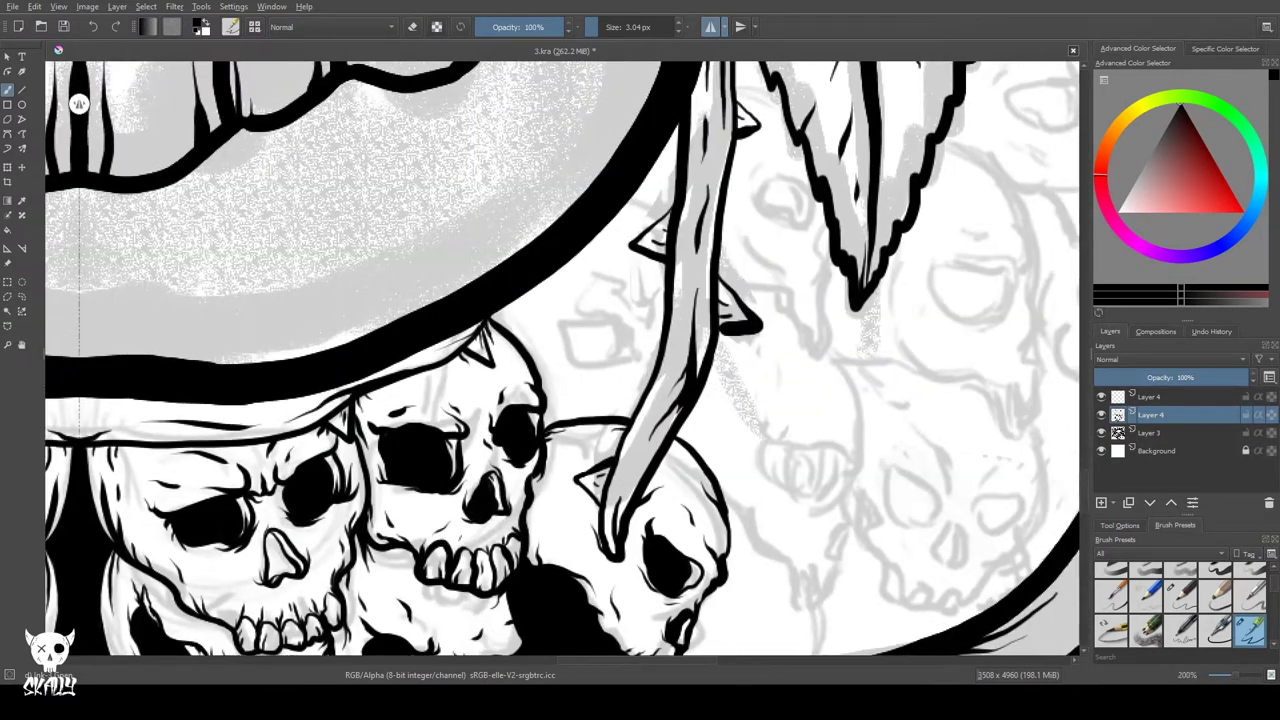
drag(608, 266, 574, 285)
drag(492, 313, 633, 198)
mouse_move(590, 248)
mouse_down()
mouse_move(509, 302)
mouse_move(630, 306)
mouse_move(559, 329)
mouse_move(566, 311)
mouse_up()
mouse_move(606, 321)
mouse_down()
mouse_move(610, 353)
mouse_move(579, 314)
mouse_move(605, 330)
mouse_move(607, 351)
mouse_move(562, 350)
mouse_up()
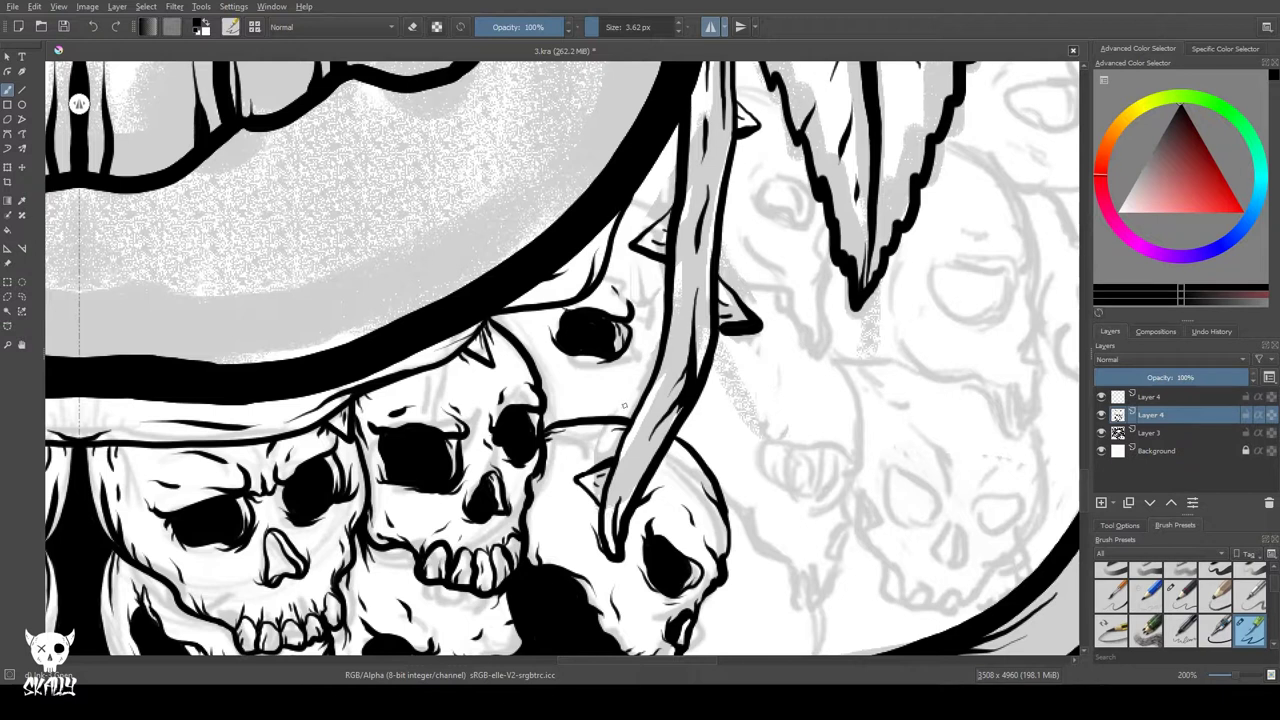
- Add edge creases and ink the nose cavity of the skull partly hidden by the hanging vine
drag(532, 335, 490, 317)
drag(653, 361, 626, 406)
key(ctrl+z)
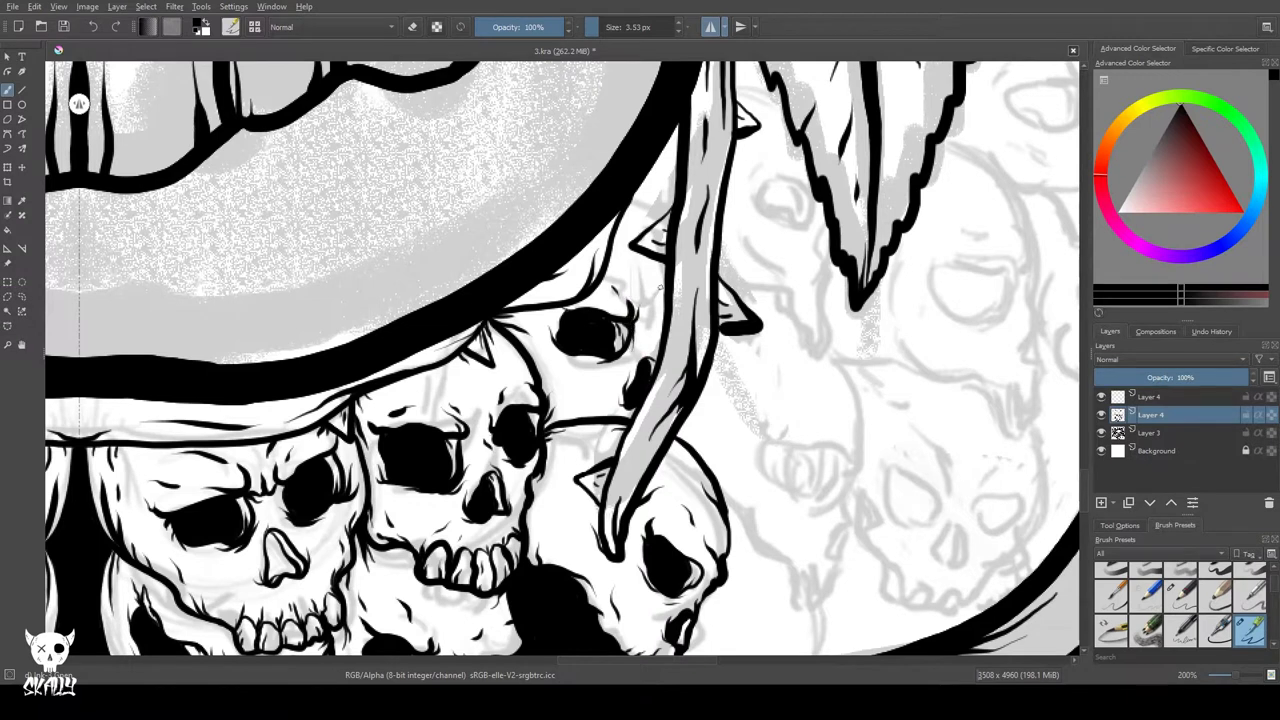
- Fill the gap between the large jaw and the vine with black and ink the hidden skull's second eye socket edge
drag(627, 215, 652, 208)
mouse_move(672, 150)
mouse_down()
mouse_move(660, 212)
mouse_move(643, 174)
mouse_move(645, 197)
mouse_move(668, 134)
mouse_move(654, 204)
mouse_up()
key(bracketleft)
drag(658, 346, 657, 283)
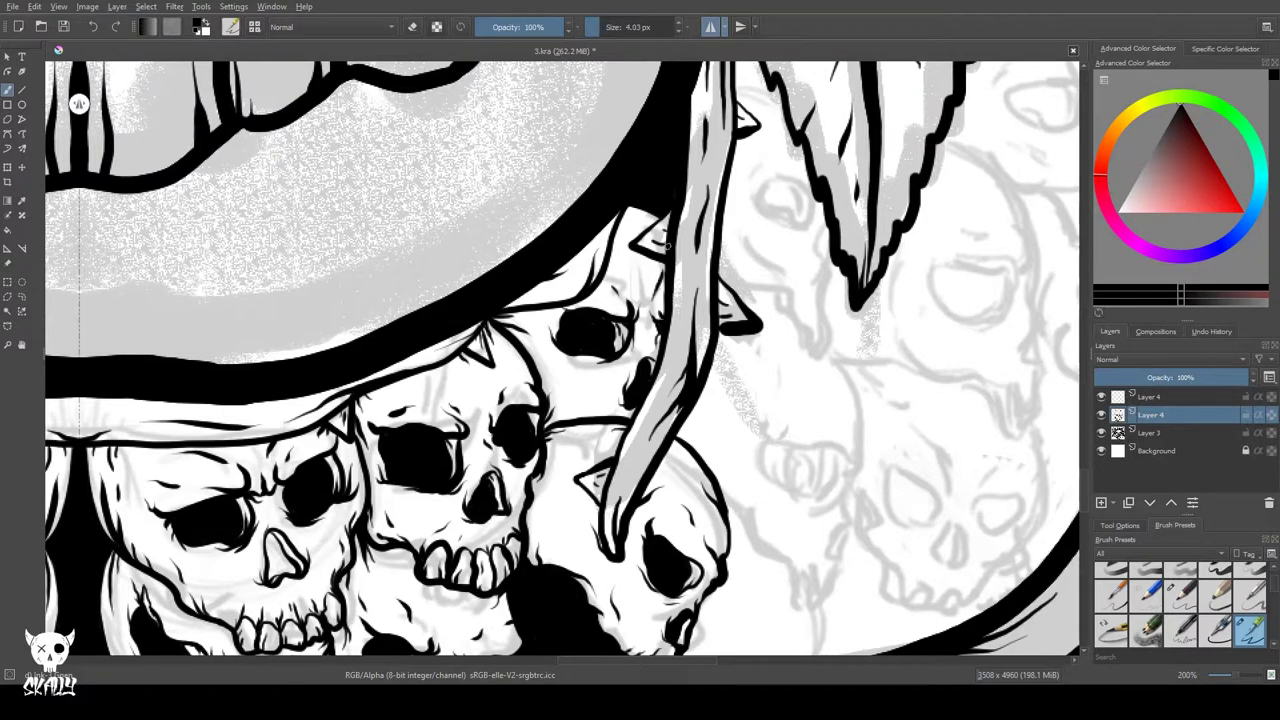
- Ink the top of the skull between the hanging vine and the leaf and blacken the gap above it
mouse_move(639, 227)
mouse_down()
mouse_move(652, 214)
mouse_move(562, 196)
mouse_move(585, 351)
mouse_up()
mouse_move(618, 204)
mouse_down()
mouse_move(650, 205)
mouse_move(641, 198)
mouse_up()
key(bracketright)
mouse_move(608, 148)
mouse_down()
mouse_move(644, 199)
mouse_move(619, 178)
mouse_move(625, 190)
mouse_up()
mouse_move(651, 306)
mouse_down()
mouse_move(601, 262)
mouse_move(645, 268)
mouse_move(650, 224)
mouse_up()
mouse_move(590, 256)
mouse_down()
mouse_move(608, 240)
mouse_move(592, 297)
mouse_move(647, 276)
mouse_move(622, 305)
mouse_move(605, 255)
mouse_move(630, 300)
mouse_move(630, 270)
mouse_move(606, 268)
mouse_move(631, 293)
mouse_move(625, 306)
mouse_move(600, 301)
mouse_move(660, 322)
mouse_move(658, 342)
mouse_move(648, 333)
mouse_move(656, 314)
mouse_move(657, 417)
mouse_up()
key(ctrl+z)
key(ctrl+z)
- Ink the teeth, jaw line and solid black eye and nose cavities of the skull between the vine and the leaf
mouse_move(658, 412)
mouse_down()
mouse_move(646, 422)
mouse_move(631, 388)
mouse_move(645, 422)
mouse_up()
mouse_move(632, 406)
mouse_down()
mouse_move(620, 376)
mouse_move(616, 398)
mouse_up()
mouse_move(617, 400)
mouse_down()
mouse_move(577, 367)
mouse_move(557, 344)
mouse_move(583, 345)
mouse_move(548, 330)
mouse_move(586, 162)
mouse_move(565, 359)
mouse_up()
mouse_move(561, 313)
mouse_down()
mouse_move(573, 345)
mouse_move(647, 399)
mouse_up()
mouse_move(647, 343)
mouse_down()
mouse_move(667, 345)
mouse_move(640, 354)
mouse_up()
drag(572, 250, 558, 338)
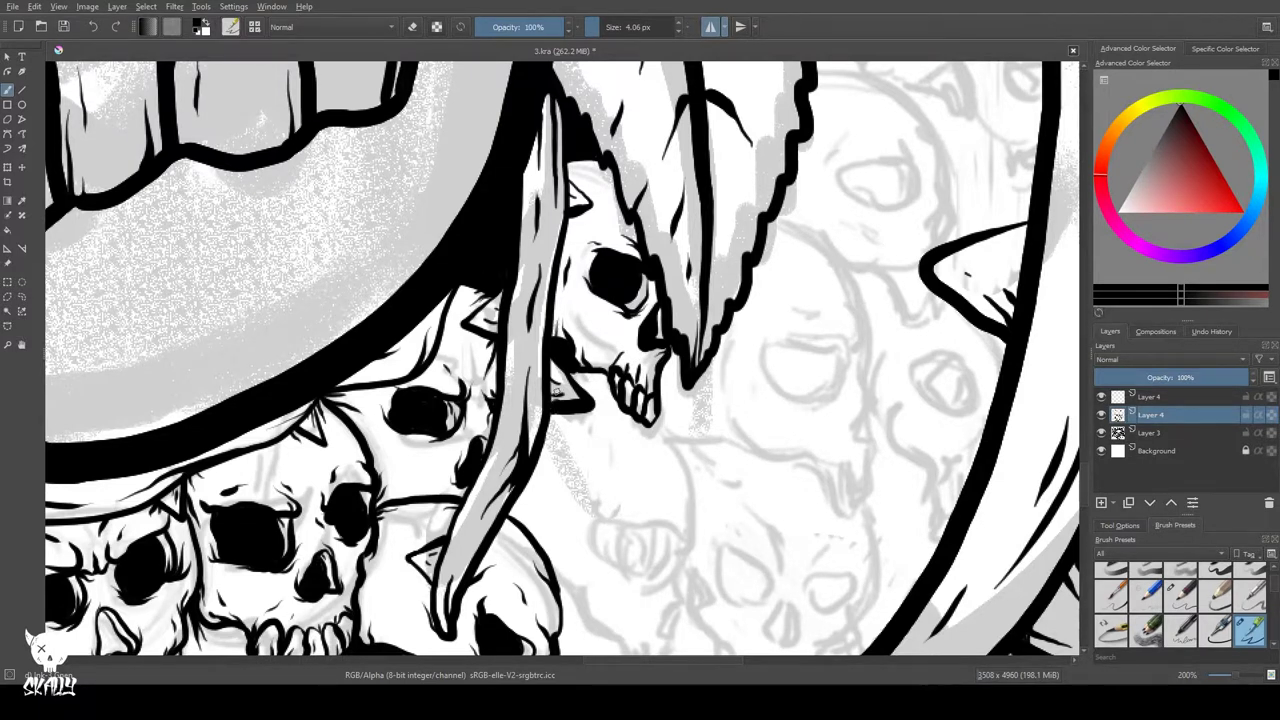
- Fill the small gaps beneath the two vine-side skulls with black shadow
mouse_move(392, 458)
mouse_down()
mouse_move(384, 442)
mouse_move(451, 436)
mouse_up()
drag(405, 480, 447, 412)
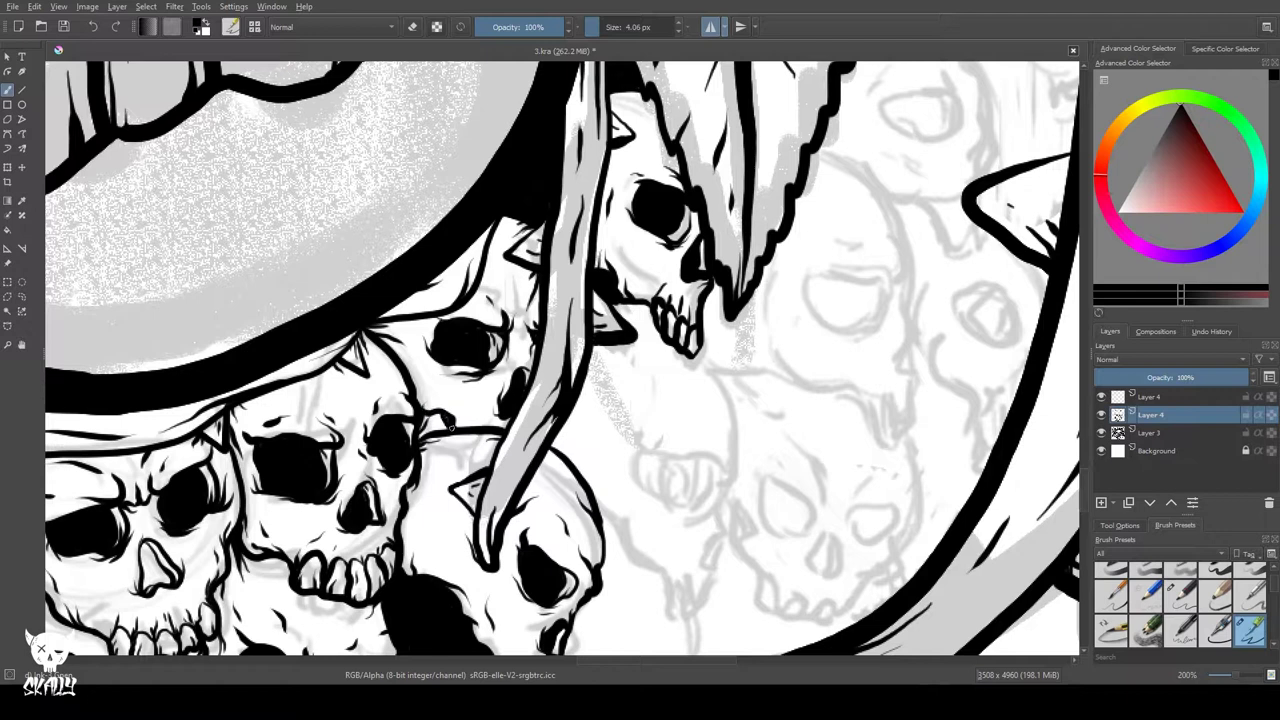
mouse_move(435, 413)
mouse_down()
mouse_move(443, 427)
mouse_move(456, 420)
mouse_up()
drag(458, 547, 327, 445)
mouse_move(478, 198)
mouse_down()
mouse_move(525, 230)
mouse_move(496, 206)
mouse_up()
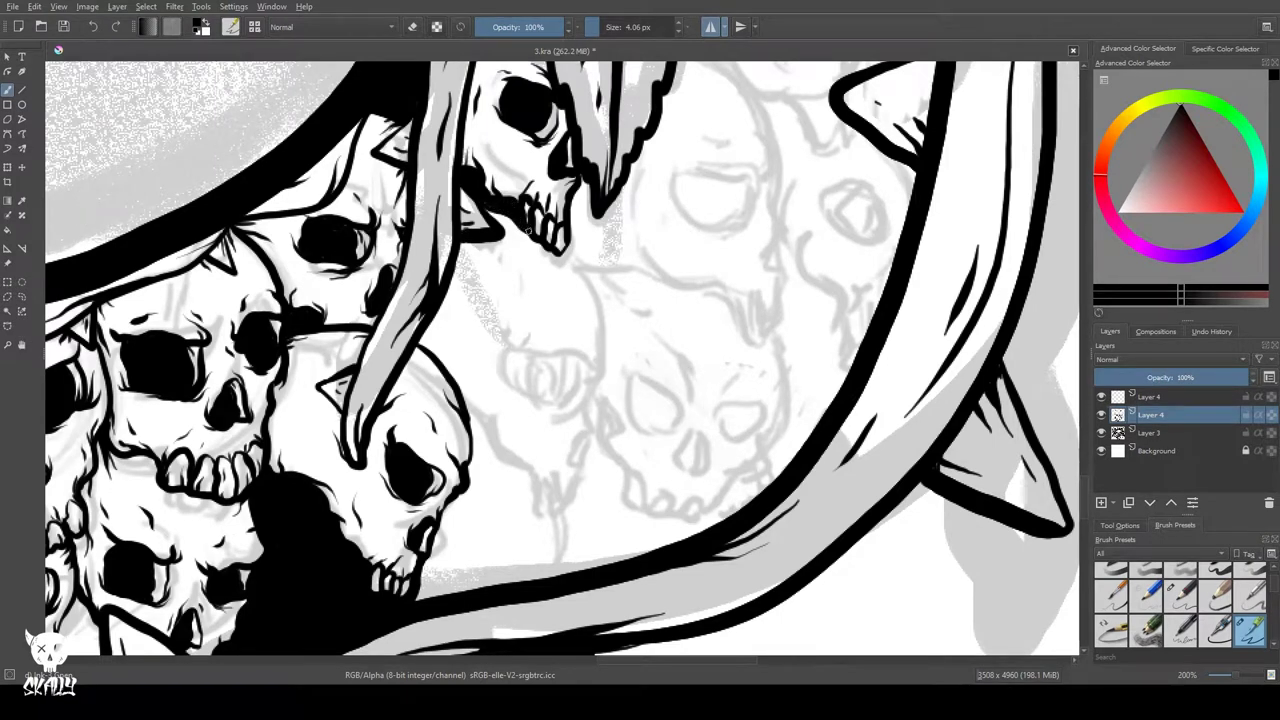
- Ink the cranium, profile, teeth and jaw contour of the skull below the leaf-side skull's teeth
mouse_move(556, 250)
mouse_down()
mouse_move(578, 276)
mouse_move(597, 362)
mouse_move(584, 482)
mouse_move(573, 508)
mouse_move(536, 476)
mouse_move(538, 504)
mouse_up()
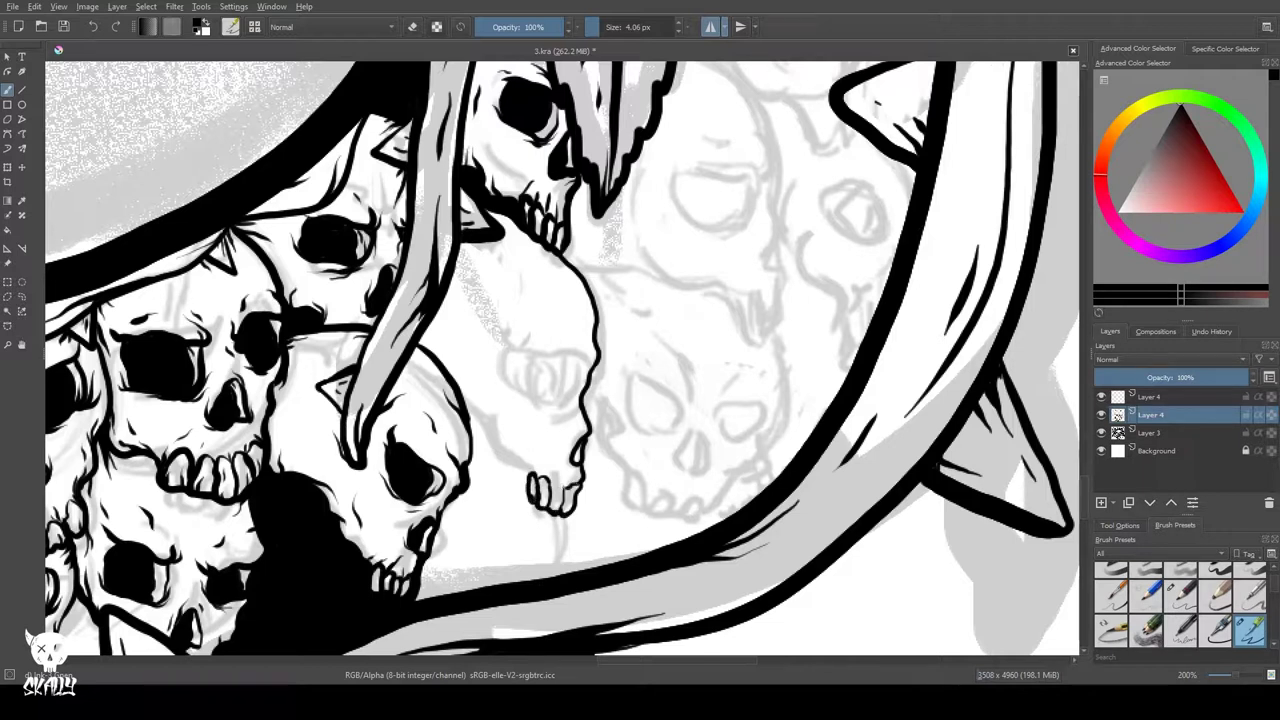
mouse_move(524, 470)
mouse_down()
mouse_move(490, 424)
mouse_move(466, 416)
mouse_move(494, 430)
mouse_up()
drag(429, 321, 421, 343)
- Ink this skull's brow creases and fill its eye socket with black, leaving a light outer rim
mouse_move(461, 290)
mouse_down()
mouse_move(459, 349)
mouse_move(582, 352)
mouse_move(550, 402)
mouse_move(505, 345)
mouse_move(562, 398)
mouse_up()
drag(516, 354, 509, 349)
mouse_move(525, 361)
mouse_down()
mouse_move(553, 391)
mouse_move(548, 363)
mouse_move(542, 387)
mouse_move(521, 359)
mouse_move(522, 377)
mouse_move(546, 391)
mouse_move(536, 365)
mouse_move(522, 371)
mouse_move(570, 364)
mouse_up()
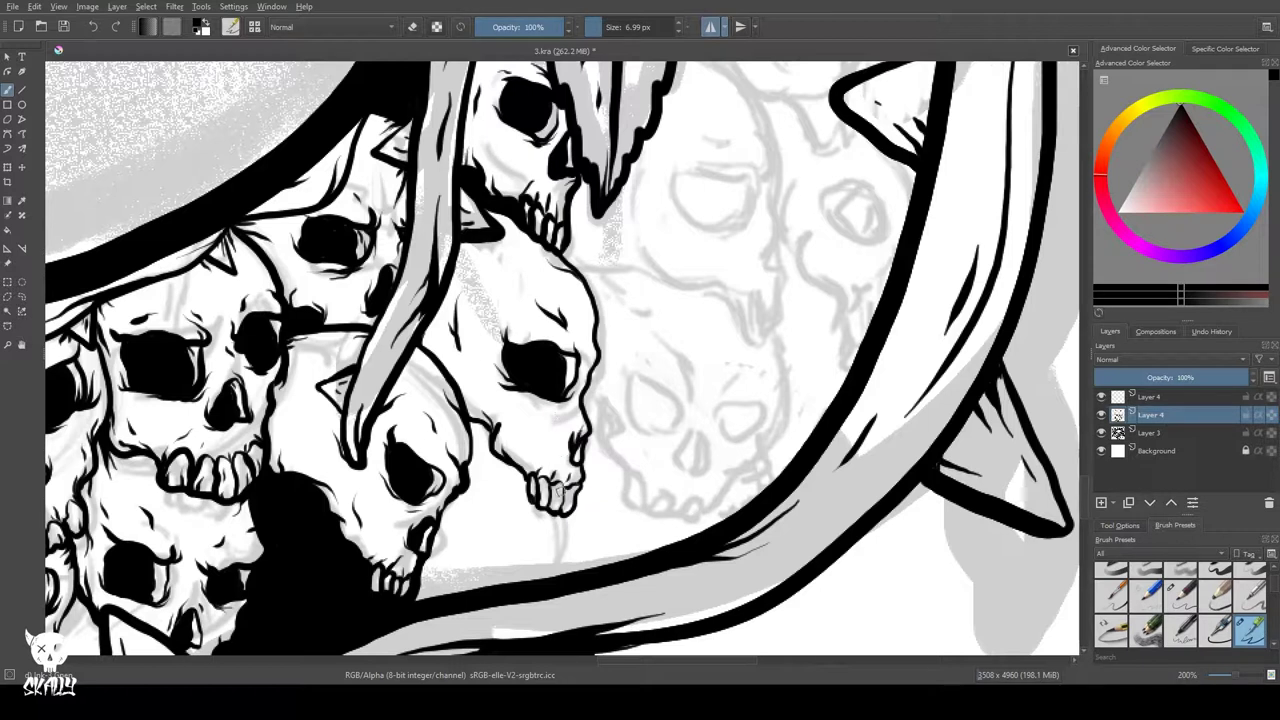
- Ink the curved row of teeth and jaw edge of the next skull against the large curved vine
mouse_move(449, 515)
mouse_down()
mouse_move(441, 393)
mouse_move(365, 468)
mouse_up()
mouse_move(500, 355)
mouse_down()
mouse_move(519, 410)
mouse_move(537, 415)
mouse_move(543, 456)
mouse_move(634, 439)
mouse_up()
mouse_move(568, 465)
mouse_down()
mouse_move(596, 472)
mouse_move(635, 438)
mouse_up()
mouse_move(609, 461)
mouse_down()
mouse_move(617, 453)
mouse_move(600, 470)
mouse_move(576, 464)
mouse_move(570, 433)
mouse_move(556, 458)
mouse_move(560, 424)
mouse_up()
mouse_move(560, 424)
mouse_down()
mouse_move(549, 456)
mouse_move(508, 430)
mouse_move(502, 400)
mouse_move(497, 475)
mouse_up()
- Fill the area beneath the row of skulls down to the large curved vine with solid black
mouse_move(385, 386)
mouse_down()
mouse_move(401, 380)
mouse_move(394, 426)
mouse_up()
mouse_move(394, 426)
mouse_down()
mouse_move(388, 379)
mouse_move(380, 500)
mouse_move(356, 490)
mouse_move(340, 533)
mouse_move(407, 535)
mouse_move(403, 440)
mouse_up()
drag(403, 440, 390, 524)
mouse_move(402, 406)
mouse_down()
mouse_move(436, 437)
mouse_move(384, 512)
mouse_move(352, 532)
mouse_move(440, 515)
mouse_move(452, 446)
mouse_move(488, 470)
mouse_move(477, 522)
mouse_move(452, 470)
mouse_move(418, 528)
mouse_move(520, 510)
mouse_move(578, 480)
mouse_move(530, 460)
mouse_move(500, 505)
mouse_move(538, 482)
mouse_move(501, 491)
mouse_up()
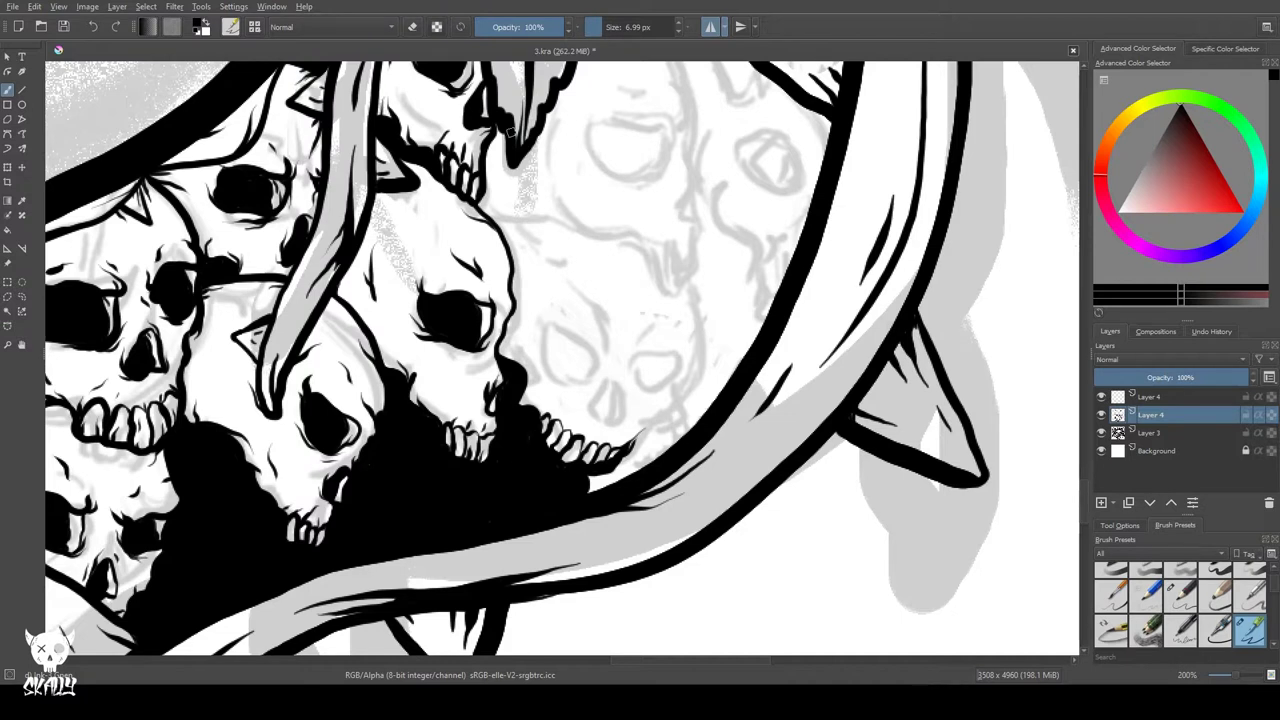
- Ink the angry brow line and a forehead crease on the skull nearest the large curved vine
drag(540, 322, 608, 352)
drag(580, 294, 604, 318)
mouse_move(612, 372)
mouse_down()
mouse_move(620, 420)
mouse_move(592, 412)
mouse_move(612, 390)
mouse_move(610, 405)
mouse_move(590, 387)
mouse_move(556, 412)
mouse_up()
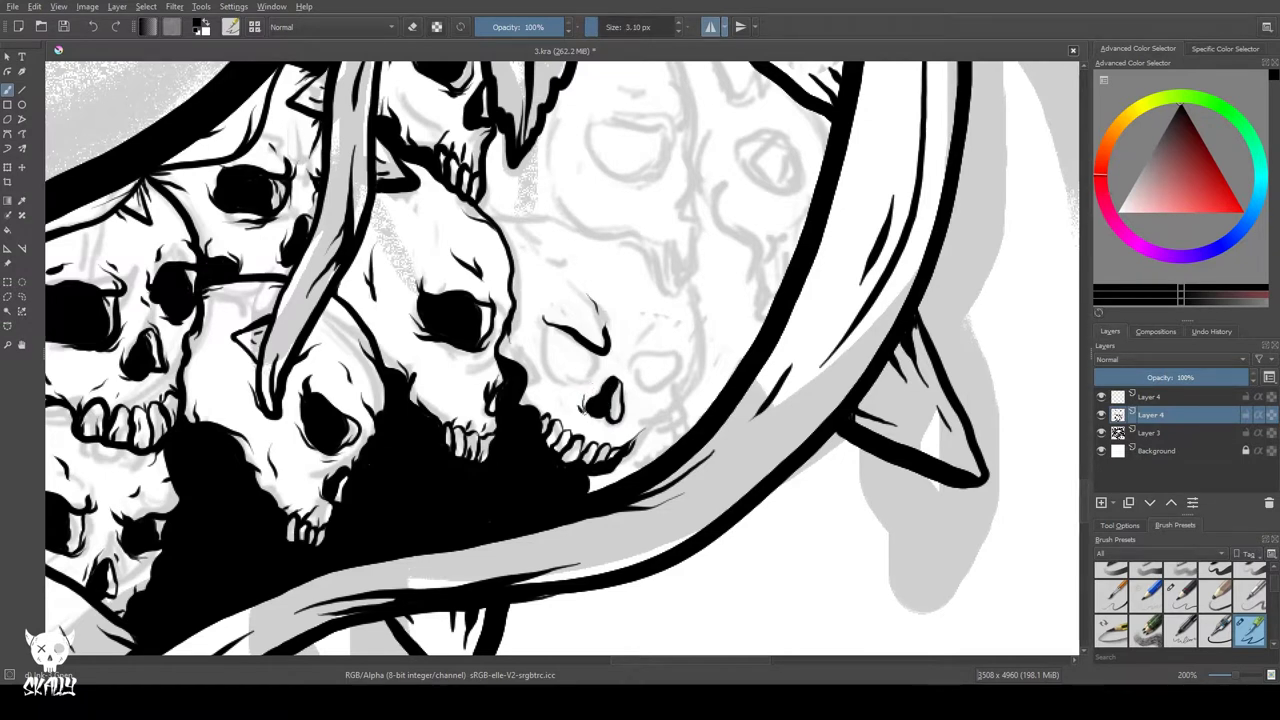
key(ctrl+z)
key(ctrl+z)
key(ctrl+z)
key(ctrl+z)
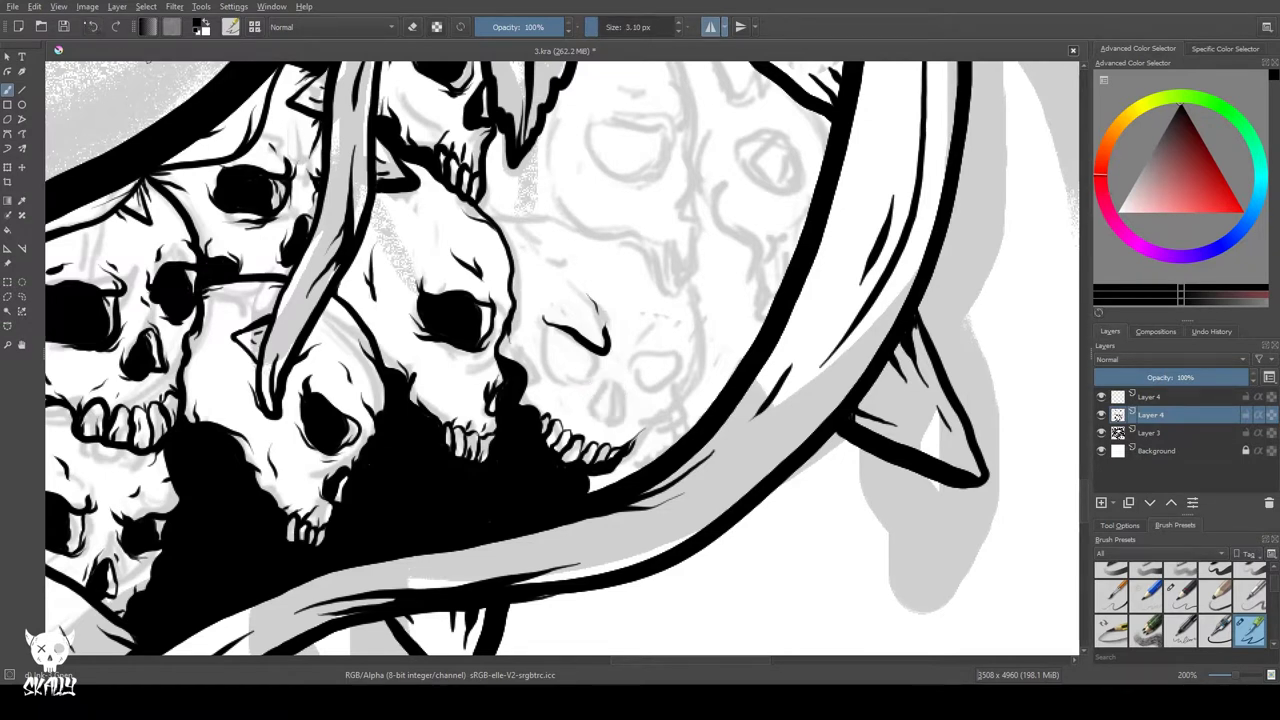
- Ink the frowning skull's nose cavity and both eye sockets in solid black
mouse_move(614, 382)
mouse_down()
mouse_move(603, 418)
mouse_move(617, 386)
mouse_move(598, 414)
mouse_move(606, 384)
mouse_up()
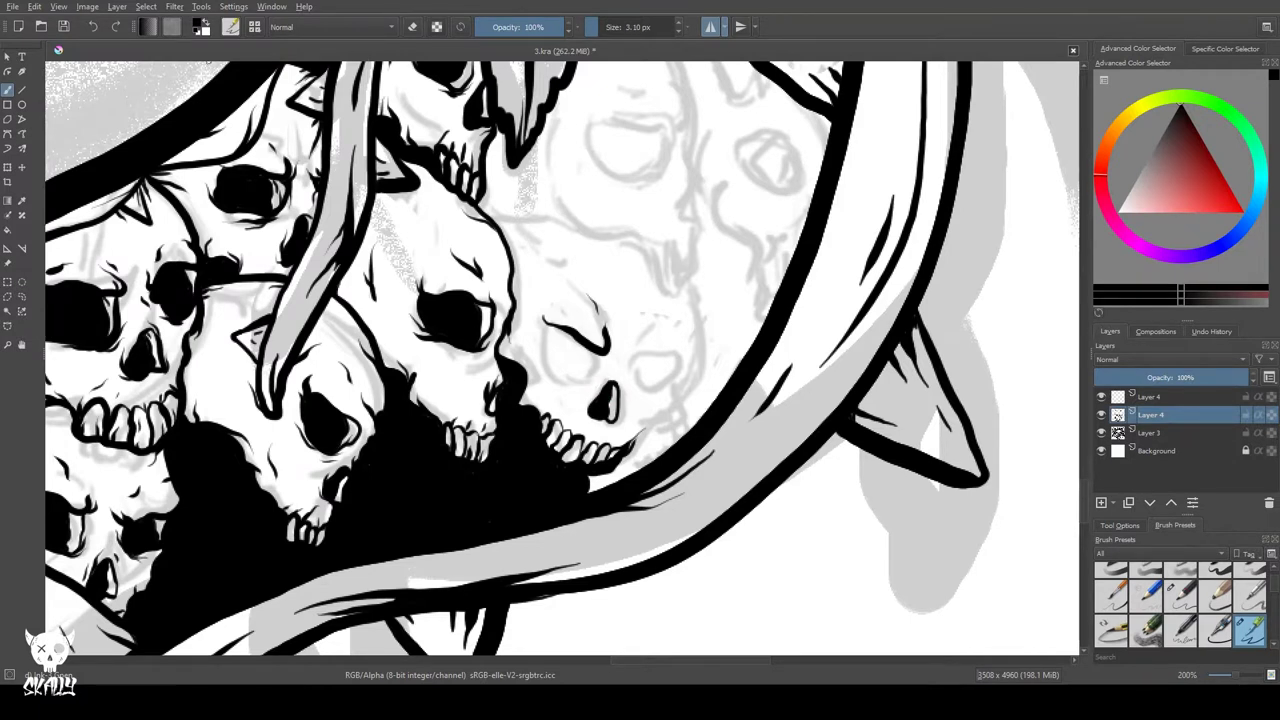
mouse_move(603, 350)
mouse_down()
mouse_move(556, 384)
mouse_move(540, 324)
mouse_up()
key(ctrl+z)
mouse_move(600, 366)
mouse_down()
mouse_move(542, 326)
mouse_move(580, 380)
mouse_move(558, 340)
mouse_move(562, 374)
mouse_move(560, 352)
mouse_up()
mouse_move(640, 356)
mouse_down()
mouse_move(676, 370)
mouse_move(636, 380)
mouse_move(664, 384)
mouse_move(656, 372)
mouse_move(648, 388)
mouse_up()
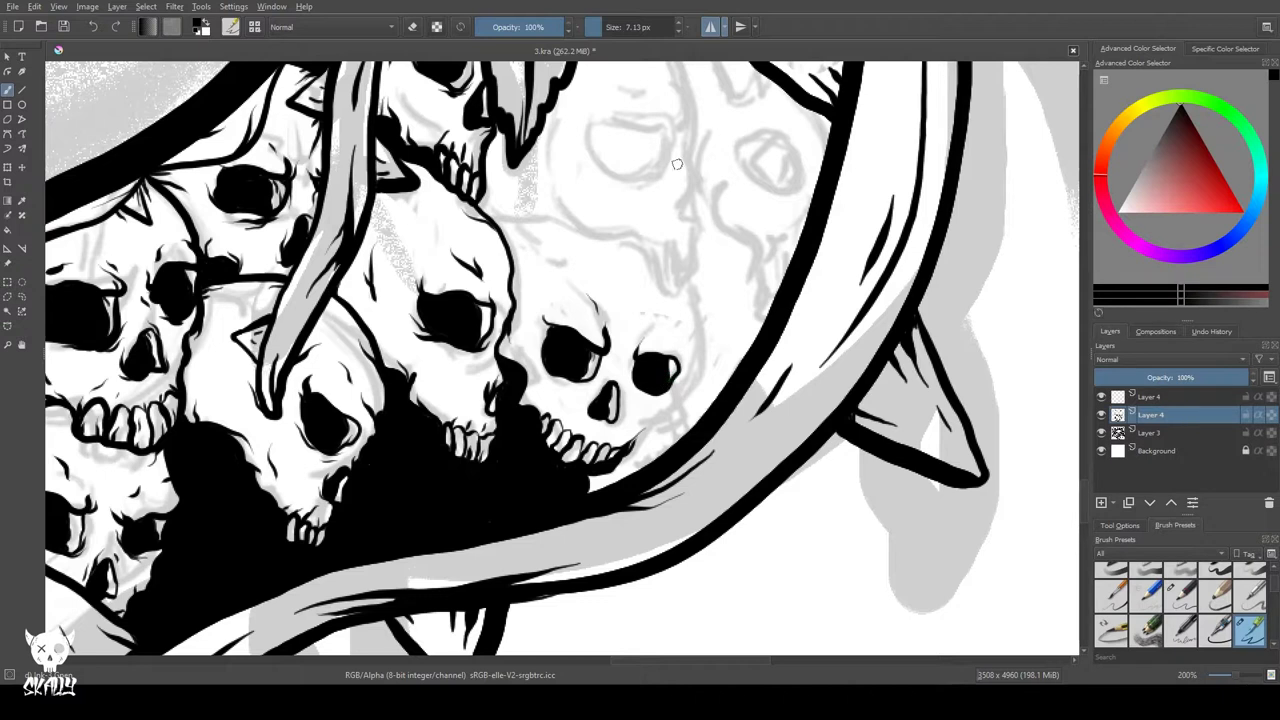
- Ink the frowning skull's outer brow slanting down toward the nose bridge
drag(663, 325, 635, 353)
drag(625, 347, 636, 360)
click(93, 27)
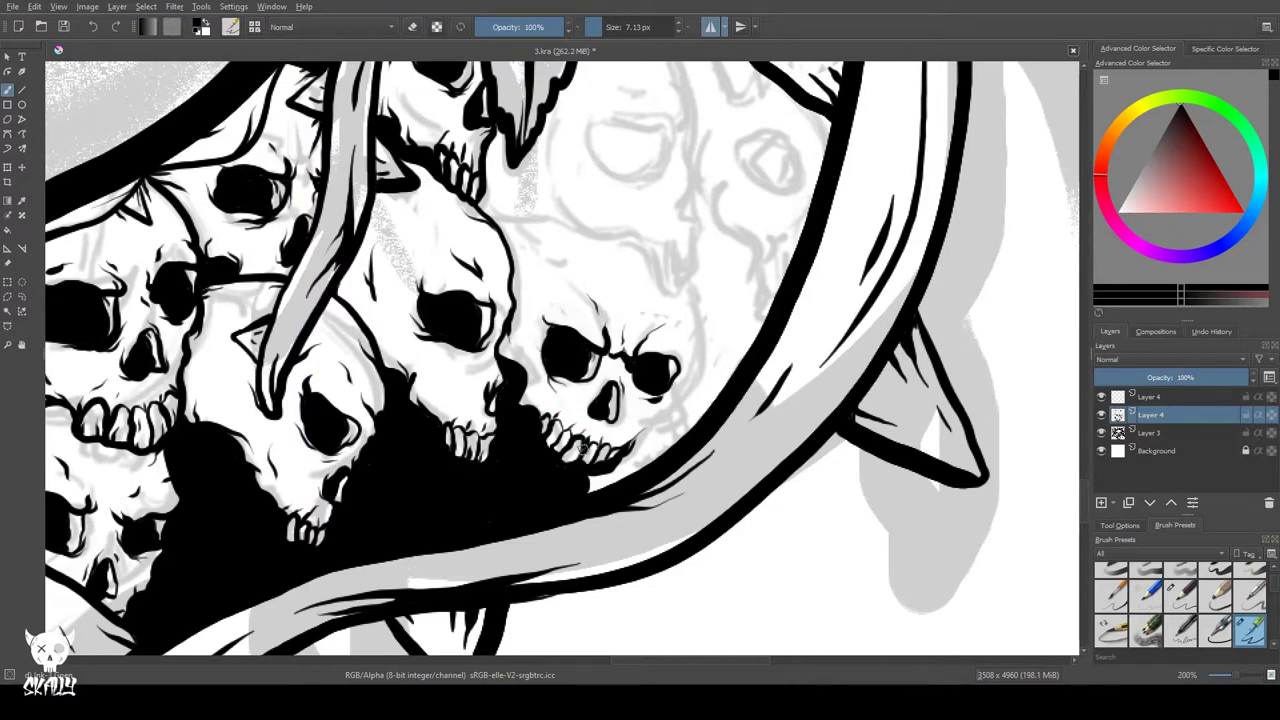
- Ink the jaw line, teeth, face profile and cranium of the large skull beside the leaf
mouse_move(530, 218)
mouse_down()
mouse_move(580, 350)
mouse_move(692, 372)
mouse_move(720, 425)
mouse_up()
click(93, 27)
mouse_move(714, 377)
mouse_down()
mouse_move(728, 426)
mouse_move(746, 424)
mouse_up()
mouse_move(745, 371)
mouse_down()
mouse_move(728, 322)
mouse_move(740, 305)
mouse_move(739, 322)
mouse_move(746, 262)
mouse_move(738, 202)
mouse_up()
mouse_move(736, 224)
mouse_down()
mouse_move(746, 290)
mouse_move(731, 226)
mouse_move(656, 178)
mouse_up()
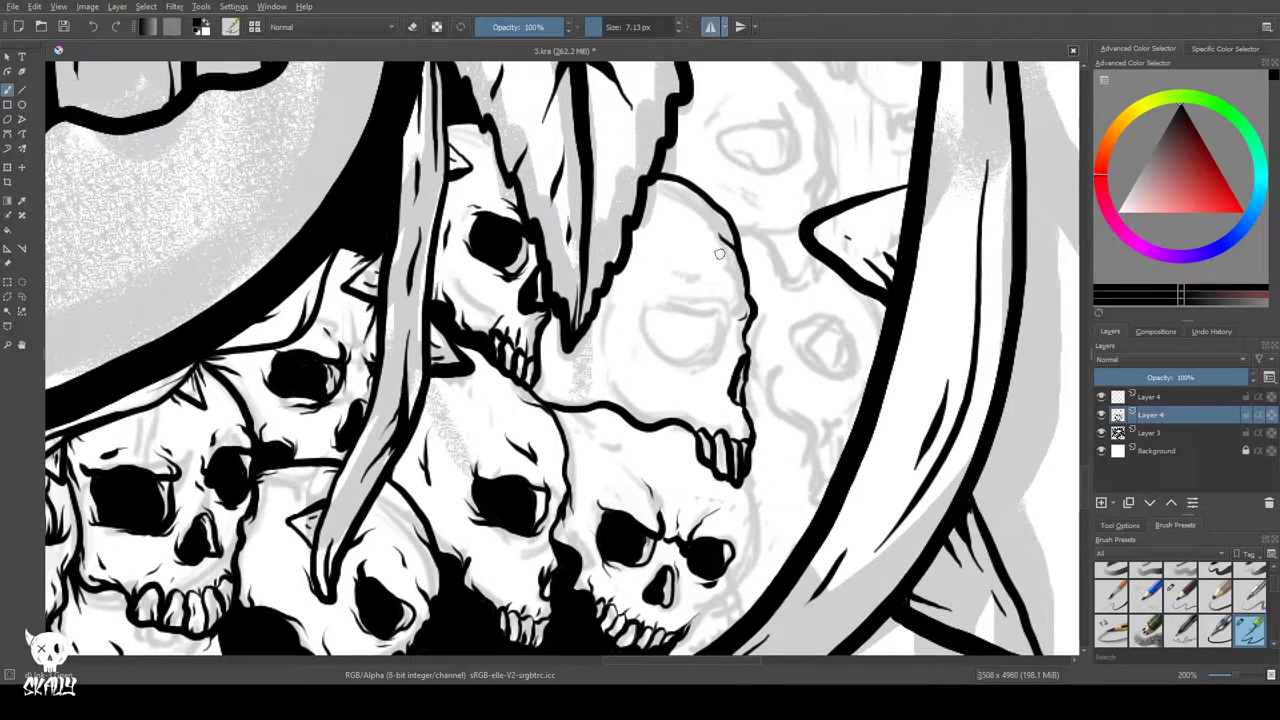
- Ink the large leaf-side skull's eye socket in solid black and add creases on its brow, temple and cheek
mouse_move(734, 316)
mouse_down()
mouse_move(738, 332)
mouse_move(648, 310)
mouse_move(736, 318)
mouse_move(720, 362)
mouse_move(672, 320)
mouse_move(652, 326)
mouse_move(688, 312)
mouse_move(676, 360)
mouse_move(652, 350)
mouse_move(658, 336)
mouse_up()
drag(702, 374, 715, 368)
drag(661, 293, 648, 303)
drag(694, 263, 706, 279)
mouse_move(637, 235)
mouse_down()
mouse_move(612, 300)
mouse_move(608, 398)
mouse_move(635, 418)
mouse_up()
mouse_move(552, 389)
mouse_down()
mouse_move(546, 324)
mouse_move(551, 351)
mouse_up()
mouse_move(717, 432)
mouse_down()
mouse_move(715, 410)
mouse_move(694, 412)
mouse_up()
- Ink the frowning skull's outer contour from the upper skull's teeth down around its cheek
drag(757, 366, 701, 247)
drag(691, 359, 697, 430)
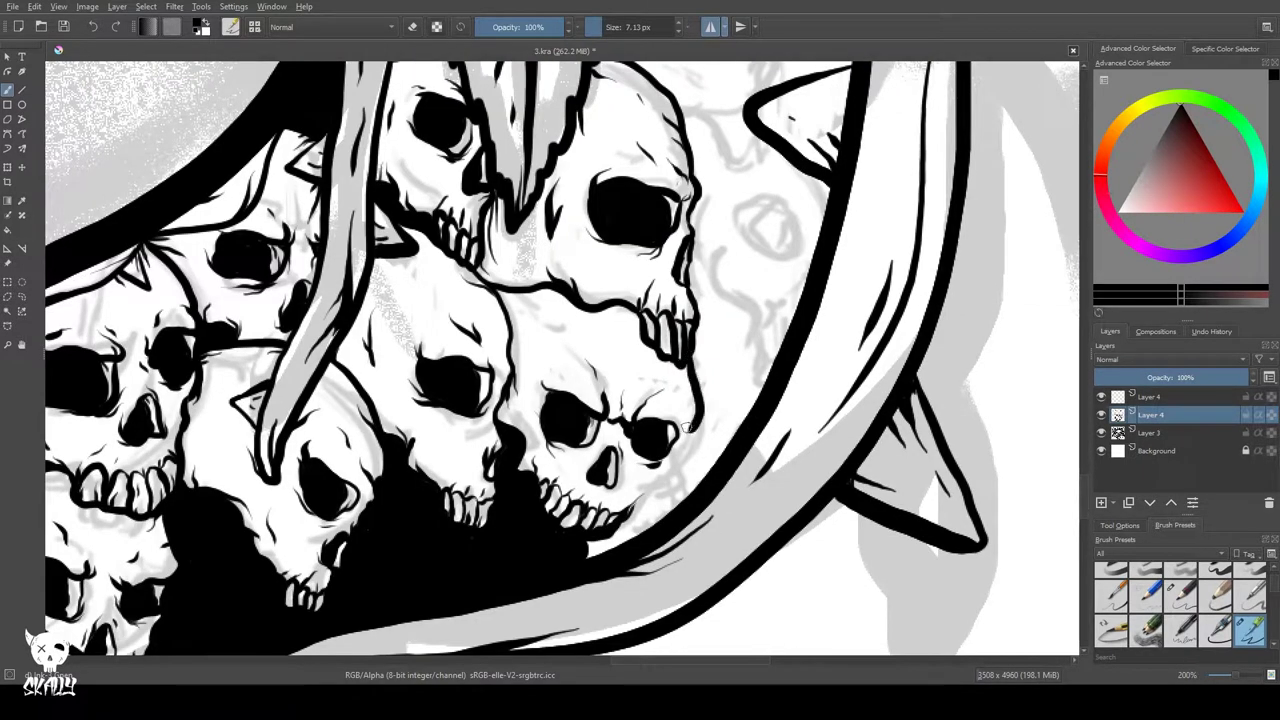
key(ctrl+z)
mouse_move(692, 358)
mouse_down()
mouse_move(687, 431)
mouse_move(658, 483)
mouse_move(608, 510)
mouse_up()
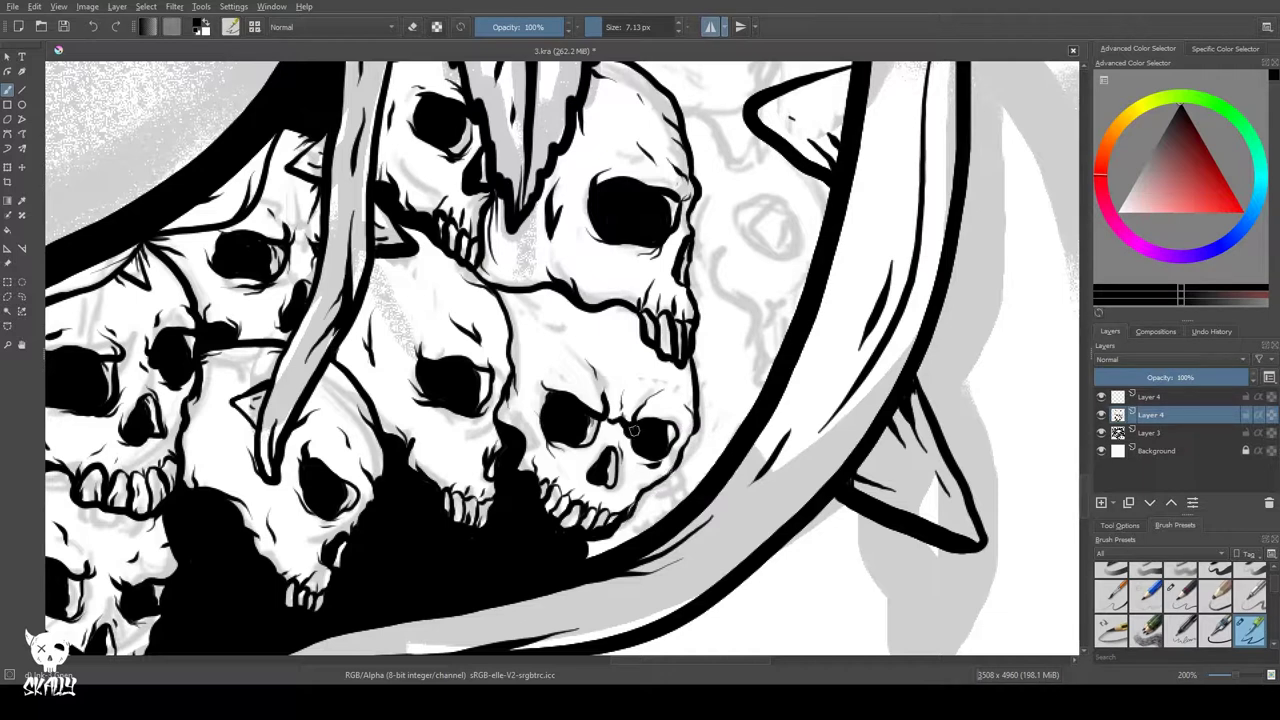
- Ink the jaw, teeth and nose cavity of the skull half hidden behind the vine below the thorn
mouse_move(690, 441)
mouse_down()
mouse_move(667, 516)
mouse_move(623, 549)
mouse_move(587, 555)
mouse_move(648, 514)
mouse_move(617, 532)
mouse_up()
drag(648, 447, 574, 578)
mouse_move(610, 400)
mouse_down()
mouse_move(683, 472)
mouse_move(677, 497)
mouse_move(691, 514)
mouse_move(685, 502)
mouse_up()
drag(696, 477, 705, 486)
drag(727, 417, 710, 444)
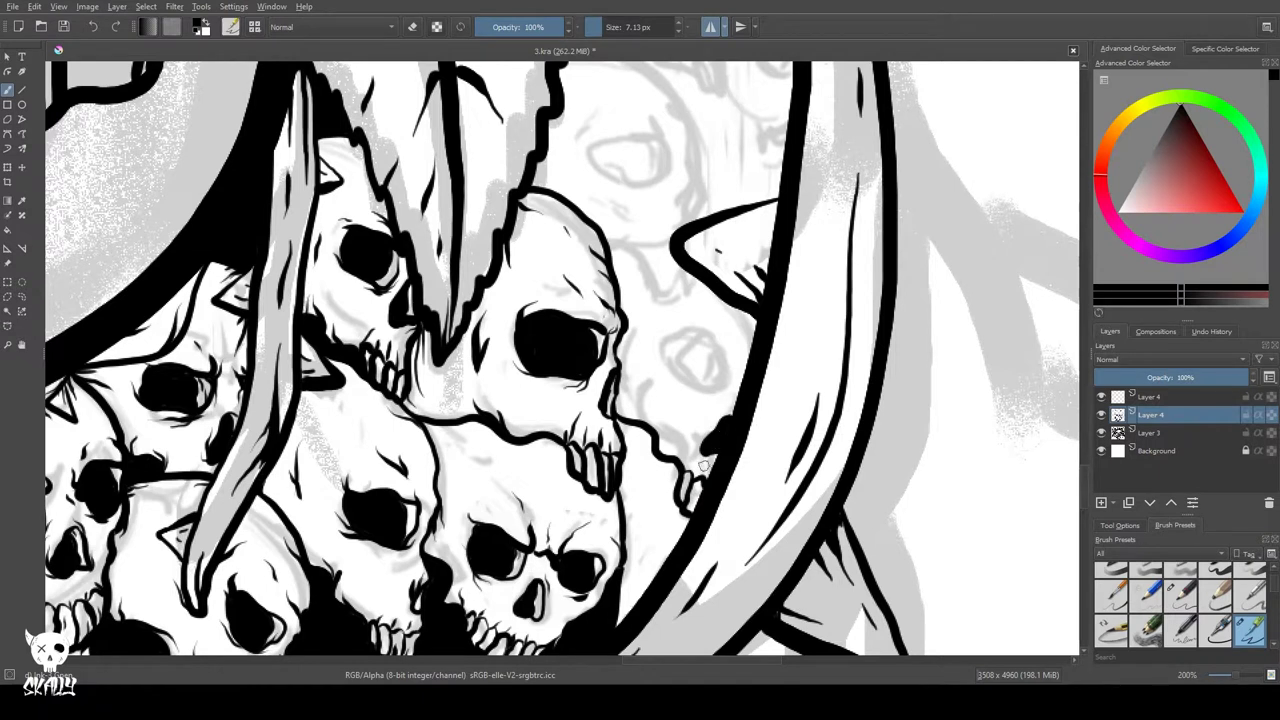
- Ink the half-hidden skull's eye socket in solid black and add creases on its brow and cheek
mouse_move(644, 397)
mouse_down()
mouse_move(656, 451)
mouse_move(617, 430)
mouse_move(626, 455)
mouse_up()
drag(690, 402, 632, 412)
mouse_move(624, 385)
mouse_down()
mouse_move(672, 440)
mouse_move(654, 443)
mouse_up()
mouse_move(620, 385)
mouse_down()
mouse_move(669, 404)
mouse_move(614, 364)
mouse_move(606, 404)
mouse_move(663, 413)
mouse_move(656, 432)
mouse_move(620, 390)
mouse_move(645, 420)
mouse_move(623, 407)
mouse_move(623, 423)
mouse_up()
drag(634, 440, 675, 448)
click(93, 26)
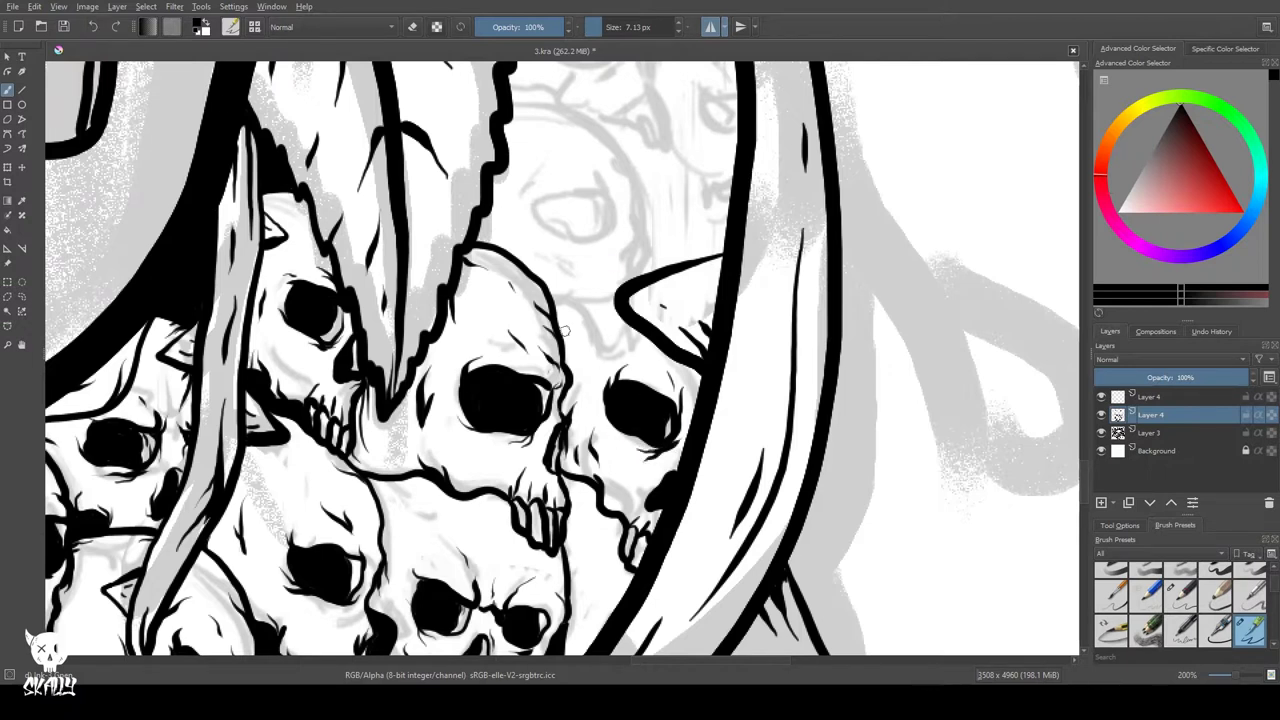
- Ink the teeth and upper jaw line of the skull overlapped by the thorn tip
drag(522, 273, 528, 321)
mouse_move(645, 379)
mouse_down()
mouse_move(636, 400)
mouse_move(623, 395)
mouse_move(644, 383)
mouse_move(541, 319)
mouse_move(578, 354)
mouse_up()
key(ctrl+z)
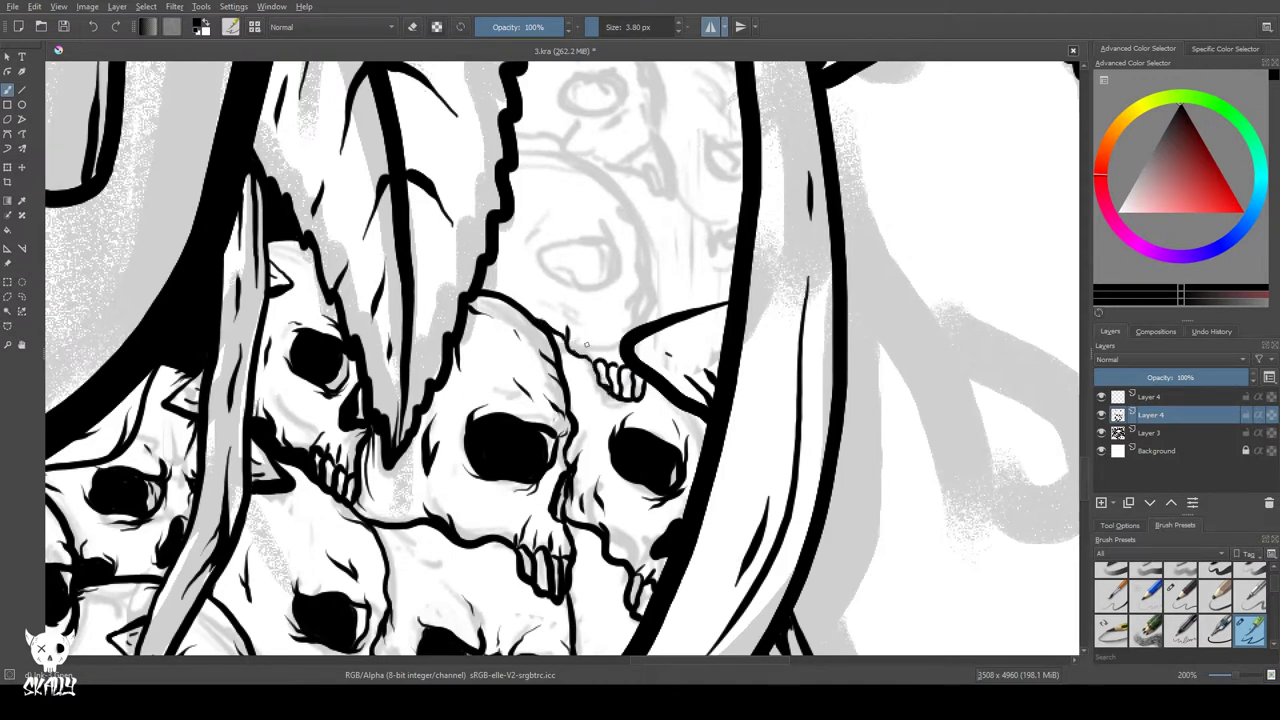
mouse_move(638, 212)
mouse_down()
mouse_move(648, 320)
mouse_move(639, 291)
mouse_move(627, 332)
mouse_up()
drag(567, 304, 591, 332)
- Ink the thorn-side skull's brow and face profile and outline its eye socket
drag(566, 270, 653, 272)
key(ctrl+z)
mouse_move(650, 212)
mouse_down()
mouse_move(660, 246)
mouse_move(648, 300)
mouse_move(628, 352)
mouse_move(608, 354)
mouse_up()
mouse_move(627, 308)
mouse_down()
mouse_move(571, 342)
mouse_move(625, 352)
mouse_up()
drag(652, 299, 623, 333)
drag(609, 312, 625, 342)
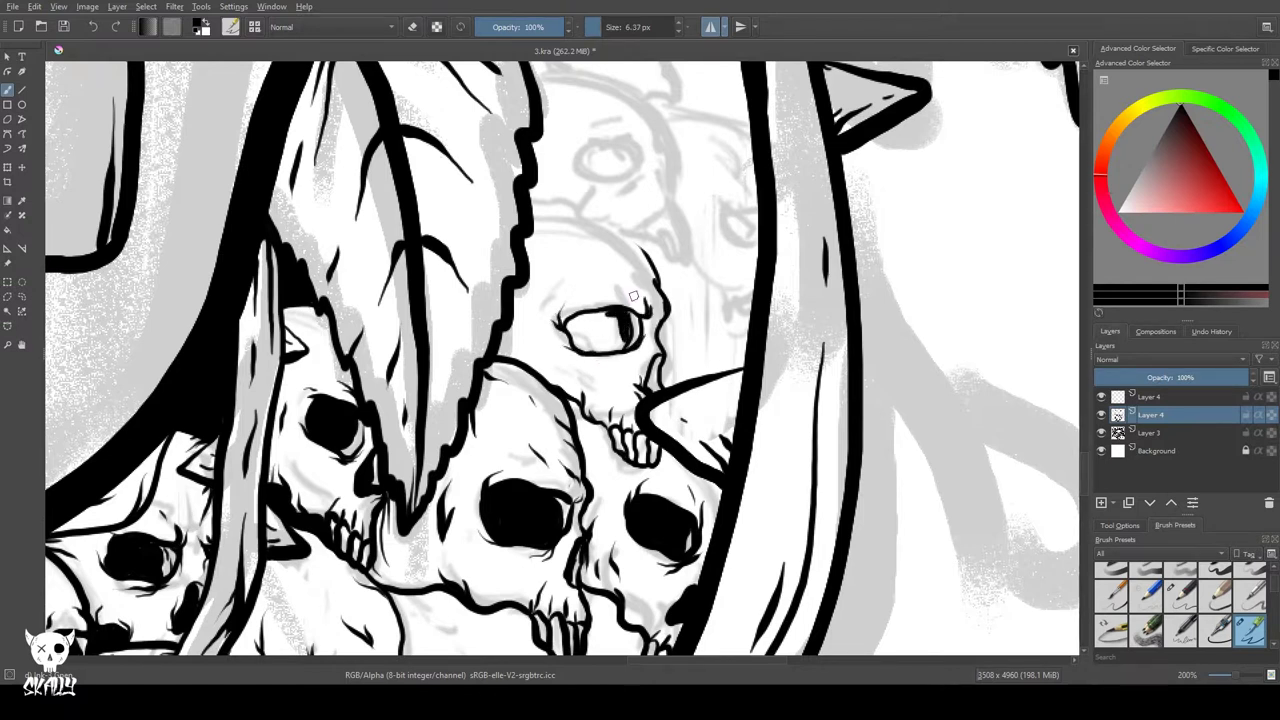
- Fill the thorn-side skull's eye socket with solid black and add creases on its brow, temple and cheek
mouse_move(590, 262)
mouse_down()
mouse_move(632, 292)
mouse_move(624, 346)
mouse_move(590, 318)
mouse_move(568, 334)
mouse_move(592, 348)
mouse_move(583, 343)
mouse_up()
drag(641, 264, 654, 281)
drag(522, 331, 500, 360)
drag(520, 350, 499, 361)
drag(546, 287, 541, 309)
- Ink the thorn-side skull's cranium from the leaf's serrated edge across to its brow
mouse_move(530, 208)
mouse_down()
mouse_move(610, 226)
mouse_move(658, 278)
mouse_up()
mouse_move(541, 205)
mouse_down()
mouse_move(578, 214)
mouse_move(461, 213)
mouse_up()
key(ctrl+z)
key(ctrl+z)
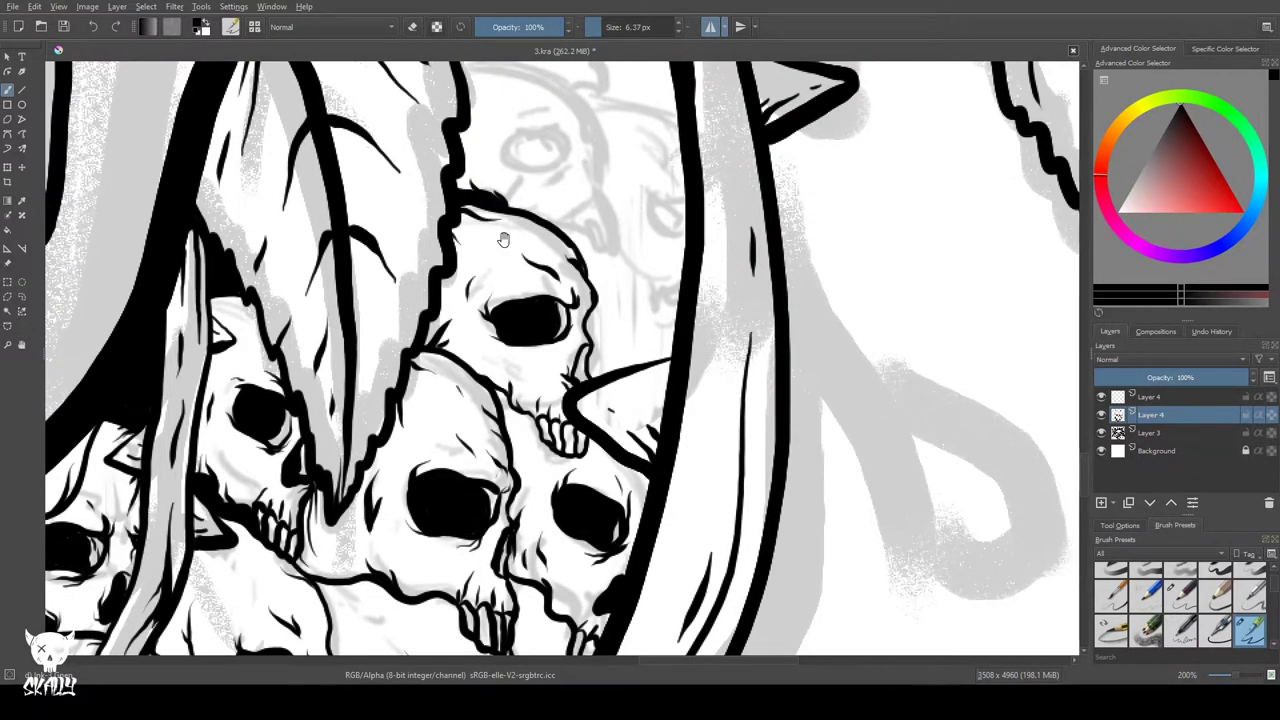
drag(545, 178, 435, 211)
mouse_move(364, 154)
mouse_down()
mouse_move(407, 169)
mouse_move(413, 37)
mouse_up()
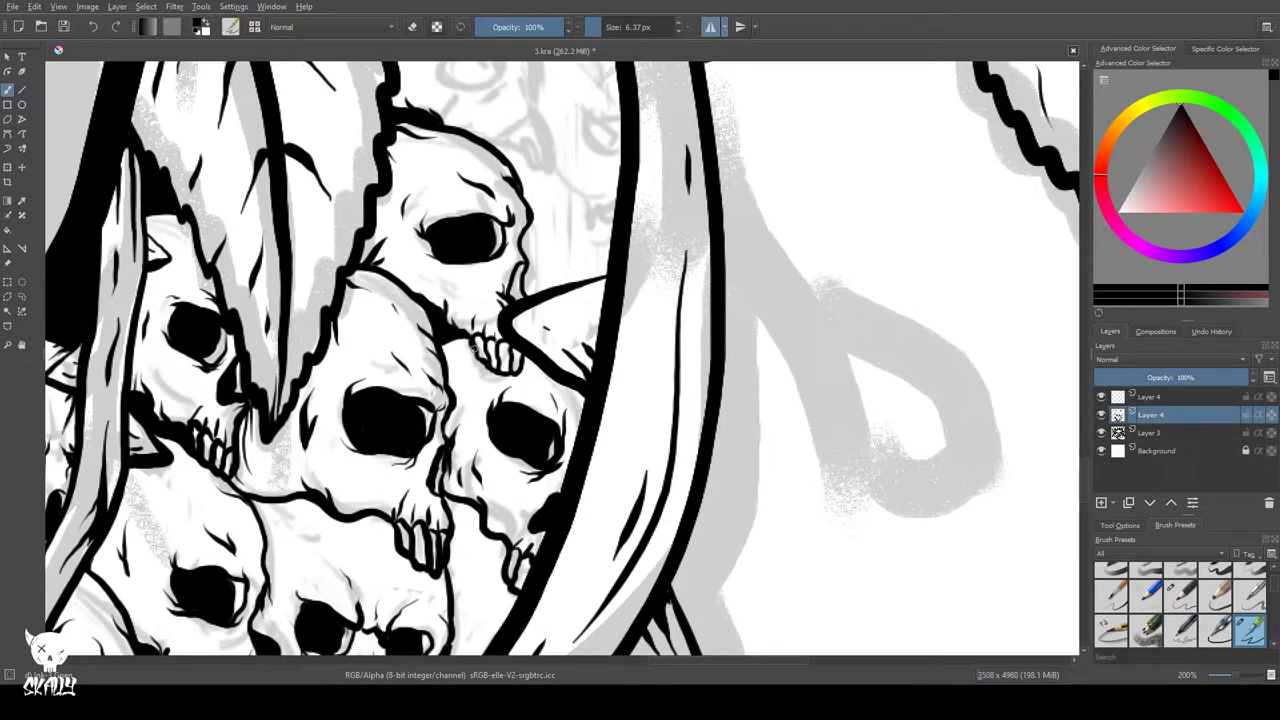
- Fill the gap between the frowning skull, the half-hidden skull and the vine with solid black
drag(465, 352, 464, 341)
drag(523, 371, 522, 359)
drag(446, 243, 464, 163)
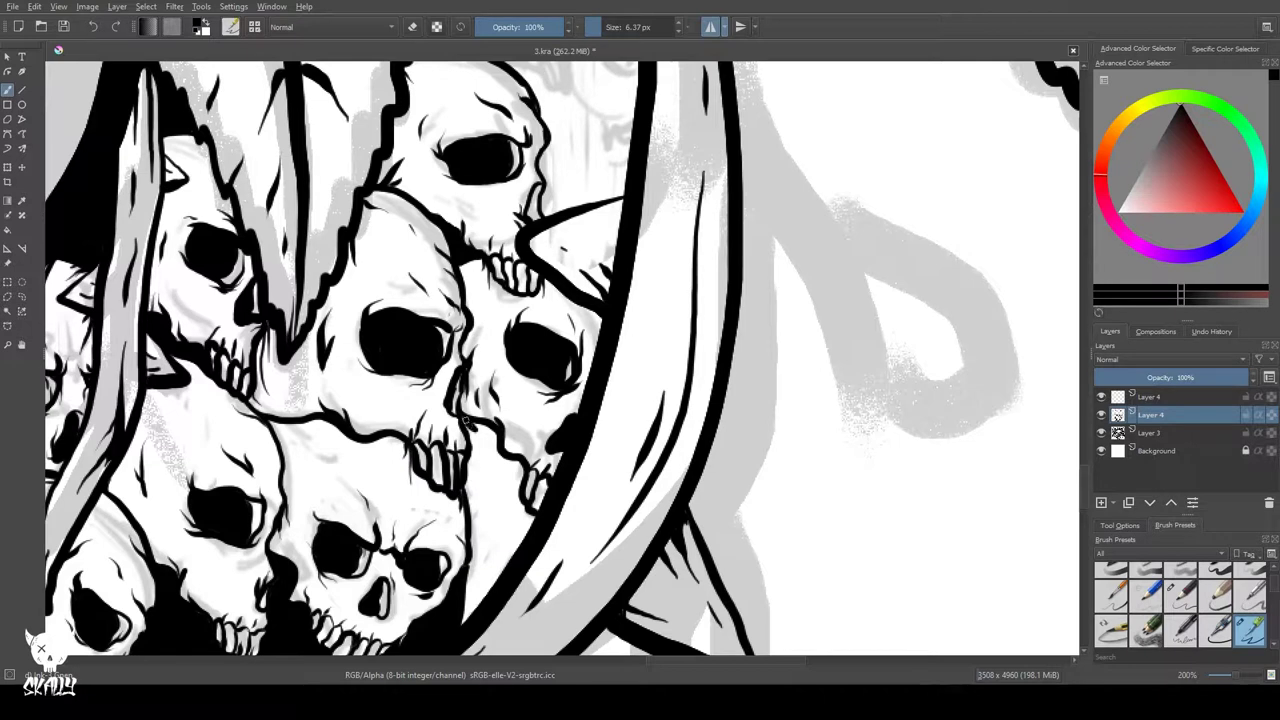
drag(474, 438, 466, 620)
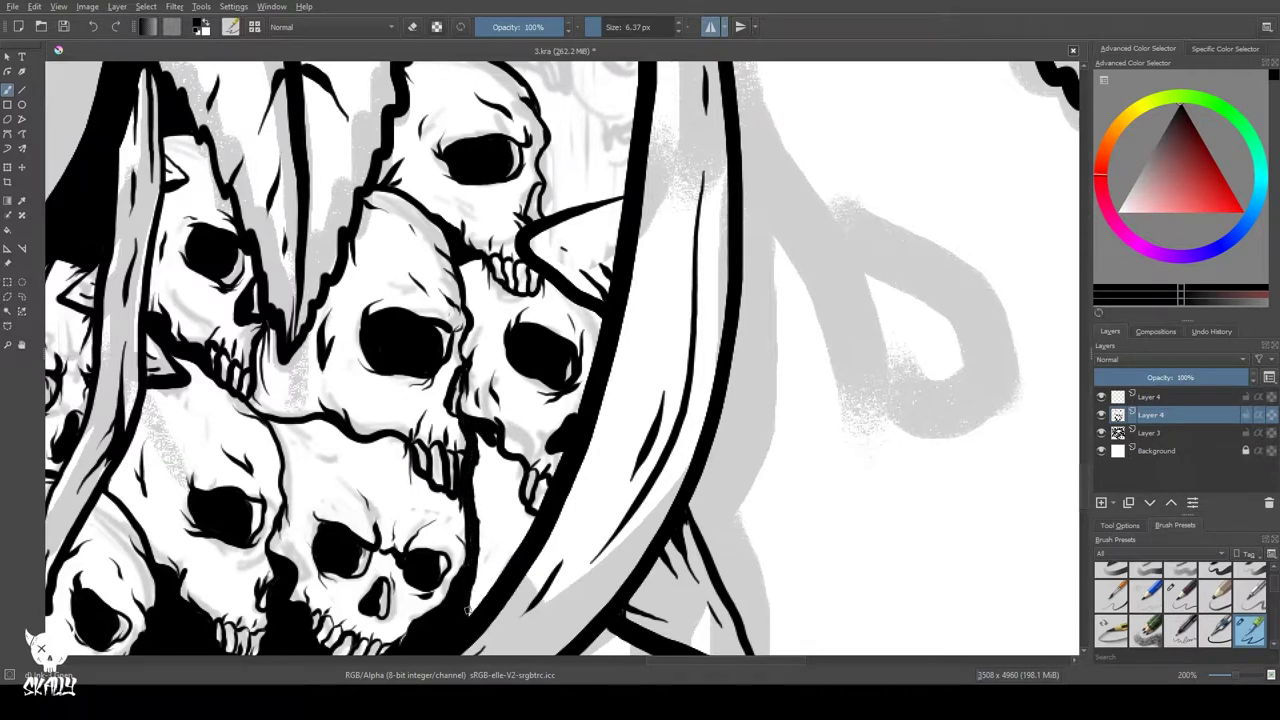
mouse_move(508, 551)
mouse_down()
mouse_move(528, 515)
mouse_move(505, 555)
mouse_move(515, 465)
mouse_move(482, 578)
mouse_move(480, 445)
mouse_move(502, 475)
mouse_move(487, 502)
mouse_move(479, 456)
mouse_move(616, 579)
mouse_up()
scroll(508, 334, down, 4)
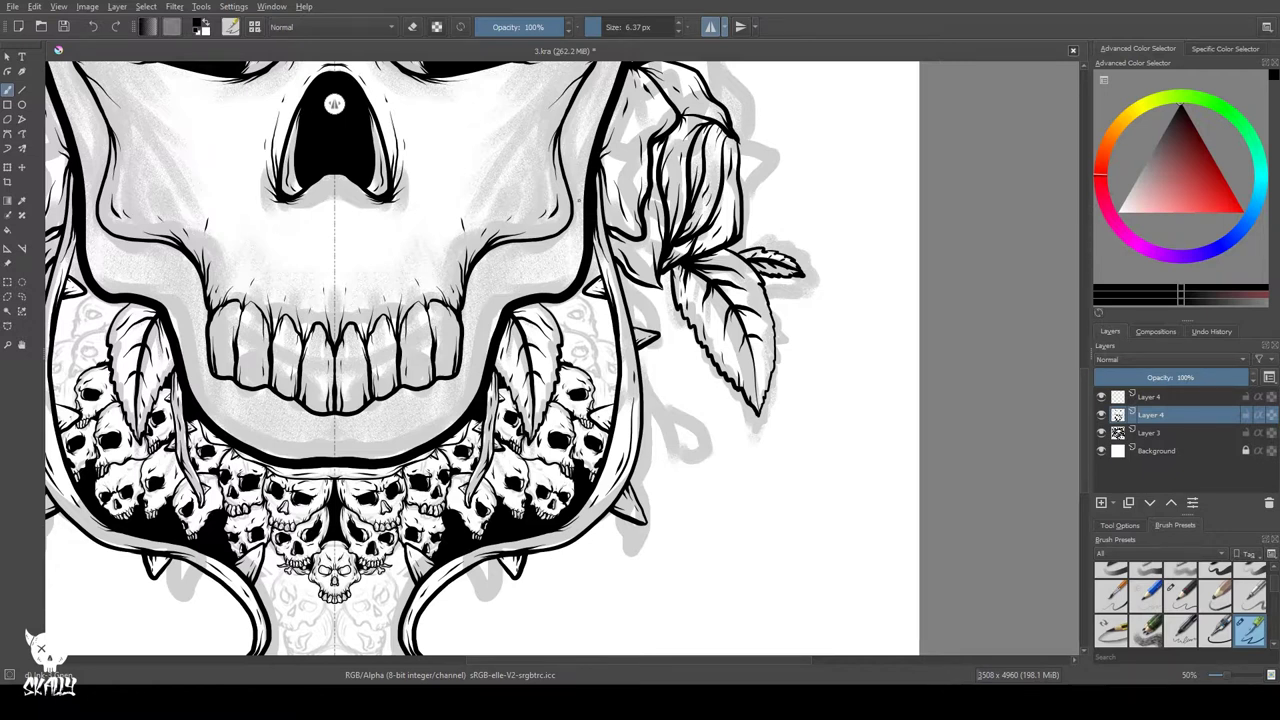
- Ink the next skull up beside the leaf with its cranium, face profile, teeth and solid black eye socket
scroll(580, 408, up, 3)
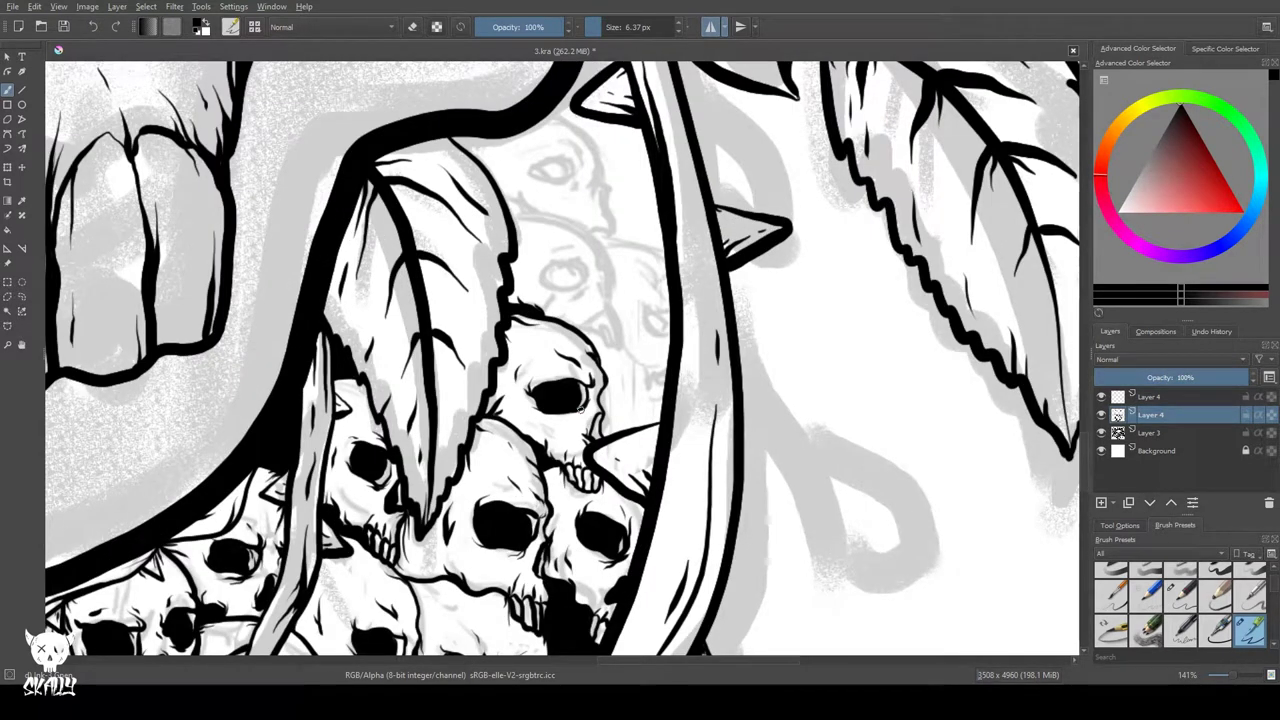
mouse_move(508, 213)
mouse_down()
mouse_move(604, 264)
mouse_move(607, 332)
mouse_up()
mouse_move(556, 263)
mouse_down()
mouse_move(603, 286)
mouse_move(596, 342)
mouse_up()
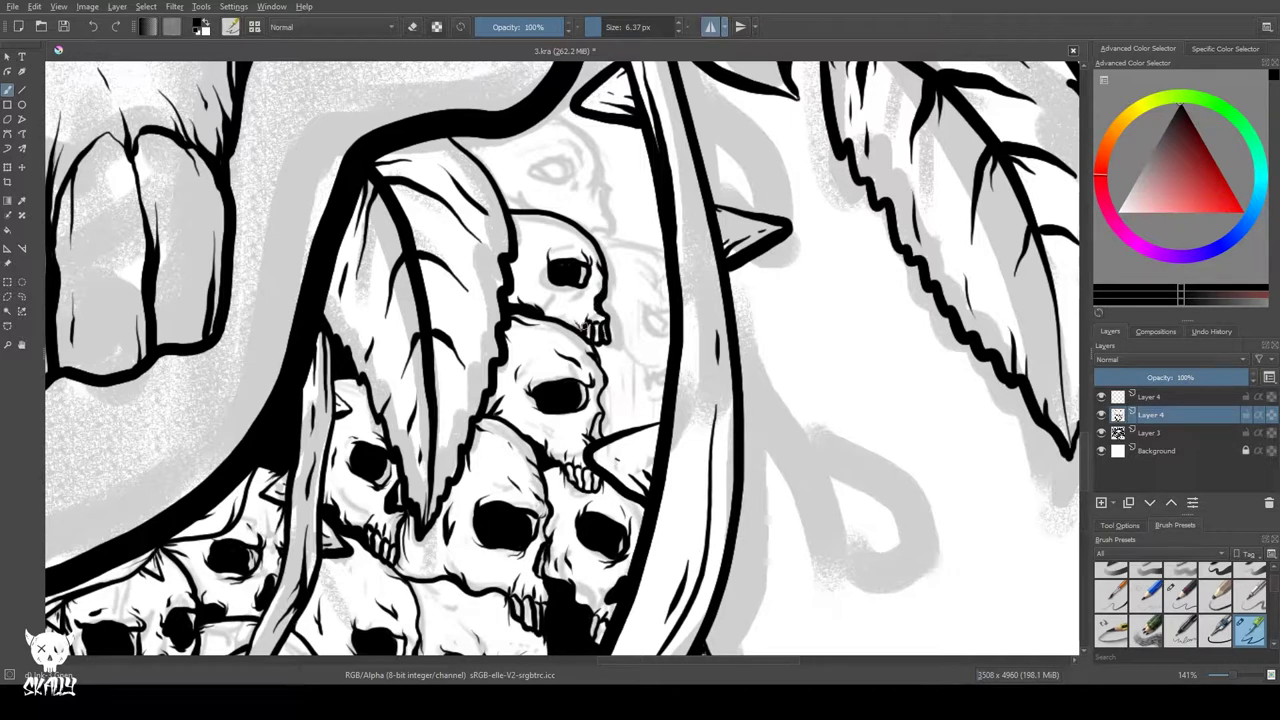
- Ink the small skull tucked against the vine and fill the gap beneath it with solid black
drag(600, 256, 664, 258)
mouse_move(612, 337)
mouse_down()
mouse_move(660, 376)
mouse_move(667, 338)
mouse_up()
mouse_move(642, 295)
mouse_down()
mouse_move(645, 318)
mouse_move(637, 289)
mouse_move(660, 294)
mouse_up()
mouse_move(637, 300)
mouse_down()
mouse_move(630, 343)
mouse_move(640, 370)
mouse_move(664, 380)
mouse_move(660, 418)
mouse_move(646, 380)
mouse_move(626, 430)
mouse_move(636, 364)
mouse_move(616, 352)
mouse_move(606, 410)
mouse_move(610, 424)
mouse_move(628, 400)
mouse_move(626, 420)
mouse_move(606, 436)
mouse_move(606, 418)
mouse_up()
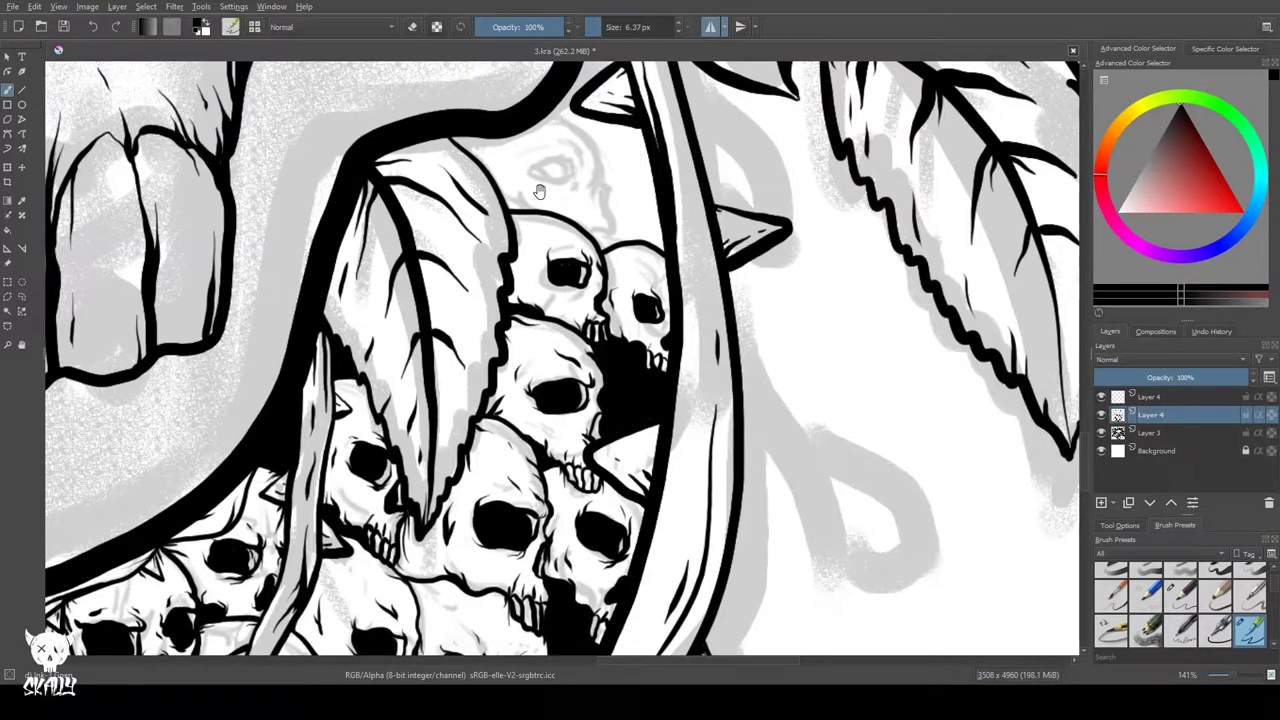
- Ink the topmost skull's cranium curving from the large jaw down to its brow
drag(541, 207, 591, 324)
mouse_move(590, 233)
mouse_down()
mouse_move(641, 295)
mouse_move(648, 287)
mouse_move(657, 320)
mouse_up()
key(ctrl+z)
key(ctrl+z)
drag(600, 230, 652, 284)
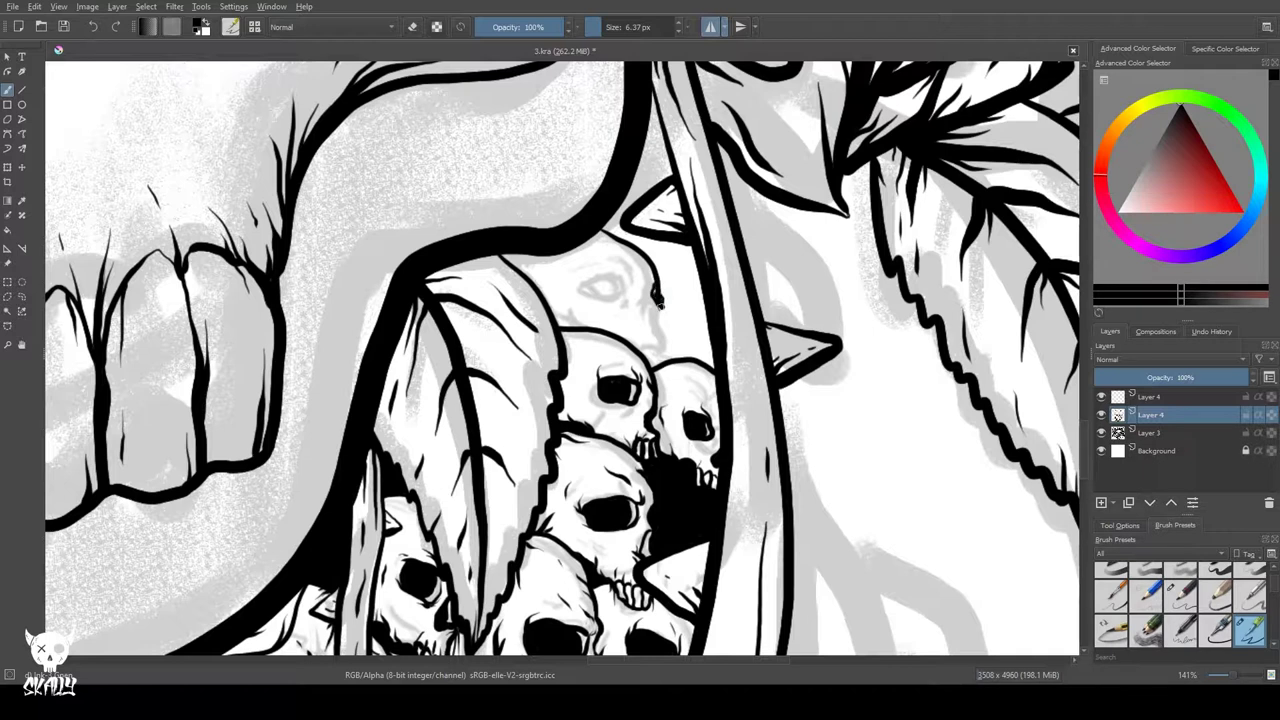
- Ink the topmost skull's brow edge, nose cavity, face profile and teeth
mouse_move(658, 307)
mouse_down()
mouse_move(654, 332)
mouse_move(647, 294)
mouse_move(666, 305)
mouse_up()
drag(651, 256, 647, 293)
drag(660, 280, 655, 267)
key(e)
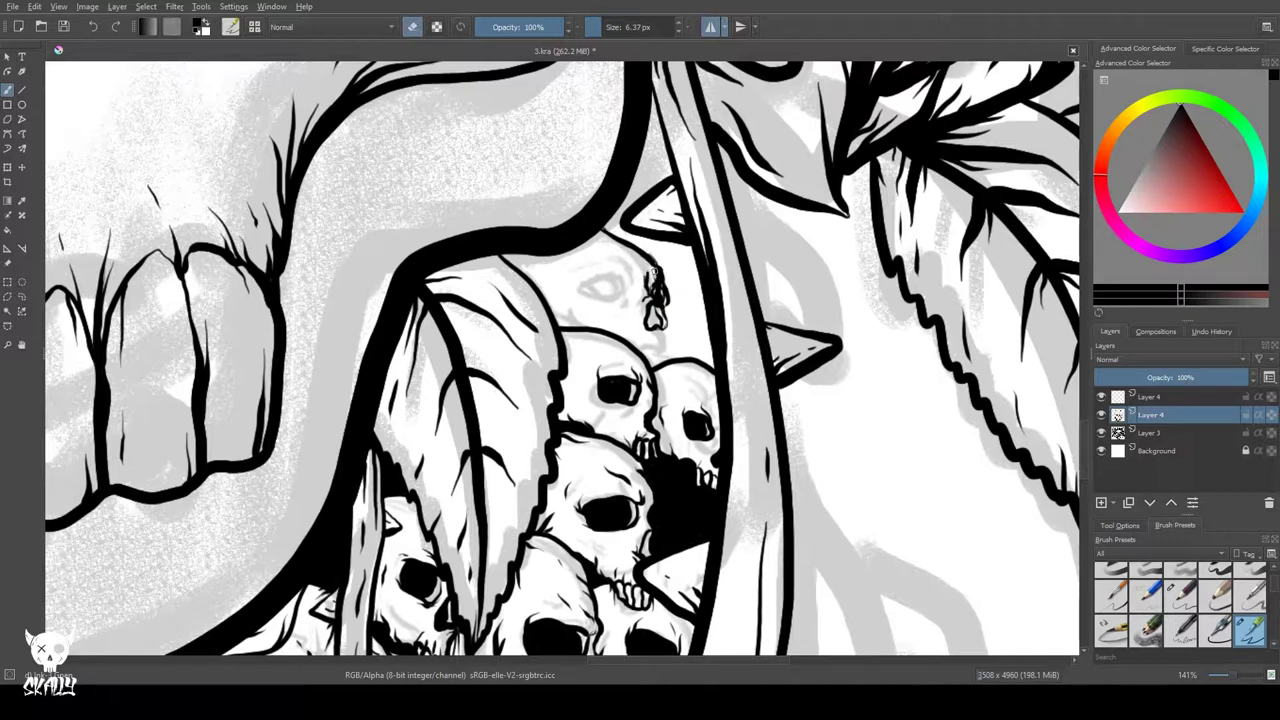
key(e)
mouse_move(670, 324)
mouse_down()
mouse_move(667, 300)
mouse_move(667, 357)
mouse_move(648, 362)
mouse_move(660, 366)
mouse_up()
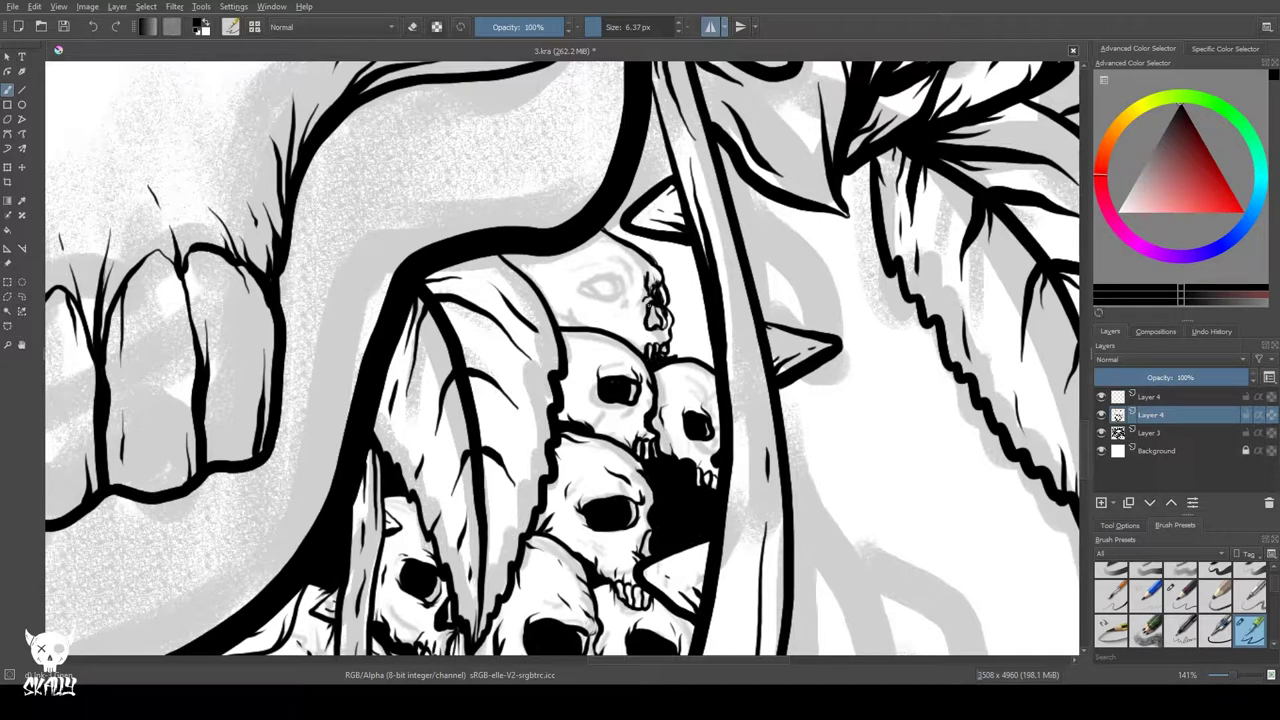
- Ink the topmost skull's eye socket in solid black, add its creases, and darken the gap between leaf and jaw
drag(635, 318, 642, 328)
mouse_move(632, 270)
mouse_down()
mouse_move(626, 294)
mouse_move(576, 278)
mouse_move(600, 308)
mouse_up()
mouse_move(630, 292)
mouse_down()
mouse_move(621, 311)
mouse_move(612, 290)
mouse_move(592, 296)
mouse_move(626, 287)
mouse_up()
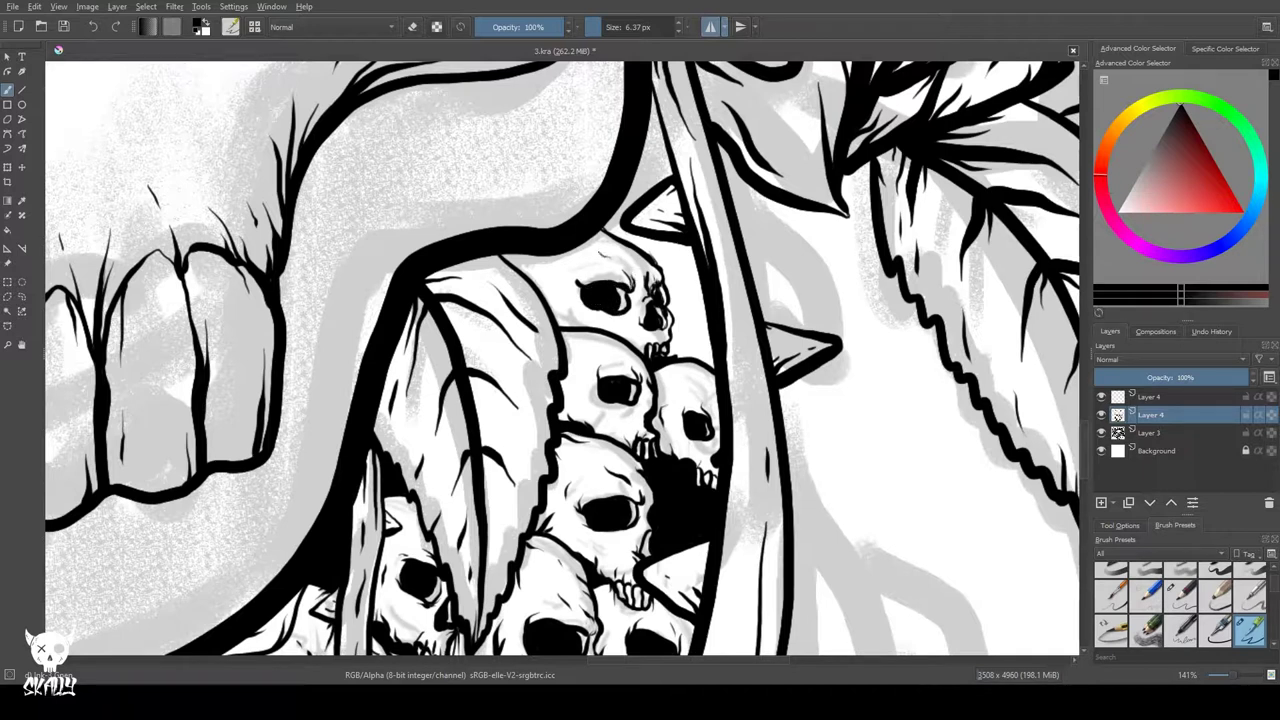
mouse_move(549, 249)
mouse_down()
mouse_move(505, 262)
mouse_move(477, 237)
mouse_up()
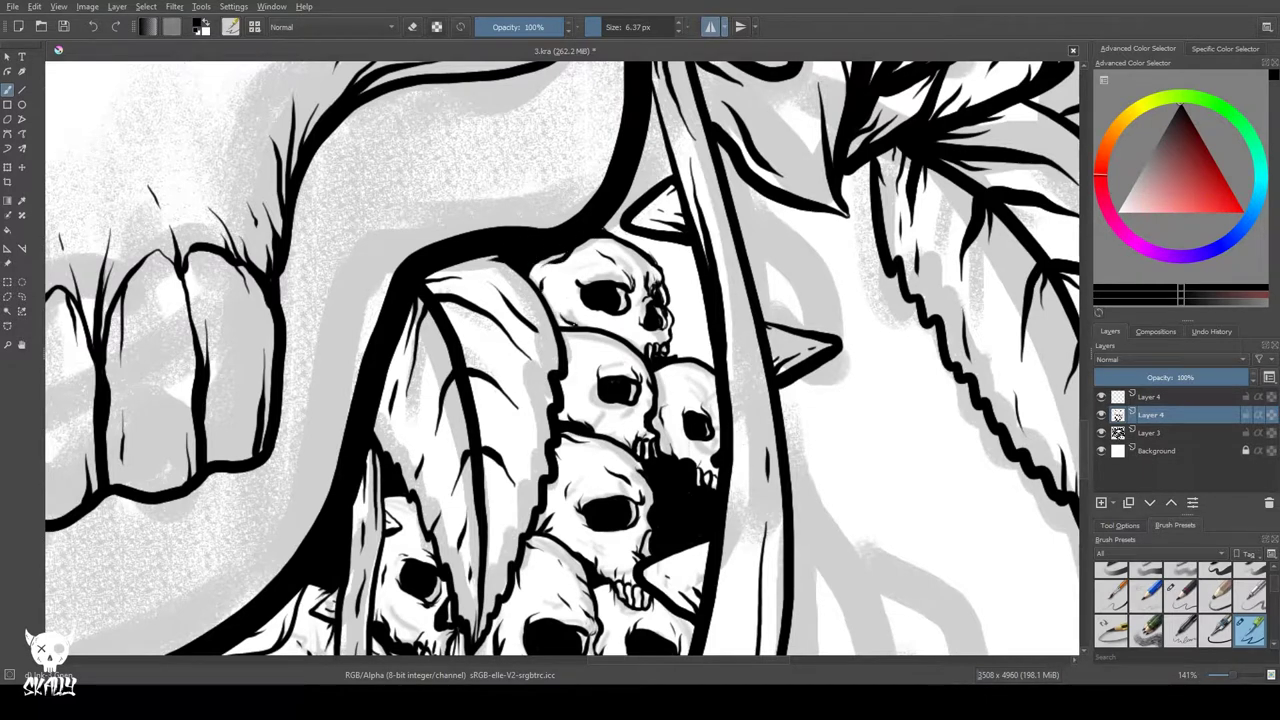
- Fill the background around the topmost skull and the upper thorn, between jaw and vine, with solid black
drag(659, 265, 633, 321)
mouse_move(627, 150)
mouse_down()
mouse_move(630, 240)
mouse_move(625, 203)
mouse_move(617, 248)
mouse_move(580, 286)
mouse_move(570, 237)
mouse_up()
key(e)
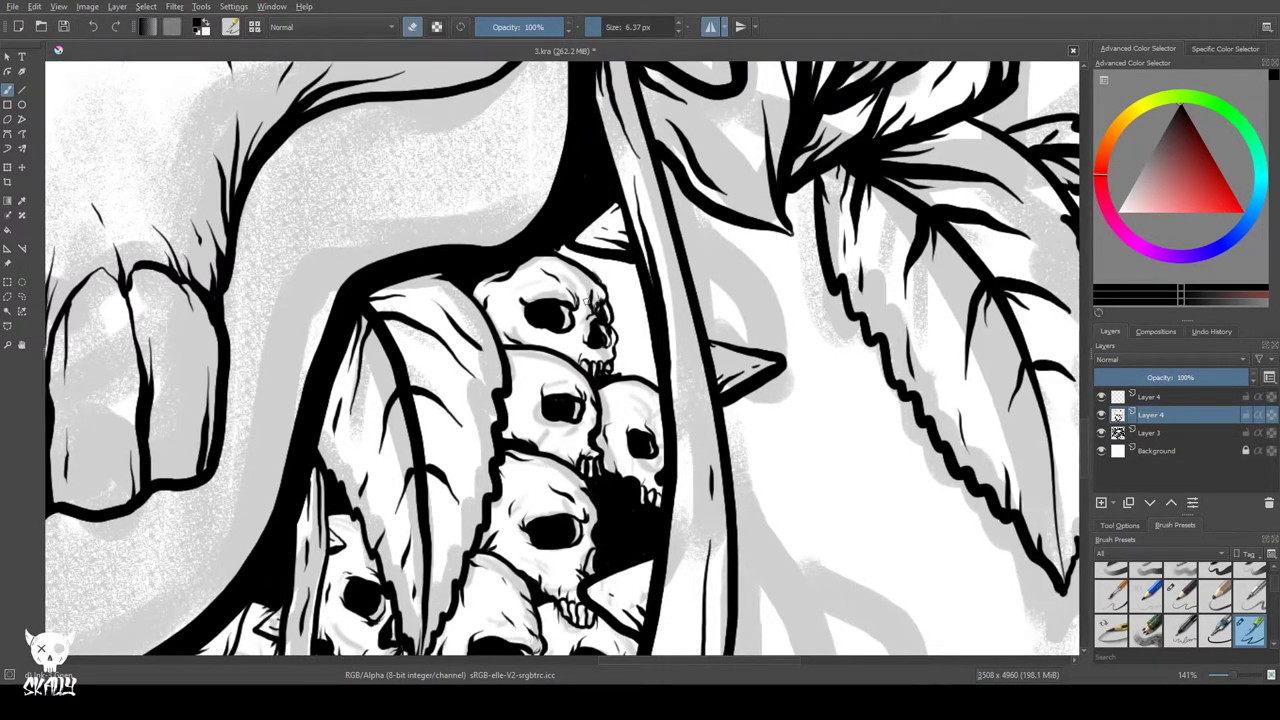
key(e)
mouse_move(552, 248)
mouse_down()
mouse_move(612, 284)
mouse_move(632, 265)
mouse_move(622, 328)
mouse_move(612, 272)
mouse_move(626, 324)
mouse_up()
mouse_move(641, 352)
mouse_down()
mouse_move(656, 382)
mouse_move(626, 376)
mouse_move(645, 362)
mouse_move(628, 370)
mouse_up()
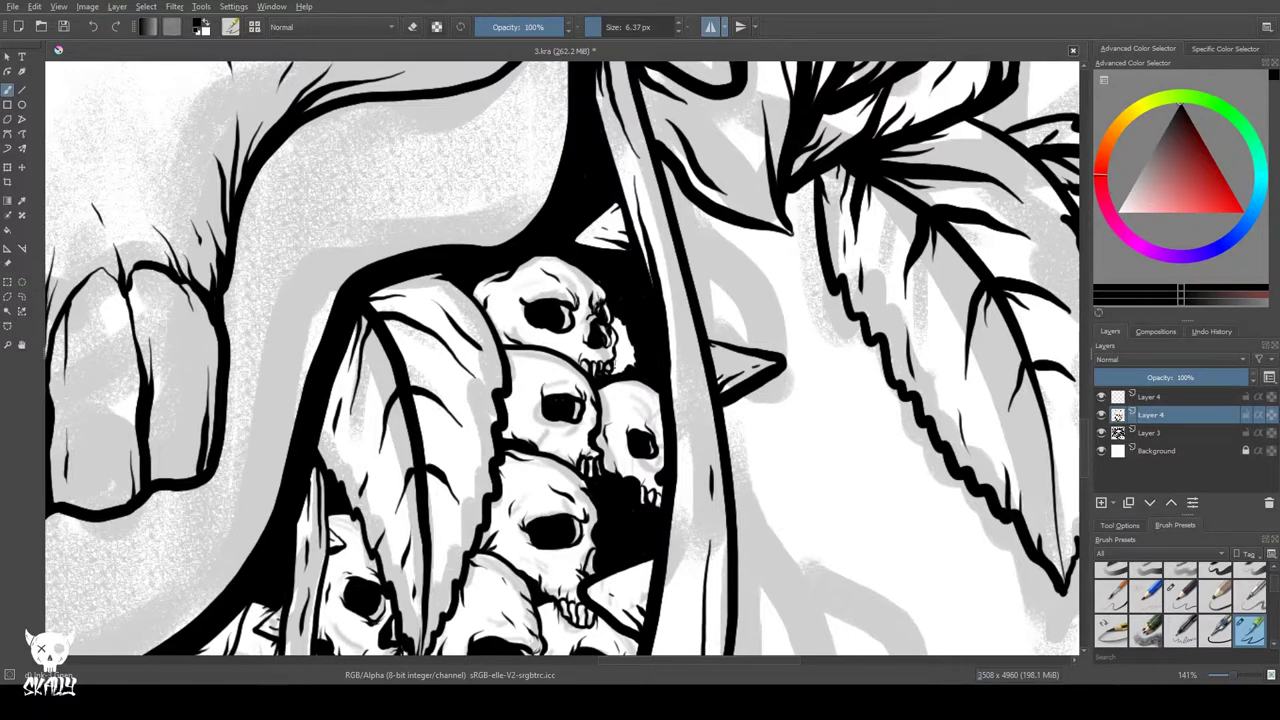
drag(618, 322, 620, 358)
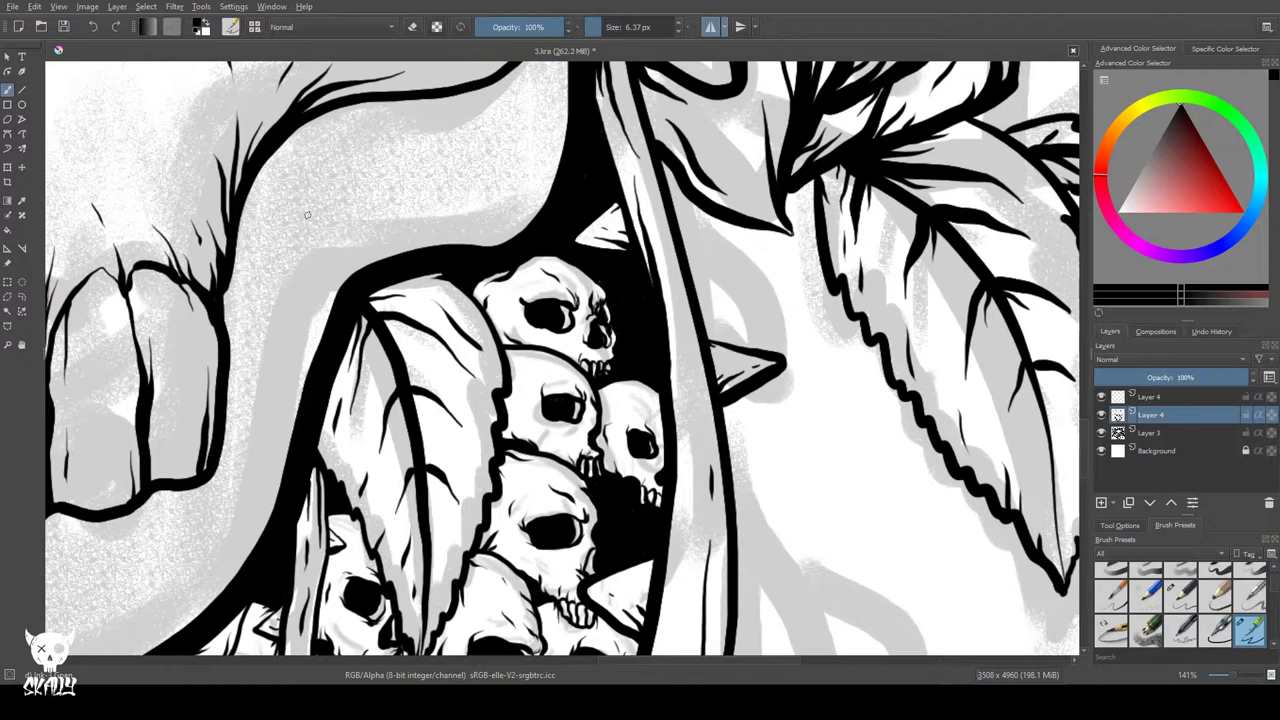
scroll(564, 350, down, 4)
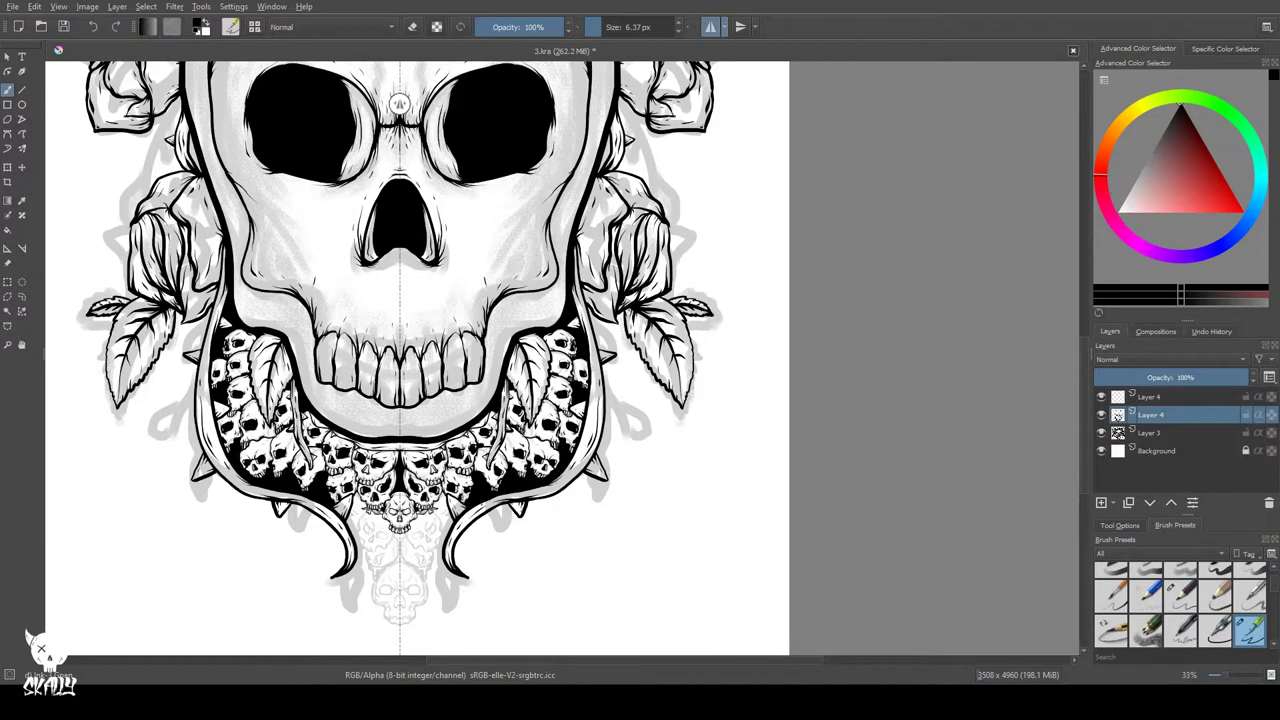
- Fill the central skull's eye sockets and nose cavity with solid black and add small brow creases
scroll(398, 510, up, 10)
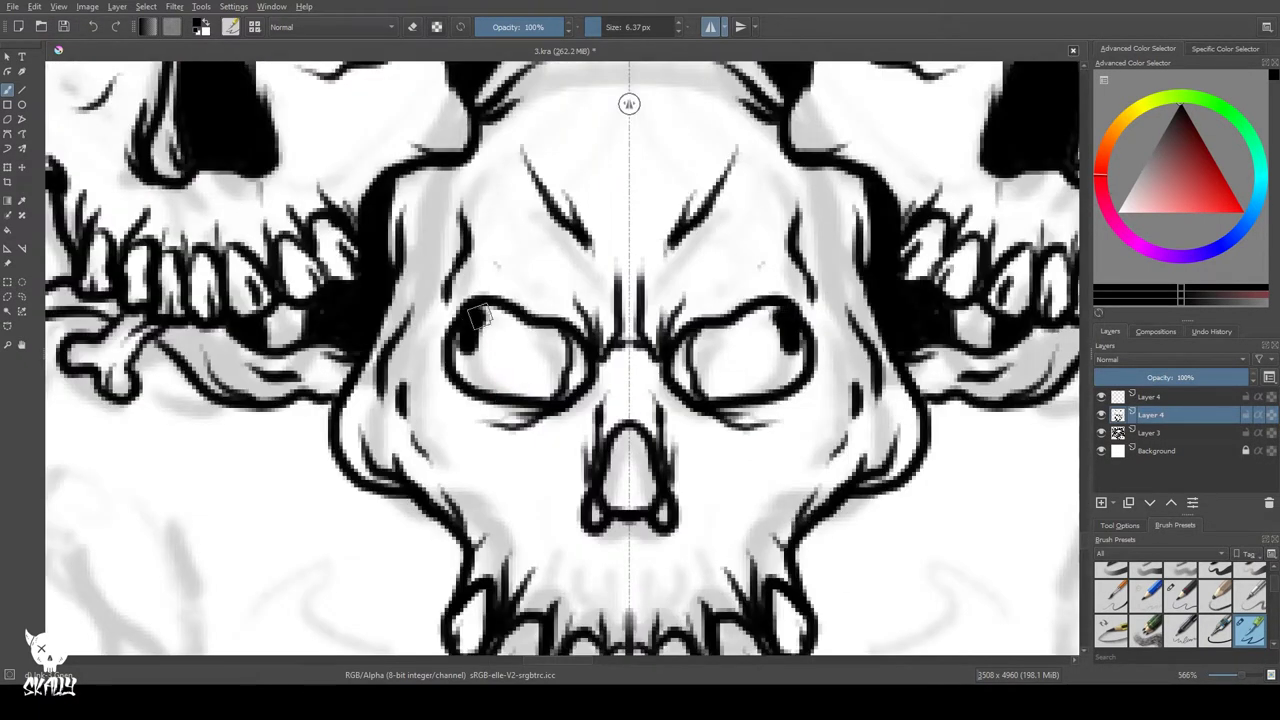
mouse_move(555, 345)
mouse_down()
mouse_move(557, 375)
mouse_move(534, 385)
mouse_move(536, 354)
mouse_move(480, 339)
mouse_move(466, 371)
mouse_move(500, 390)
mouse_up()
drag(496, 264, 516, 270)
mouse_move(622, 440)
mouse_down()
mouse_move(612, 475)
mouse_move(629, 478)
mouse_move(608, 494)
mouse_move(629, 435)
mouse_move(592, 534)
mouse_up()
drag(592, 534, 614, 527)
drag(574, 598, 560, 645)
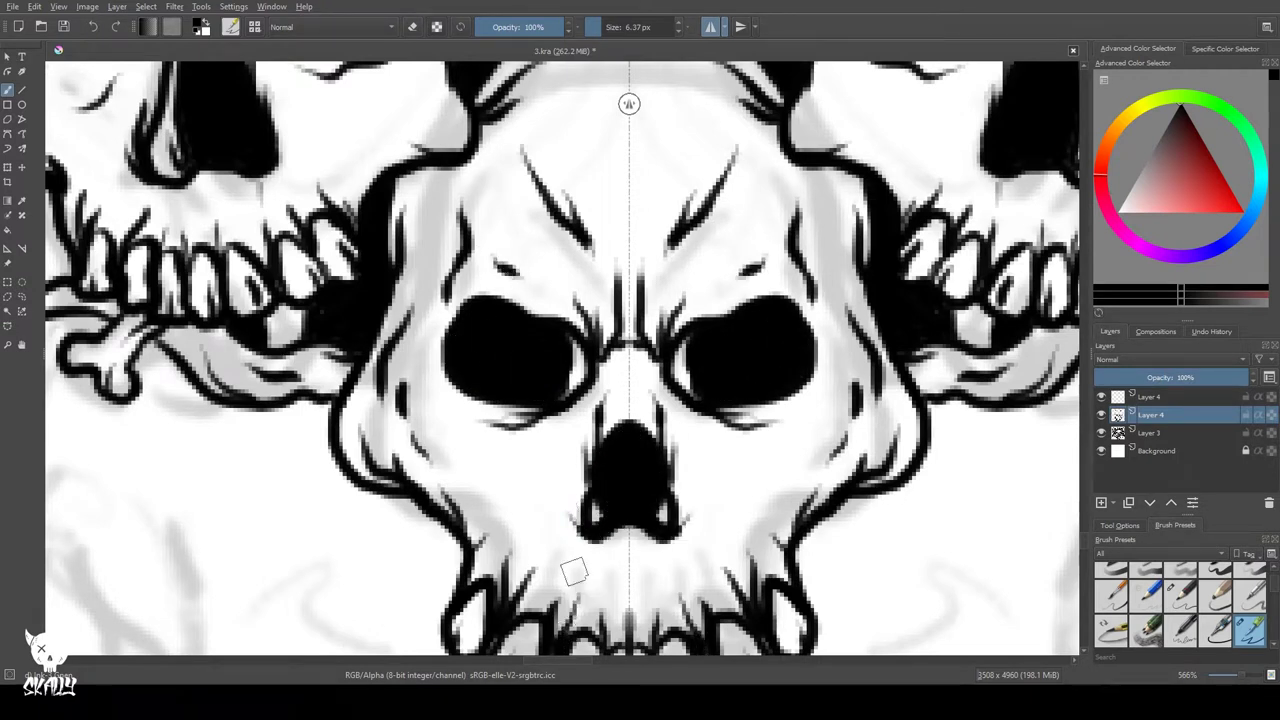
- Add fine creases to the central skull's upper jaw, cheeks and nose area
drag(574, 571, 577, 463)
drag(562, 535, 566, 549)
drag(496, 520, 500, 543)
mouse_move(555, 507)
mouse_down()
mouse_move(569, 470)
mouse_move(627, 573)
mouse_move(580, 561)
mouse_up()
drag(456, 404, 434, 380)
- Ink the cranium and inner cheek contours of the mirrored skull pair beneath the central skull
scroll(424, 390, down, 4)
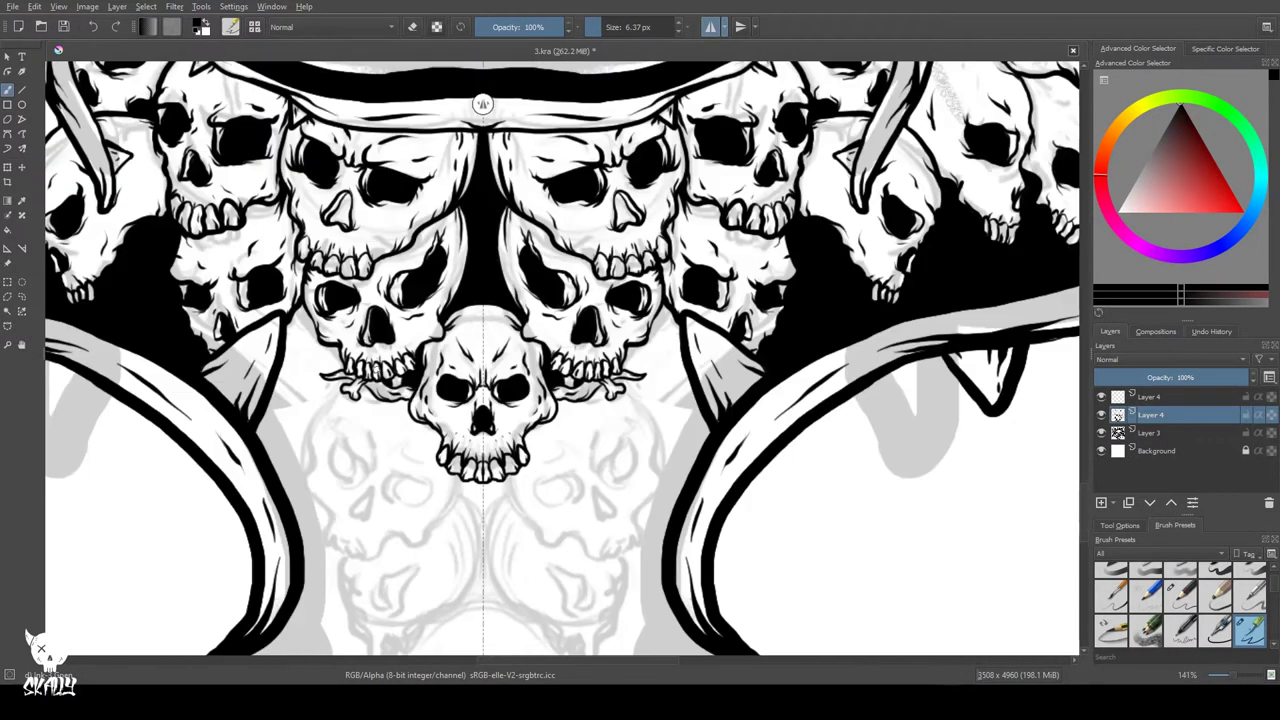
scroll(300, 441, down, 4)
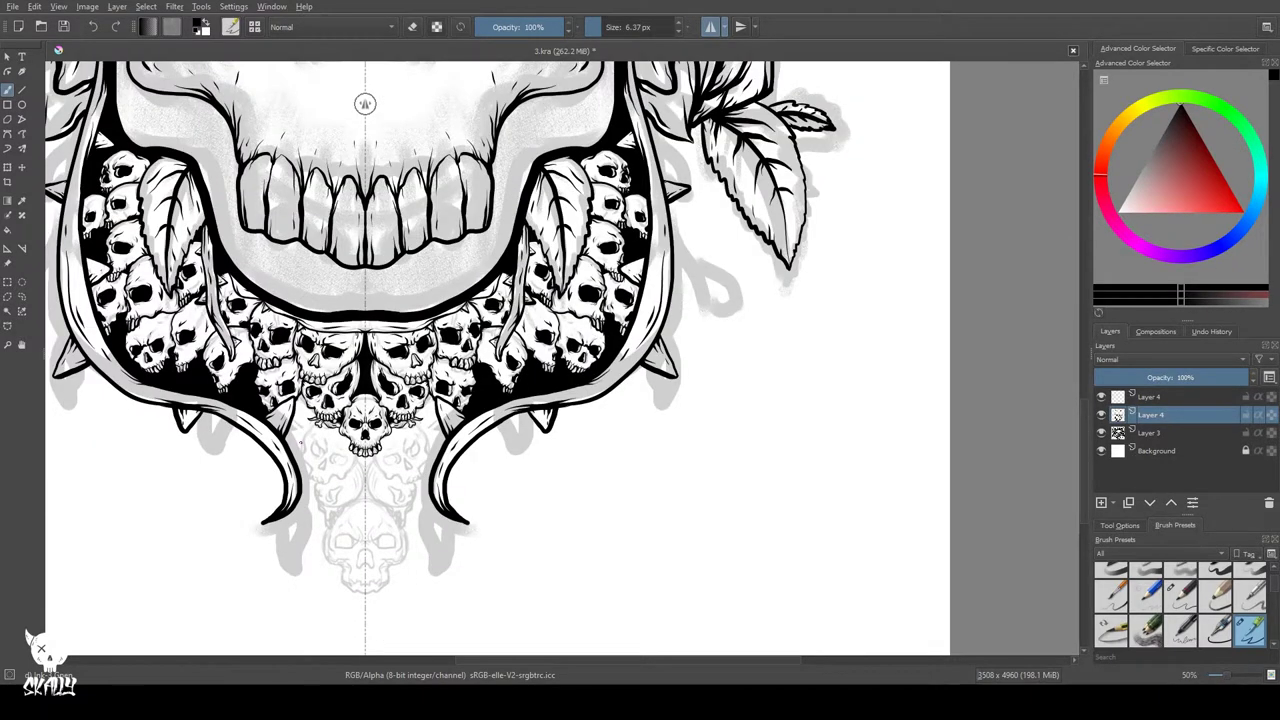
scroll(472, 637, down, 1)
drag(472, 637, 481, 479)
drag(309, 305, 491, 469)
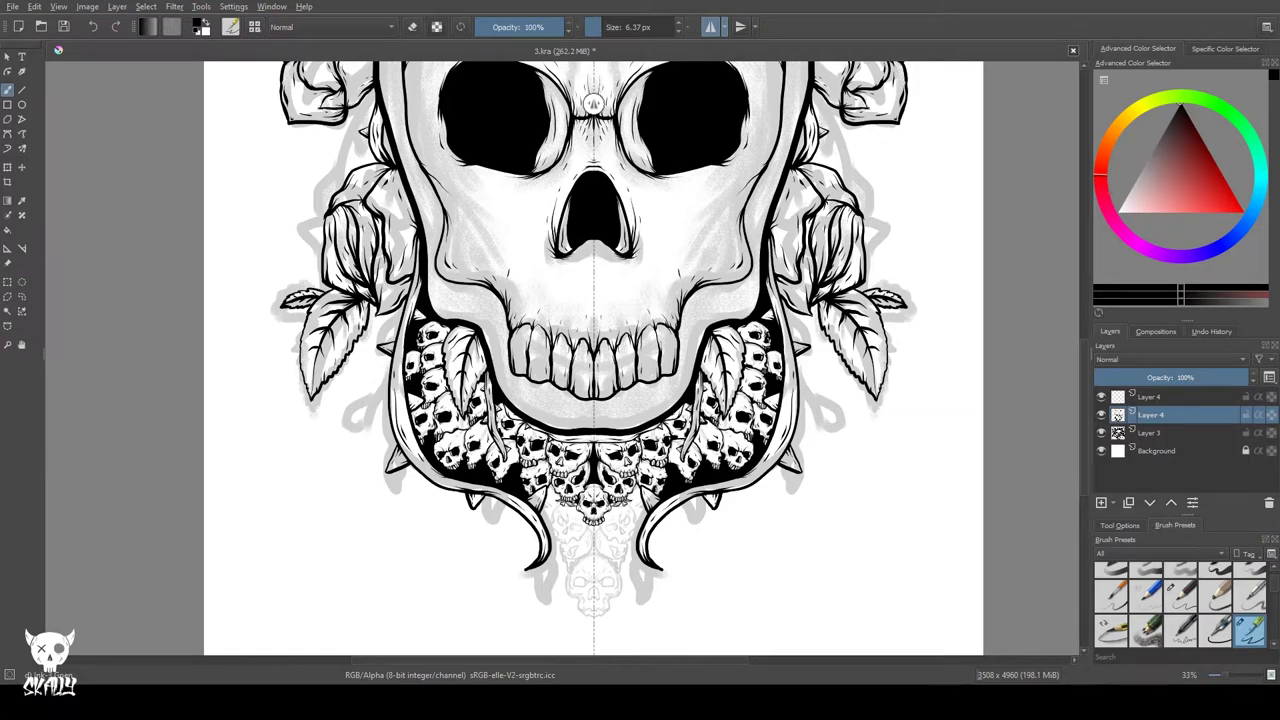
scroll(483, 426, up, 4)
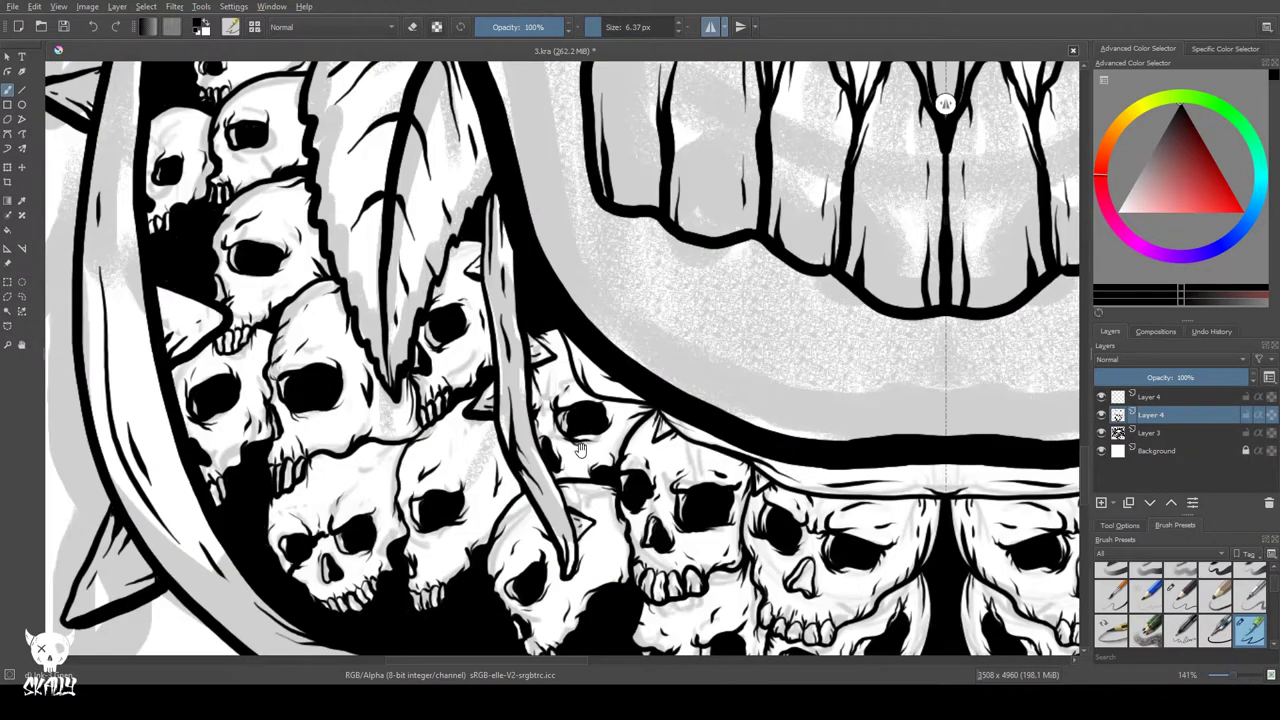
drag(799, 420, 597, 17)
mouse_move(609, 355)
mouse_down()
mouse_move(574, 381)
mouse_move(562, 452)
mouse_up()
mouse_move(721, 432)
mouse_down()
mouse_move(689, 479)
mouse_move(662, 500)
mouse_move(643, 493)
mouse_up()
drag(711, 447, 718, 436)
drag(620, 343, 632, 354)
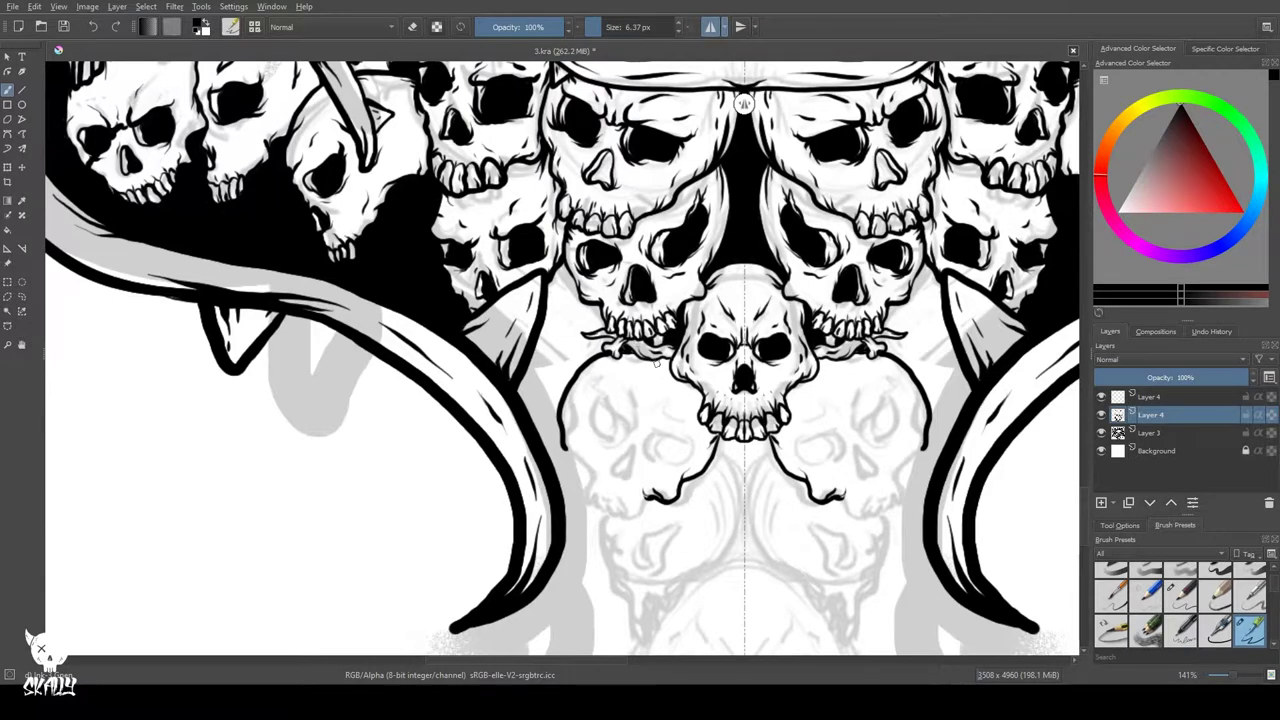
- Ink the mirrored skull pair's nose outlines, teeth and outer side contours, erasing excess line around the temple
mouse_move(630, 445)
mouse_down()
mouse_move(614, 476)
mouse_move(630, 447)
mouse_up()
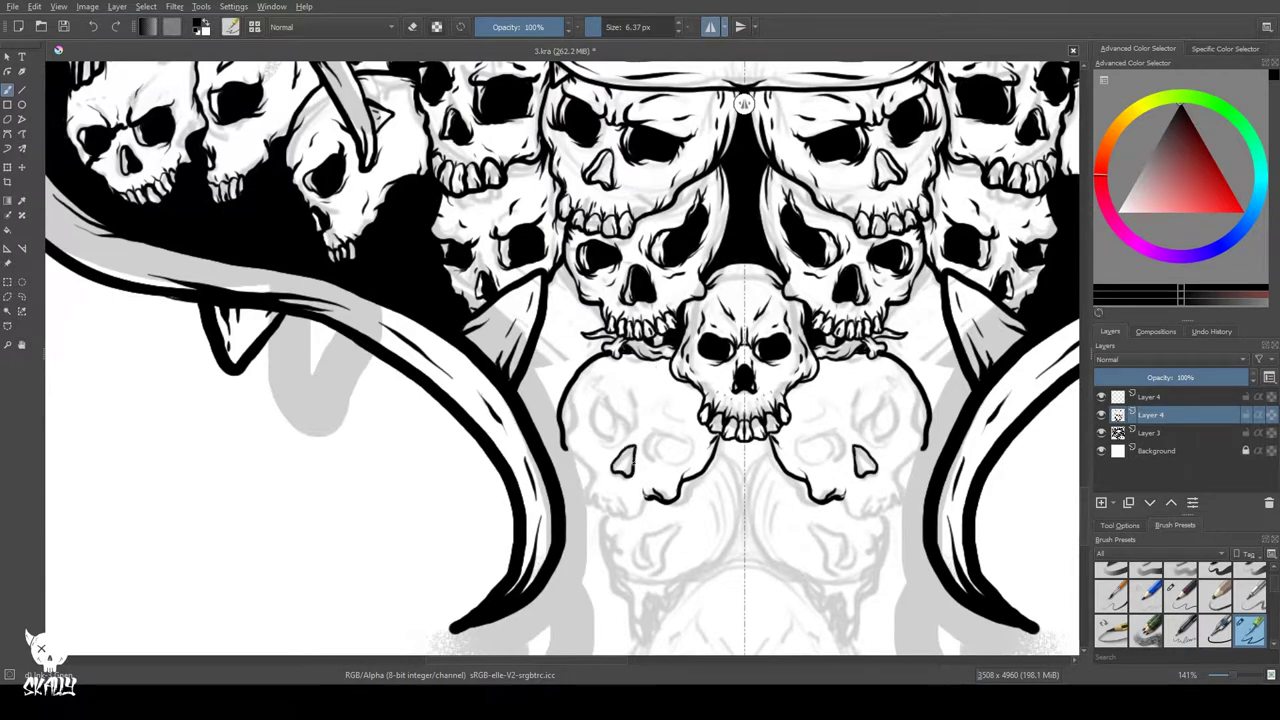
mouse_move(641, 504)
mouse_down()
mouse_move(614, 515)
mouse_move(607, 497)
mouse_move(592, 510)
mouse_move(598, 486)
mouse_move(586, 496)
mouse_up()
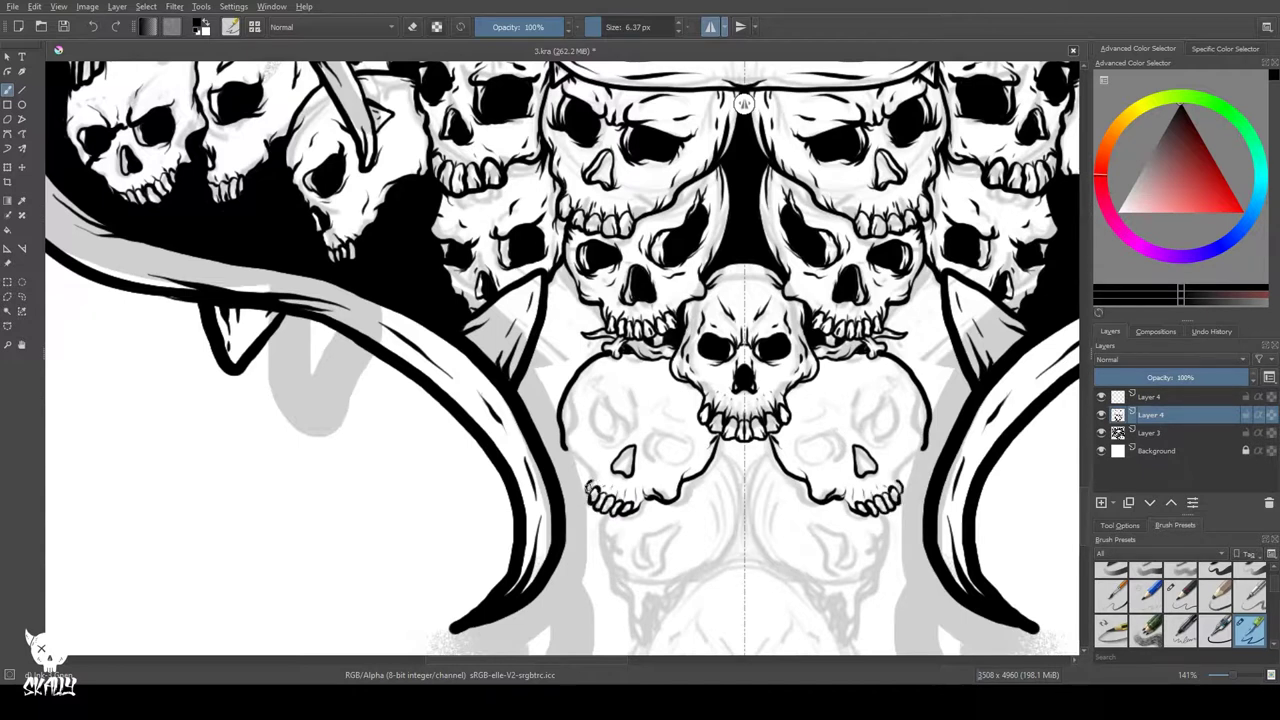
drag(585, 471, 589, 484)
drag(562, 412, 575, 462)
key(e)
mouse_move(600, 354)
mouse_down()
mouse_move(566, 386)
mouse_move(580, 478)
mouse_up()
key(e)
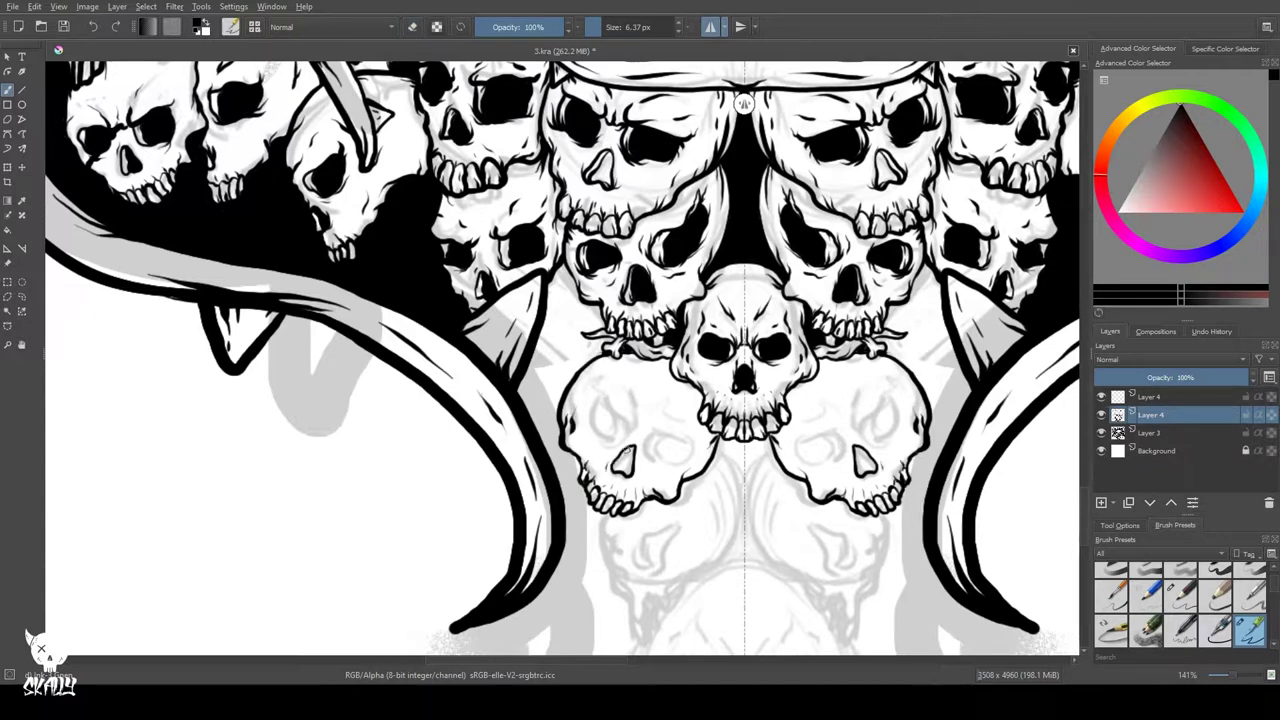
- Fill the mirrored skull pair's nose cavities and eye sockets with solid black and add brow creases
drag(626, 448, 623, 470)
mouse_move(656, 430)
mouse_down()
mouse_move(696, 442)
mouse_move(652, 460)
mouse_move(690, 440)
mouse_move(658, 452)
mouse_move(664, 440)
mouse_move(686, 450)
mouse_move(664, 446)
mouse_move(669, 433)
mouse_up()
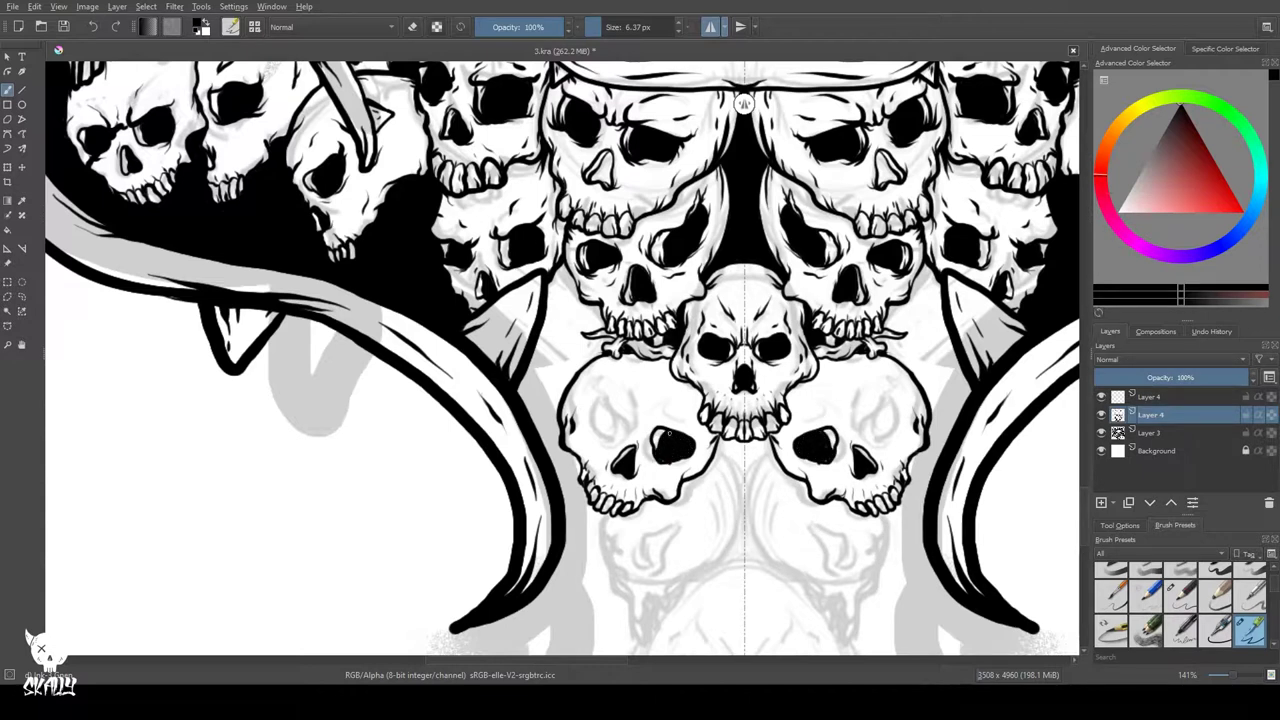
mouse_move(694, 432)
mouse_down()
mouse_move(695, 454)
mouse_move(653, 463)
mouse_move(666, 425)
mouse_move(648, 442)
mouse_move(686, 404)
mouse_move(630, 428)
mouse_move(594, 405)
mouse_move(627, 416)
mouse_move(588, 412)
mouse_move(600, 438)
mouse_move(589, 425)
mouse_move(626, 430)
mouse_move(614, 436)
mouse_move(600, 410)
mouse_move(612, 450)
mouse_move(606, 438)
mouse_up()
click(93, 27)
mouse_move(589, 393)
mouse_down()
mouse_move(632, 416)
mouse_move(604, 446)
mouse_move(650, 454)
mouse_up()
mouse_move(627, 387)
mouse_down()
mouse_move(631, 399)
mouse_move(694, 389)
mouse_up()
key(ctrl+z)
- Ink the lower mirrored pair of profile skulls with their craniums, jaws, teeth and solid black eye sockets
drag(604, 521, 556, 441)
mouse_move(665, 371)
mouse_down()
mouse_move(695, 424)
mouse_move(668, 475)
mouse_move(607, 511)
mouse_up()
mouse_move(552, 430)
mouse_down()
mouse_move(572, 505)
mouse_move(588, 452)
mouse_move(610, 470)
mouse_move(596, 480)
mouse_move(590, 460)
mouse_move(612, 452)
mouse_move(598, 475)
mouse_move(592, 460)
mouse_move(610, 442)
mouse_move(572, 455)
mouse_move(563, 488)
mouse_move(635, 445)
mouse_move(668, 462)
mouse_move(644, 431)
mouse_move(678, 424)
mouse_up()
mouse_move(612, 510)
mouse_down()
mouse_move(595, 540)
mouse_move(580, 516)
mouse_move(578, 535)
mouse_move(574, 494)
mouse_move(576, 513)
mouse_move(578, 490)
mouse_move(578, 503)
mouse_move(608, 470)
mouse_up()
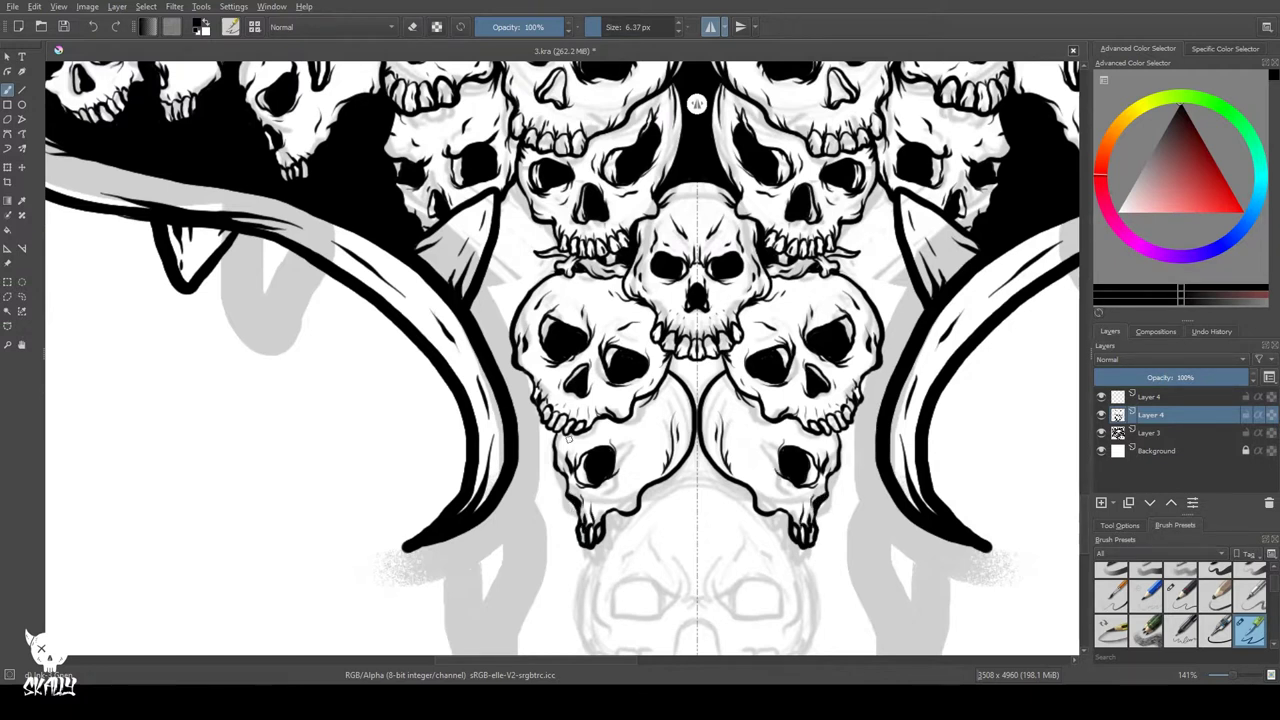
- Ink the bottom skull's arched cranium line and fill the gap between the lower skull pair with solid black
drag(638, 541, 627, 472)
mouse_move(687, 411)
mouse_down()
mouse_move(628, 434)
mouse_move(626, 418)
mouse_up()
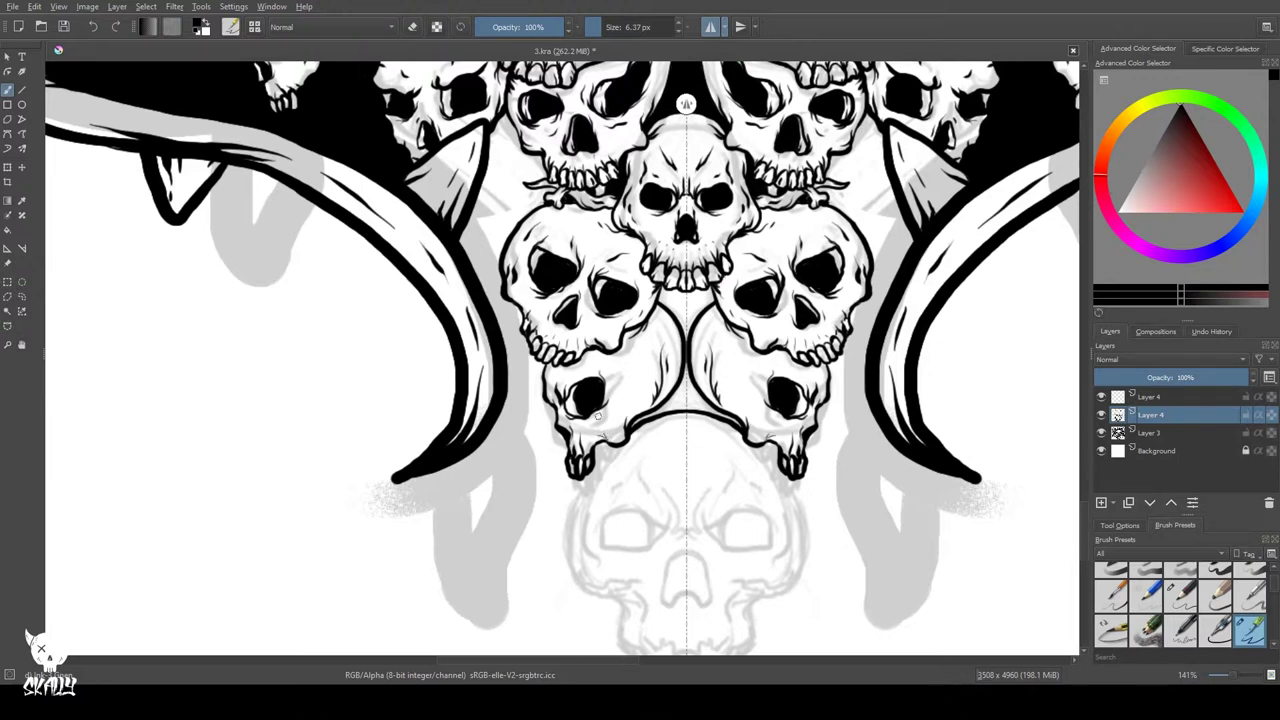
mouse_move(683, 360)
mouse_down()
mouse_move(684, 407)
mouse_move(639, 419)
mouse_up()
mouse_move(685, 356)
mouse_down()
mouse_move(687, 300)
mouse_move(675, 315)
mouse_move(666, 298)
mouse_up()
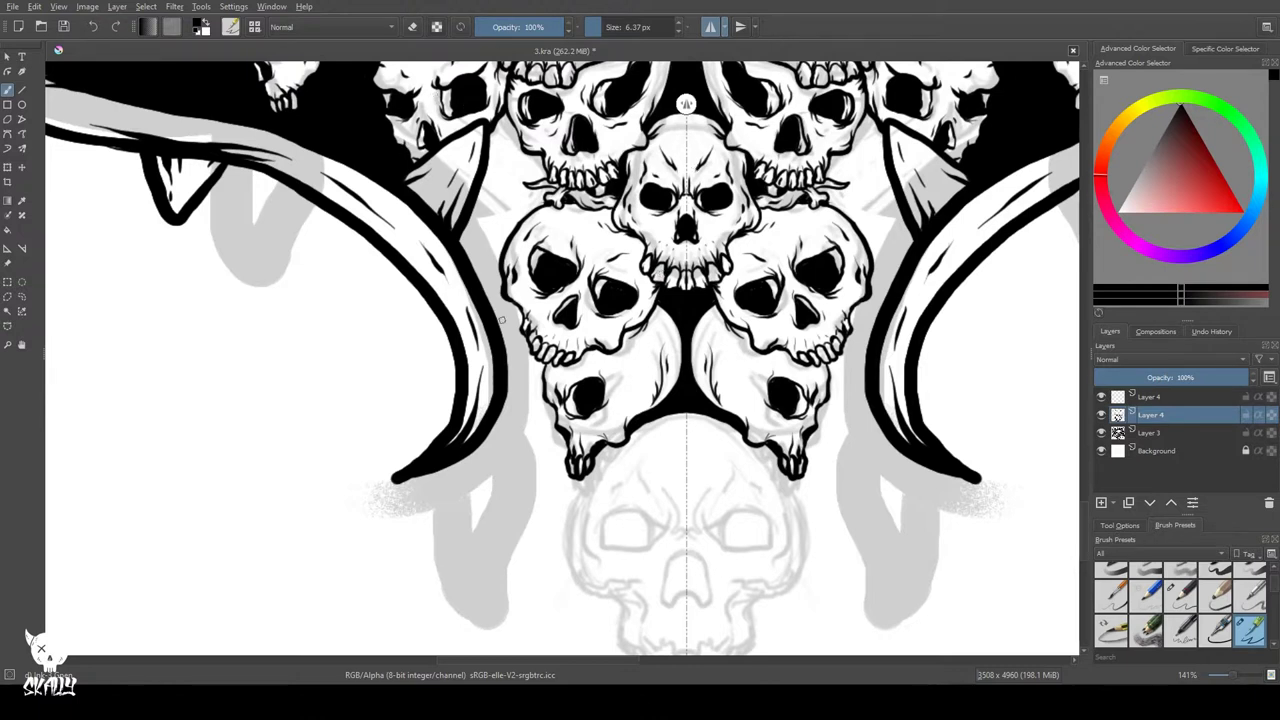
- Ink the mirrored curved bands between the hooked frame ends and the skull cluster, running down to the bottom skull
drag(519, 311, 523, 328)
mouse_move(457, 245)
mouse_down()
mouse_move(584, 429)
mouse_move(563, 368)
mouse_move(607, 386)
mouse_up()
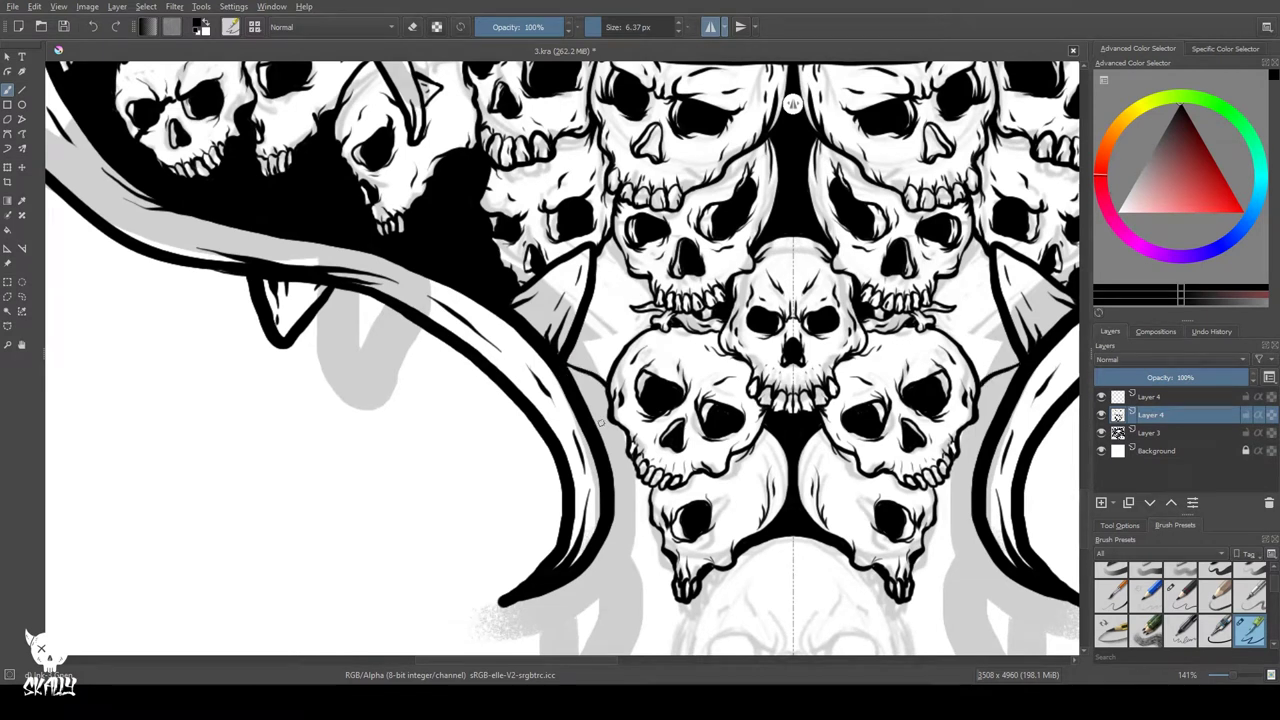
drag(632, 461, 667, 619)
mouse_move(675, 619)
mouse_down()
mouse_move(652, 618)
mouse_move(598, 554)
mouse_move(673, 620)
mouse_up()
drag(576, 375, 595, 390)
drag(571, 373, 583, 382)
mouse_move(619, 440)
mouse_down()
mouse_move(630, 506)
mouse_move(620, 534)
mouse_up()
key(ctrl+z)
drag(623, 482, 619, 505)
drag(611, 561, 629, 604)
mouse_move(634, 602)
mouse_down()
mouse_move(658, 615)
mouse_move(602, 530)
mouse_move(576, 533)
mouse_move(617, 509)
mouse_move(610, 550)
mouse_move(600, 448)
mouse_move(600, 494)
mouse_move(634, 530)
mouse_move(666, 526)
mouse_up()
key(ctrl+z)
key(ctrl+z)
- Ink the bottom skull's side contours, jaw and teeth, and fill its nose cavity with solid black
mouse_move(600, 490)
mouse_down()
mouse_move(656, 532)
mouse_move(656, 574)
mouse_move(675, 600)
mouse_move(719, 608)
mouse_move(684, 598)
mouse_move(682, 610)
mouse_move(657, 560)
mouse_move(698, 582)
mouse_move(710, 574)
mouse_up()
mouse_move(699, 496)
mouse_down()
mouse_move(698, 544)
mouse_move(718, 546)
mouse_move(712, 482)
mouse_move(706, 520)
mouse_move(708, 488)
mouse_move(720, 531)
mouse_up()
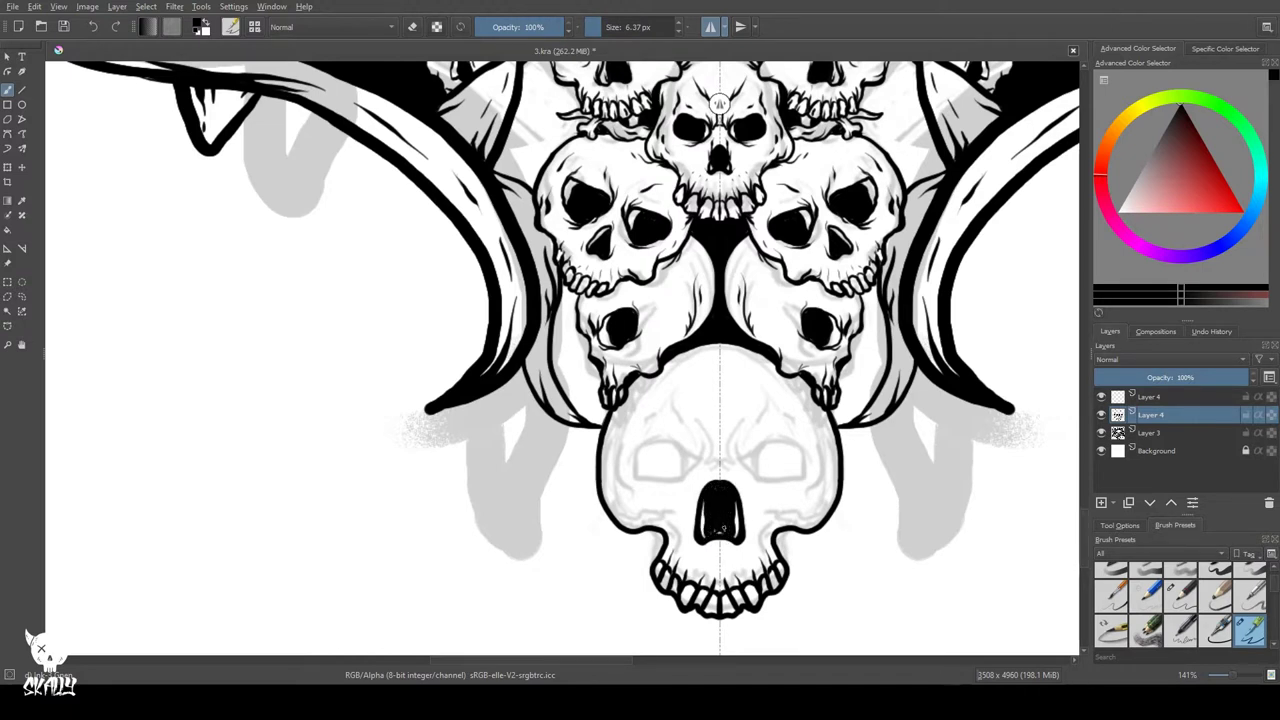
mouse_move(704, 481)
mouse_down()
mouse_move(714, 468)
mouse_move(692, 540)
mouse_up()
- Ink the bottom skull's brow creases, temple lines and eye socket outlines
mouse_move(618, 437)
mouse_down()
mouse_move(639, 528)
mouse_move(680, 444)
mouse_move(712, 453)
mouse_up()
mouse_move(696, 408)
mouse_down()
mouse_move(714, 457)
mouse_move(679, 487)
mouse_up()
mouse_move(641, 447)
mouse_down()
mouse_move(674, 489)
mouse_move(686, 479)
mouse_up()
drag(678, 447, 688, 479)
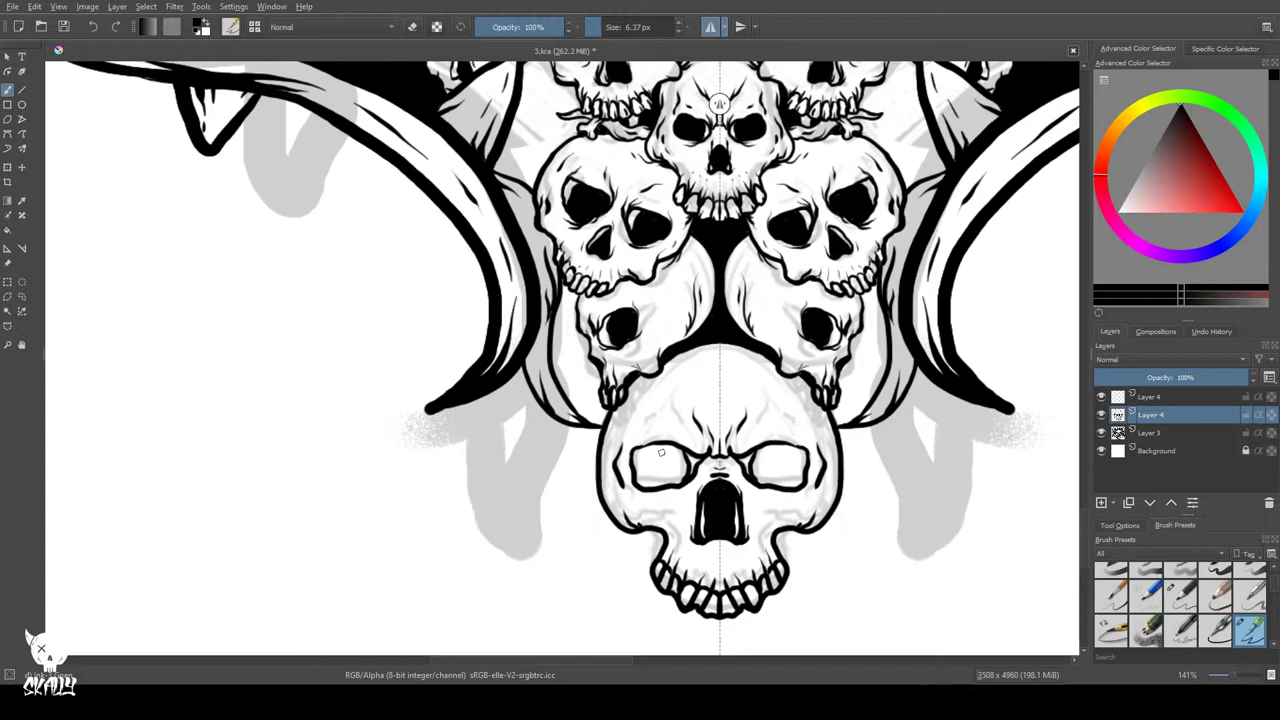
- Add forehead and temple contours to the bottom skull, fill its eye sockets with solid black and ink the cheek creases
mouse_move(657, 415)
mouse_down()
mouse_move(633, 453)
mouse_move(644, 379)
mouse_up()
key(ctrl+z)
drag(619, 426, 647, 378)
drag(645, 387, 655, 379)
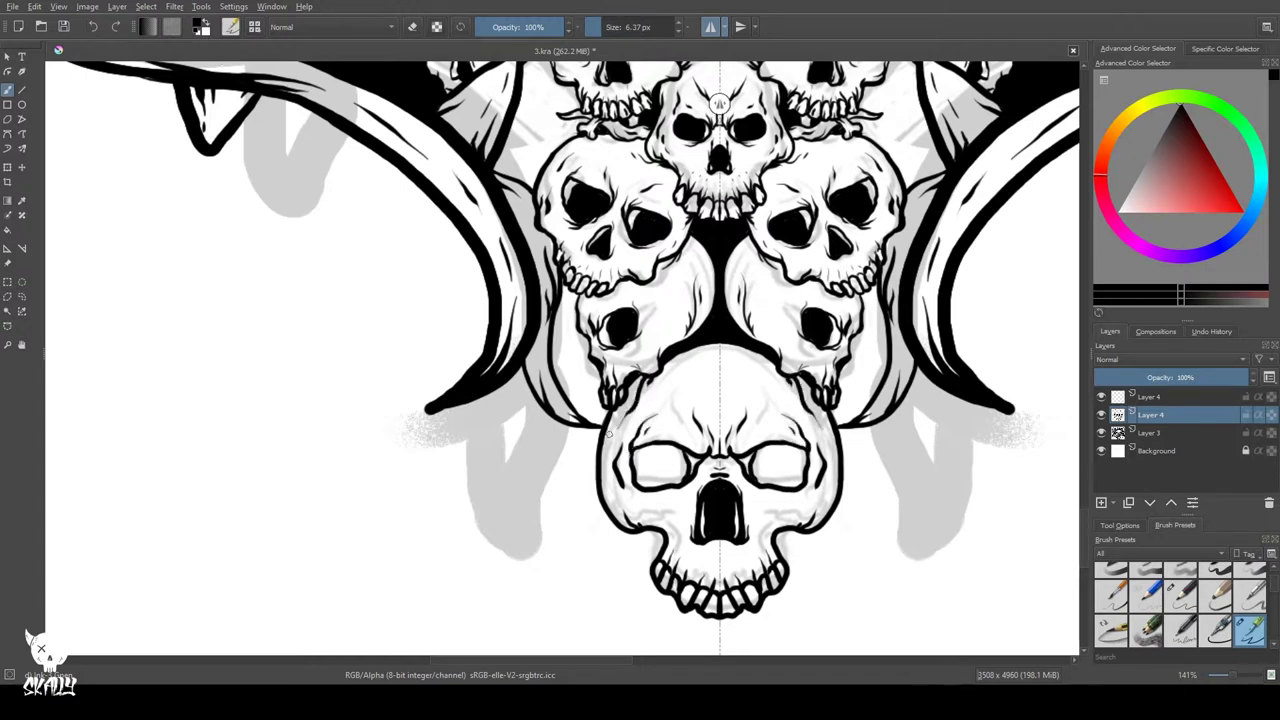
mouse_move(642, 453)
mouse_down()
mouse_move(684, 462)
mouse_move(676, 484)
mouse_move(647, 481)
mouse_move(638, 455)
mouse_move(670, 450)
mouse_move(668, 478)
mouse_move(649, 453)
mouse_move(645, 478)
mouse_up()
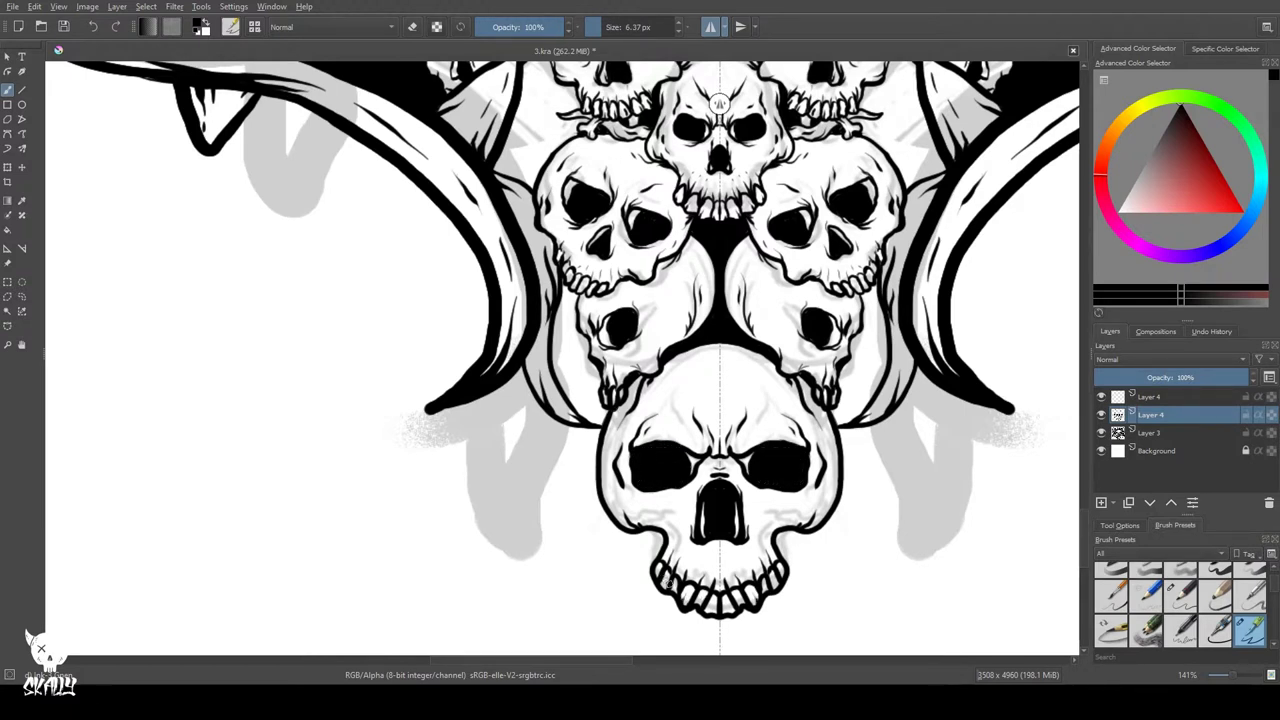
mouse_move(616, 508)
mouse_down()
mouse_move(622, 525)
mouse_move(628, 450)
mouse_up()
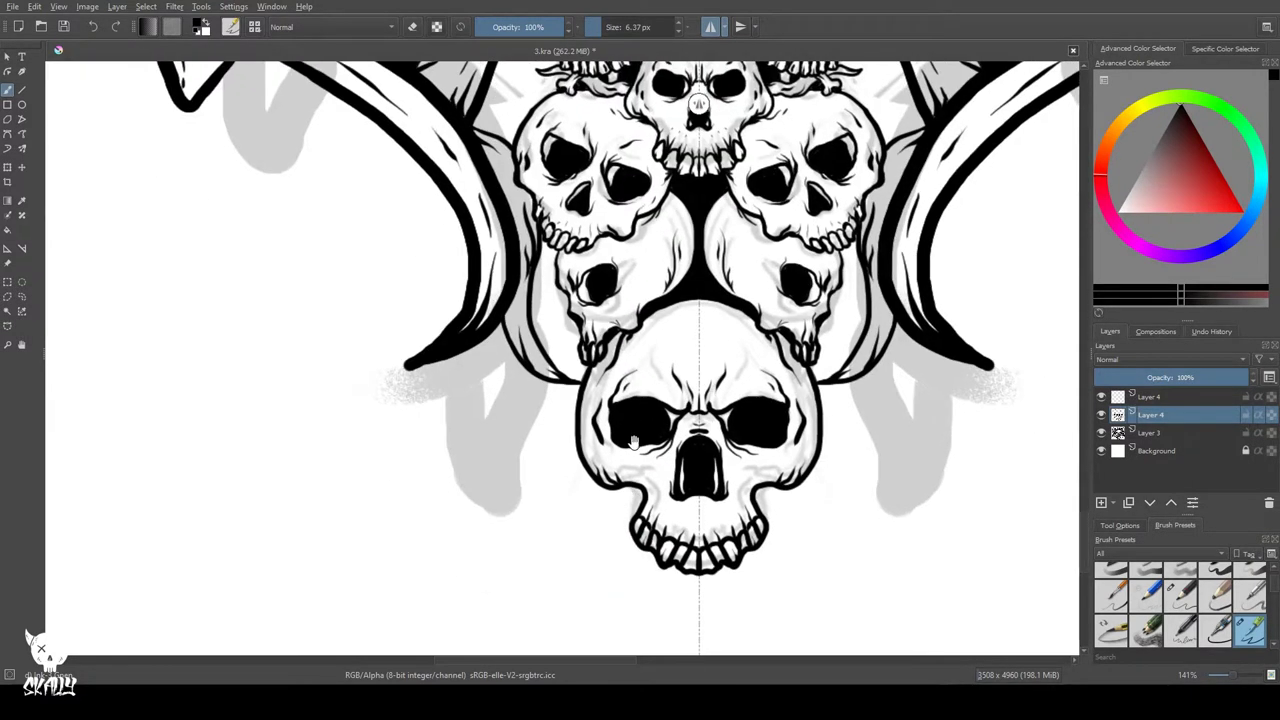
drag(594, 433, 601, 443)
- Fill the gaps between the curved bands and the lower profile skulls with solid black
drag(358, 126, 380, 149)
mouse_move(565, 266)
mouse_down()
mouse_move(572, 300)
mouse_move(569, 284)
mouse_up()
mouse_move(556, 329)
mouse_down()
mouse_move(605, 391)
mouse_move(602, 401)
mouse_move(583, 365)
mouse_move(568, 364)
mouse_move(583, 391)
mouse_up()
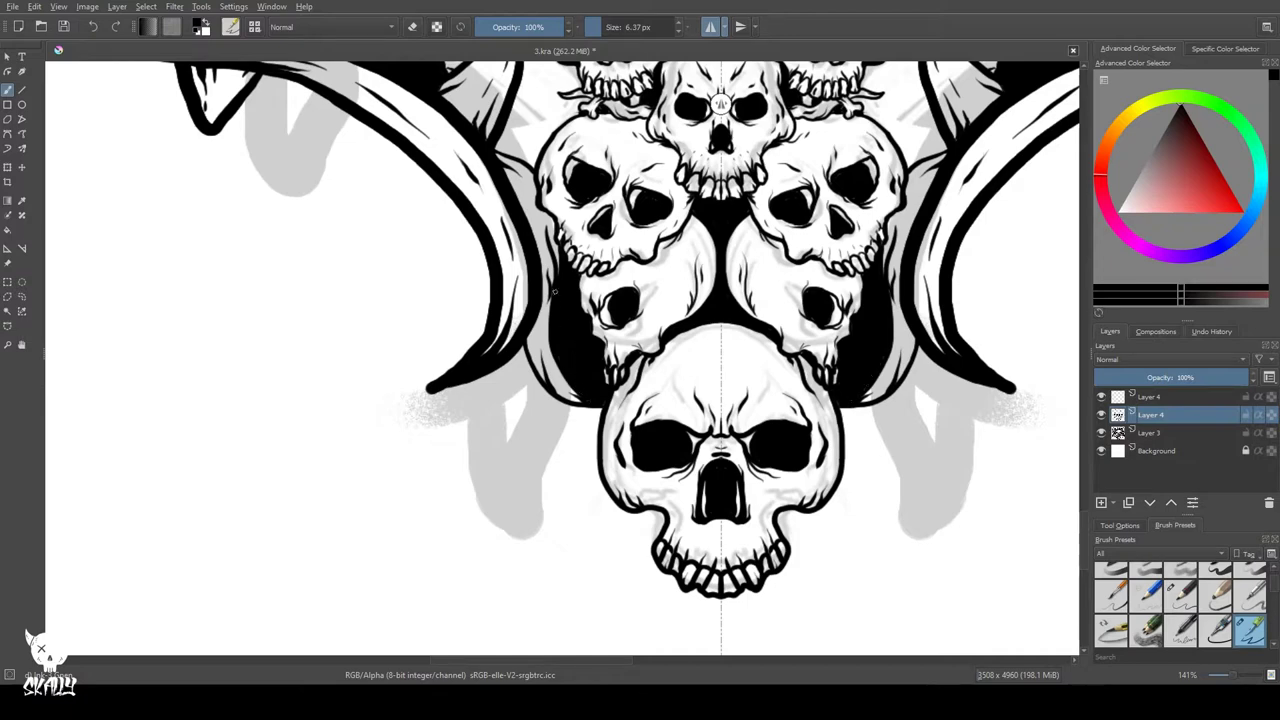
- Fill the gaps between the inner spikes and the skull cluster with solid black and save the drawing
scroll(562, 328, down, 1)
scroll(539, 212, up, 3)
mouse_move(518, 146)
mouse_down()
mouse_move(470, 366)
mouse_move(533, 193)
mouse_move(585, 250)
mouse_move(588, 282)
mouse_move(570, 280)
mouse_move(512, 176)
mouse_move(440, 400)
mouse_move(505, 425)
mouse_move(540, 340)
mouse_up()
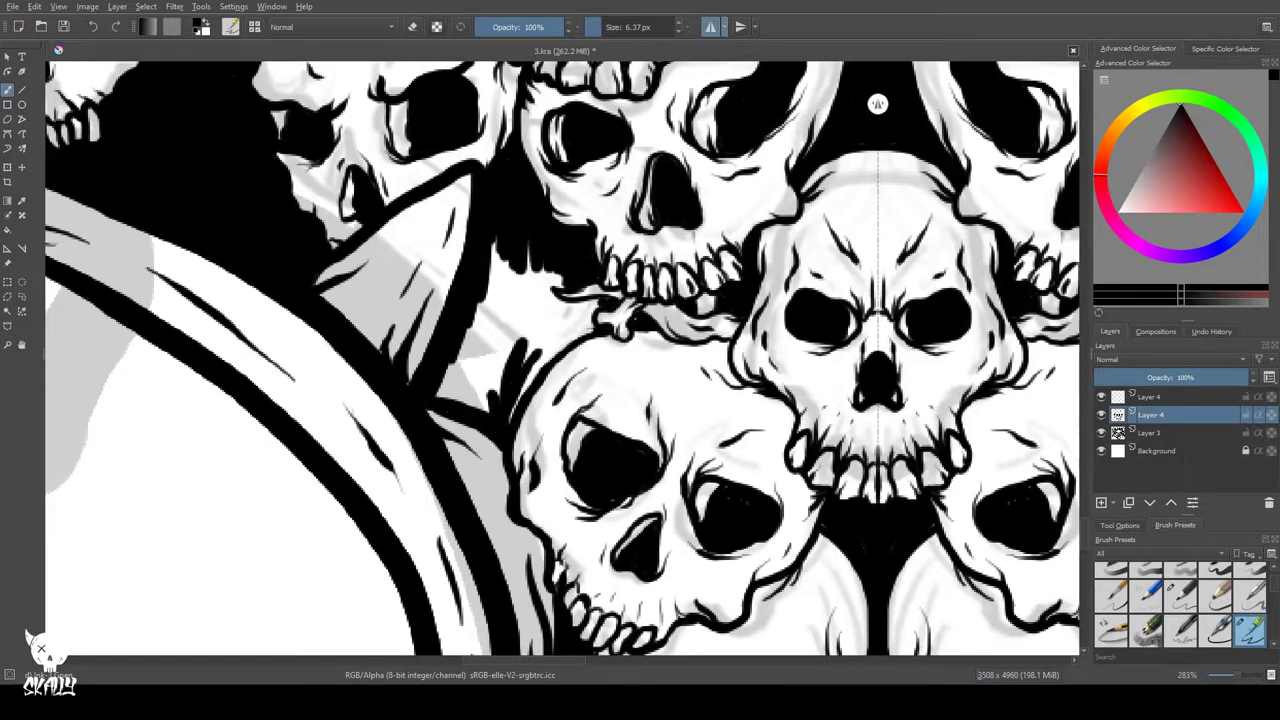
mouse_move(602, 298)
mouse_down()
mouse_move(523, 388)
mouse_move(554, 327)
mouse_move(530, 360)
mouse_move(509, 354)
mouse_move(543, 277)
mouse_move(560, 273)
mouse_move(528, 241)
mouse_move(511, 343)
mouse_move(498, 223)
mouse_move(439, 389)
mouse_move(485, 410)
mouse_move(445, 391)
mouse_move(492, 402)
mouse_up()
scroll(494, 363, down, 10)
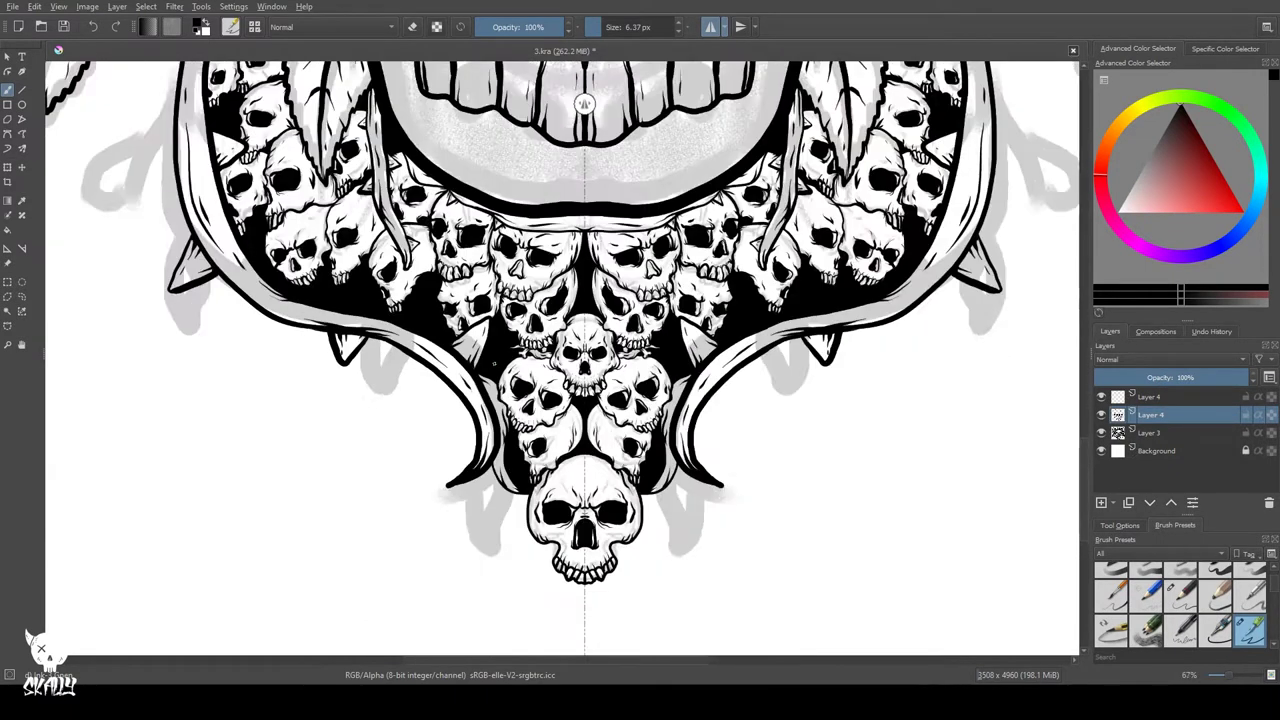
scroll(539, 103, down, 3)
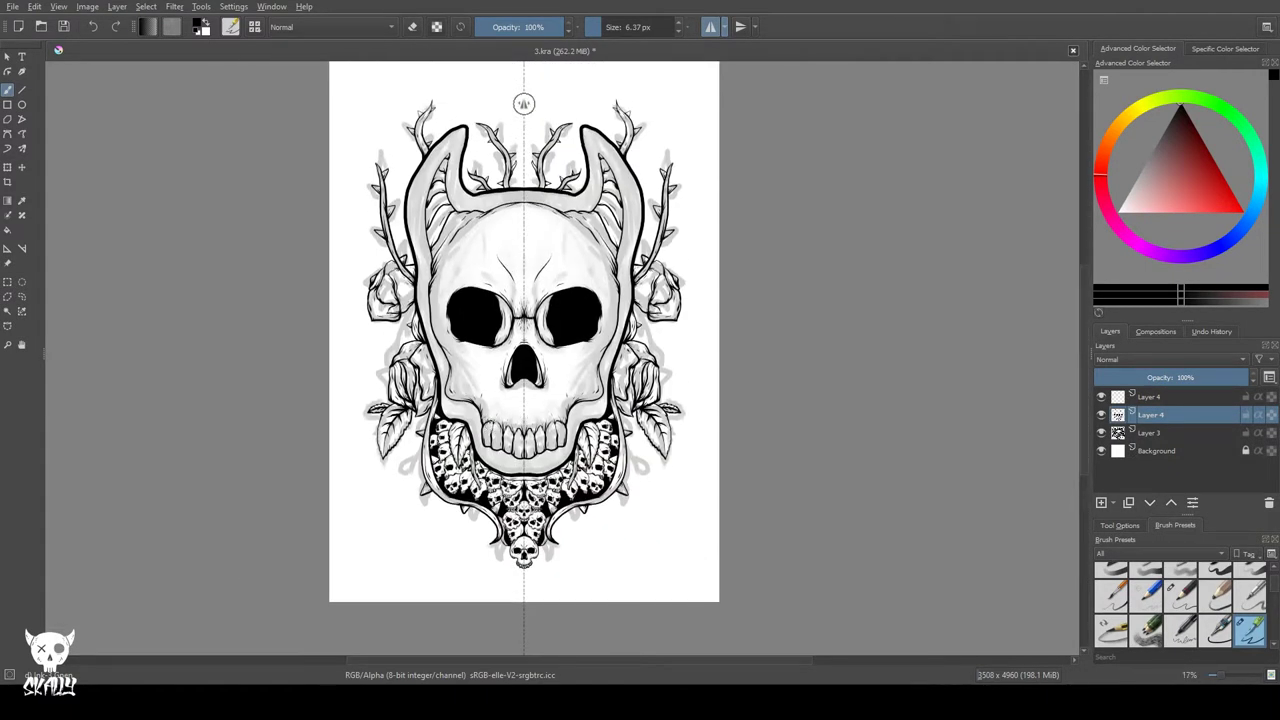
key(ctrl+s)
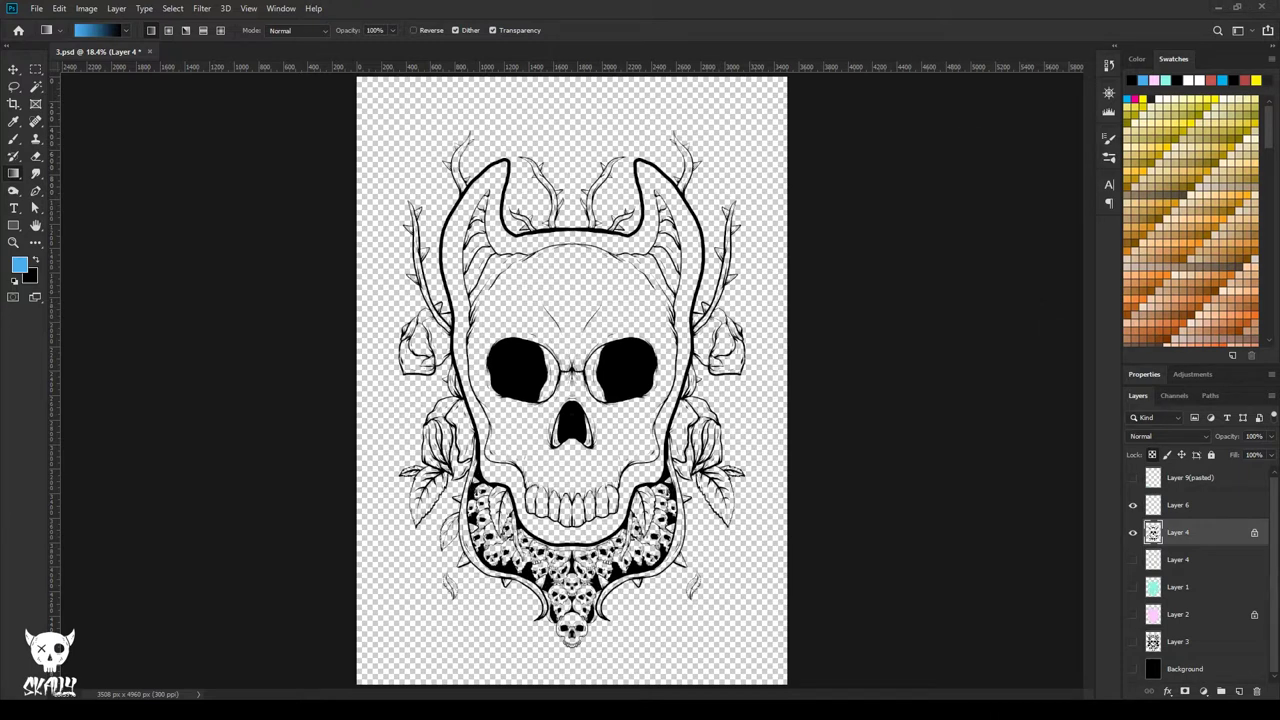
- Recolour the line art on Layer 4 blue and show Layer 1, Layer 2 and the pasted palette layer
key(x)
key(ctrl+BackSpace)
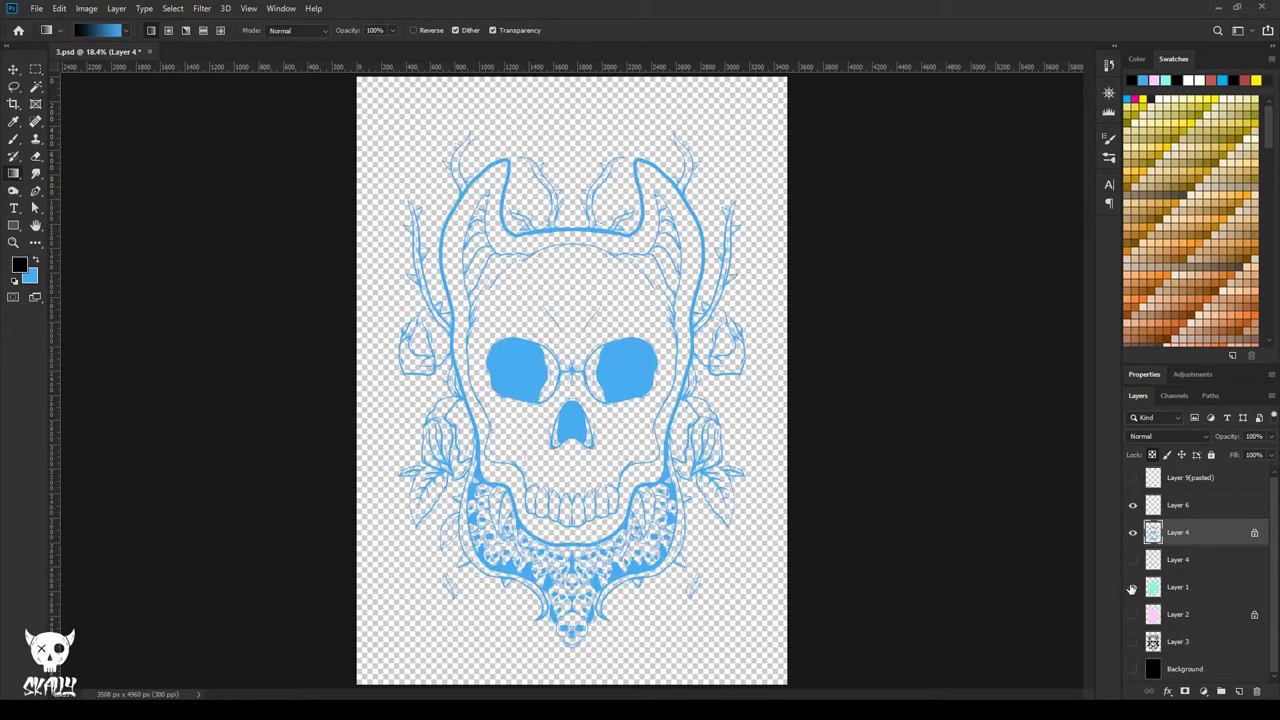
click(1133, 587)
click(1133, 614)
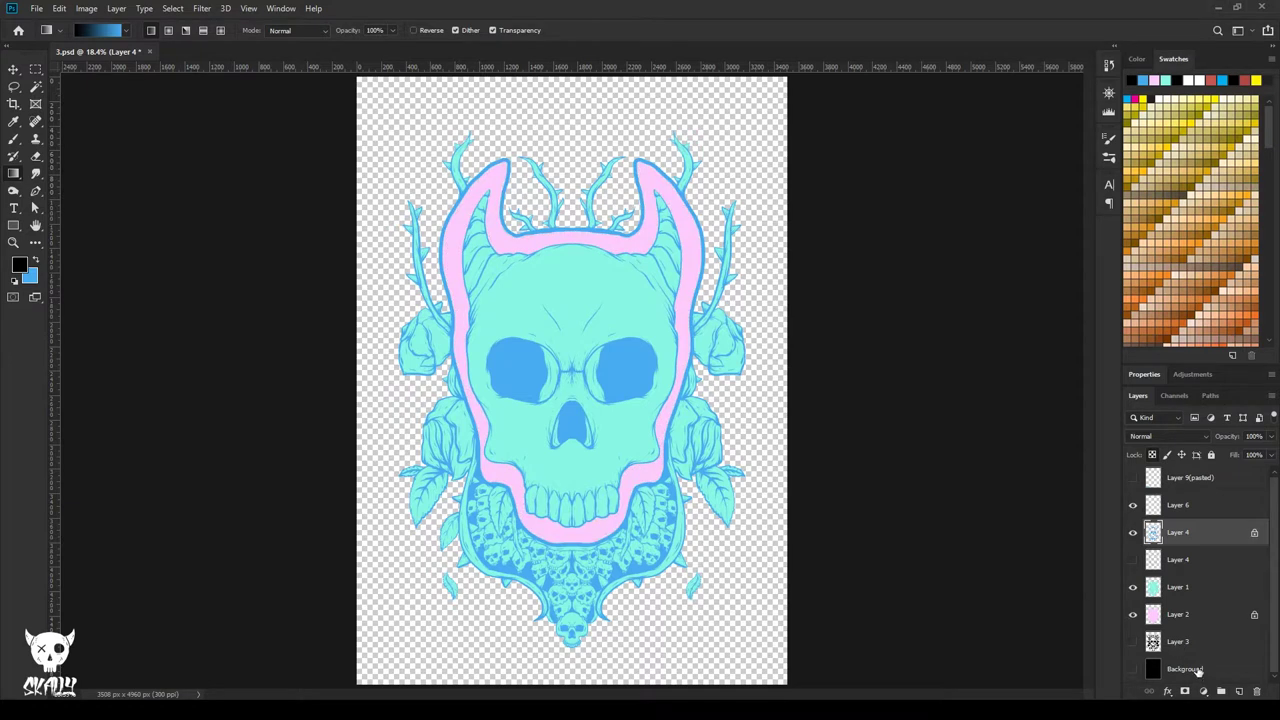
click(1133, 477)
- Lock Layer 1's transparent pixels and sample mint green and pink from the pasted palette as the gradient colours
click(1195, 590)
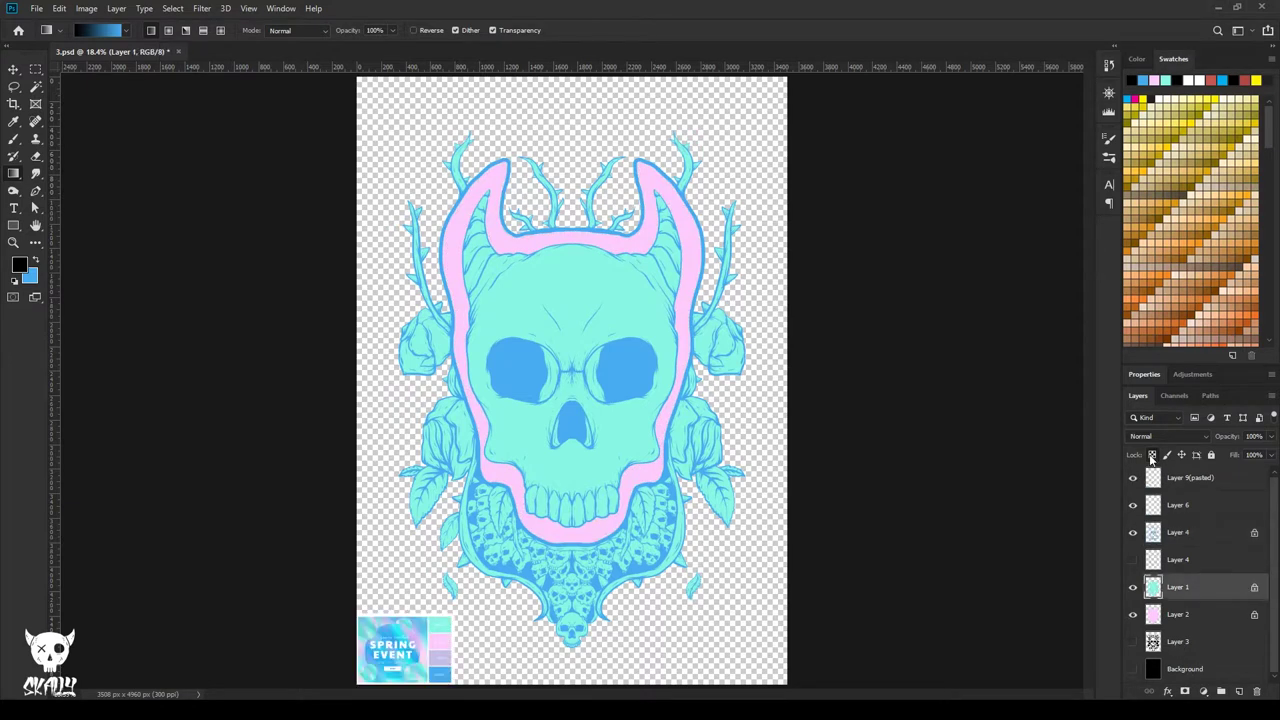
click(34, 279)
click(443, 623)
click(768, 308)
click(20, 266)
key(i)
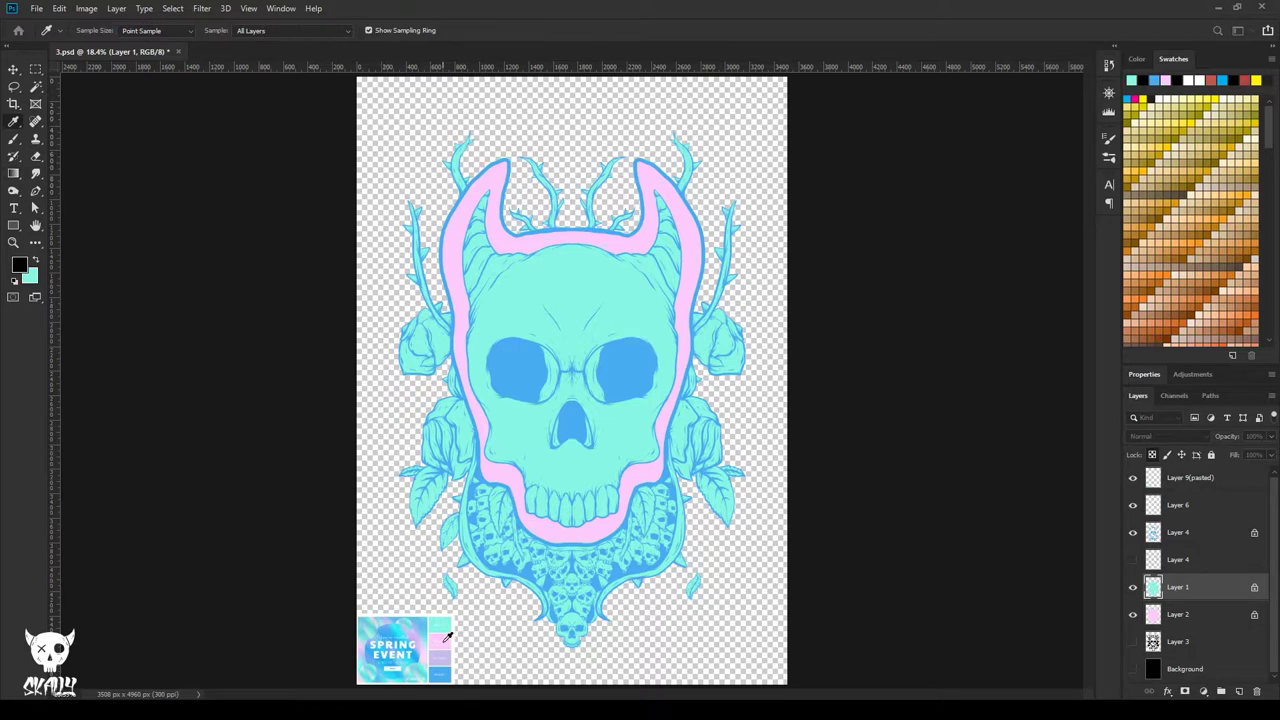
click(1065, 338)
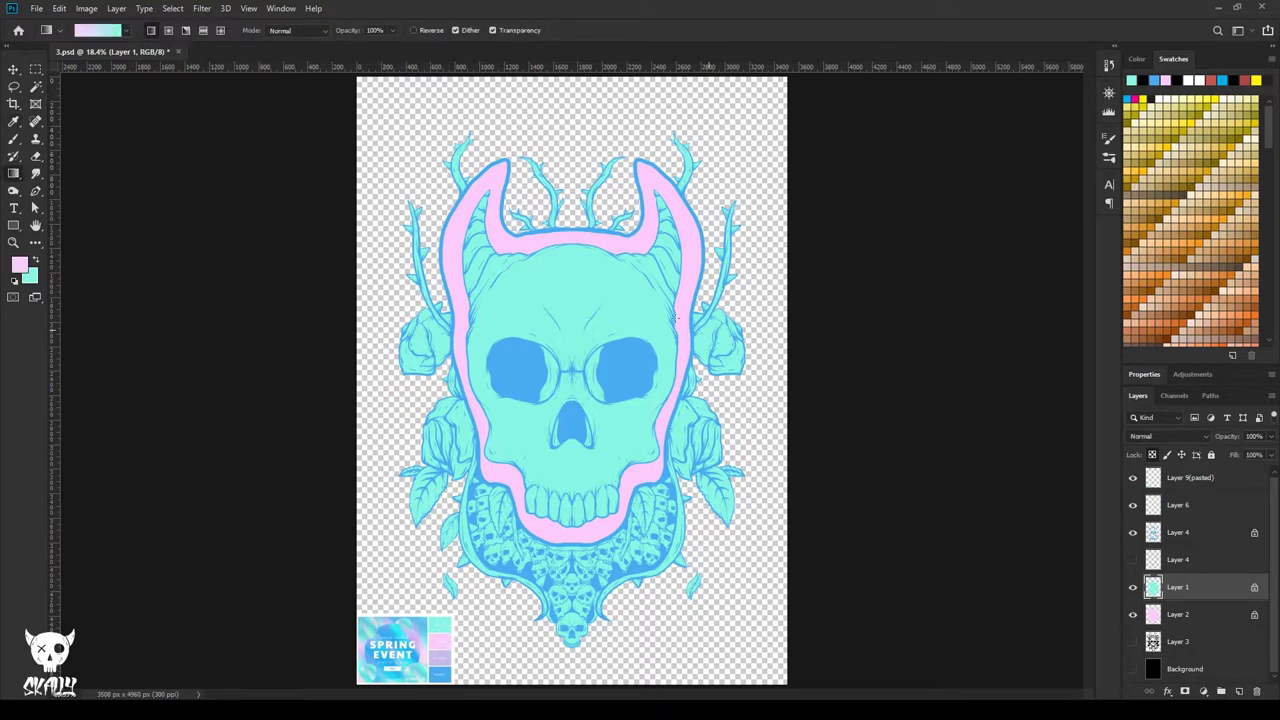
- Try vertical gradients between pink and mint green across all the artwork on Layer 1
drag(573, 250, 573, 503)
key(ctrl+z)
key(x)
drag(572, 249, 572, 496)
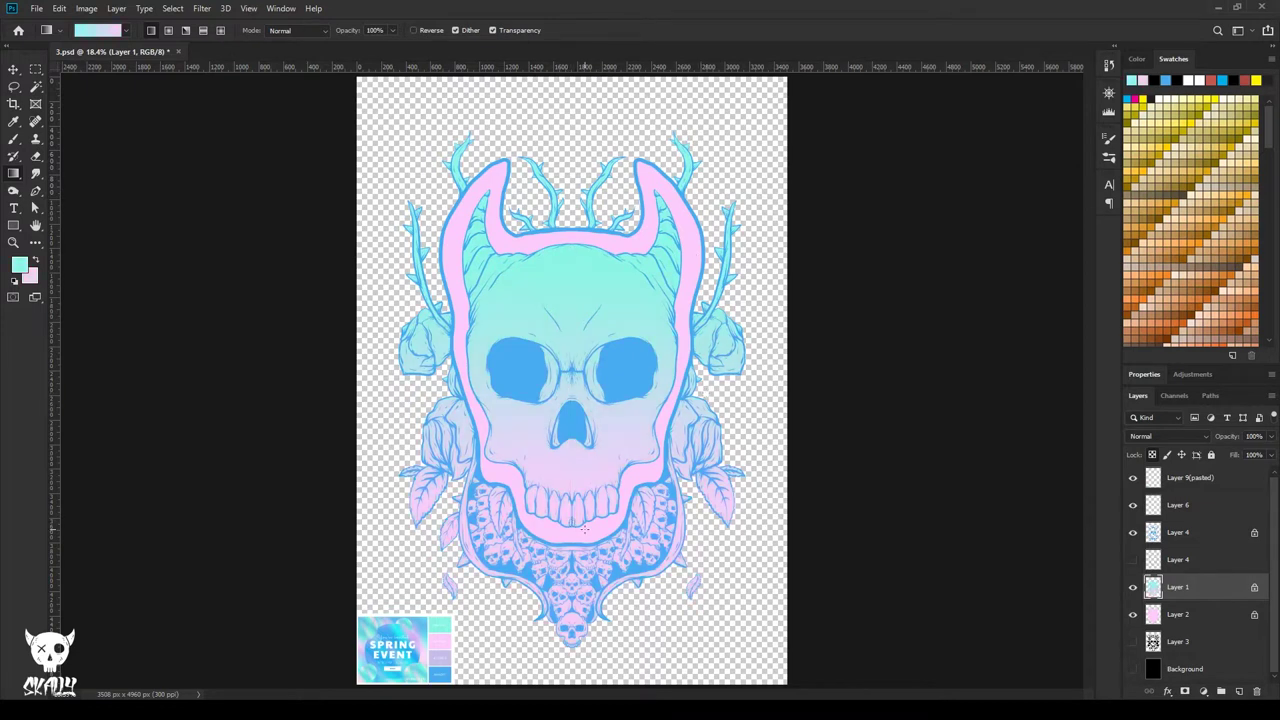
key(ctrl+z)
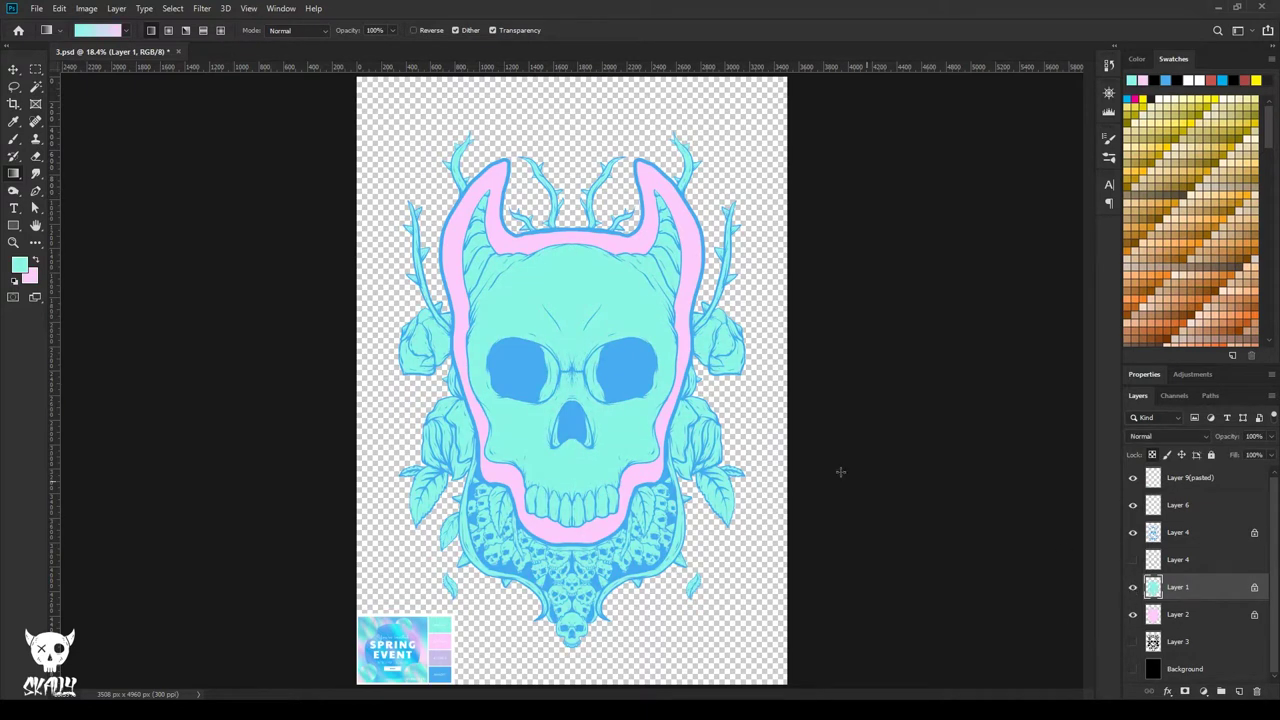
- Select only the large skull on Layer 1 and fill it with a vertical mint-to-pink gradient
key(w)
click(609, 302)
key(g)
drag(572, 245, 572, 522)
key(ctrl+d)
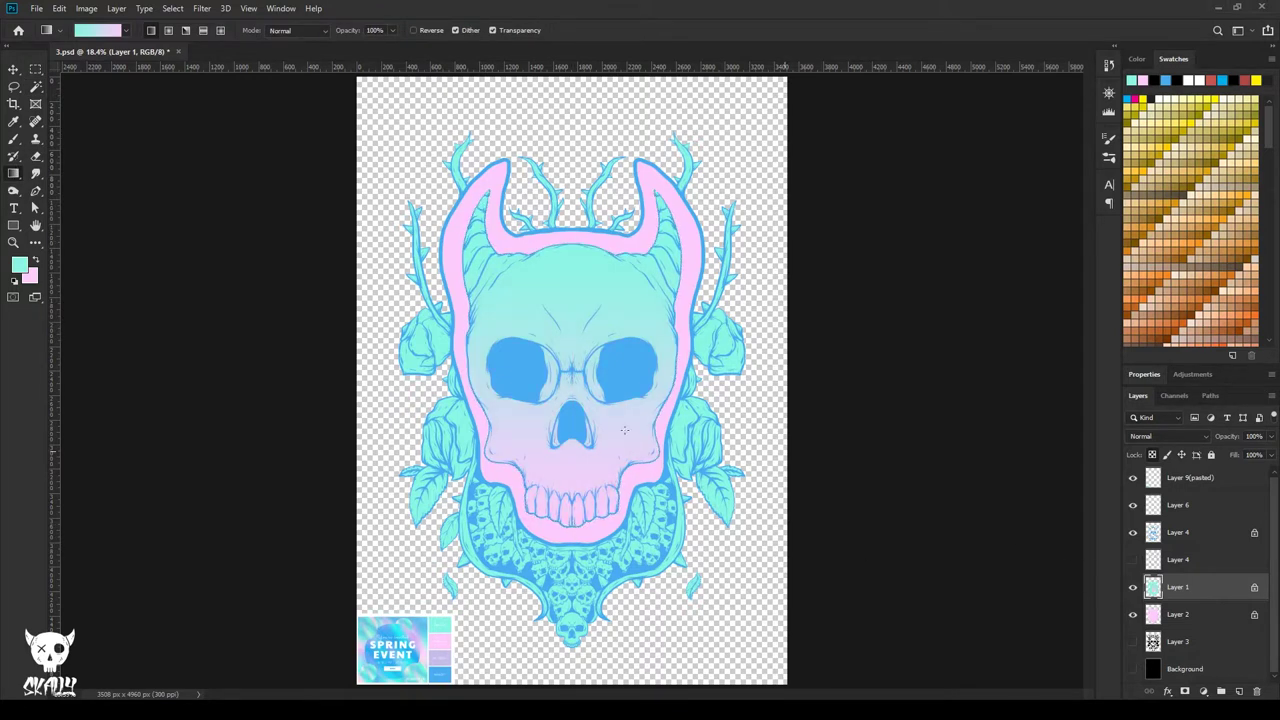
- Fill the horned frame on Layer 2 with the lavender sampled from the palette and save the file
click(1214, 614)
key(i)
alt+click(448, 657)
key(ctrl+BackSpace)
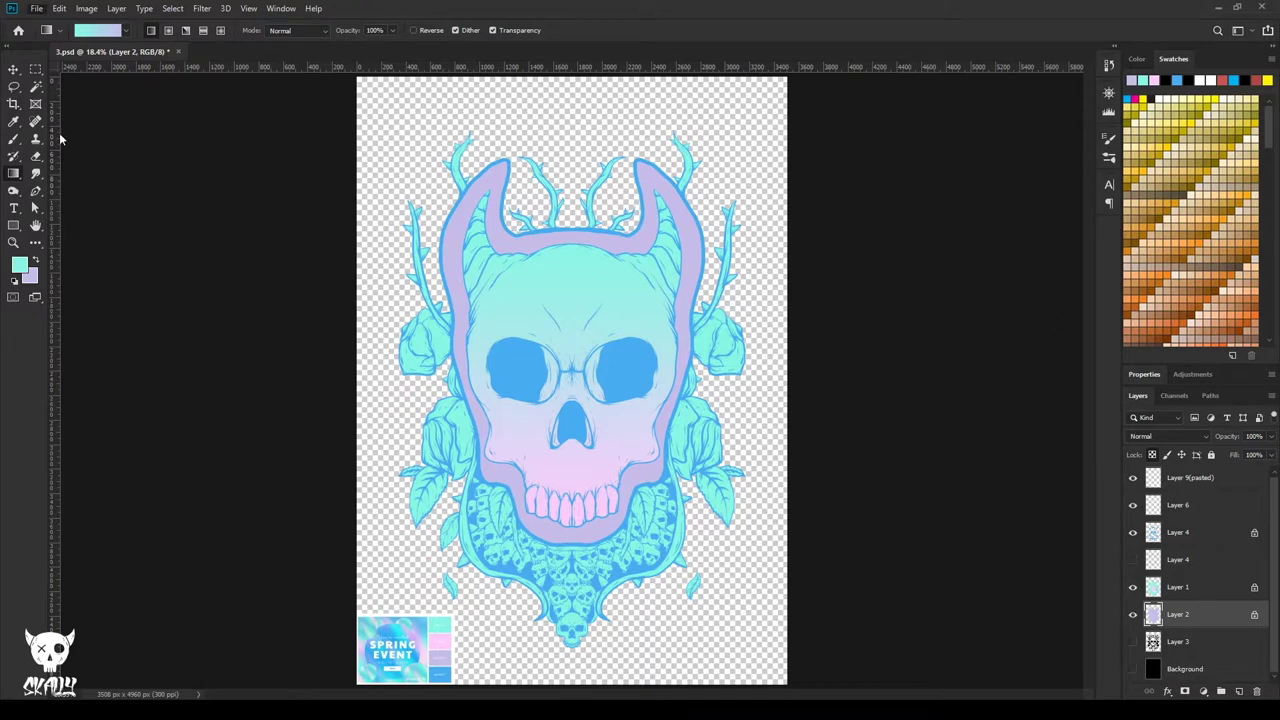
key(ctrl+s)
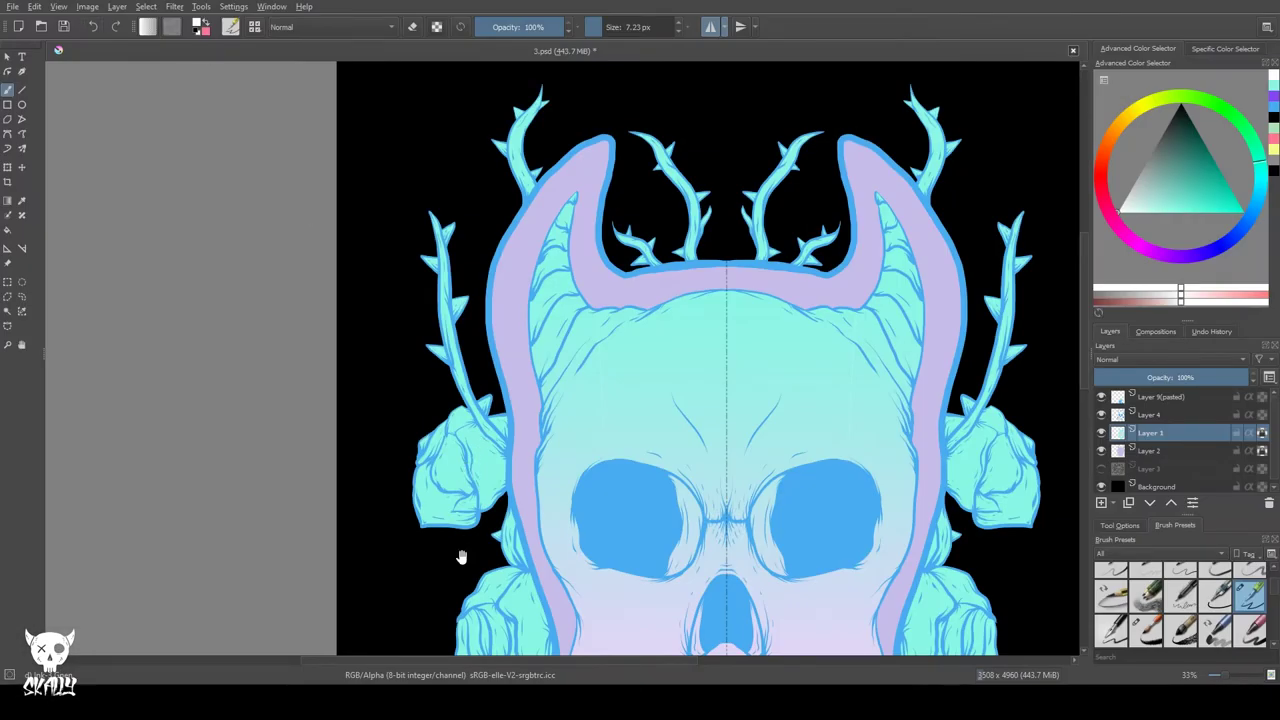
- Switch to Krita and paint mirrored white highlights on Layer 1's horns with the brush at 31.94 px
drag(462, 558, 428, 127)
drag(411, 500, 448, 228)
drag(434, 351, 423, 600)
drag(424, 181, 364, 536)
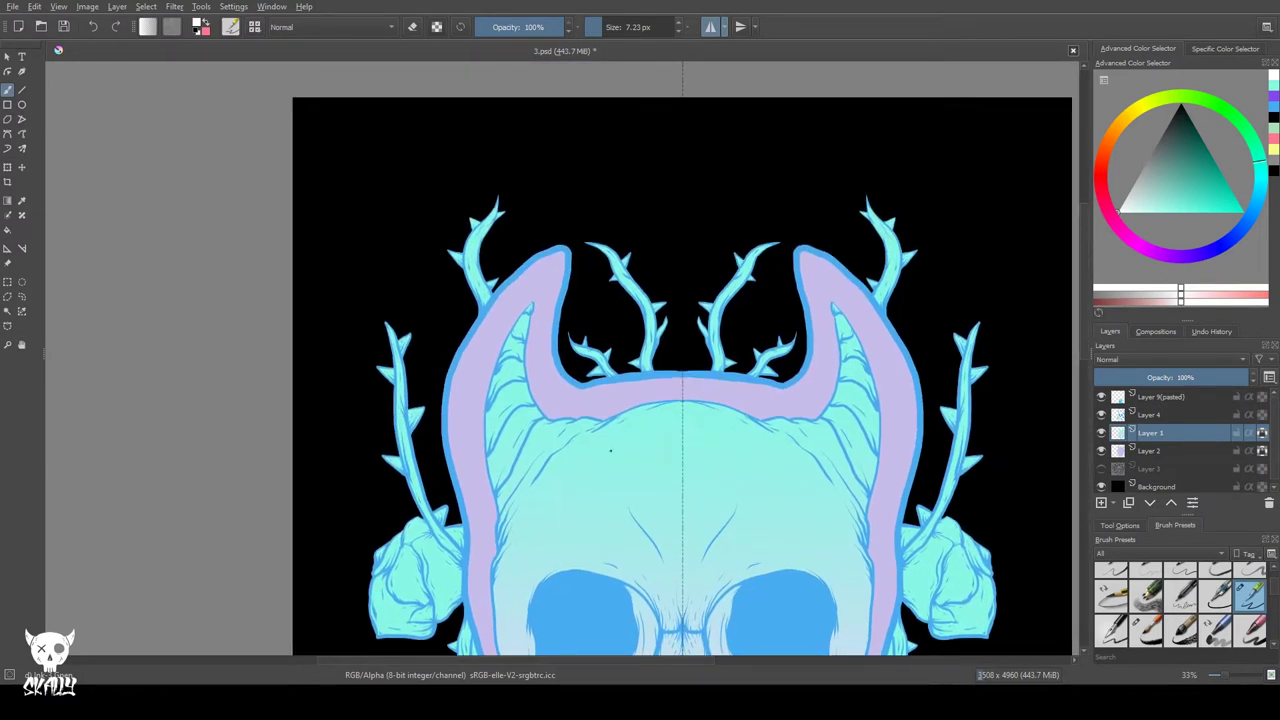
drag(641, 439, 573, 486)
key(ctrl+z)
mouse_move(528, 345)
mouse_down()
mouse_move(544, 345)
mouse_move(501, 360)
mouse_up()
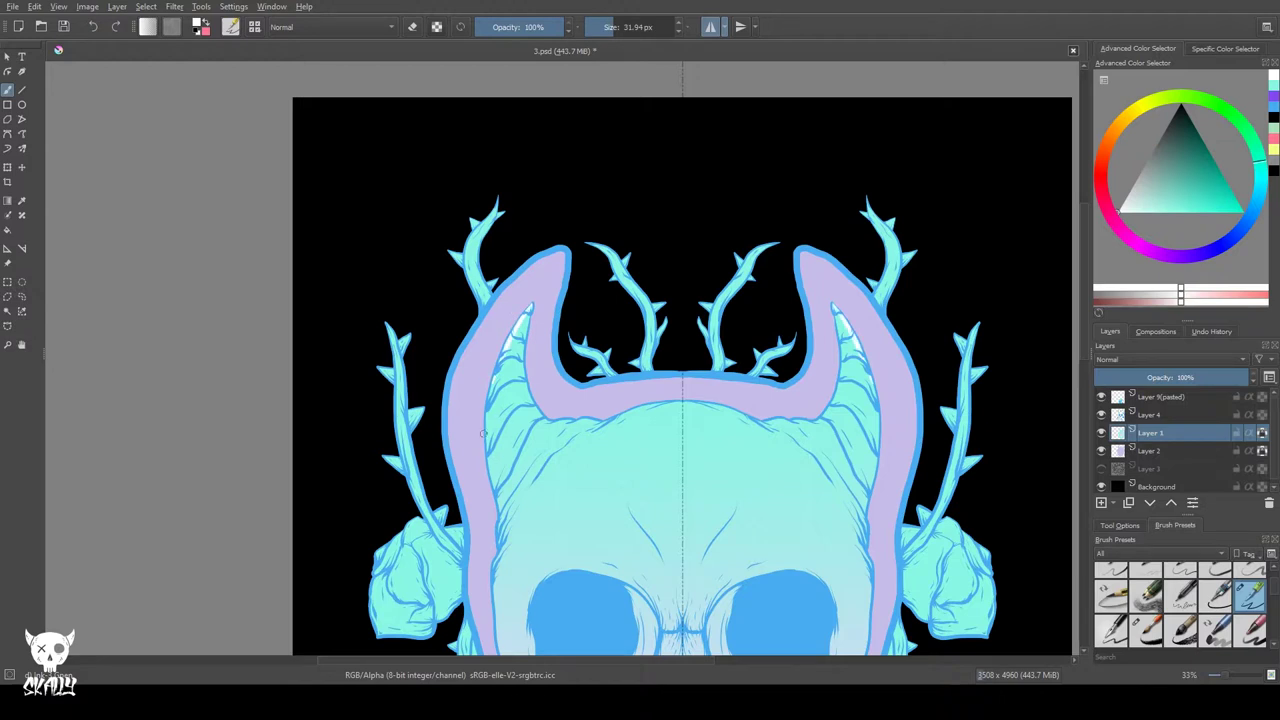
drag(492, 450, 491, 486)
- Paint mirrored white highlights along the large skull's sides, cheekbones and teeth
scroll(486, 514, down, 5)
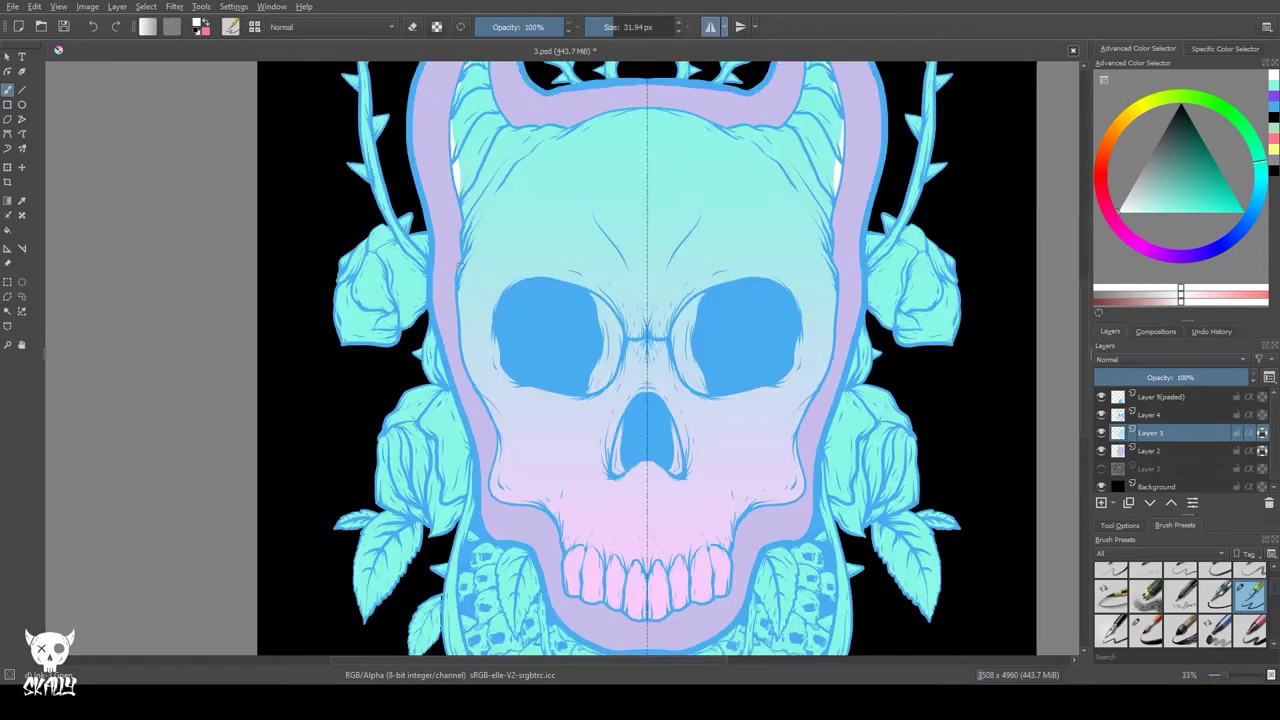
drag(460, 307, 465, 400)
drag(494, 452, 493, 494)
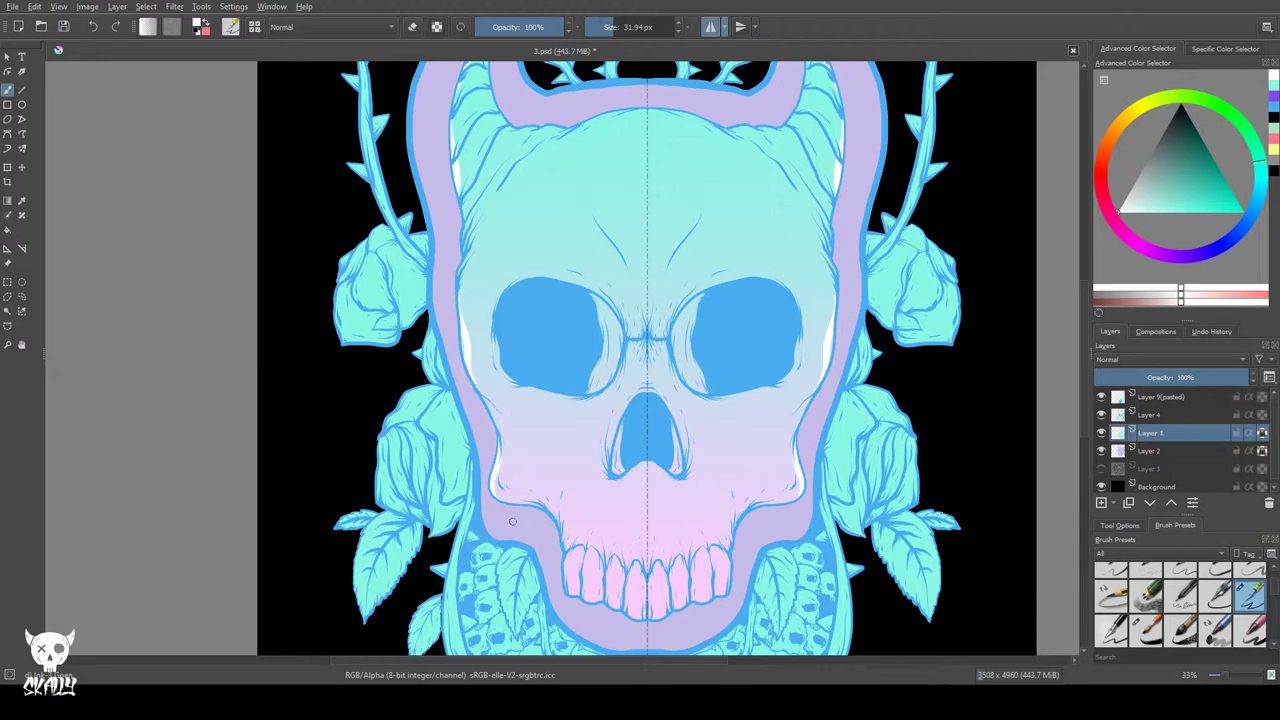
mouse_move(566, 556)
mouse_down()
mouse_move(569, 592)
mouse_move(586, 578)
mouse_move(587, 592)
mouse_up()
mouse_move(608, 556)
mouse_down()
mouse_move(612, 592)
mouse_move(632, 601)
mouse_up()
click(94, 27)
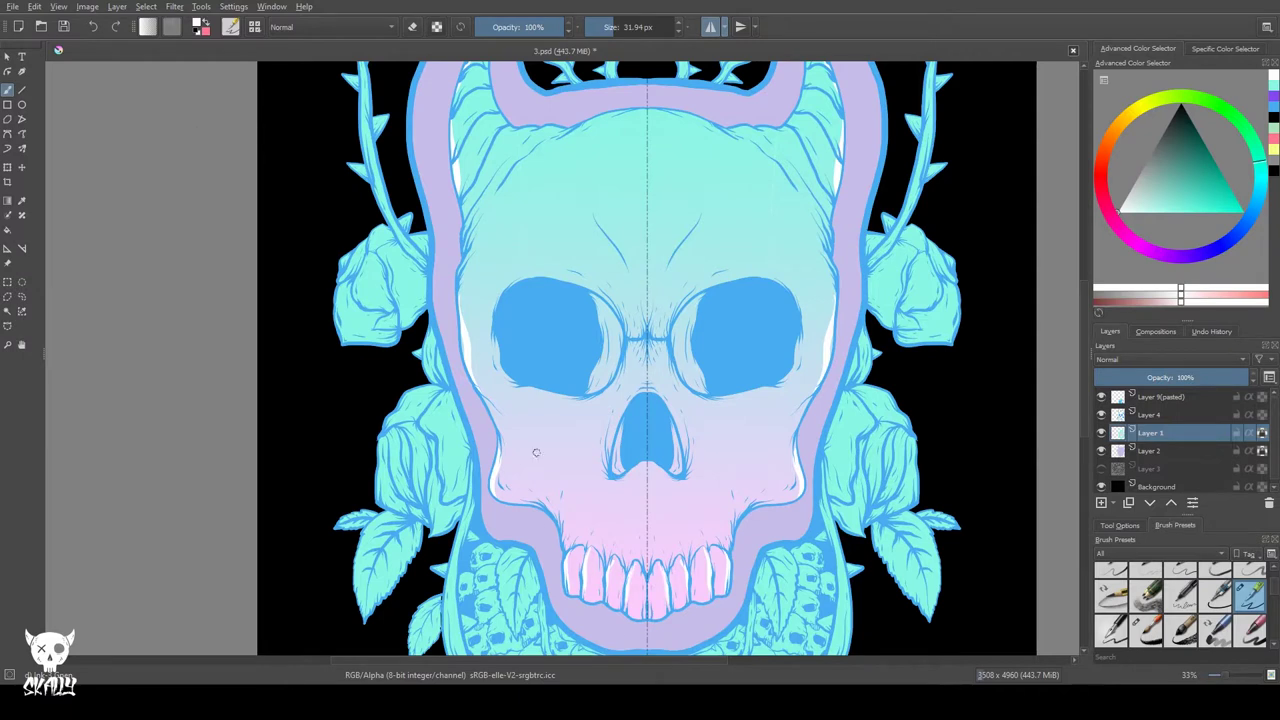
- Add mirrored white highlights around the large skull's nose cavity, eye sockets and brow creases
drag(624, 404, 610, 448)
drag(550, 395, 529, 390)
drag(592, 222, 615, 262)
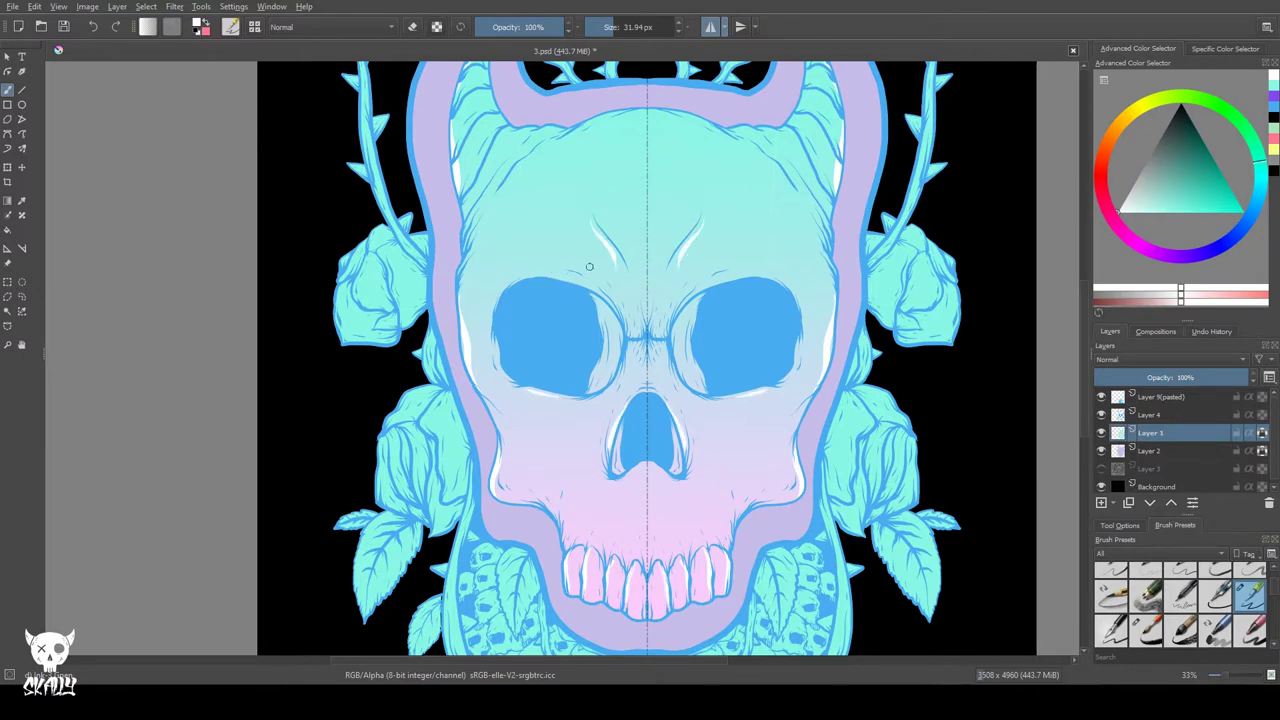
drag(578, 274, 517, 270)
- Turn off mirroring and paint single white highlights on one side of the large skull's forehead and cheek
click(710, 27)
drag(698, 139, 773, 220)
click(93, 27)
mouse_move(691, 139)
mouse_down()
mouse_move(778, 222)
mouse_move(794, 259)
mouse_up()
drag(770, 418, 758, 486)
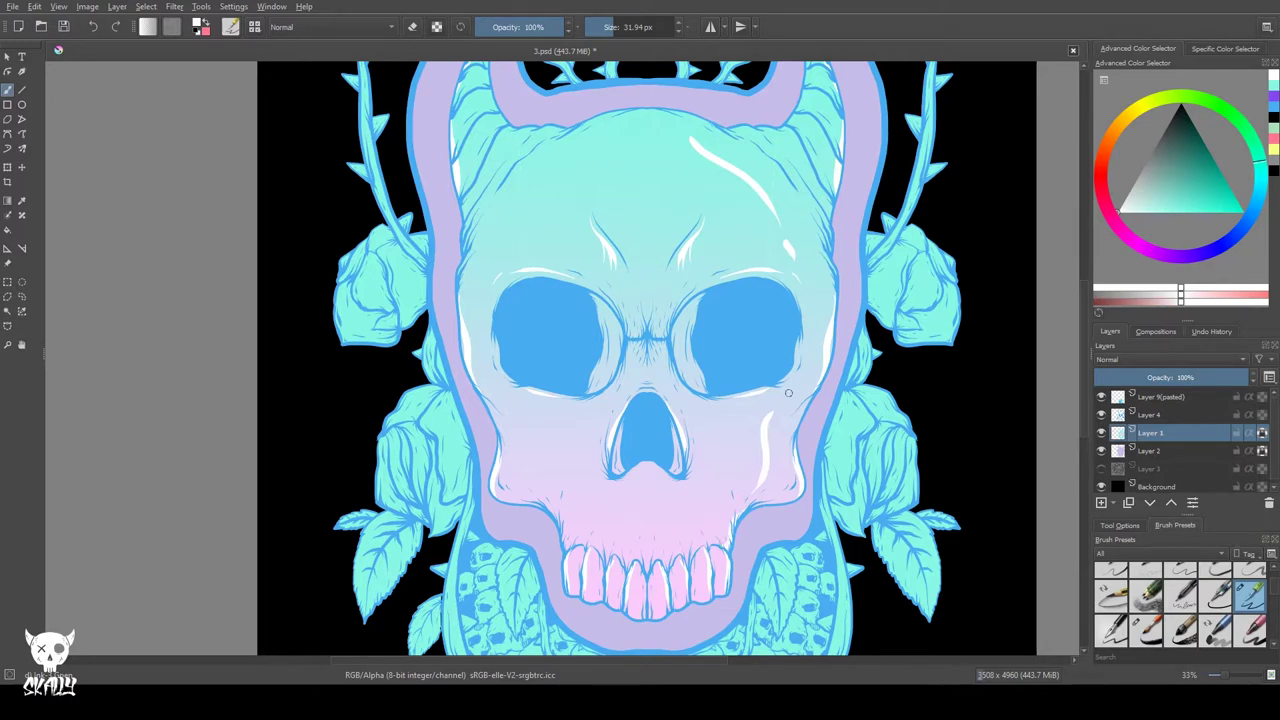
- Turn mirroring back on and paint white highlights on the thorny stems and their thorns
drag(666, 371, 593, 274)
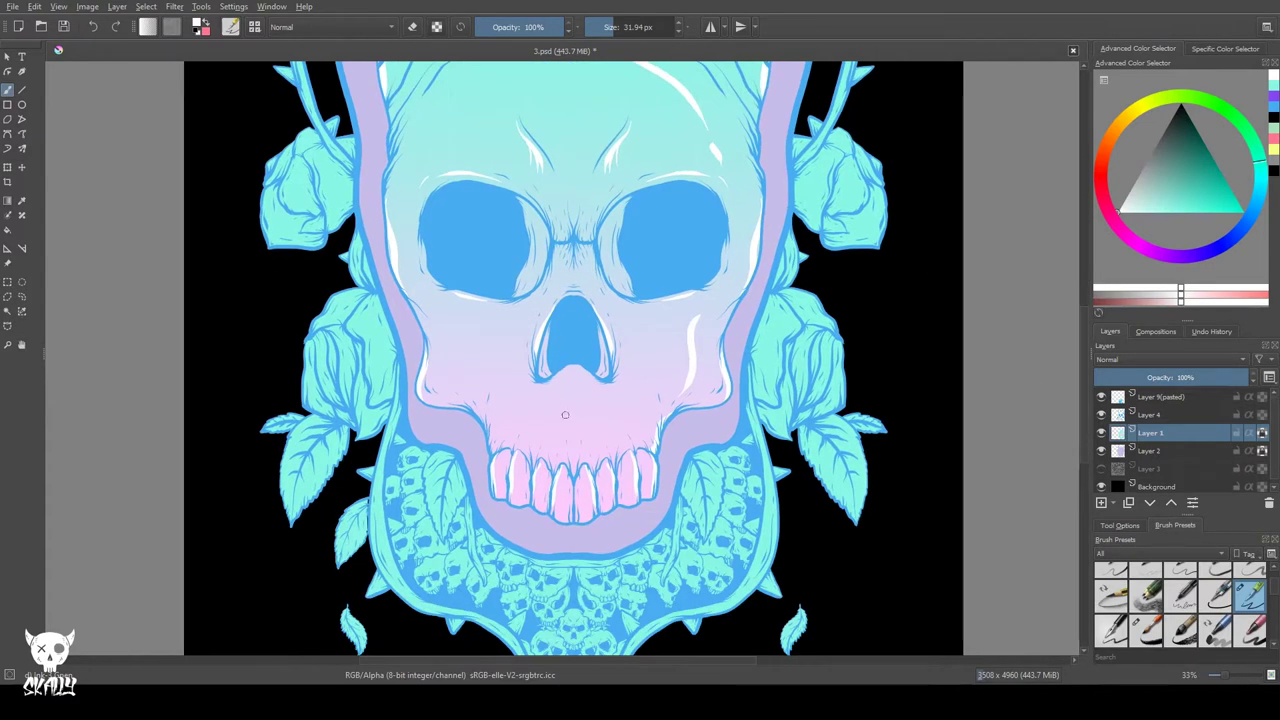
drag(397, 205, 452, 555)
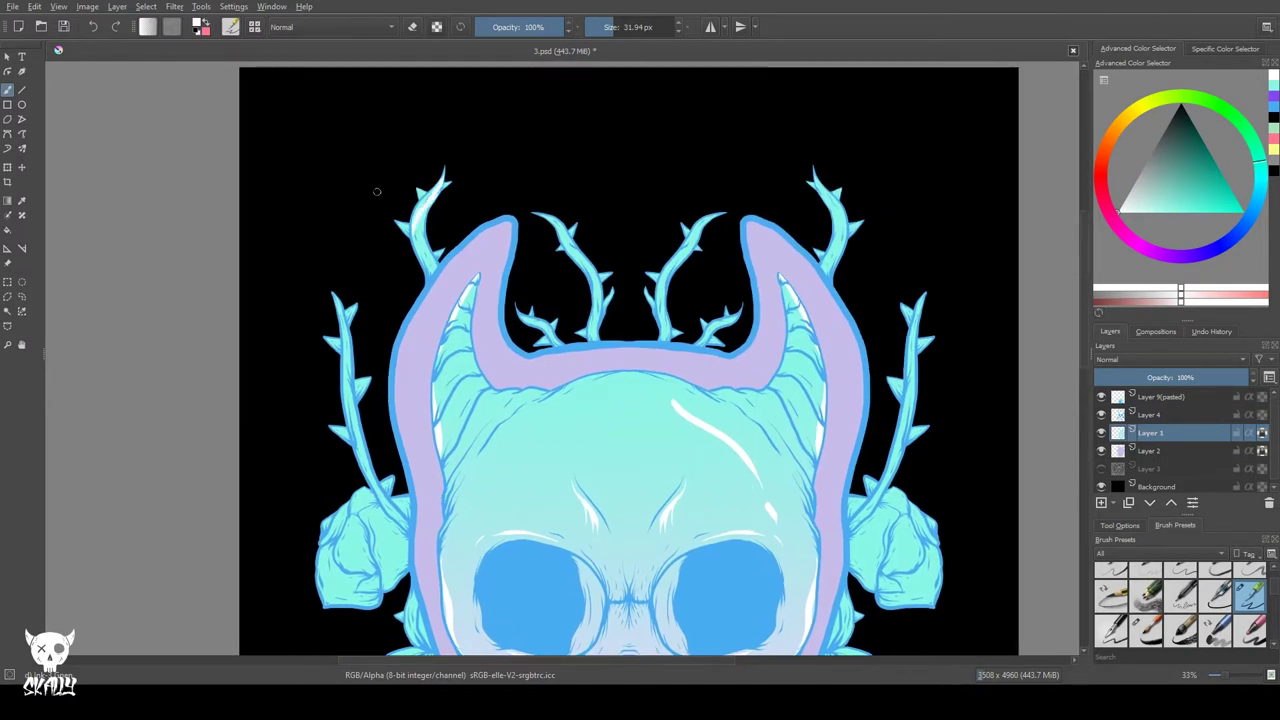
click(710, 26)
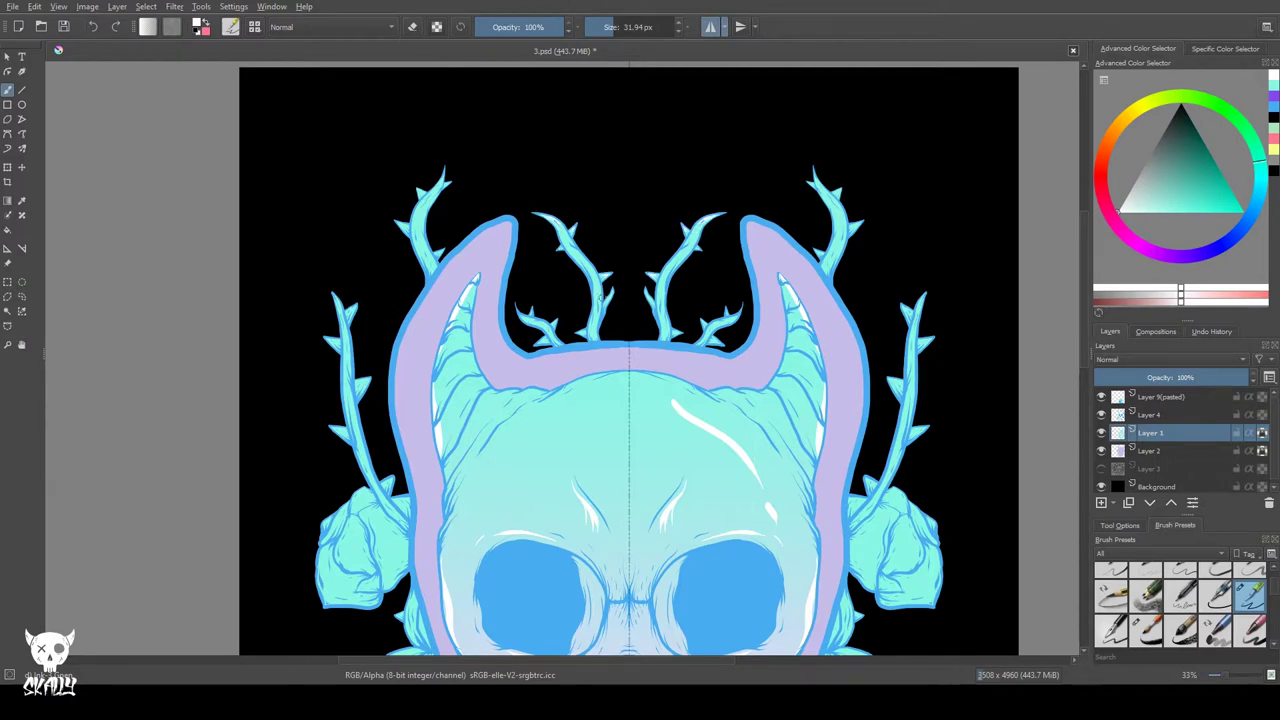
drag(553, 318, 536, 334)
drag(446, 178, 420, 259)
drag(353, 306, 347, 322)
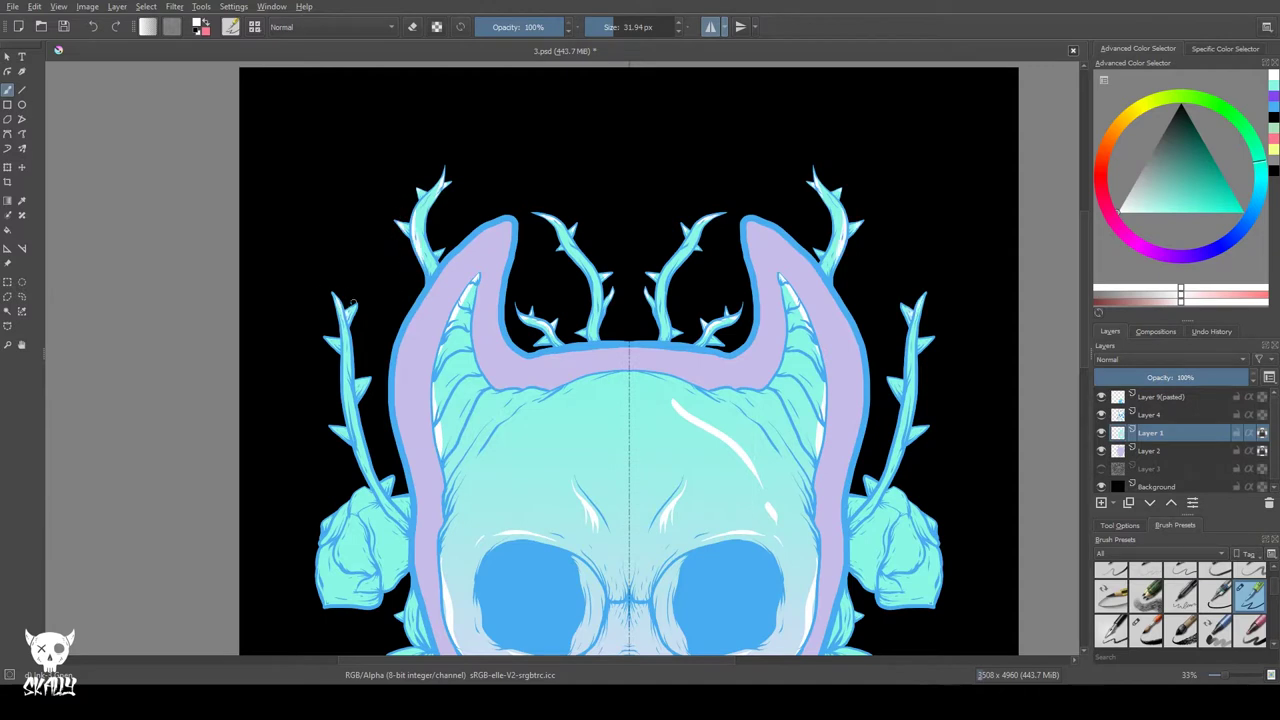
drag(366, 379, 359, 388)
drag(327, 337, 335, 346)
mouse_move(333, 428)
mouse_down()
mouse_move(315, 264)
mouse_move(337, 299)
mouse_up()
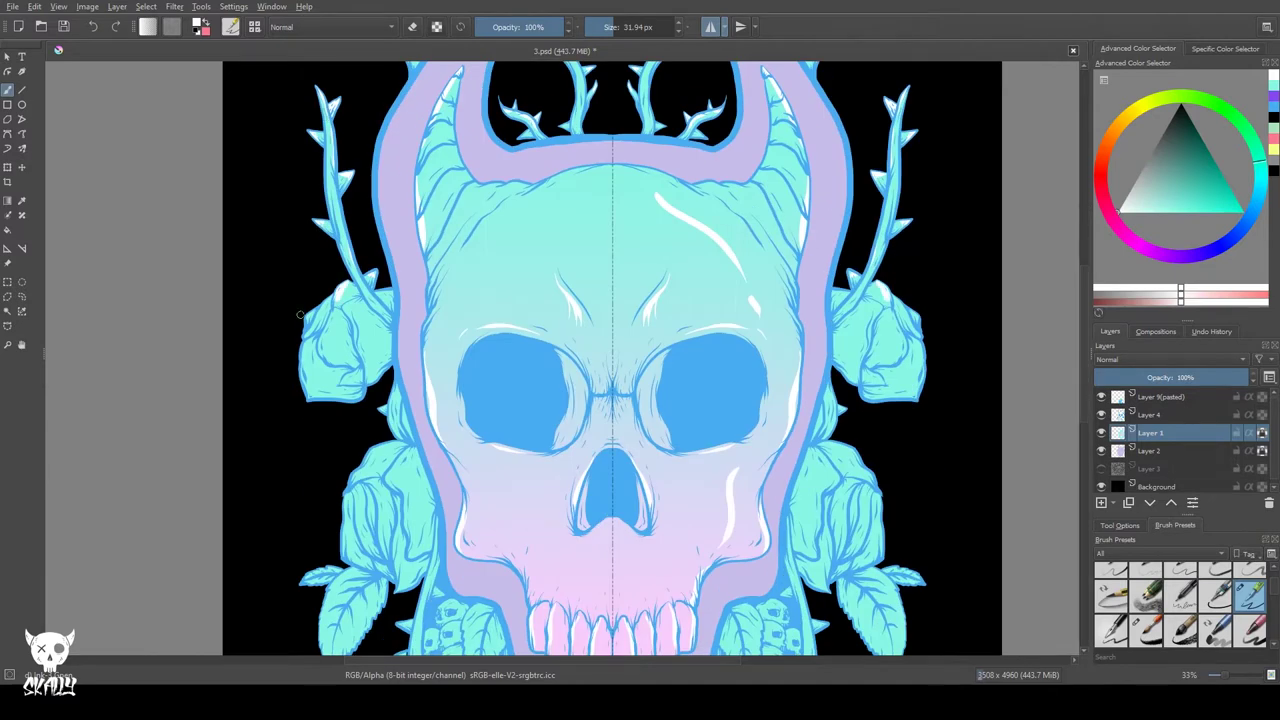
- Paint mirrored white highlights along the petals of the upper and lower roses
drag(303, 352, 308, 393)
drag(348, 314, 358, 364)
key(ctrl+z)
drag(343, 309, 362, 372)
drag(320, 328, 324, 360)
drag(378, 446, 344, 546)
drag(387, 452, 403, 486)
mouse_move(387, 472)
mouse_down()
mouse_move(398, 496)
mouse_move(367, 477)
mouse_move(382, 544)
mouse_move(372, 554)
mouse_move(402, 588)
mouse_up()
- Paint mirrored white highlights on the leaves below the roses and on the small detached leaves
drag(375, 654, 351, 492)
drag(296, 440, 313, 500)
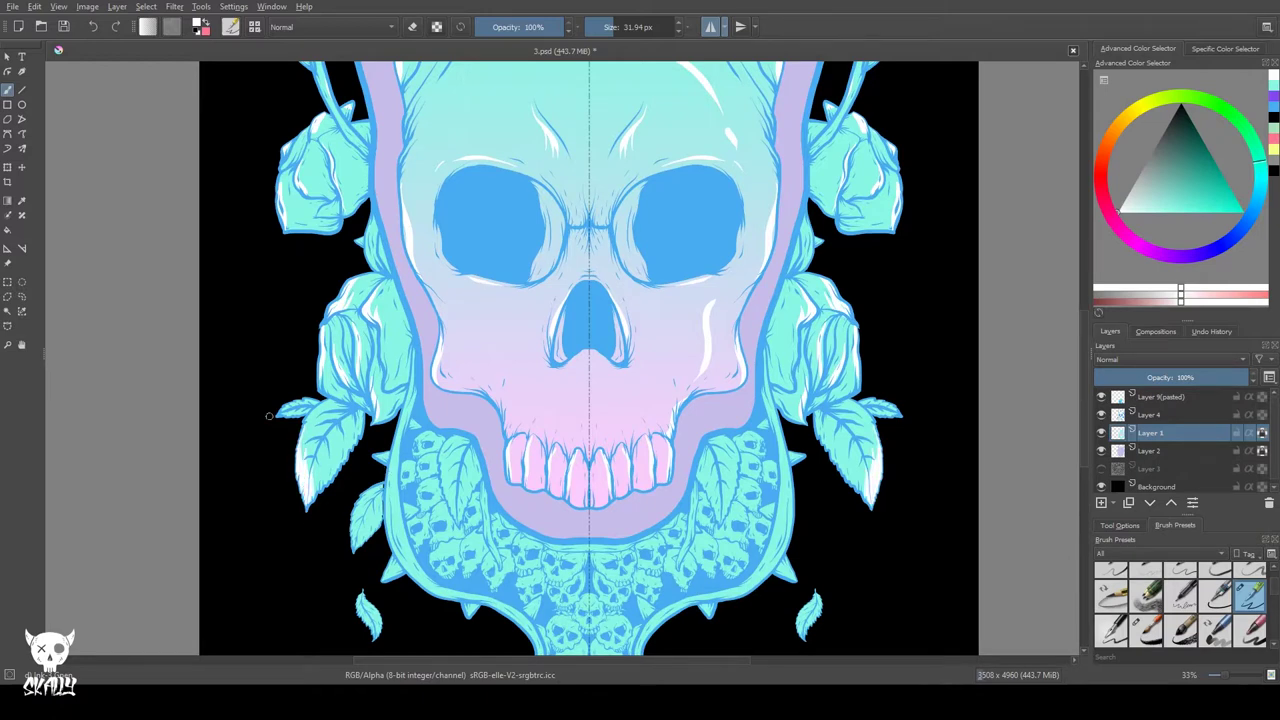
drag(361, 596, 368, 621)
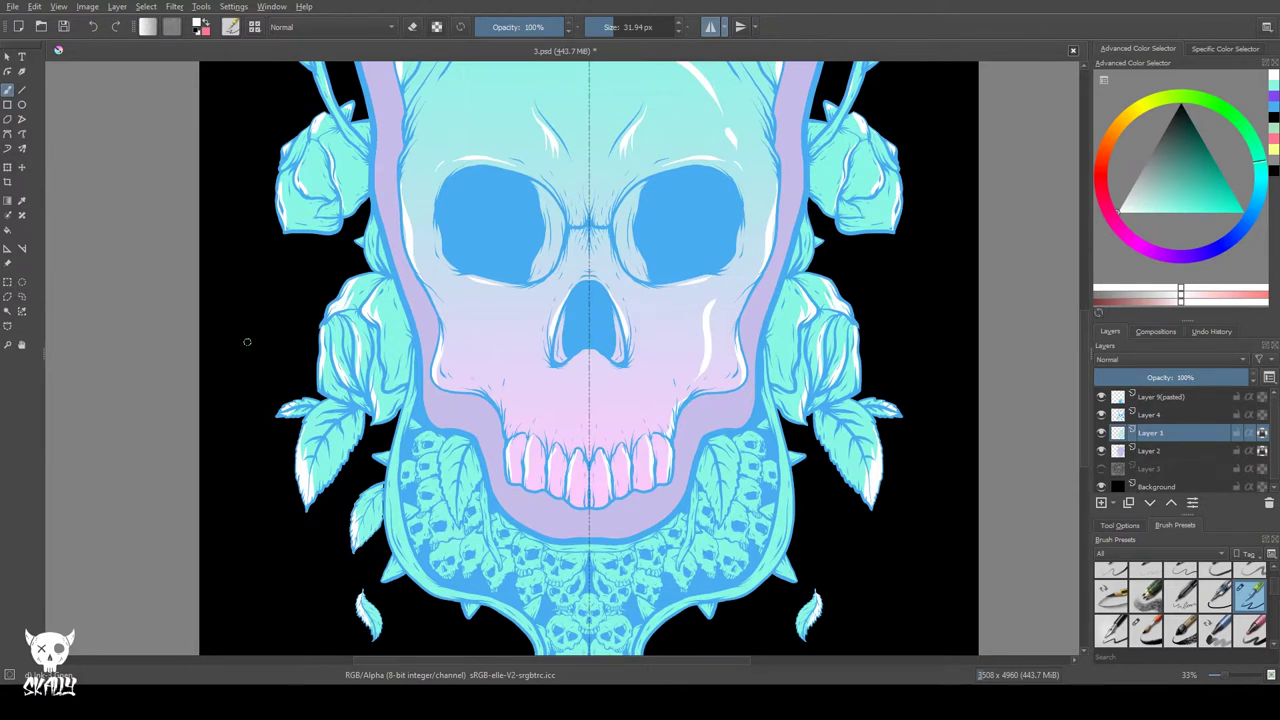
key(p)
click(409, 289)
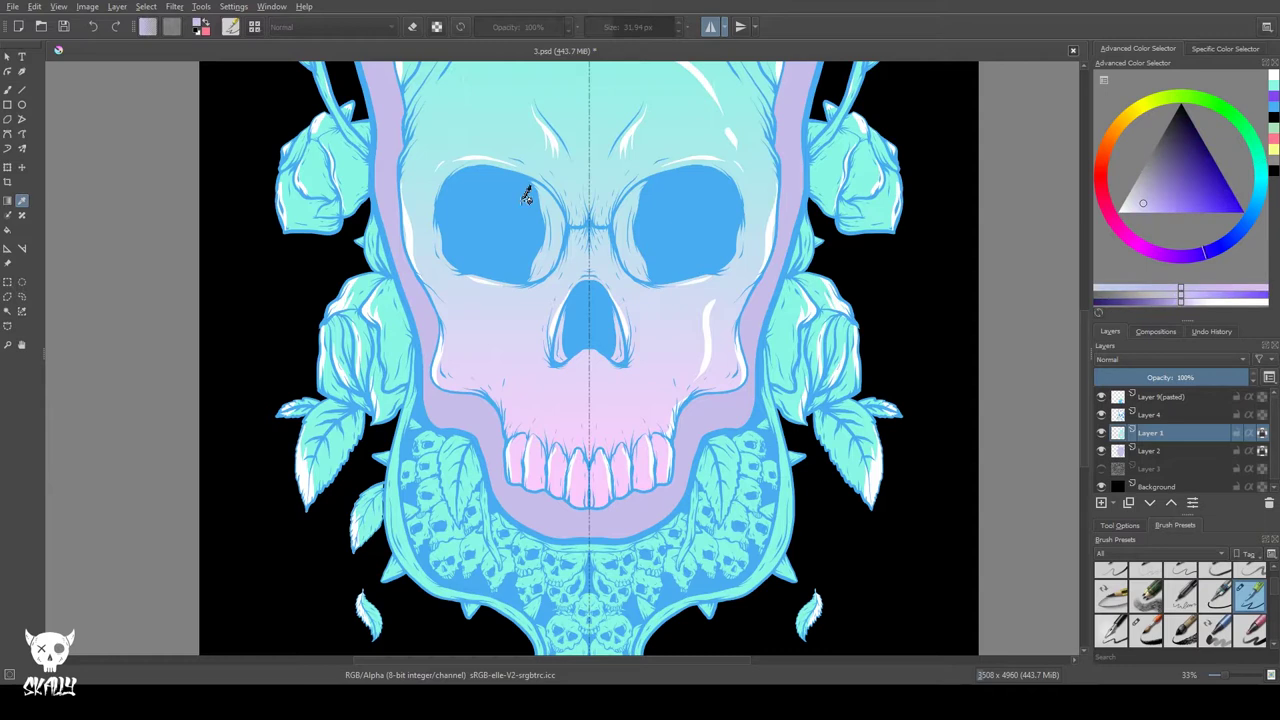
click(1153, 302)
click(1205, 295)
key(b)
mouse_move(562, 360)
mouse_down()
mouse_move(550, 320)
mouse_move(561, 361)
mouse_up()
key(ctrl+z)
key(ctrl+z)
mouse_move(380, 240)
mouse_down()
mouse_move(374, 358)
mouse_move(268, 138)
mouse_up()
key(p)
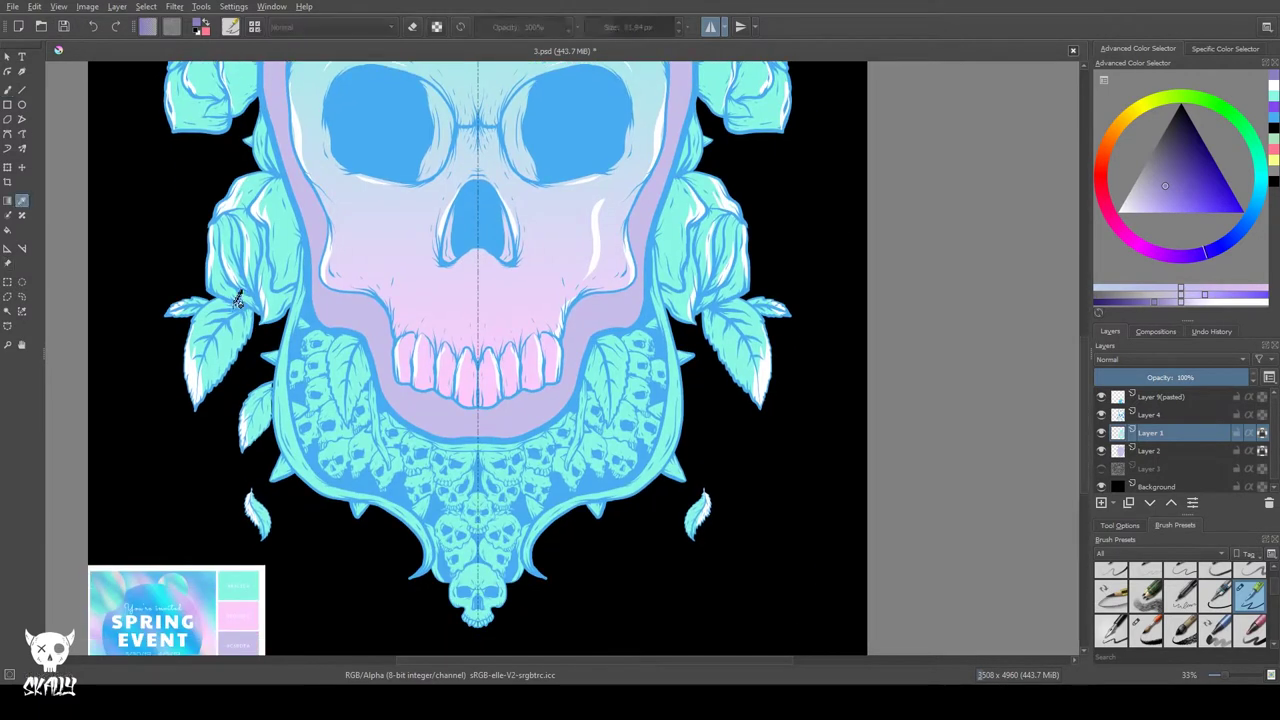
click(238, 300)
click(7, 90)
click(1156, 302)
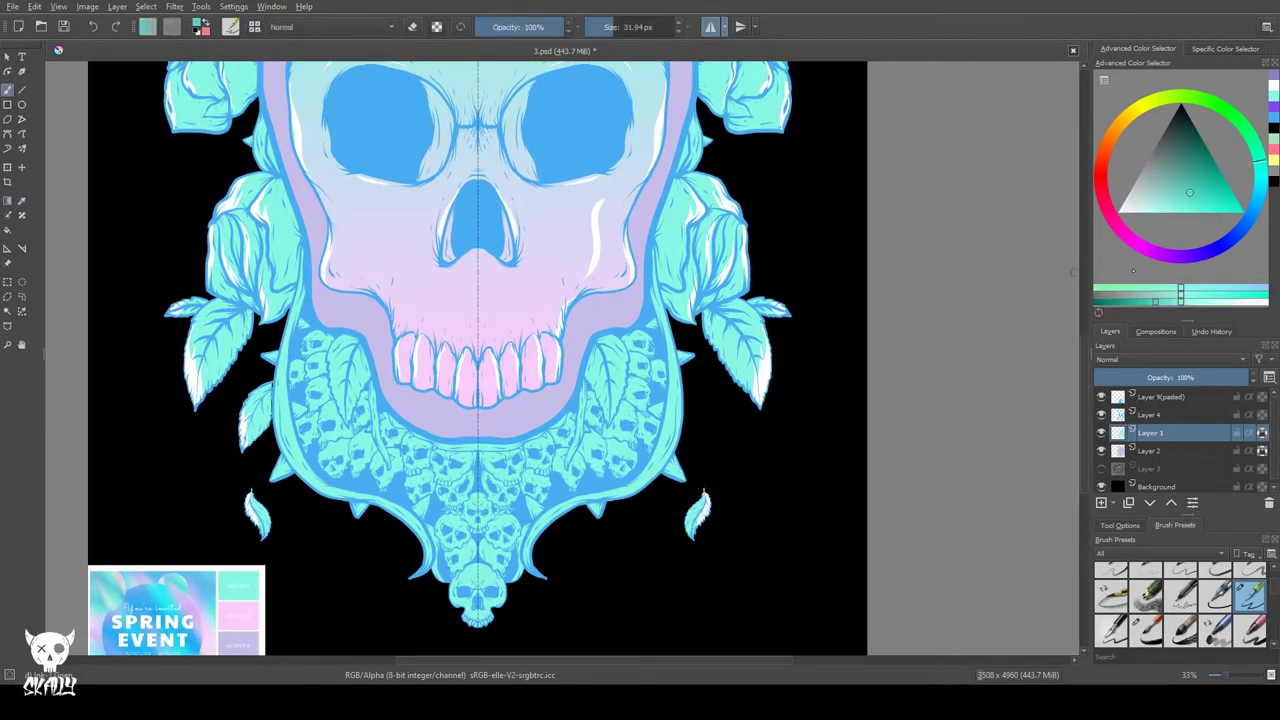
click(1167, 294)
click(1148, 302)
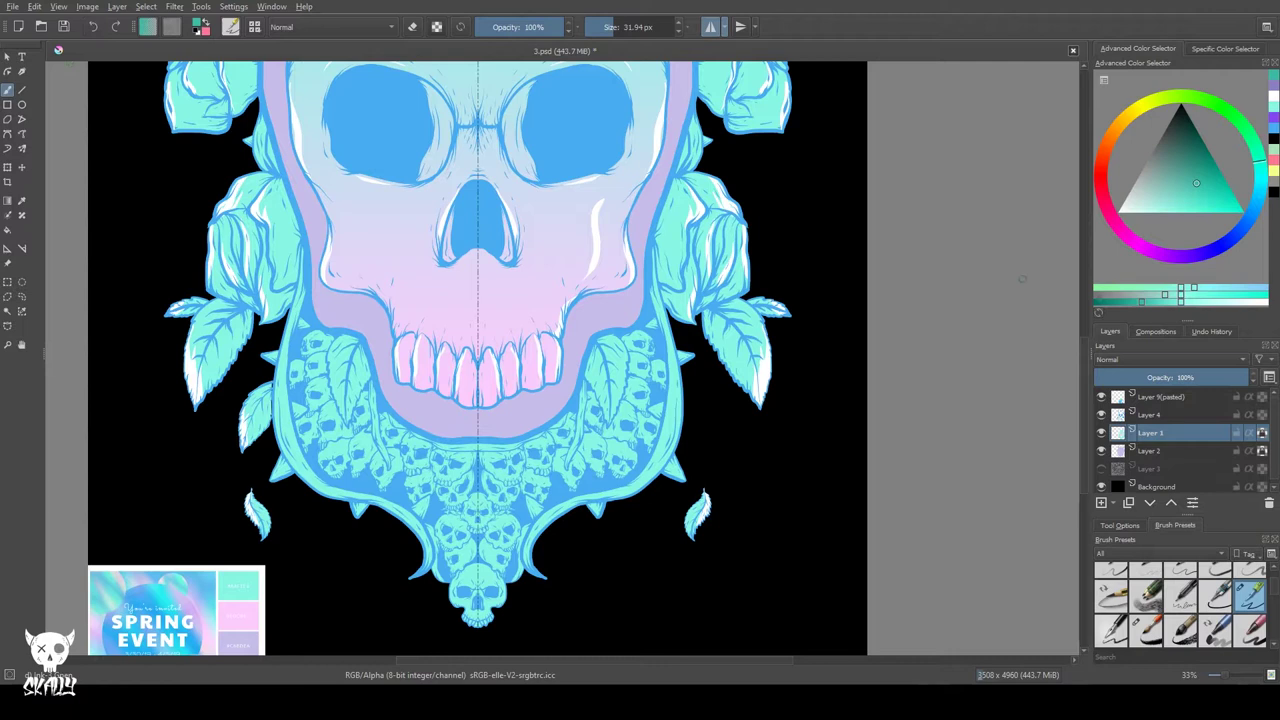
- Sample the mint colour from the rose and pick a darker teal shade of it for the brush
click(22, 201)
click(272, 237)
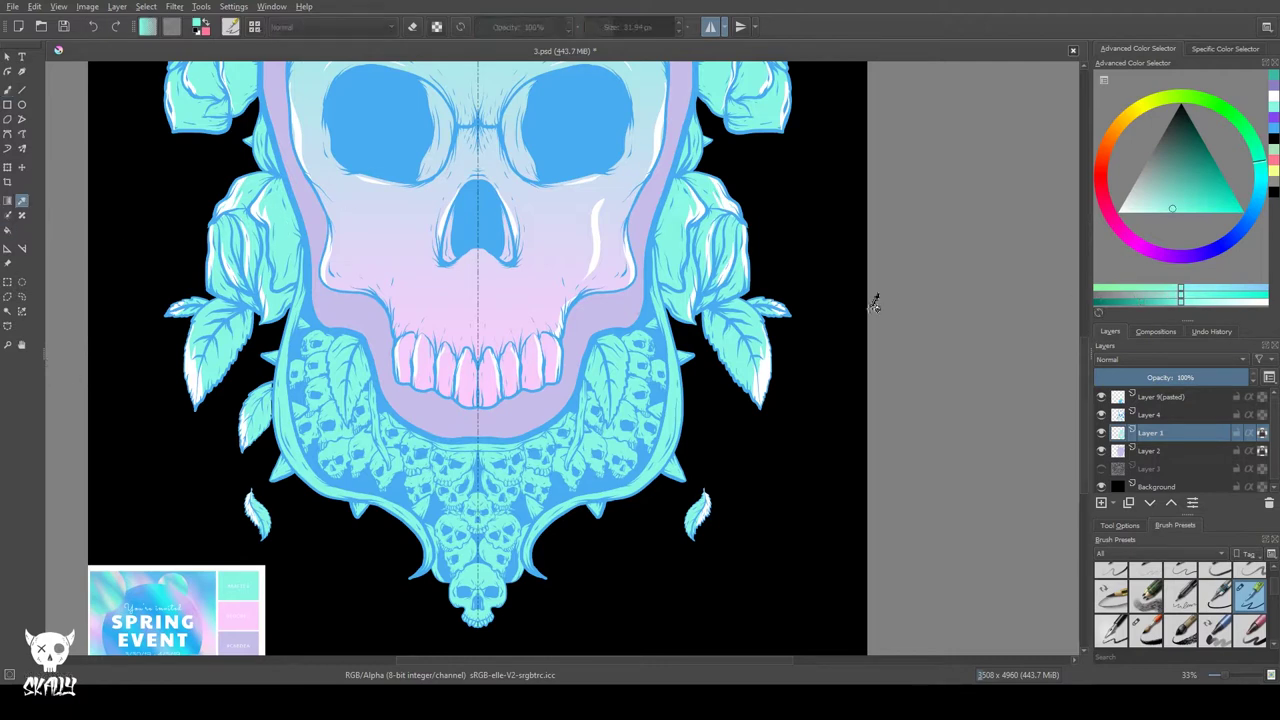
click(9, 90)
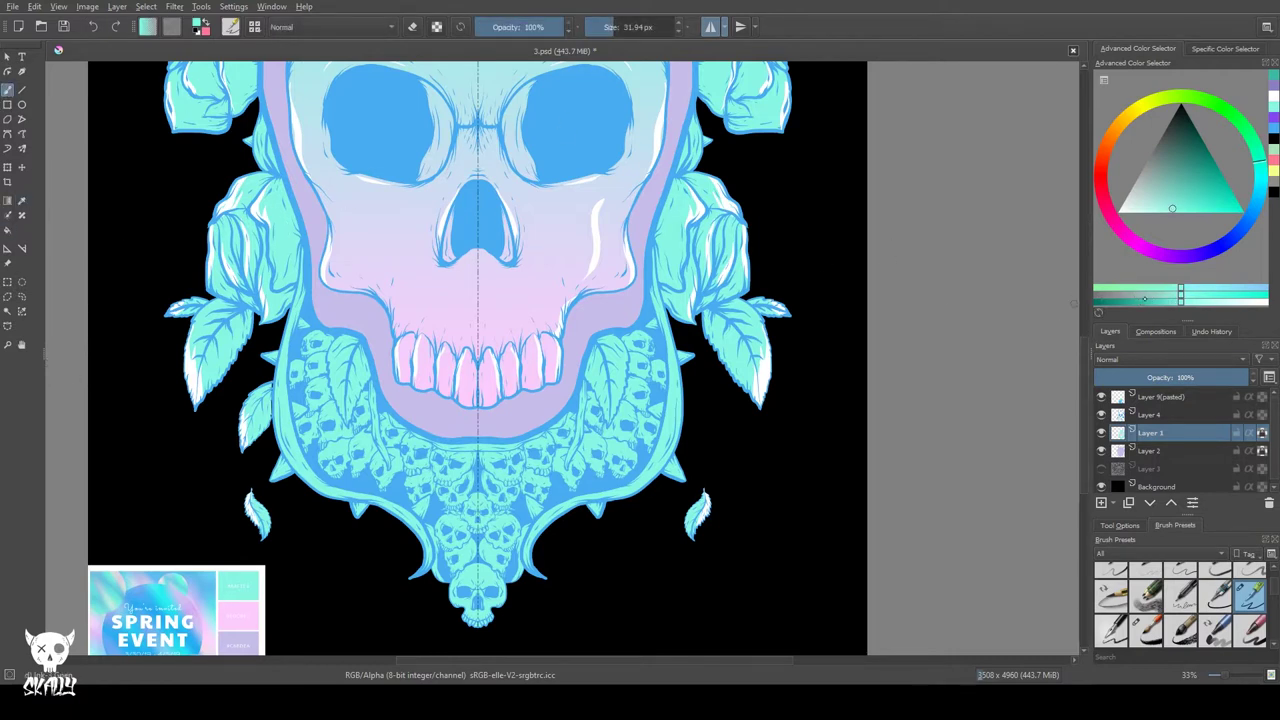
click(1165, 302)
- Try several darker teal shades with test strokes on the leaf beside the jaw, and undo the strokes
drag(334, 352, 340, 402)
key(ctrl+z)
mouse_move(336, 342)
mouse_down()
mouse_move(353, 339)
mouse_move(367, 378)
mouse_up()
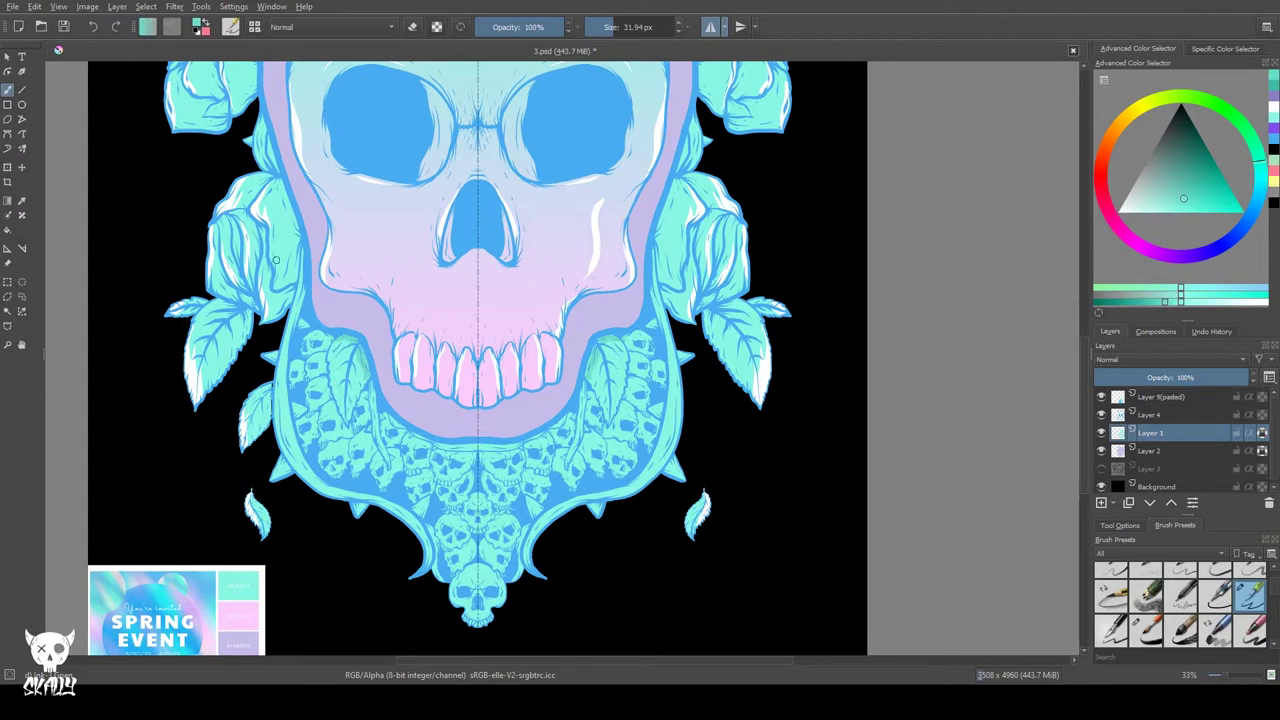
click(1140, 301)
drag(333, 338, 355, 341)
click(93, 27)
click(1150, 301)
click(93, 27)
- Choose a darker teal and paint mirrored shading on the leaf's edges, the stem's upper end and the skulls touching them beside the jaw
scroll(311, 380, up, 3)
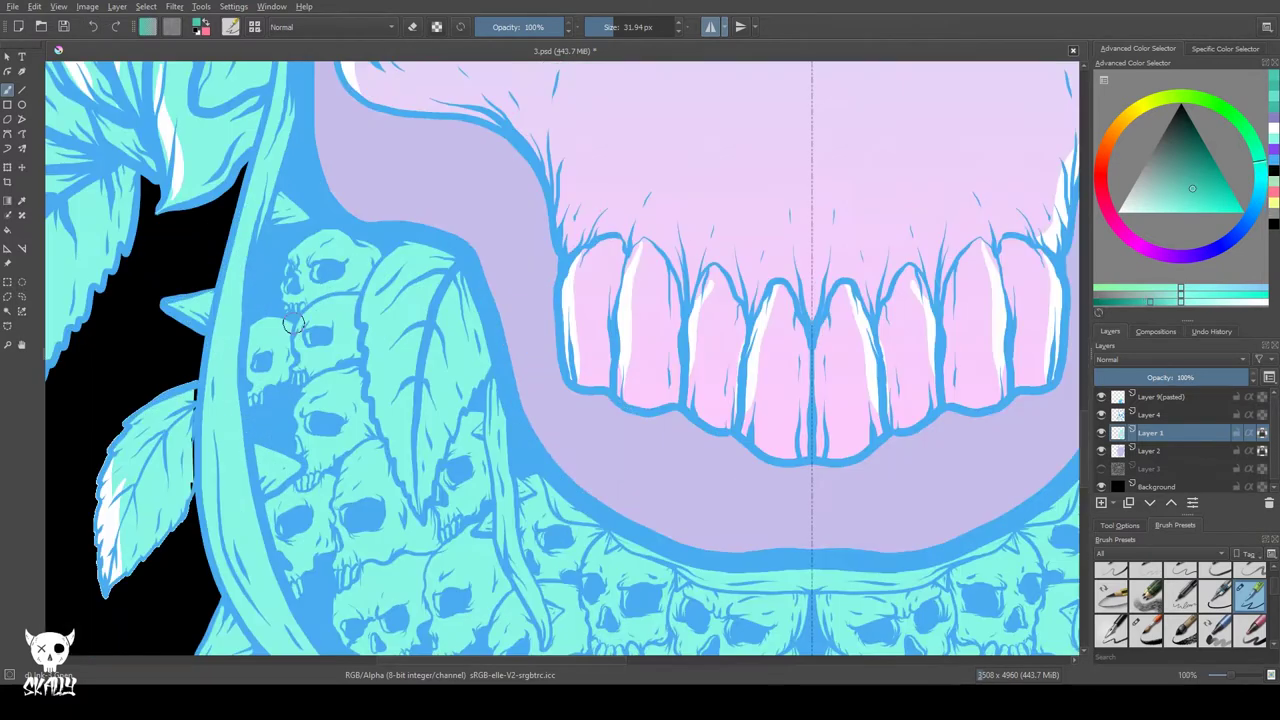
click(1158, 301)
mouse_move(434, 256)
mouse_down()
mouse_move(453, 264)
mouse_move(427, 250)
mouse_move(374, 254)
mouse_move(356, 285)
mouse_up()
mouse_move(320, 240)
mouse_down()
mouse_move(346, 242)
mouse_move(318, 236)
mouse_move(348, 268)
mouse_move(344, 289)
mouse_up()
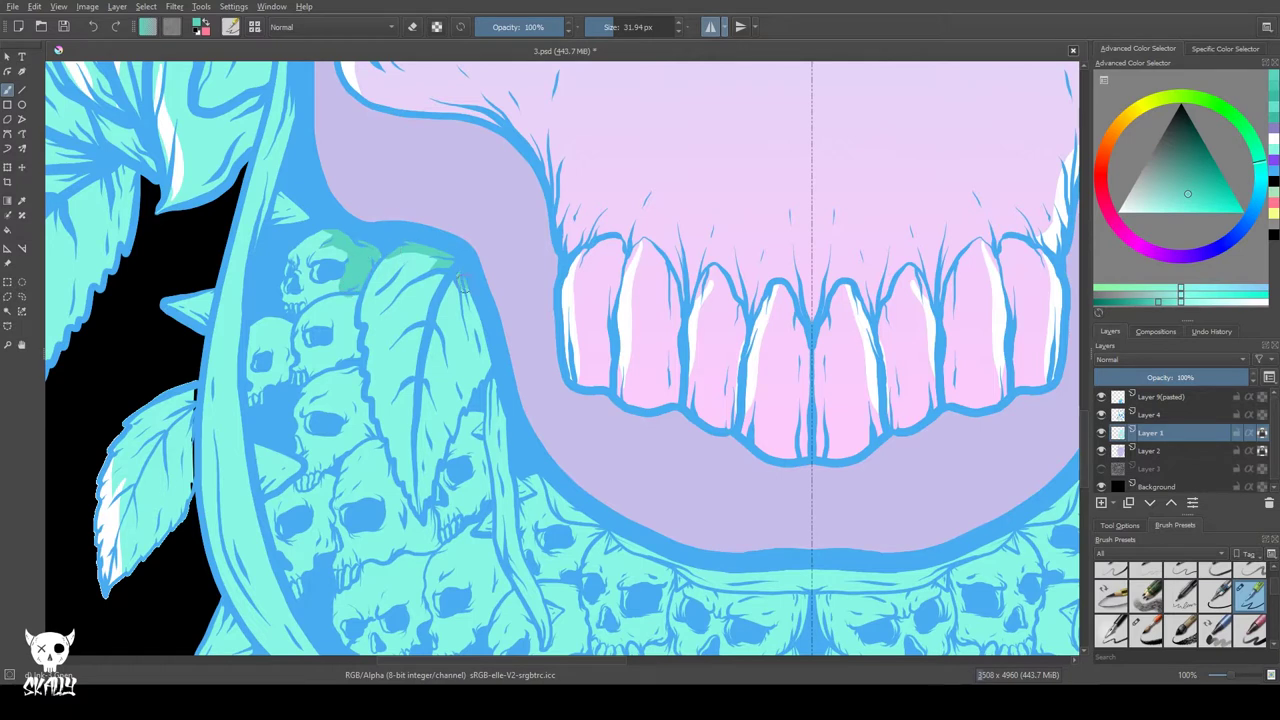
drag(458, 270, 488, 372)
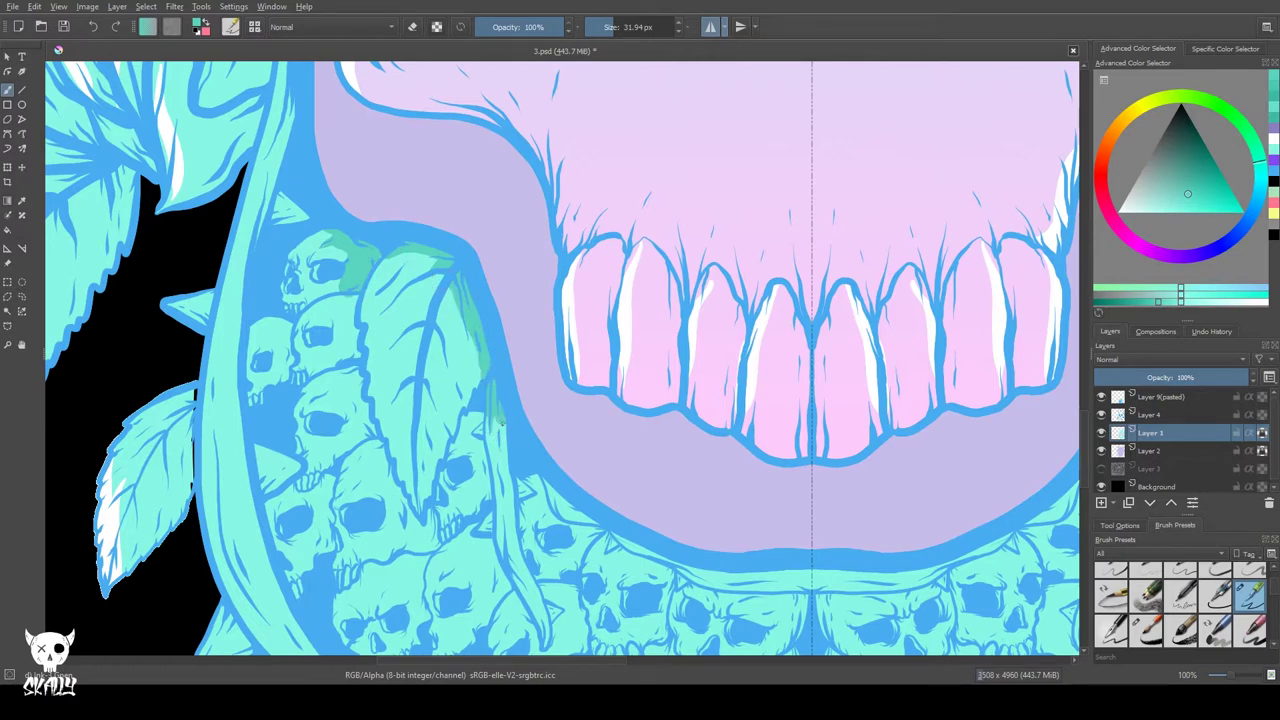
drag(494, 426, 504, 336)
drag(492, 323, 467, 357)
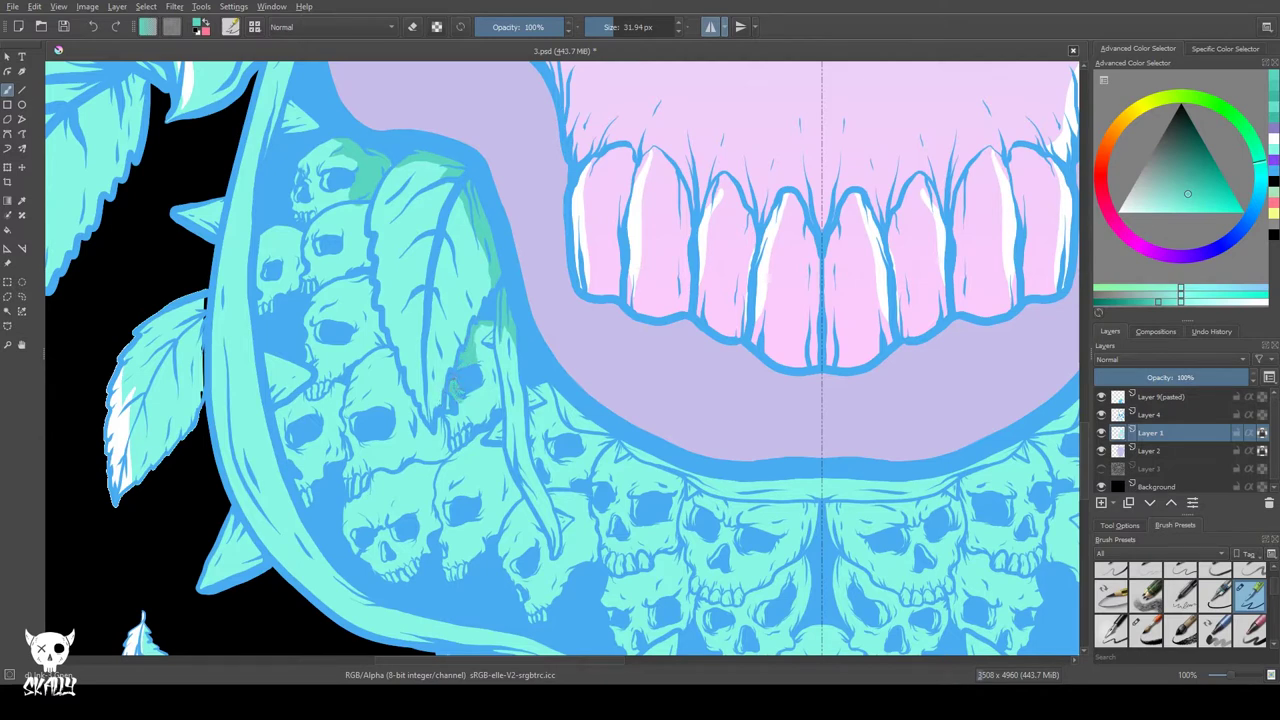
drag(478, 340, 450, 460)
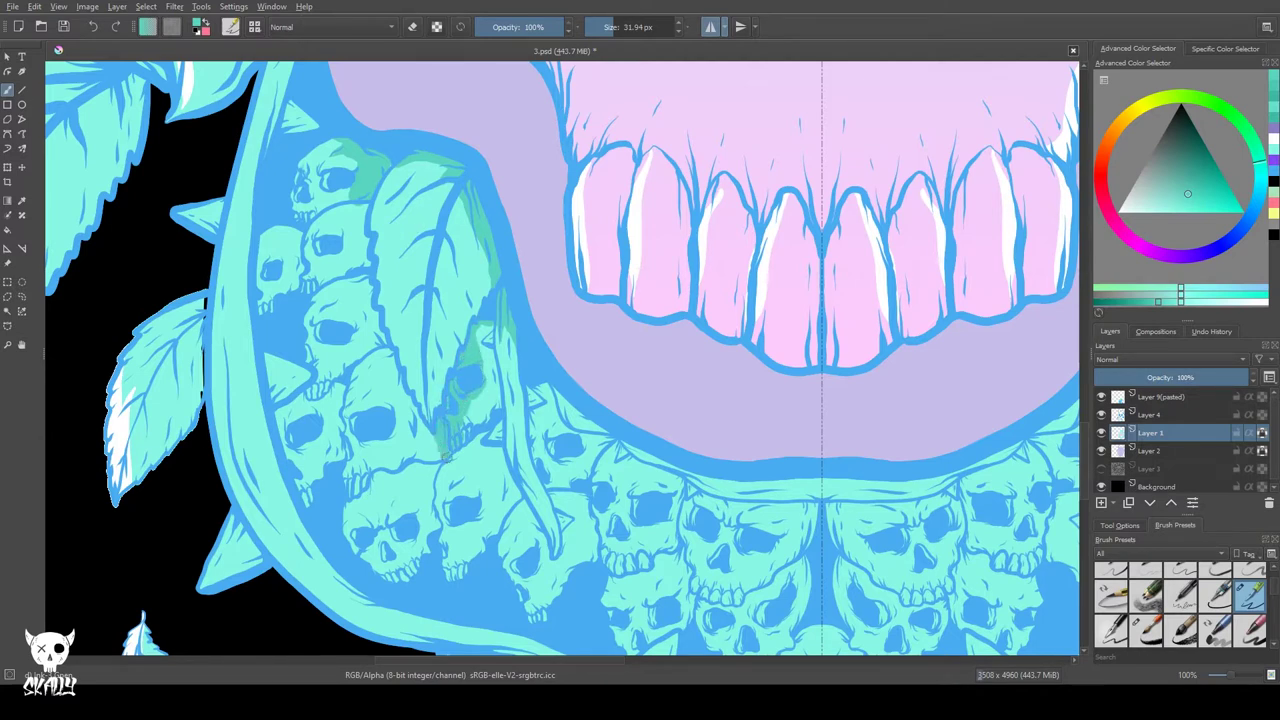
drag(376, 350, 438, 448)
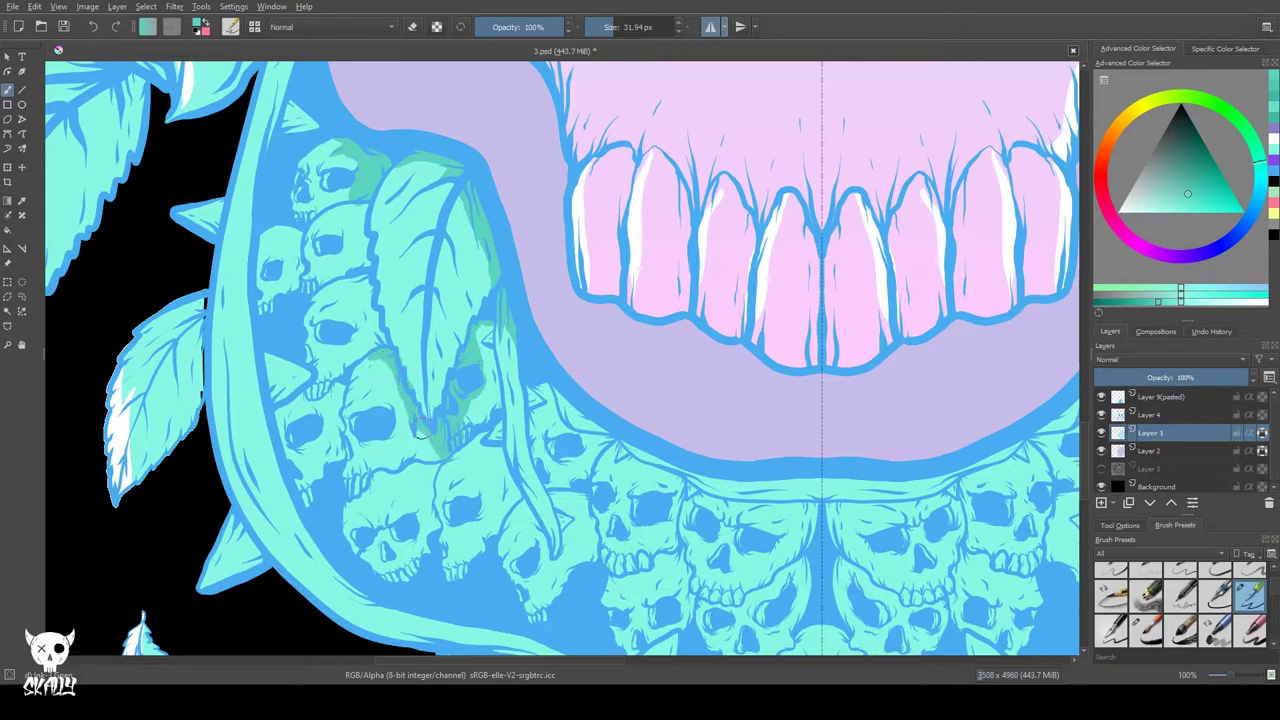
key(ctrl+z)
key(ctrl+z)
key(ctrl+z)
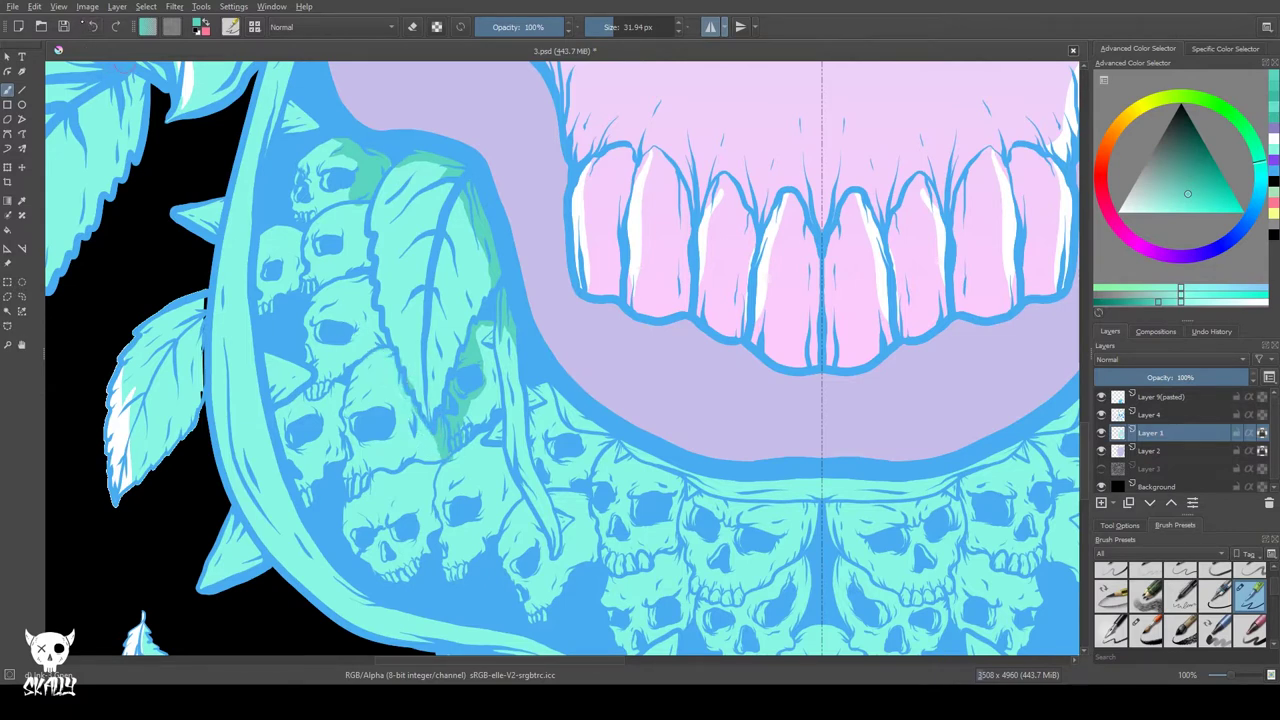
- Paint mirrored teal shading on the column of small skulls along the outer side of the leaf, where the leaf overlaps them
mouse_move(360, 358)
mouse_down()
mouse_move(436, 458)
mouse_move(382, 352)
mouse_up()
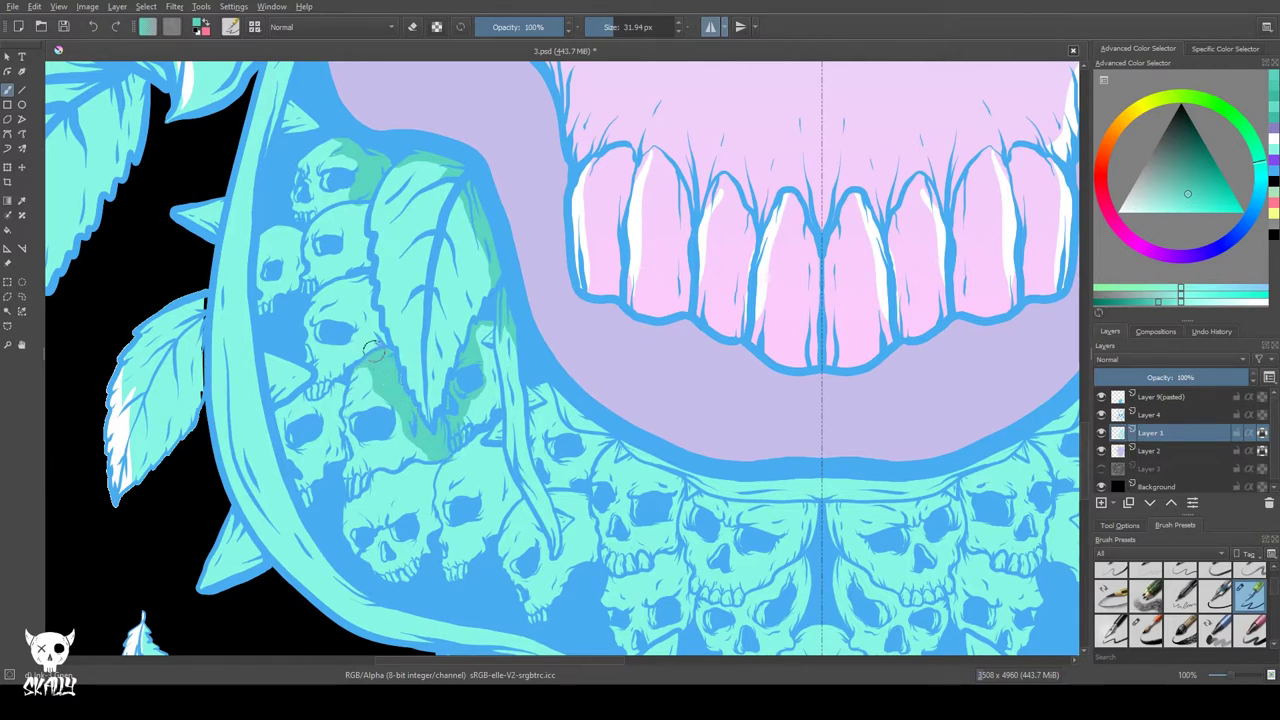
drag(368, 353, 365, 285)
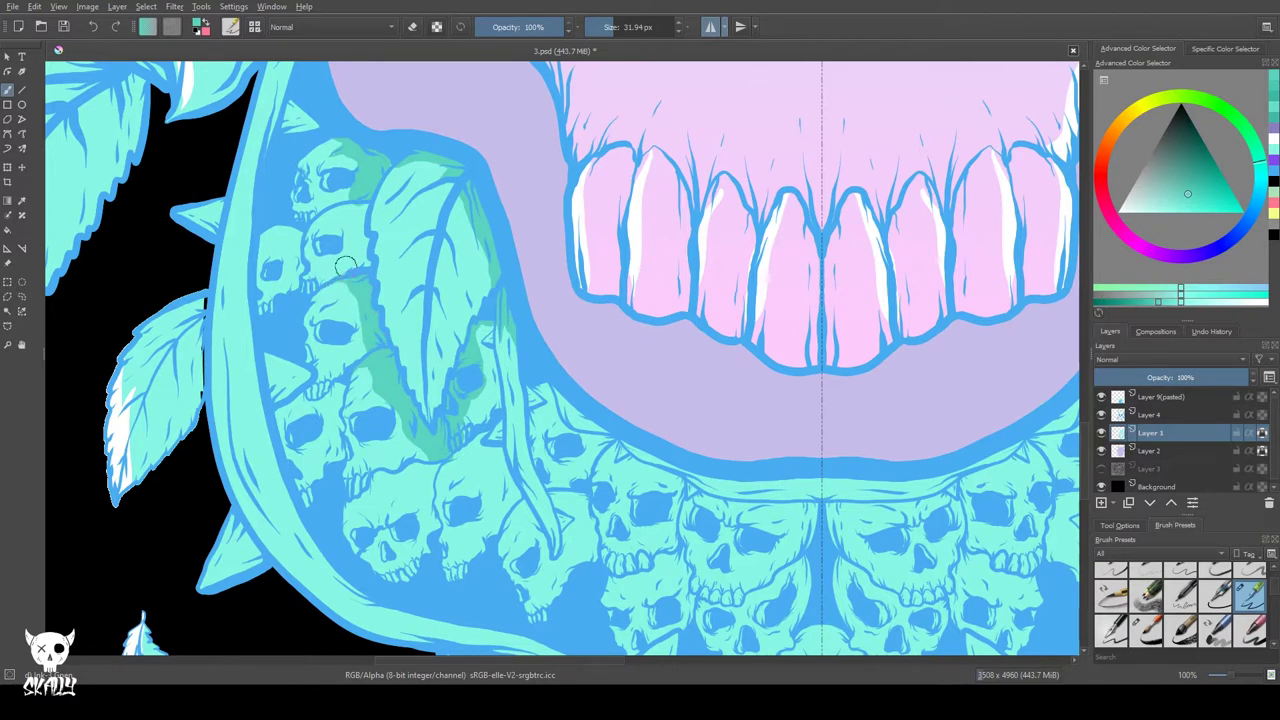
mouse_move(381, 176)
mouse_down()
mouse_move(456, 166)
mouse_move(393, 177)
mouse_move(415, 175)
mouse_up()
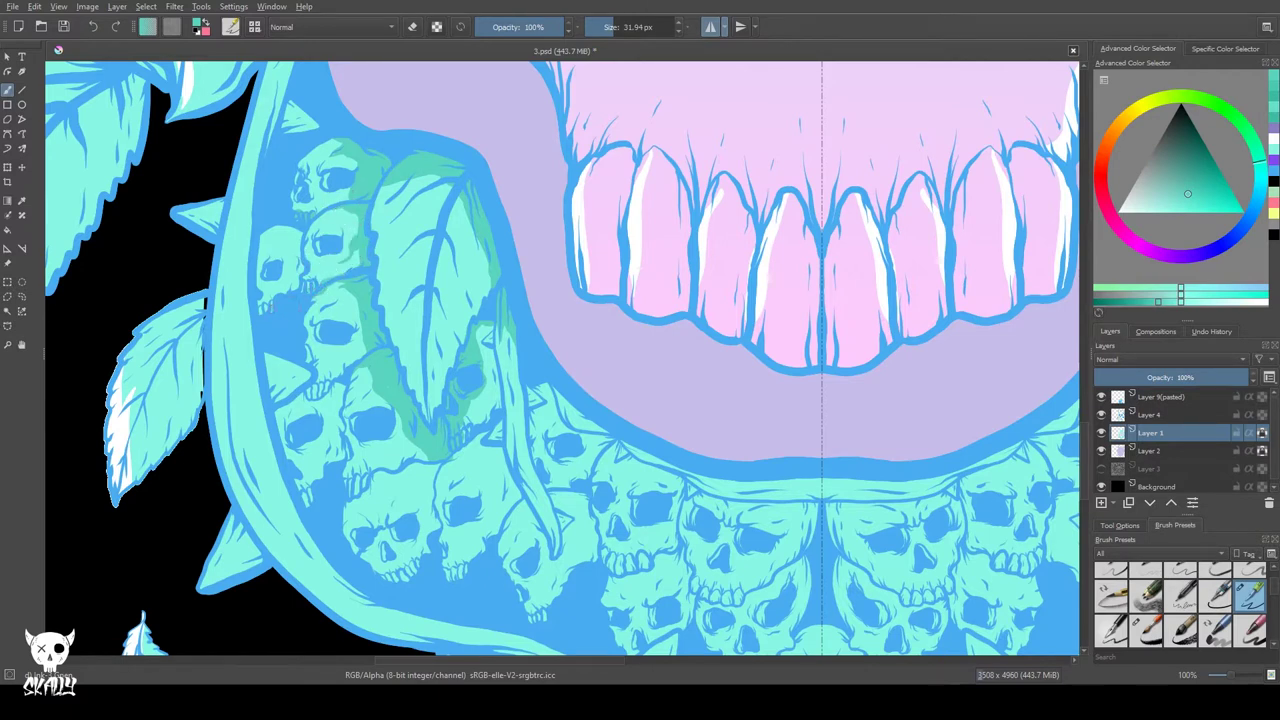
mouse_move(274, 227)
mouse_down()
mouse_move(299, 238)
mouse_move(296, 288)
mouse_up()
drag(267, 226, 295, 279)
- Paint mirrored teal shading on the foreheads and sides of the small skulls below the leaf tip
mouse_move(298, 384)
mouse_down()
mouse_move(220, 245)
mouse_move(261, 299)
mouse_move(248, 265)
mouse_move(212, 268)
mouse_move(258, 262)
mouse_up()
mouse_move(268, 372)
mouse_down()
mouse_move(302, 336)
mouse_move(360, 315)
mouse_move(346, 307)
mouse_move(357, 332)
mouse_move(341, 342)
mouse_move(345, 398)
mouse_up()
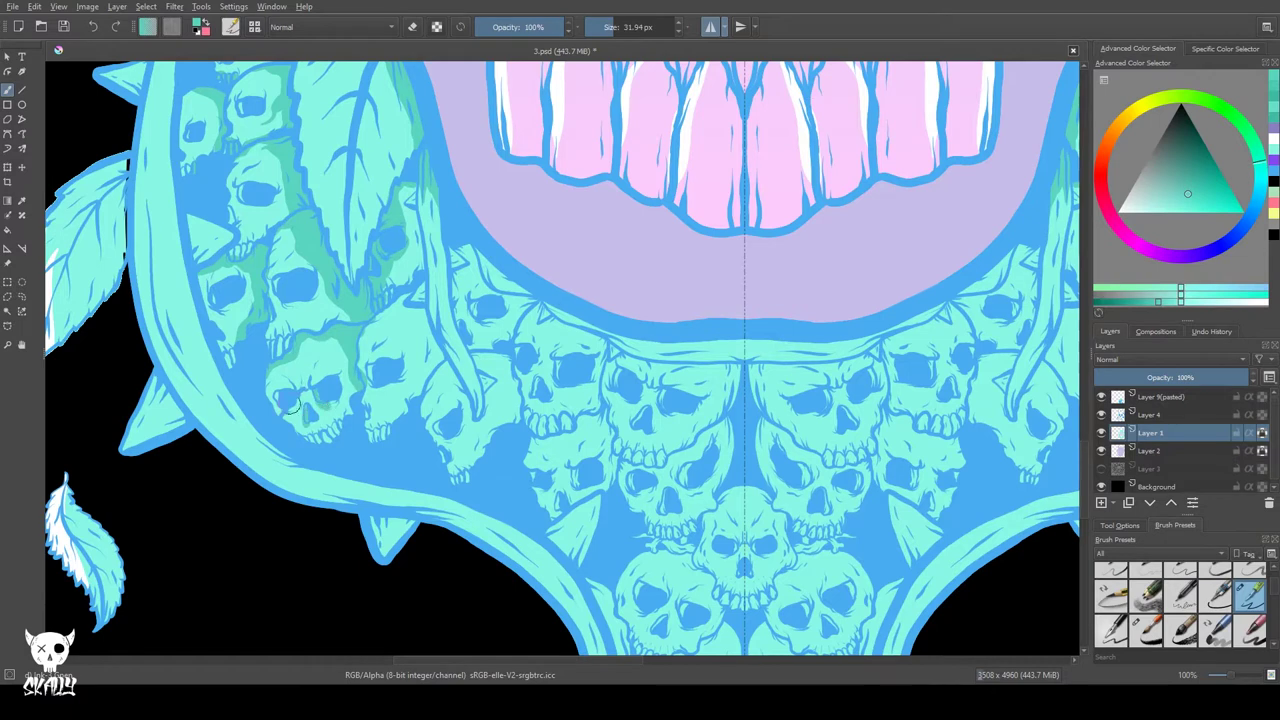
drag(290, 355, 272, 369)
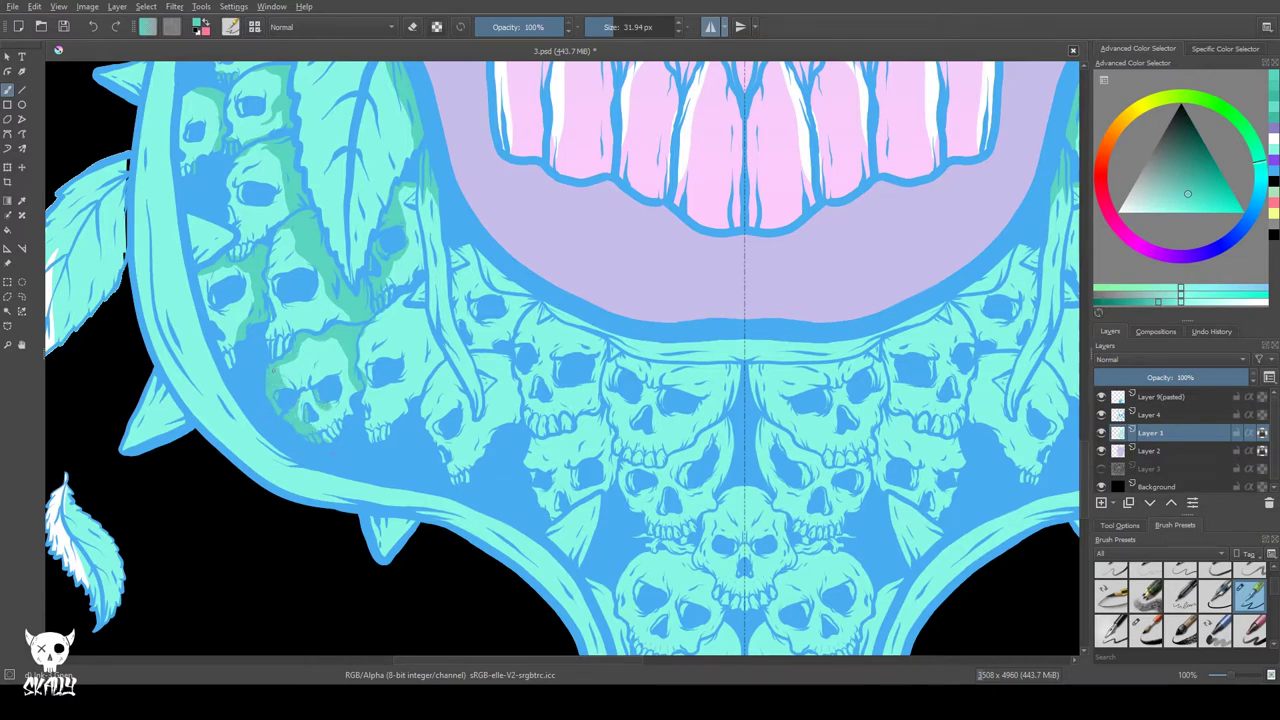
drag(194, 282, 231, 362)
key(ctrl+z)
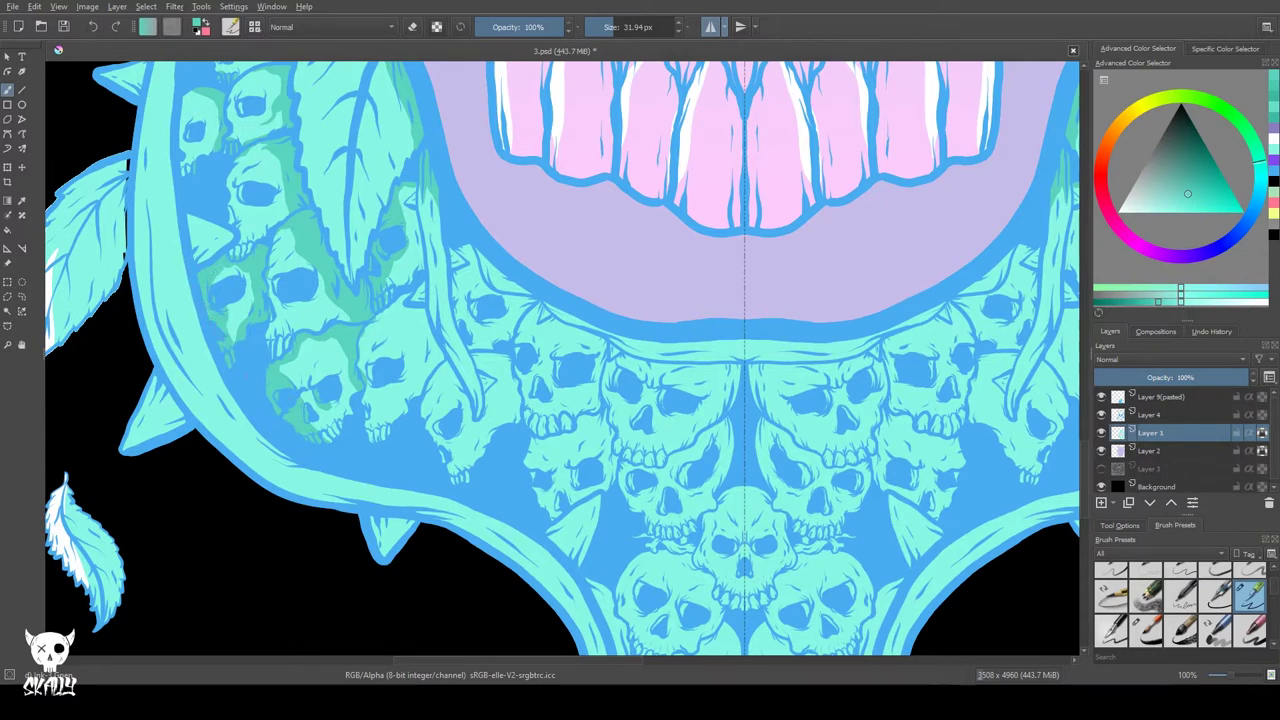
- Shade the outer sides of the upper small skulls nearest the thorny frame with mirrored teal strokes
drag(236, 165, 224, 226)
drag(240, 156, 265, 142)
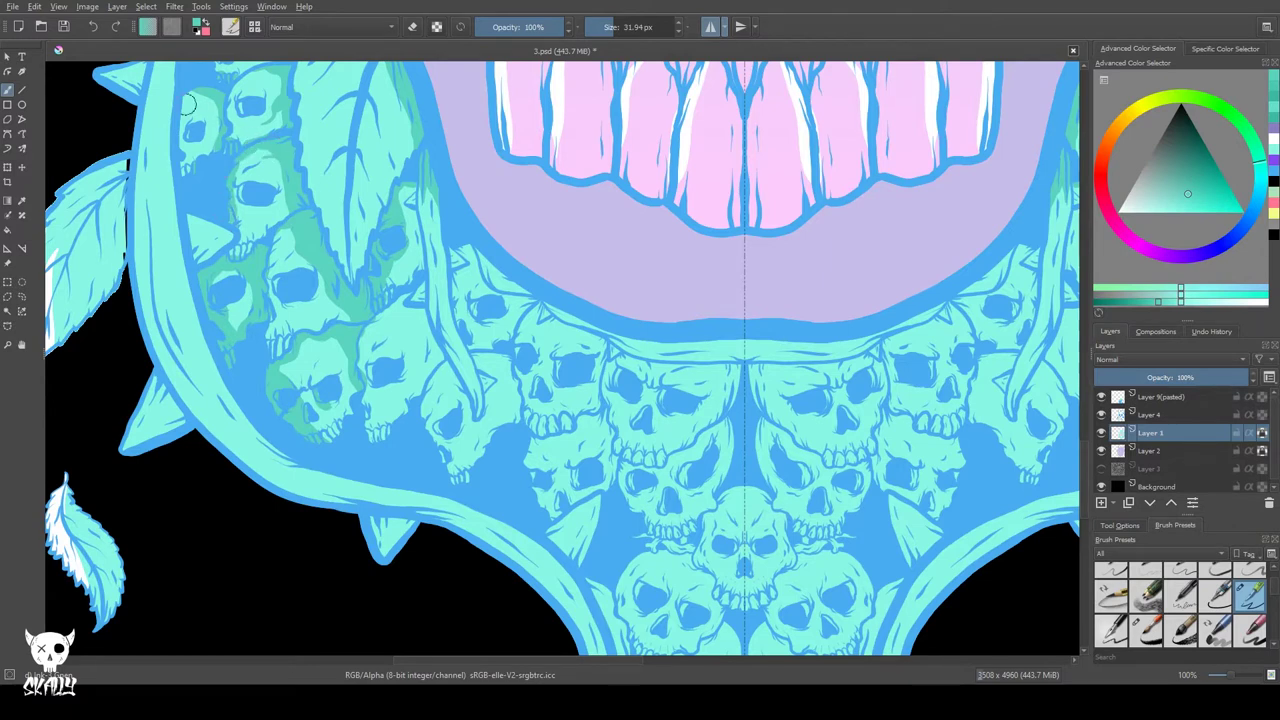
drag(197, 92, 185, 147)
drag(226, 83, 249, 234)
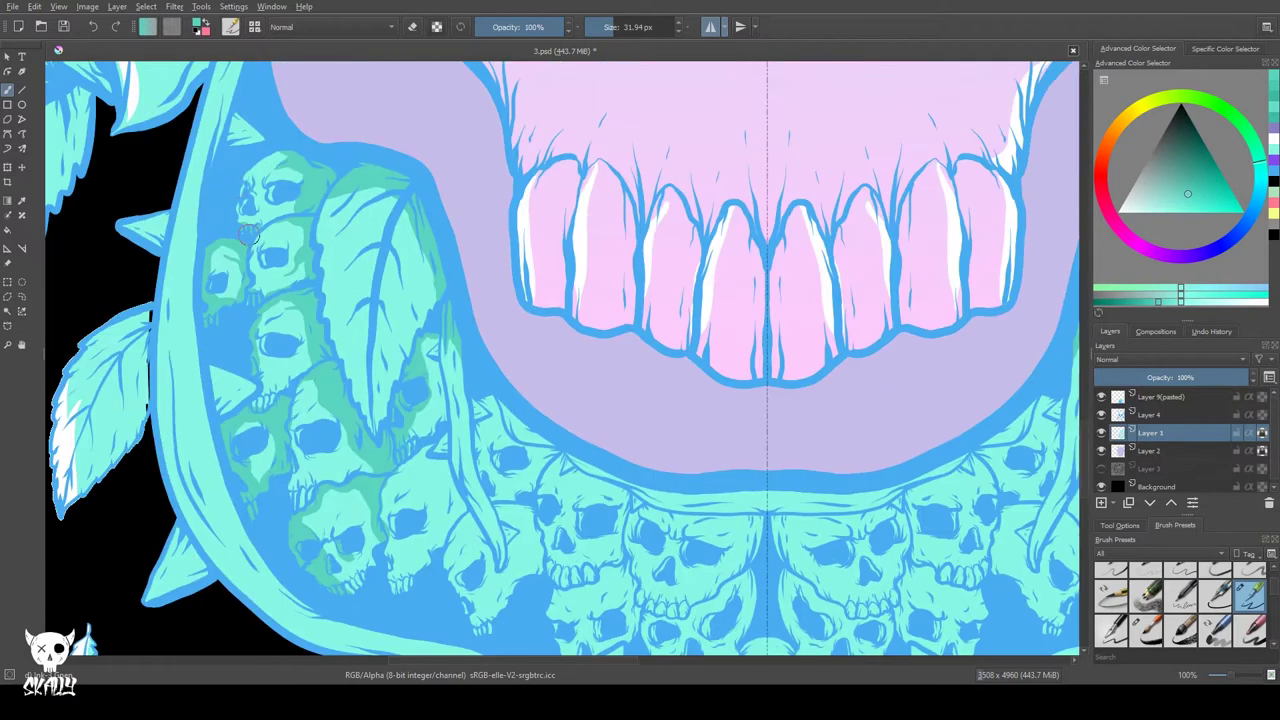
drag(262, 160, 288, 155)
- Shade the two lower small skulls next to the hanging stem with mirrored teal strokes
drag(371, 411, 169, 237)
mouse_move(214, 281)
mouse_down()
mouse_move(228, 273)
mouse_move(245, 288)
mouse_move(260, 340)
mouse_move(240, 371)
mouse_move(252, 360)
mouse_move(296, 414)
mouse_move(304, 402)
mouse_move(296, 436)
mouse_up()
mouse_move(250, 352)
mouse_down()
mouse_move(262, 378)
mouse_move(248, 404)
mouse_up()
mouse_move(178, 312)
mouse_down()
mouse_move(219, 286)
mouse_move(187, 306)
mouse_move(234, 322)
mouse_up()
mouse_move(186, 304)
mouse_down()
mouse_move(168, 324)
mouse_move(188, 344)
mouse_move(197, 412)
mouse_up()
drag(252, 368, 254, 418)
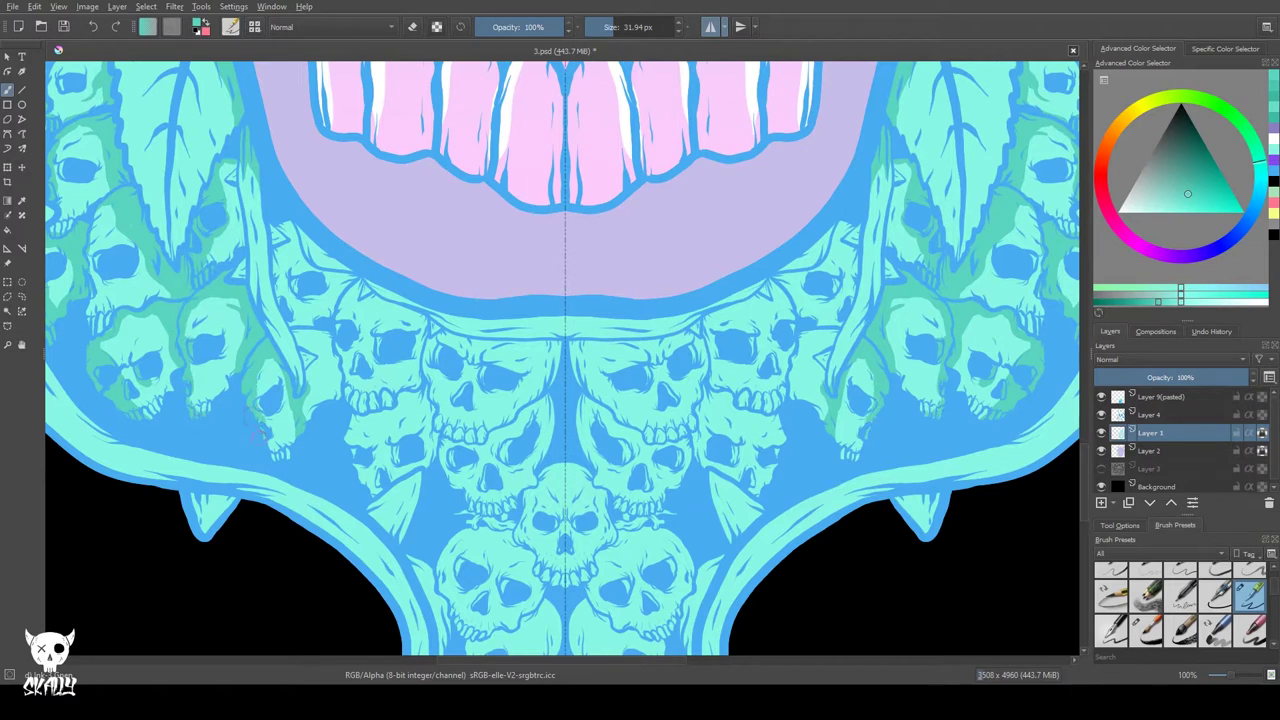
- Paint mirrored teal shading on the foreheads and sides of the small skulls directly beneath the chin
mouse_move(277, 357)
mouse_down()
mouse_move(281, 371)
mouse_move(331, 338)
mouse_up()
key(ctrl+z)
mouse_move(352, 290)
mouse_down()
mouse_move(482, 345)
mouse_move(557, 349)
mouse_move(526, 394)
mouse_up()
drag(548, 342, 530, 380)
mouse_move(460, 357)
mouse_down()
mouse_move(534, 356)
mouse_move(524, 362)
mouse_up()
drag(433, 340, 432, 380)
mouse_move(443, 444)
mouse_down()
mouse_move(442, 468)
mouse_move(470, 440)
mouse_move(496, 448)
mouse_up()
click(93, 27)
drag(547, 398, 512, 426)
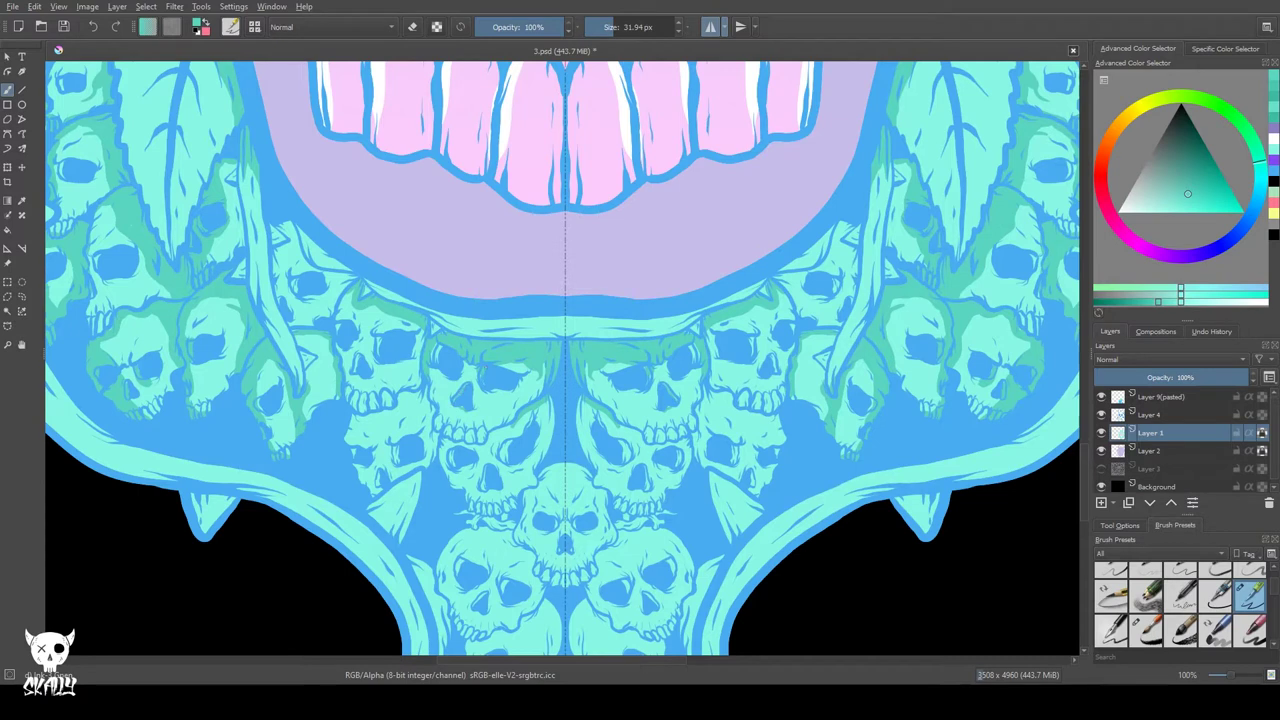
- Shade the small skulls and thorn between the hanging stem and the central skulls with mirrored teal strokes
drag(348, 302, 414, 324)
mouse_move(326, 274)
mouse_down()
mouse_move(352, 280)
mouse_move(344, 289)
mouse_up()
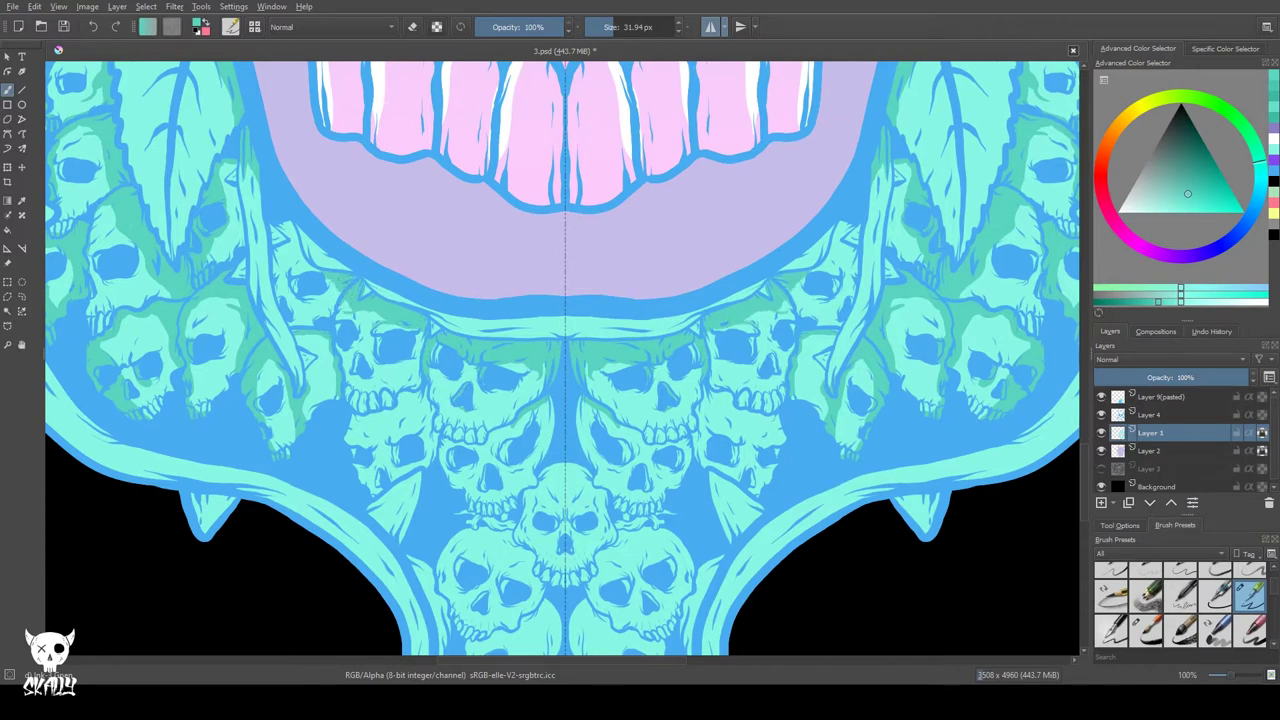
mouse_move(313, 240)
mouse_down()
mouse_move(300, 268)
mouse_move(292, 236)
mouse_move(276, 270)
mouse_move(282, 254)
mouse_up()
key(ctrl+z)
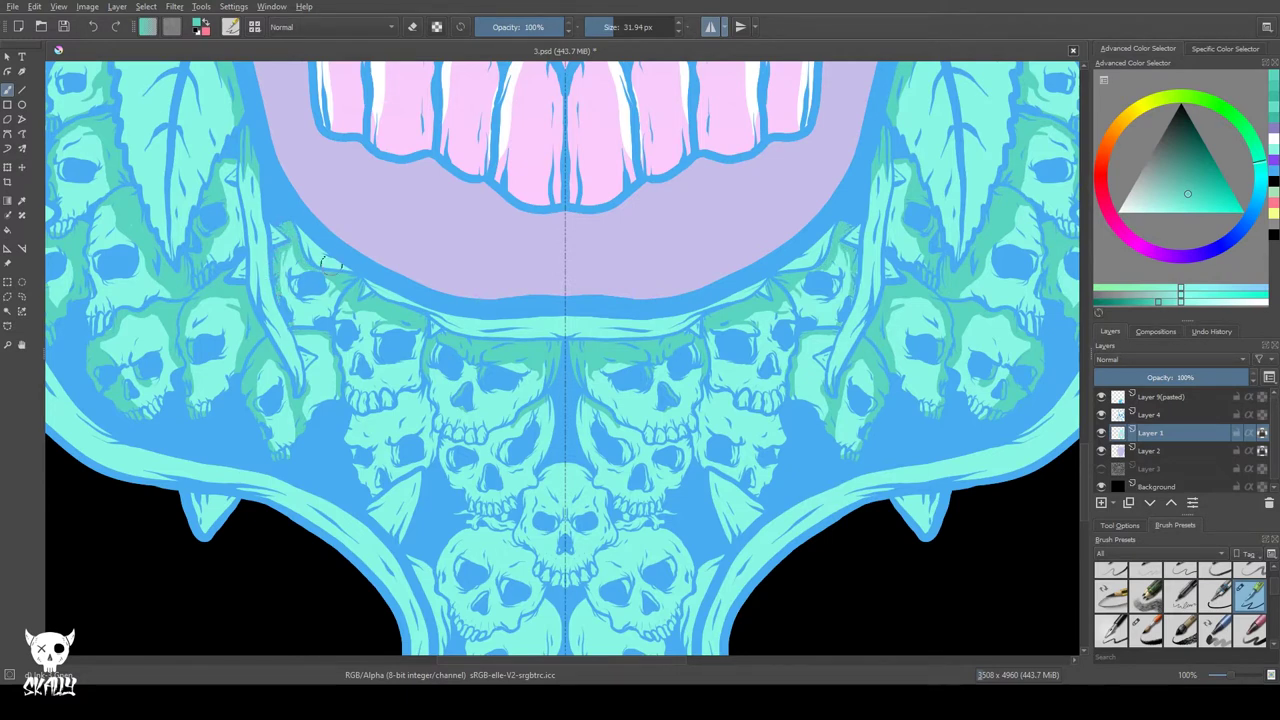
mouse_move(346, 306)
mouse_down()
mouse_move(385, 319)
mouse_move(344, 316)
mouse_move(355, 323)
mouse_move(409, 327)
mouse_move(363, 333)
mouse_move(414, 329)
mouse_move(408, 380)
mouse_move(414, 402)
mouse_move(422, 388)
mouse_move(433, 455)
mouse_up()
mouse_move(410, 378)
mouse_down()
mouse_move(394, 411)
mouse_move(357, 418)
mouse_move(416, 402)
mouse_up()
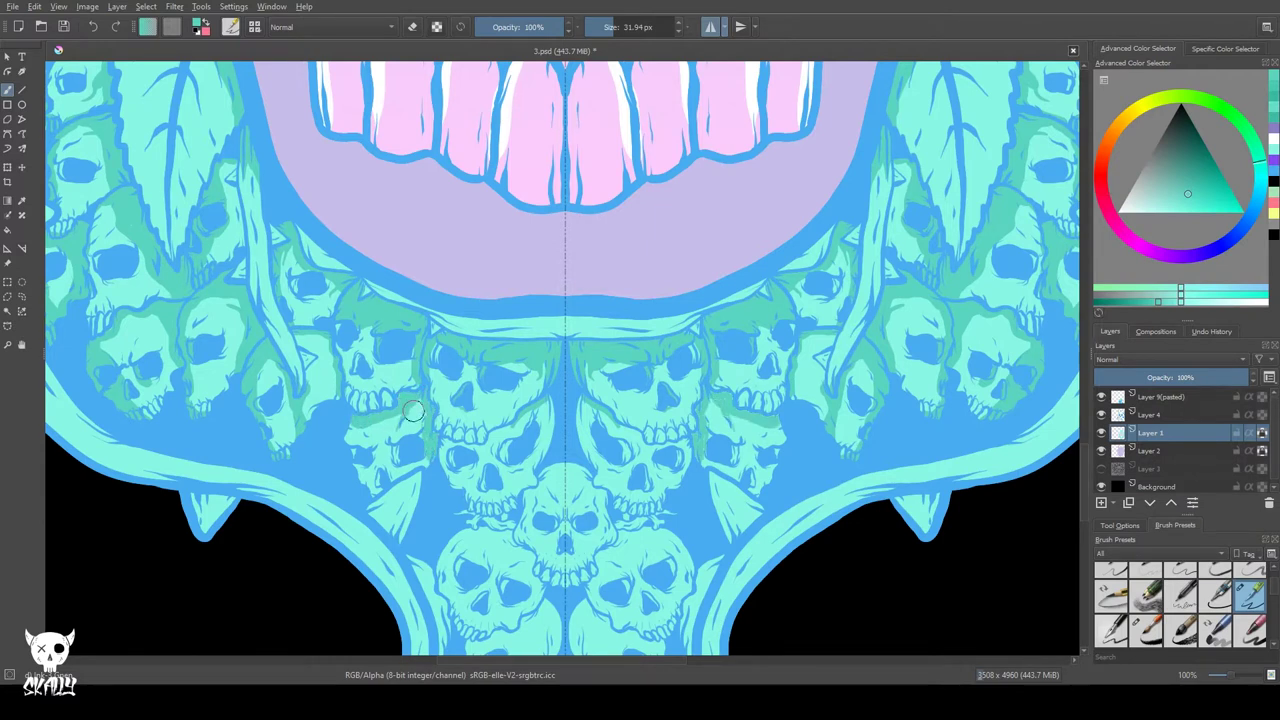
drag(349, 442, 350, 425)
- Paint mirrored teal shading on the central stack of skulls leading down to the bottom tip
mouse_move(514, 430)
mouse_down()
mouse_move(444, 452)
mouse_move(442, 441)
mouse_move(436, 484)
mouse_move(452, 467)
mouse_move(482, 477)
mouse_move(470, 501)
mouse_move(486, 497)
mouse_move(502, 443)
mouse_move(486, 461)
mouse_move(577, 481)
mouse_move(545, 490)
mouse_move(513, 525)
mouse_move(567, 467)
mouse_move(552, 497)
mouse_up()
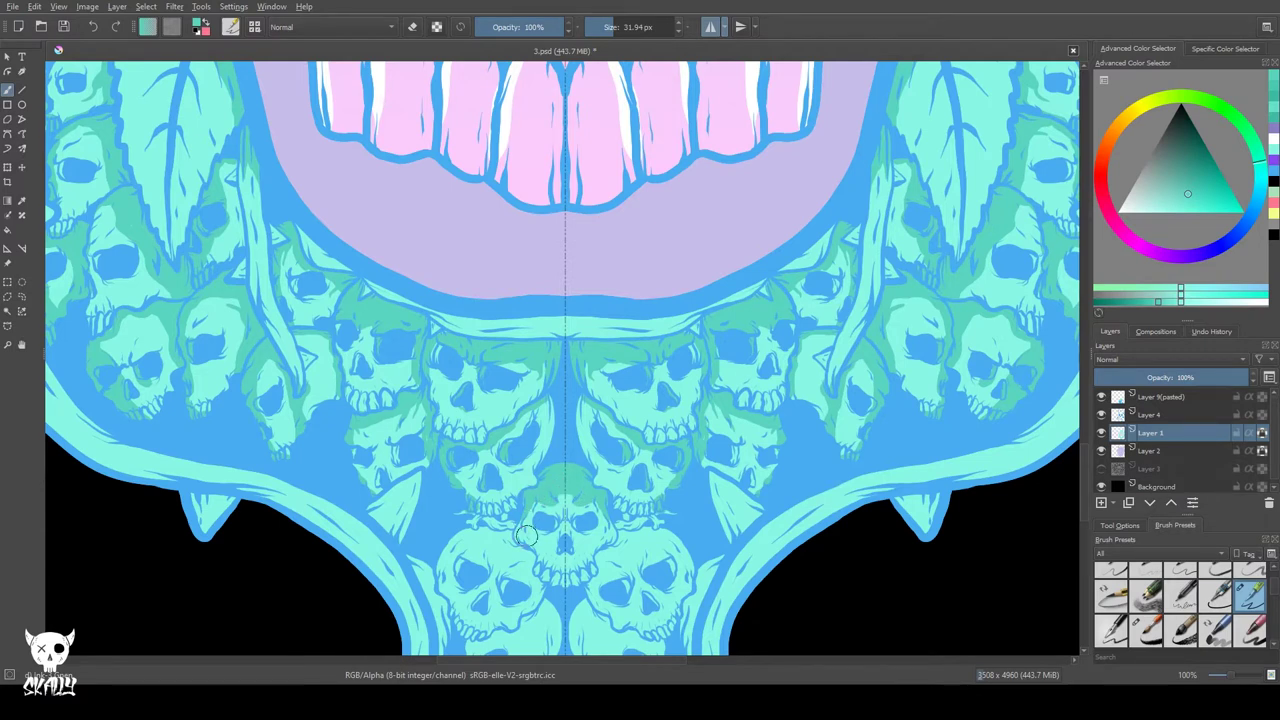
mouse_move(441, 540)
mouse_down()
mouse_move(451, 418)
mouse_move(510, 408)
mouse_move(541, 436)
mouse_move(549, 467)
mouse_up()
mouse_move(512, 422)
mouse_down()
mouse_move(543, 438)
mouse_move(500, 416)
mouse_up()
mouse_move(422, 434)
mouse_down()
mouse_move(453, 504)
mouse_move(440, 582)
mouse_move(453, 456)
mouse_move(456, 516)
mouse_move(480, 523)
mouse_move(510, 490)
mouse_move(507, 512)
mouse_move(523, 511)
mouse_move(551, 475)
mouse_move(567, 510)
mouse_move(557, 487)
mouse_move(543, 567)
mouse_move(526, 582)
mouse_move(544, 577)
mouse_move(533, 564)
mouse_move(514, 588)
mouse_move(481, 566)
mouse_move(495, 538)
mouse_move(501, 574)
mouse_up()
mouse_move(495, 561)
mouse_down()
mouse_move(488, 422)
mouse_move(505, 537)
mouse_move(556, 596)
mouse_up()
- Add mirrored teal shading to the lowest skull's edges and the thorns on the outer frame
mouse_move(252, 231)
mouse_down()
mouse_move(363, 374)
mouse_move(465, 474)
mouse_up()
drag(587, 488, 615, 466)
scroll(357, 263, down, 2)
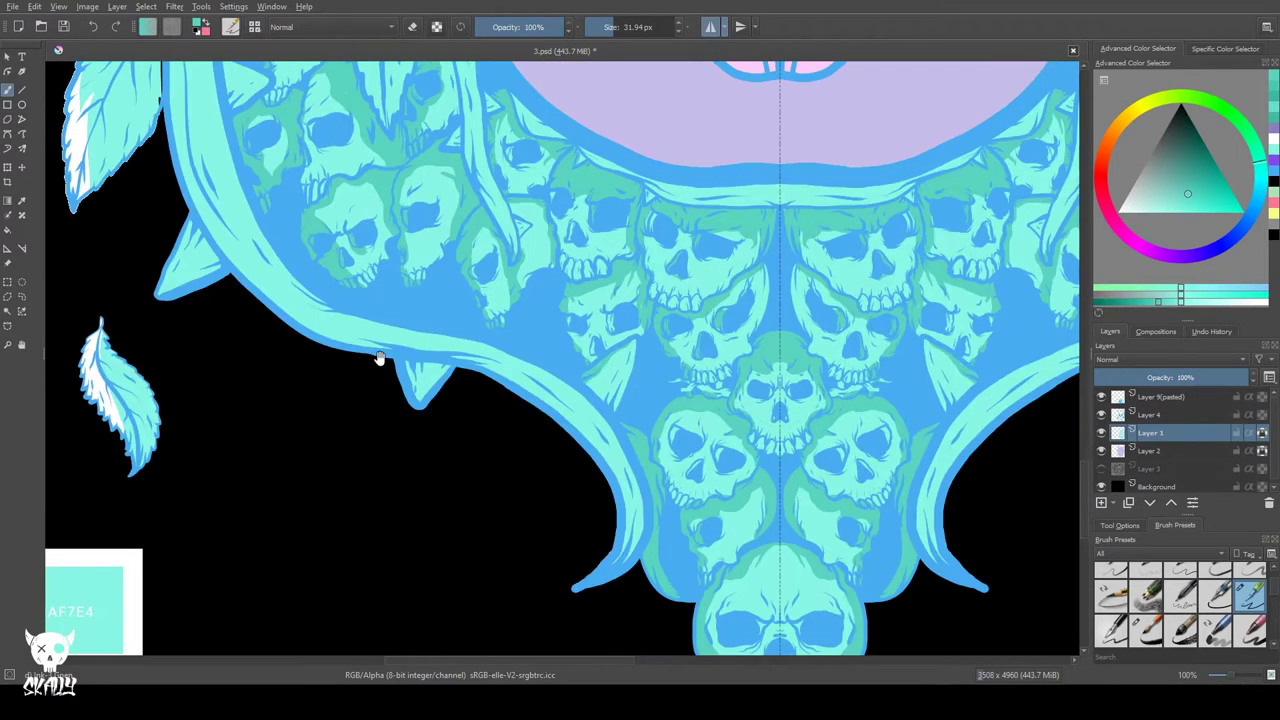
scroll(514, 393, up, 3)
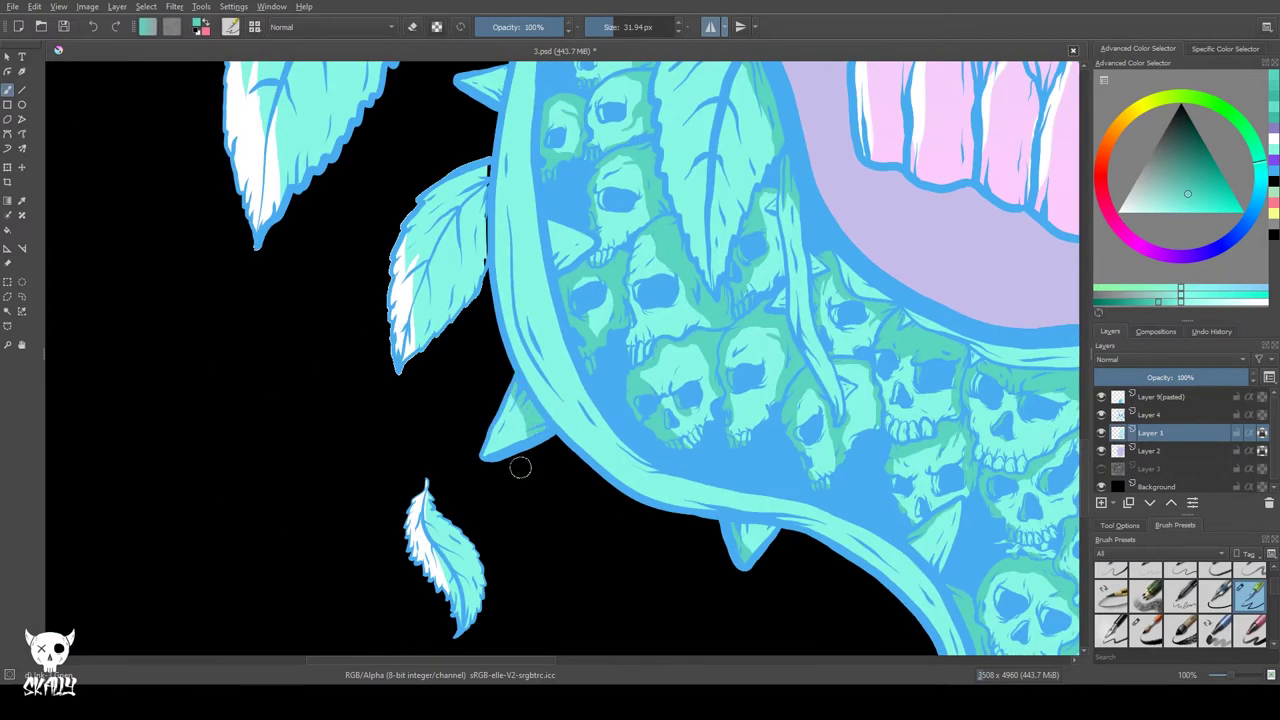
scroll(418, 228, up, 3)
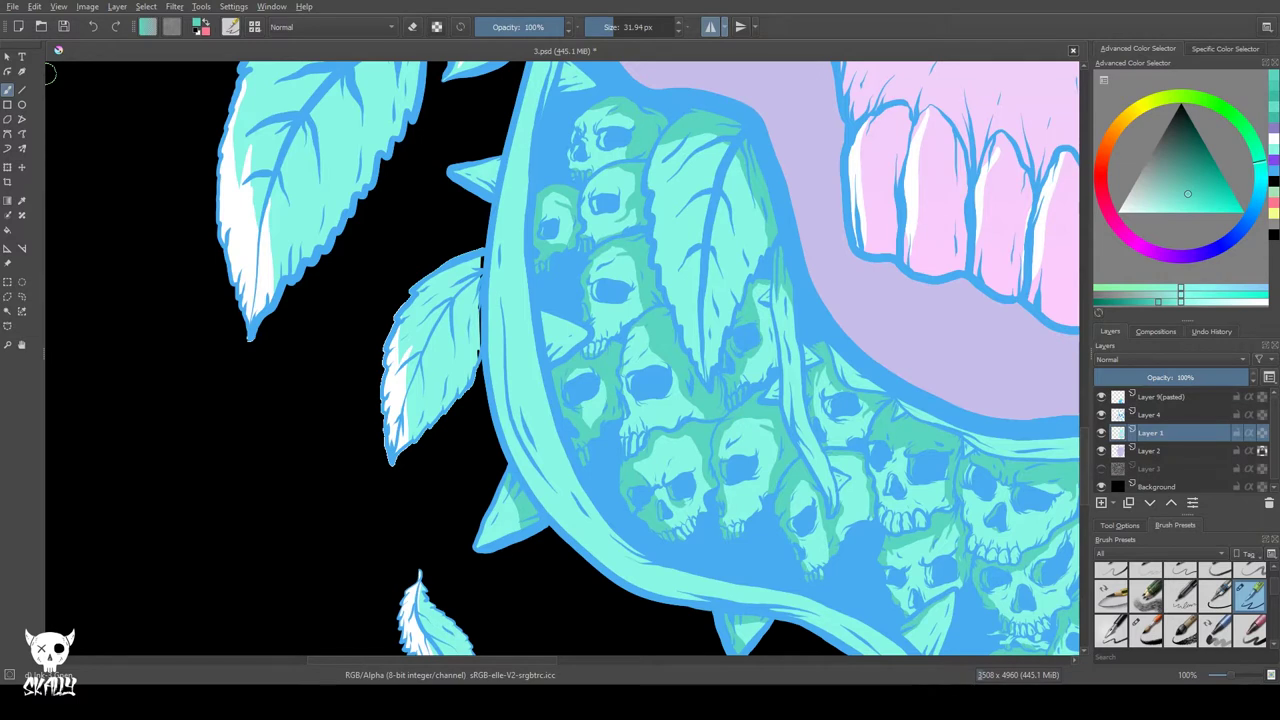
- Hide Layer 2 and erase the stray paint outside the outline of the small leaf beside the frame, using a 9.91 px brush
key(e)
click(1101, 450)
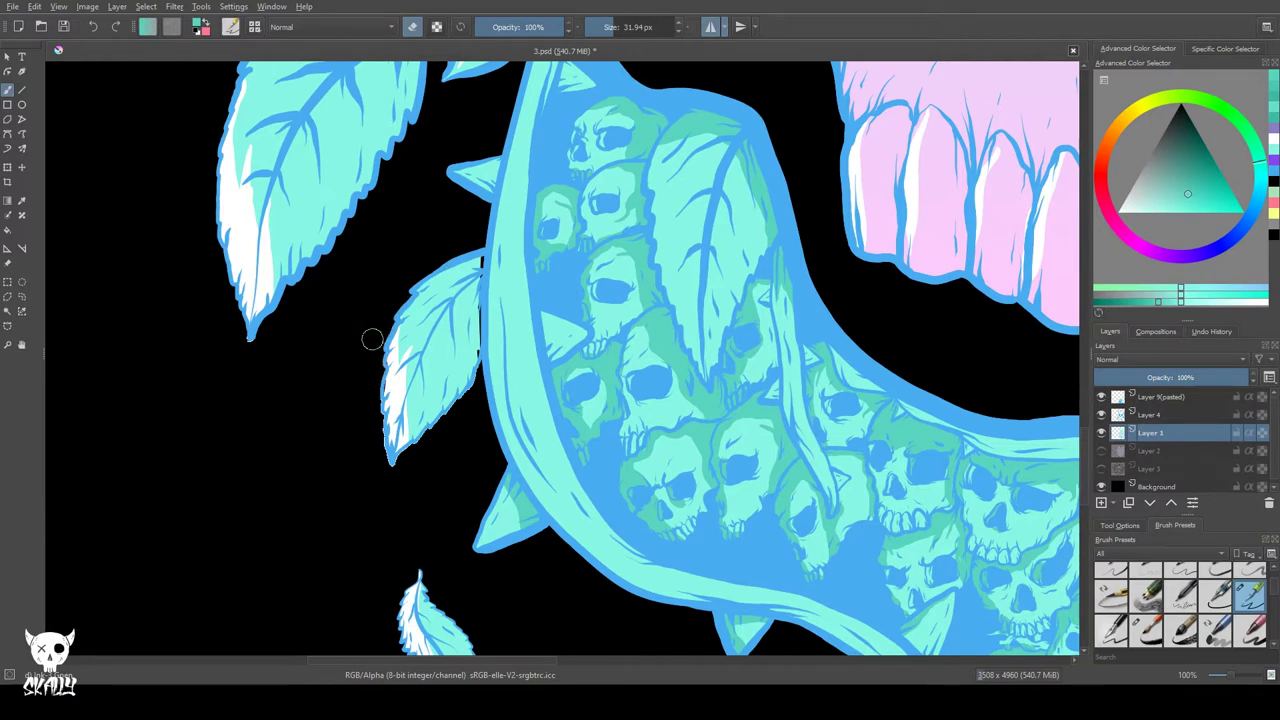
scroll(390, 296, up, 3)
drag(374, 326, 333, 311)
mouse_move(448, 286)
mouse_down()
mouse_move(401, 355)
mouse_move(360, 537)
mouse_move(345, 358)
mouse_move(366, 572)
mouse_up()
mouse_move(628, 300)
mouse_down()
mouse_move(580, 400)
mouse_move(390, 585)
mouse_up()
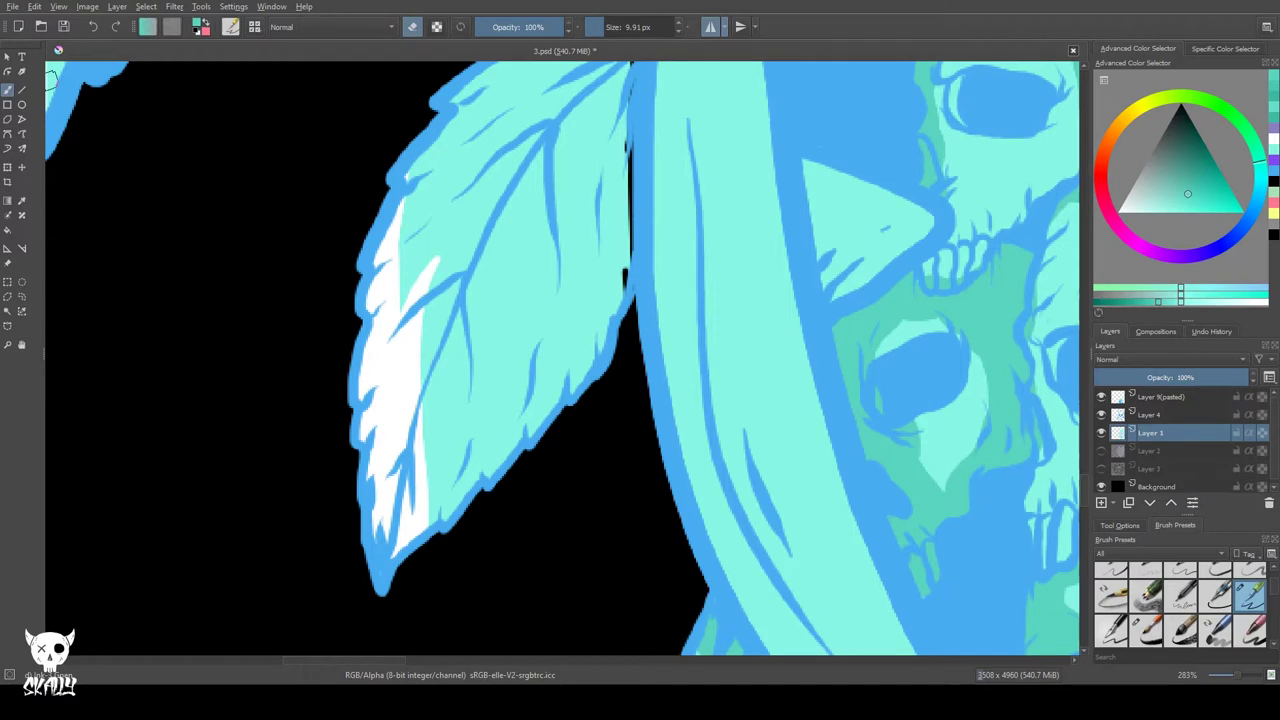
- Sample the leaf's mint and fill the black gap between the small leaf and the frame
drag(189, 167, 89, 183)
key(p)
click(303, 208)
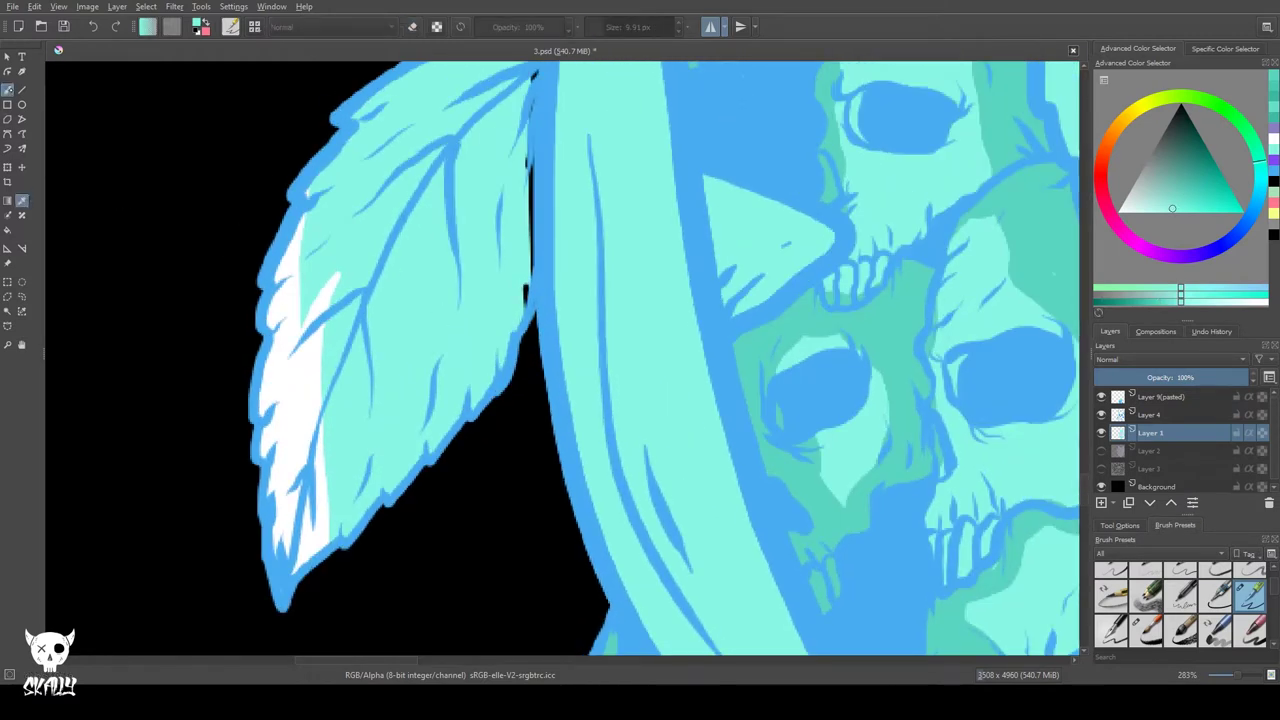
key(b)
mouse_move(525, 168)
mouse_down()
mouse_move(526, 302)
mouse_move(511, 294)
mouse_up()
drag(510, 162, 503, 262)
drag(344, 488, 491, 431)
drag(338, 319, 583, 424)
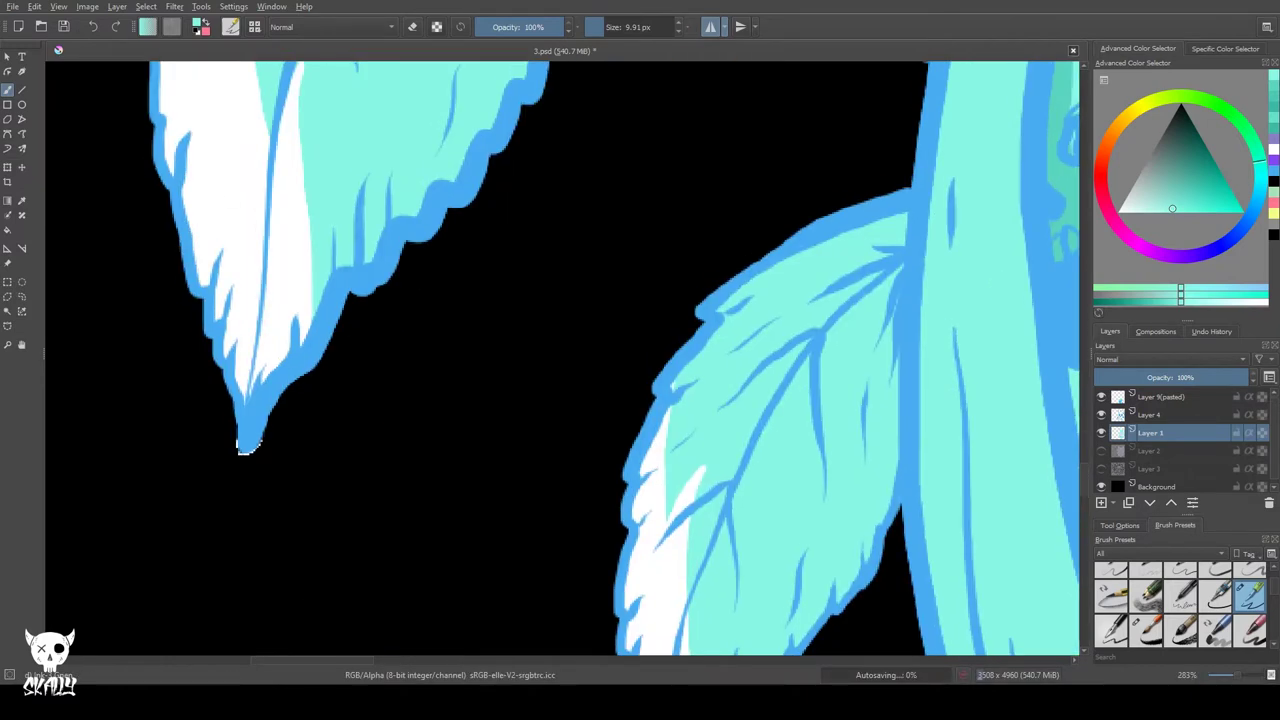
- Erase the stray paint at the hanging leaf's tip, and cover the speck between the small skulls with the sampled outline blue
key(e)
drag(256, 464, 238, 457)
mouse_move(184, 395)
mouse_down()
mouse_move(234, 460)
mouse_move(236, 590)
mouse_up()
drag(488, 423, 8, 209)
click(22, 201)
click(61, 106)
click(7, 91)
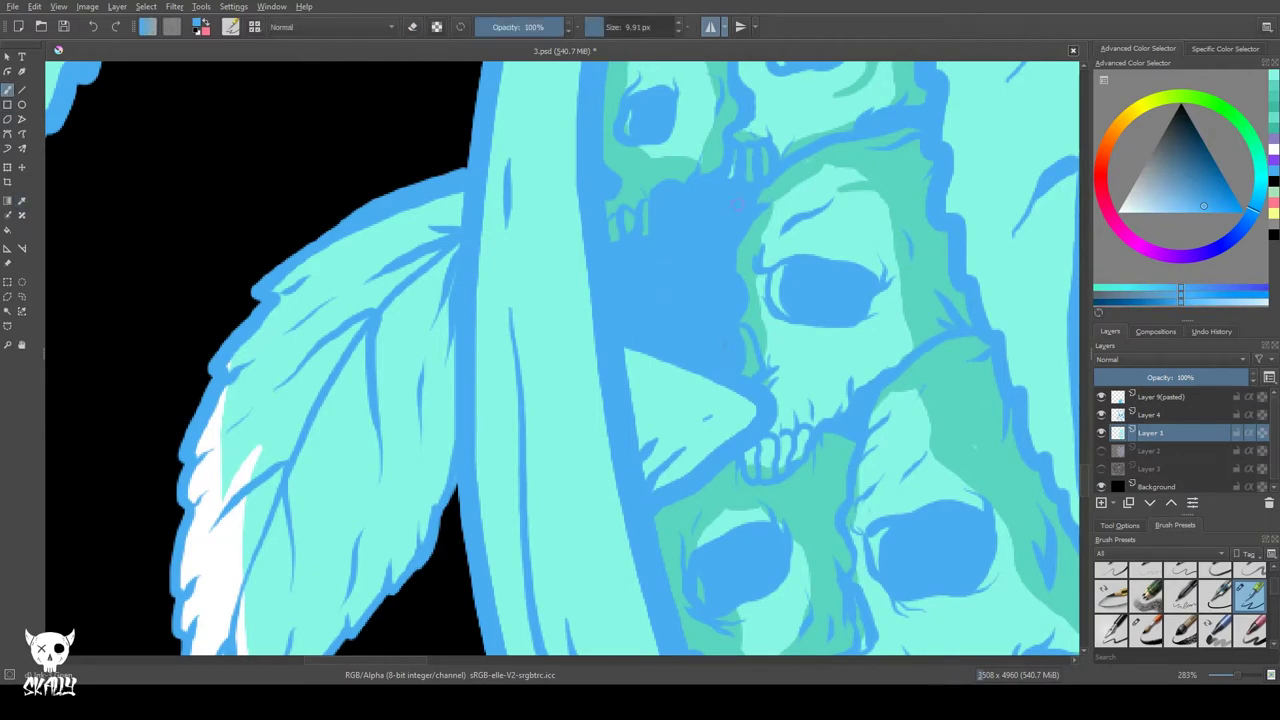
drag(738, 205, 744, 216)
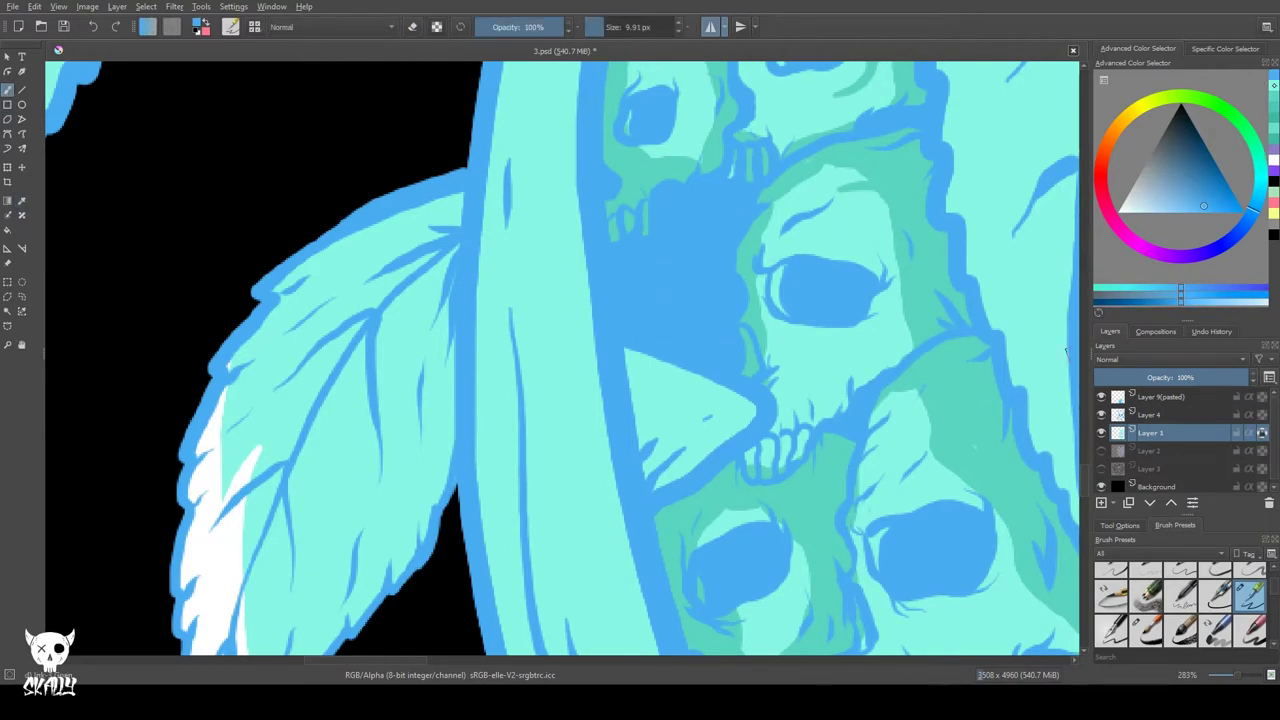
- Paint mirrored teal shading on the thorn and skull teeth inside the frame and on the small leaf beside it
click(1274, 97)
drag(974, 440, 974, 455)
drag(746, 458, 803, 435)
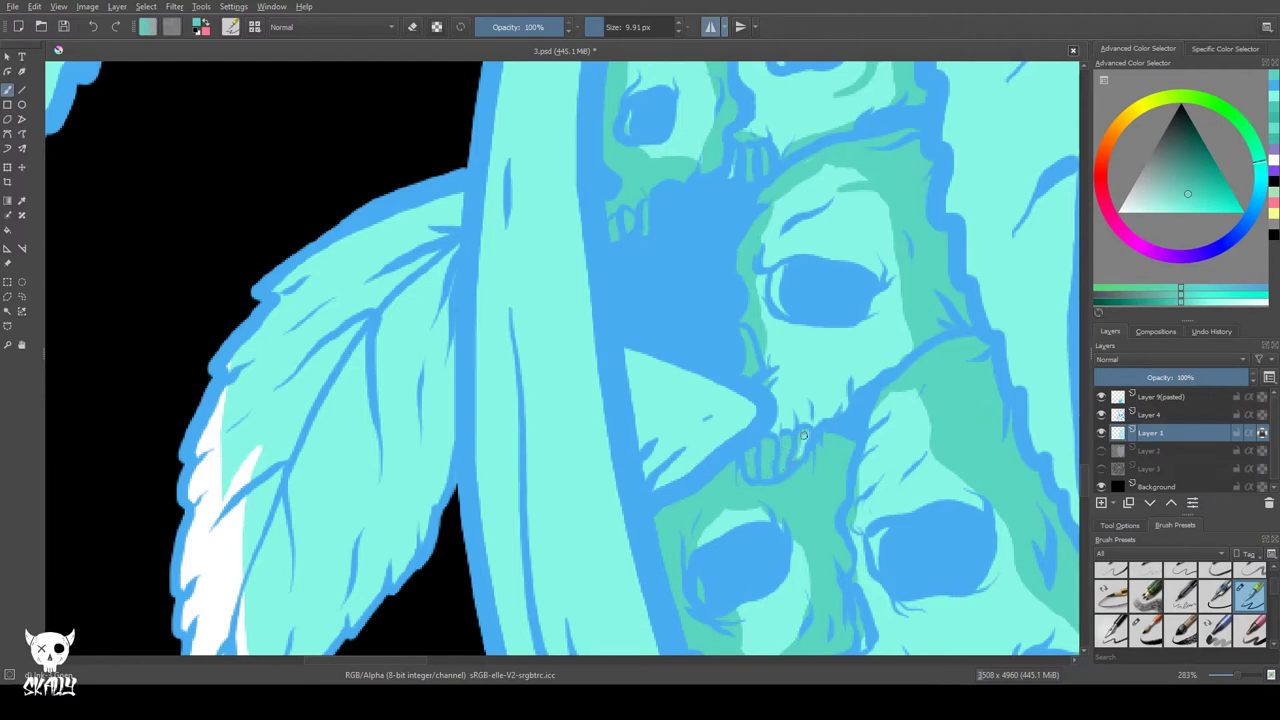
drag(774, 389, 778, 428)
mouse_move(625, 352)
mouse_down()
mouse_move(656, 485)
mouse_move(668, 472)
mouse_up()
drag(450, 198, 444, 453)
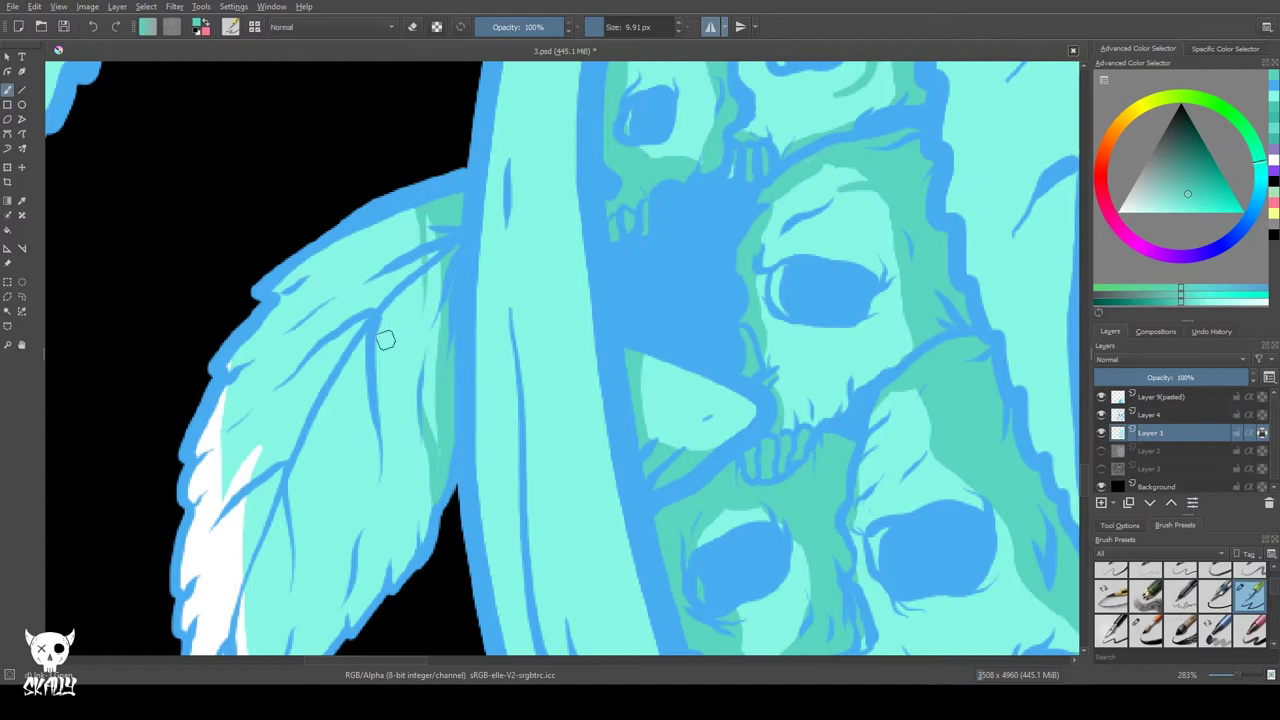
- Add teal shading to the base of the outer thorn above the small leaf and to the inner thorn above the skulls
scroll(361, 341, down, 2)
drag(428, 158, 414, 198)
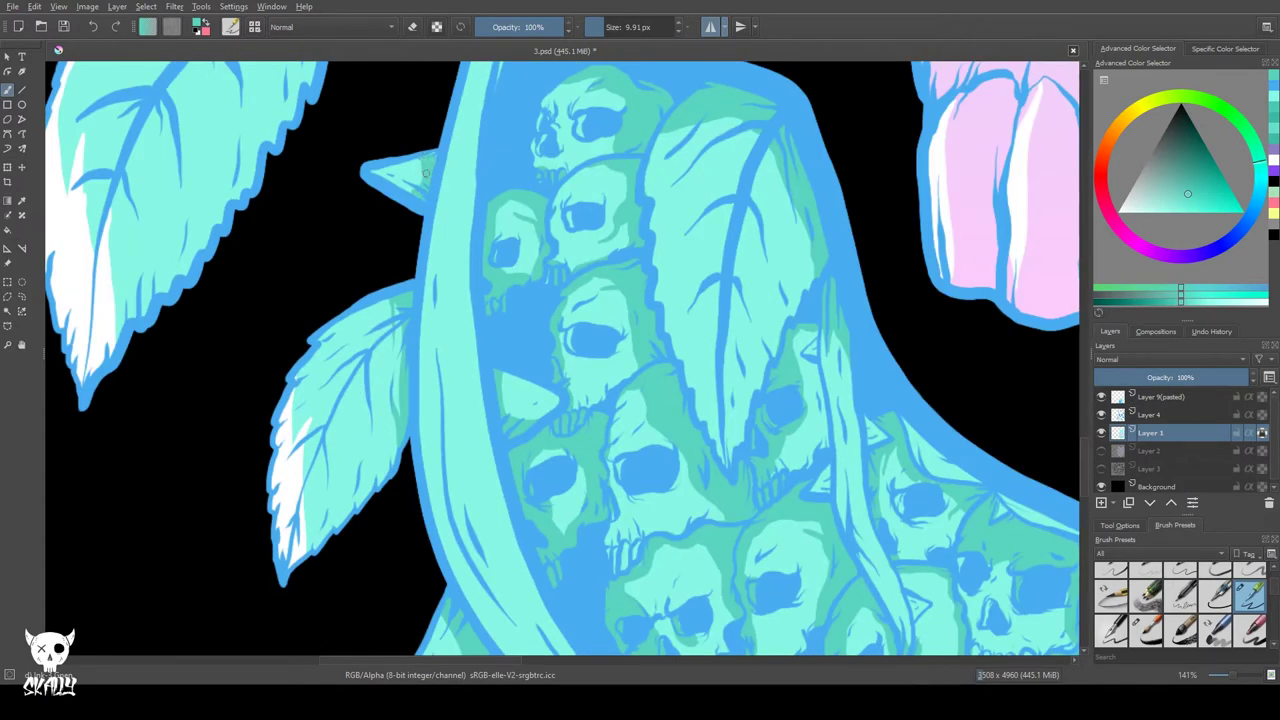
drag(434, 111, 398, 343)
drag(490, 248, 487, 284)
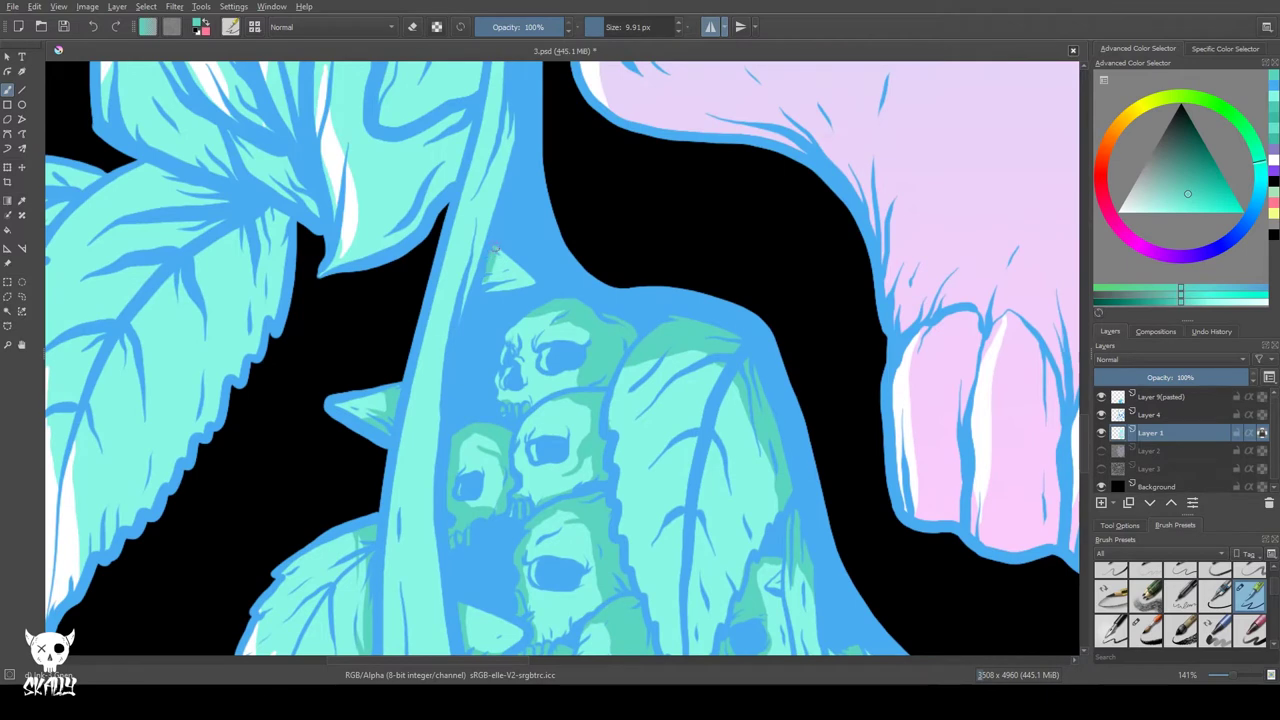
- Paint mirrored teal shading along the upper part of the stem running beside the lower rose
drag(440, 192, 431, 421)
drag(494, 174, 490, 254)
mouse_move(486, 322)
mouse_down()
mouse_move(514, 322)
mouse_move(471, 416)
mouse_up()
drag(493, 372, 477, 452)
mouse_move(486, 406)
mouse_down()
mouse_move(469, 414)
mouse_move(494, 290)
mouse_up()
mouse_move(492, 204)
mouse_down()
mouse_move(485, 350)
mouse_move(478, 216)
mouse_up()
drag(482, 312, 478, 372)
drag(481, 168, 469, 318)
- Shade the lower rose's inner edge and the small leaf above it in teal with a 17.56 px brush
drag(467, 244, 438, 410)
drag(447, 352, 419, 383)
drag(379, 196, 372, 414)
drag(436, 240, 474, 345)
drag(425, 273, 470, 382)
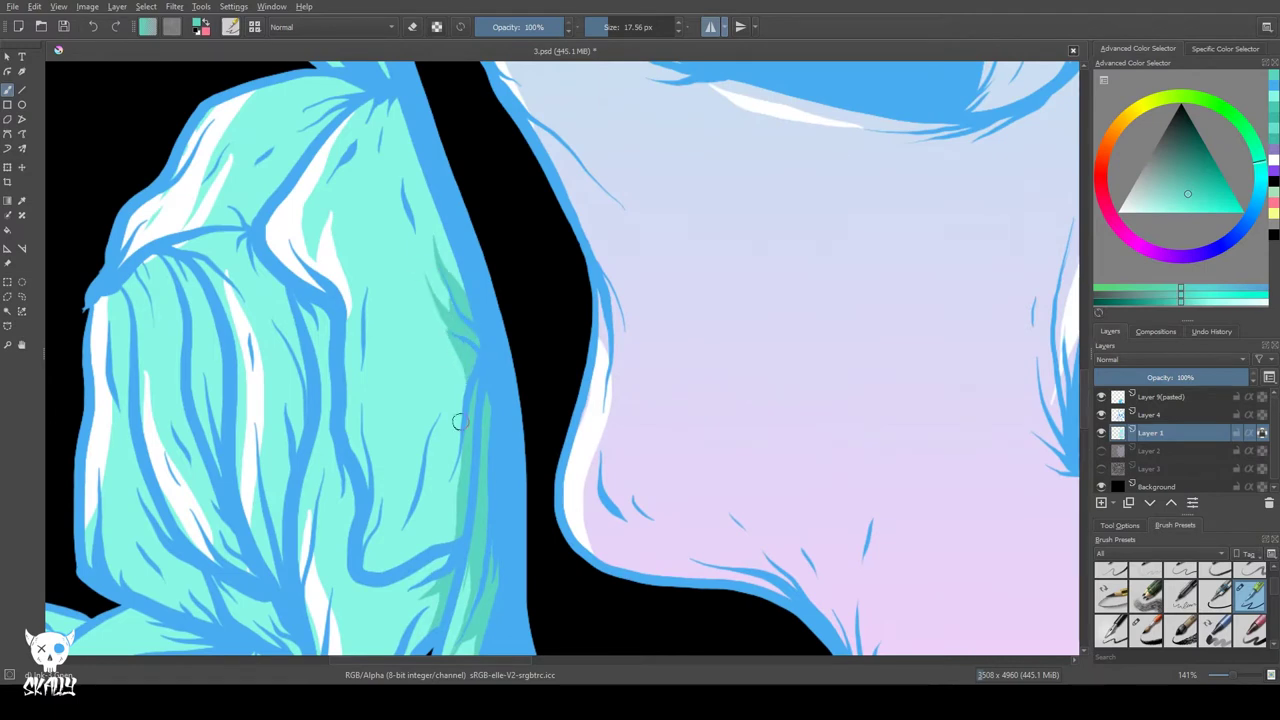
scroll(372, 602, down, 2)
mouse_move(359, 286)
mouse_down()
mouse_move(378, 356)
mouse_move(366, 329)
mouse_up()
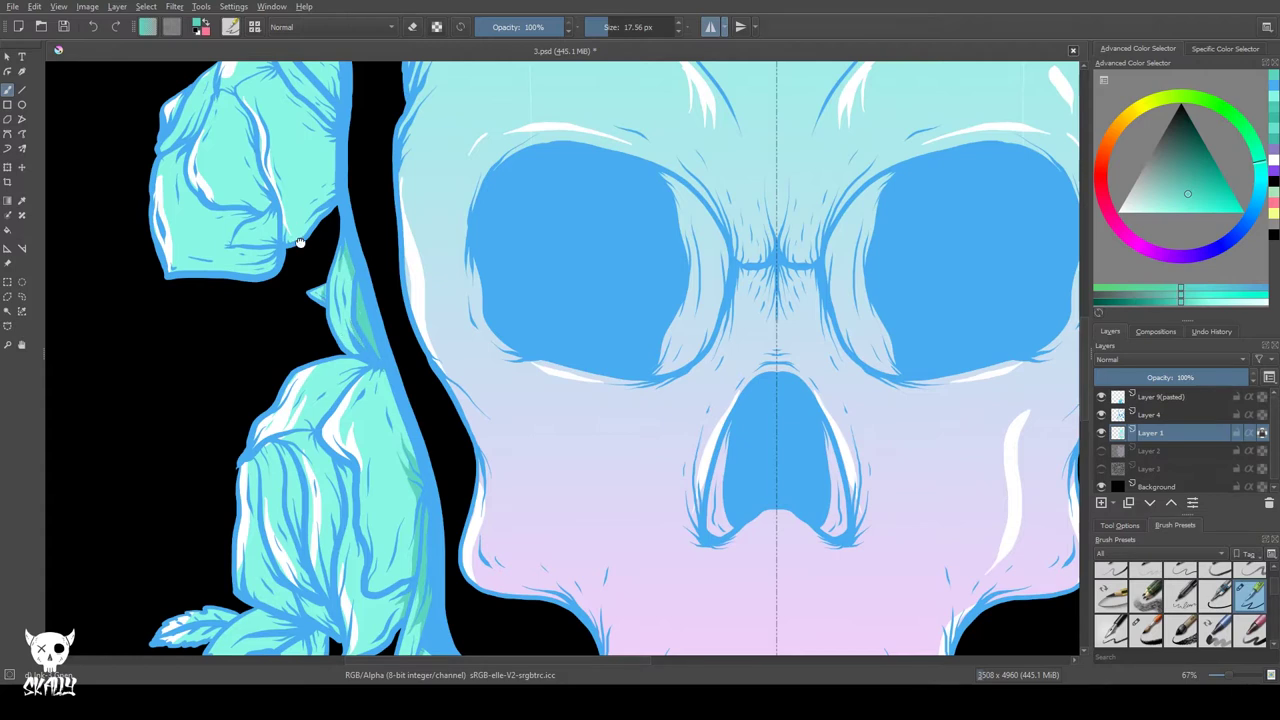
- Paint mirrored teal shading on the upper rose's petals, along its inner edge and beneath its folds
drag(300, 242, 447, 404)
drag(470, 224, 480, 281)
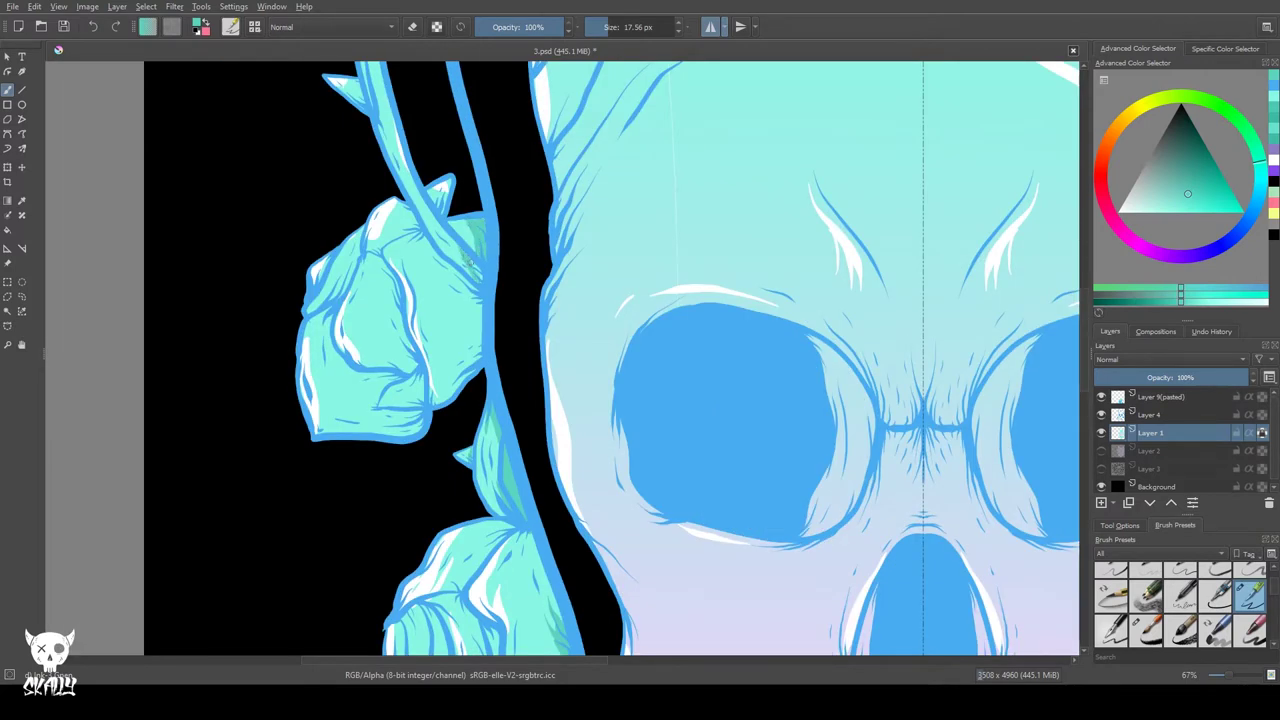
mouse_move(437, 235)
mouse_down()
mouse_move(472, 282)
mouse_move(477, 360)
mouse_up()
drag(439, 266, 472, 302)
drag(422, 375, 417, 414)
mouse_move(370, 254)
mouse_down()
mouse_move(398, 294)
mouse_move(408, 350)
mouse_move(400, 333)
mouse_up()
mouse_move(406, 208)
mouse_down()
mouse_move(413, 226)
mouse_move(349, 280)
mouse_up()
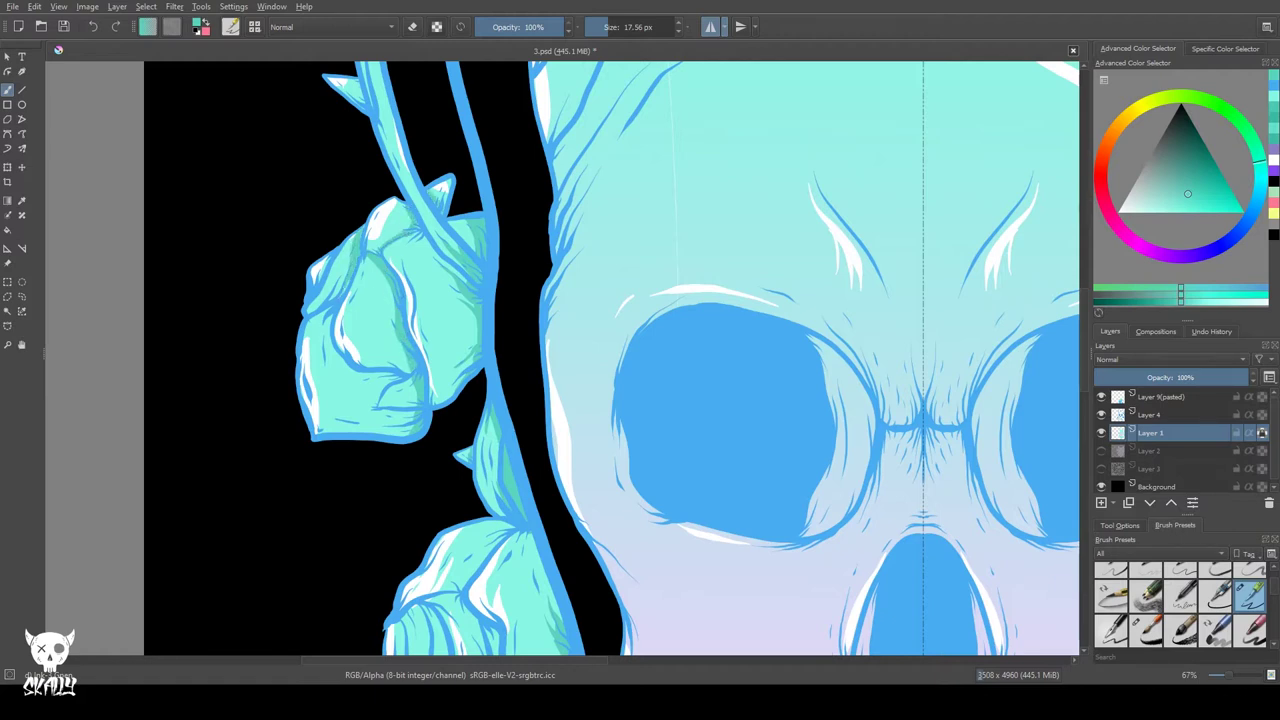
drag(335, 343, 397, 376)
- Add mirrored teal shading to the thorns and vine above the upper rose
drag(369, 185, 403, 375)
drag(390, 270, 397, 292)
drag(411, 181, 413, 203)
drag(373, 131, 369, 217)
drag(466, 384, 402, 371)
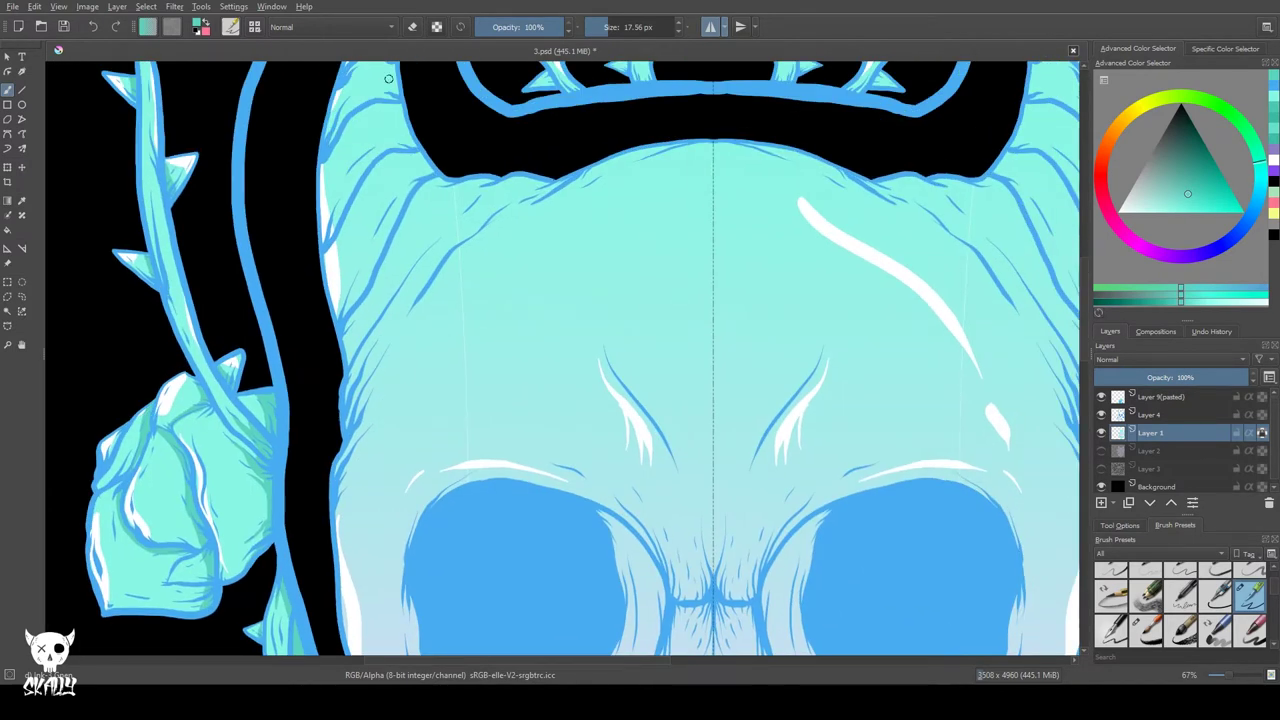
ctrl+click(443, 357)
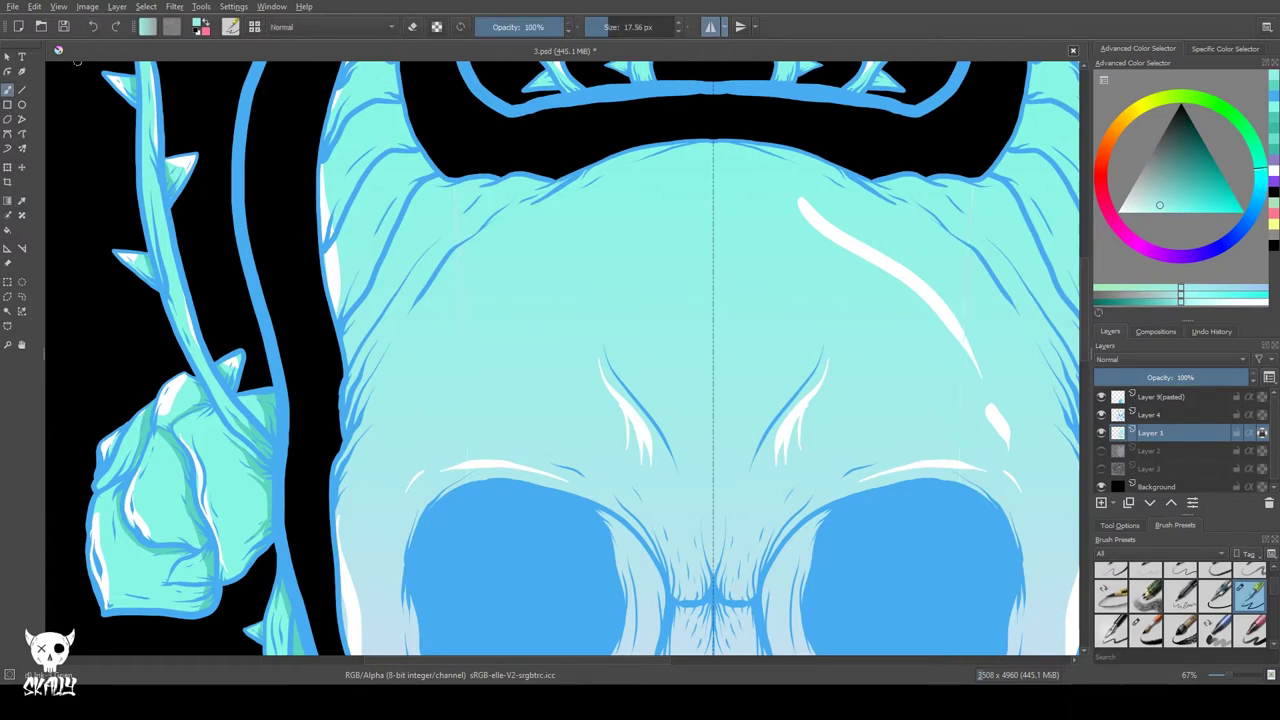
scroll(415, 395, up, 1)
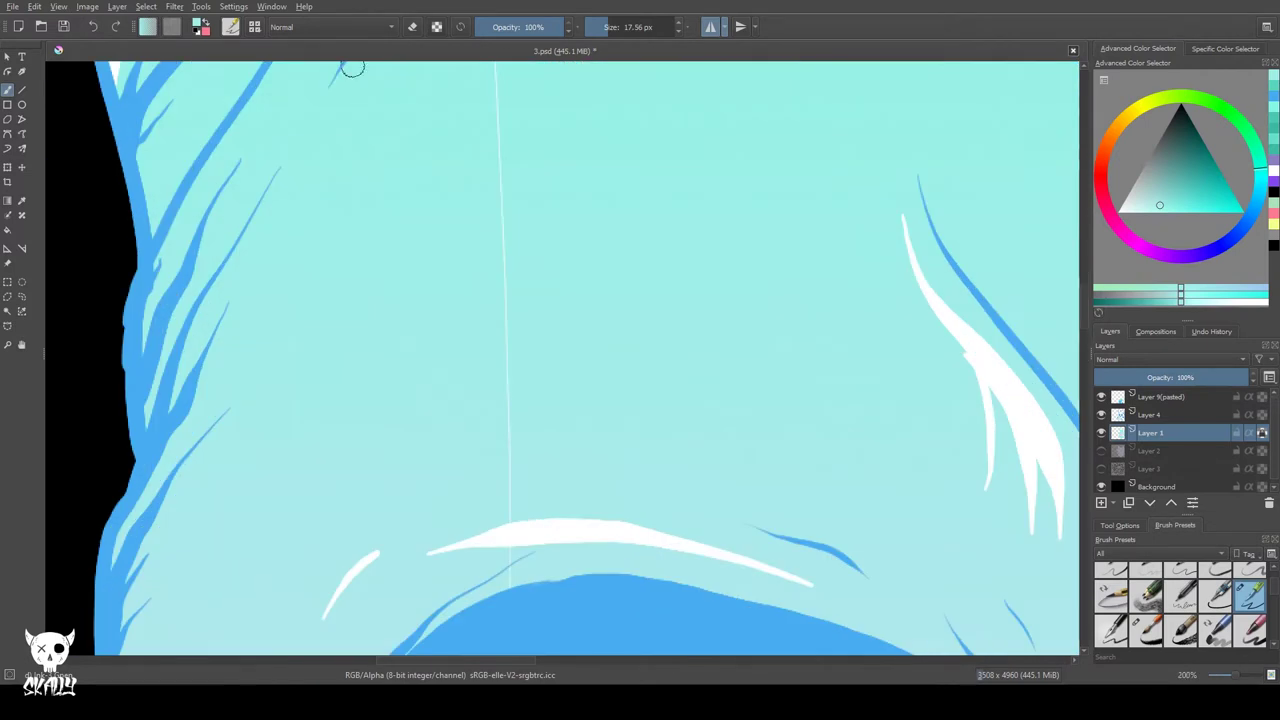
scroll(403, 363, down, 4)
scroll(417, 549, up, 4)
scroll(227, 192, down, 1)
key(bracketleft)
key(bracketleft)
key(bracketleft)
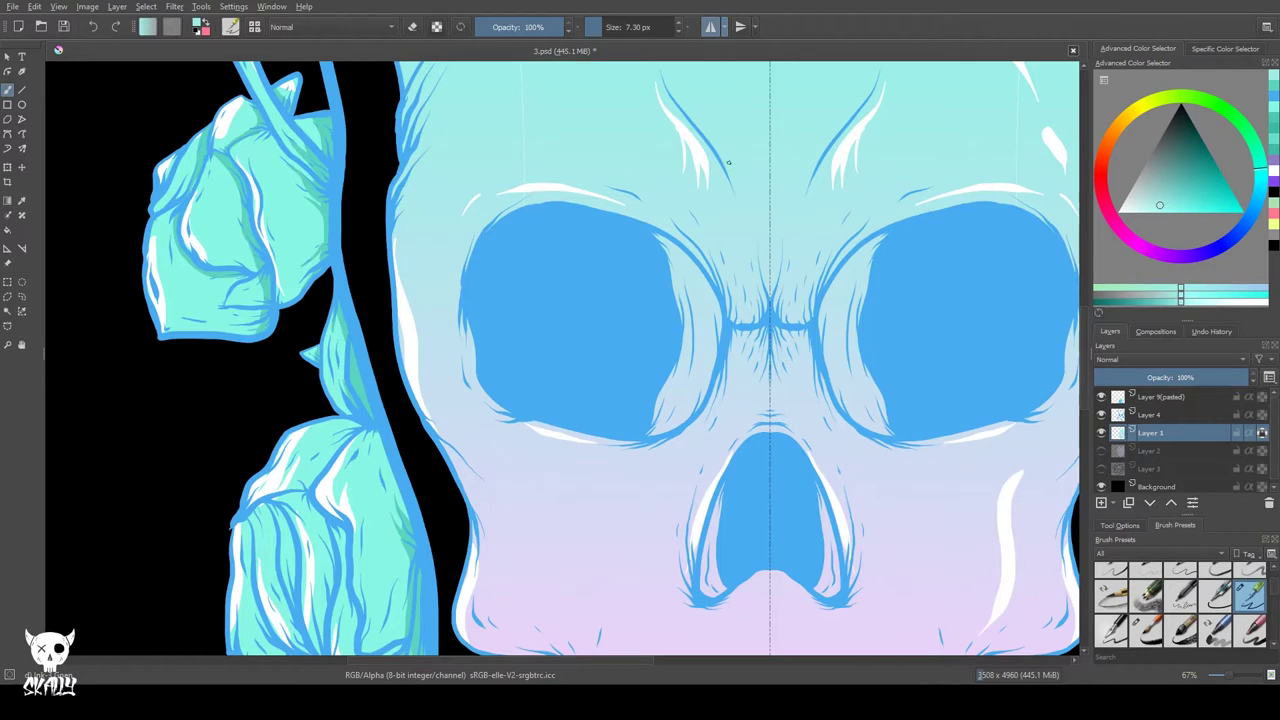
- Choose white as the paint colour, set the brush to 13.12 px and show Layer 2 again
click(1274, 170)
shift+drag(539, 489, 528, 489)
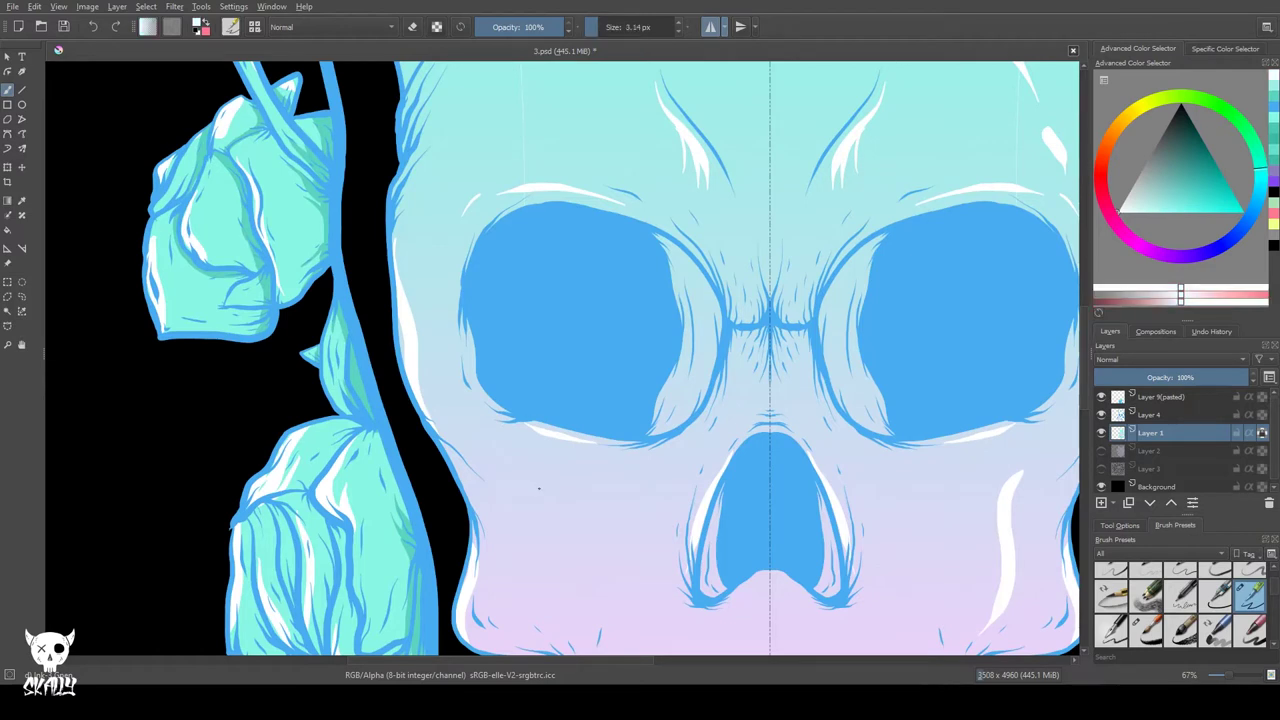
drag(428, 443, 389, 317)
scroll(460, 378, up, 3)
scroll(460, 380, down, 2)
shift+drag(471, 393, 473, 392)
drag(511, 247, 533, 595)
mouse_move(368, 102)
mouse_down()
mouse_move(380, 440)
mouse_move(337, 185)
mouse_up()
scroll(347, 308, down, 2)
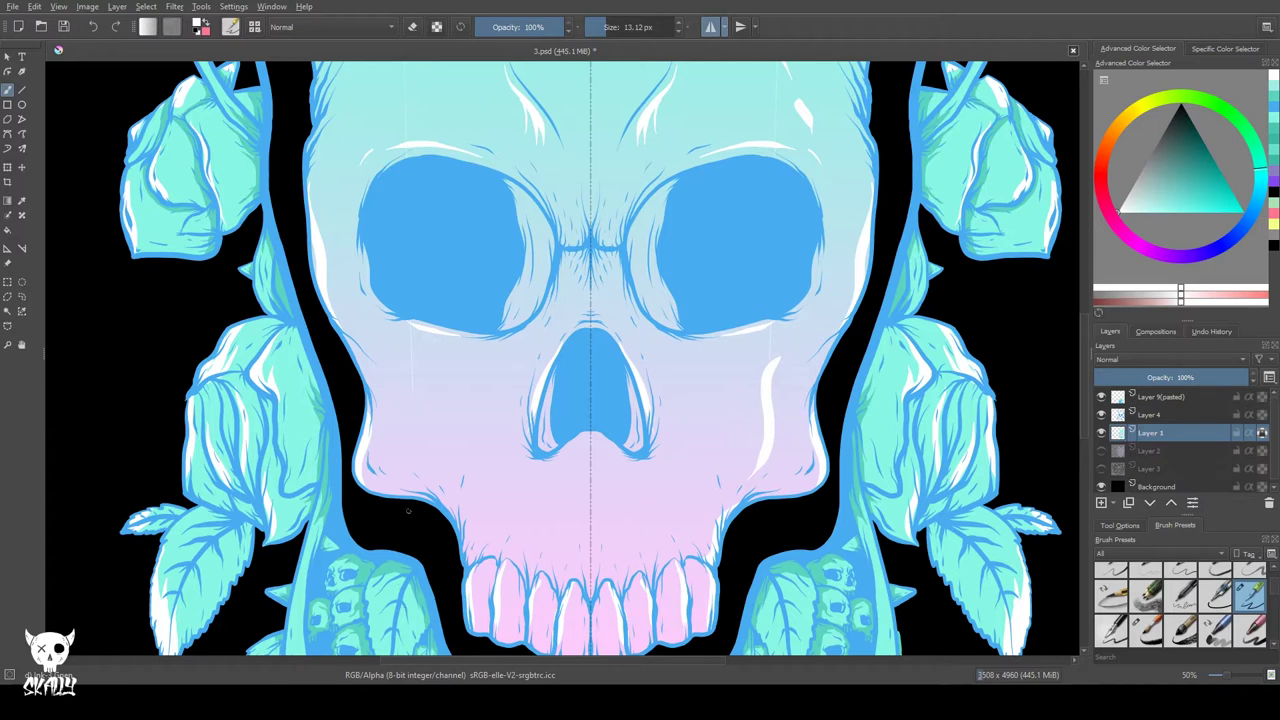
scroll(364, 347, down, 2)
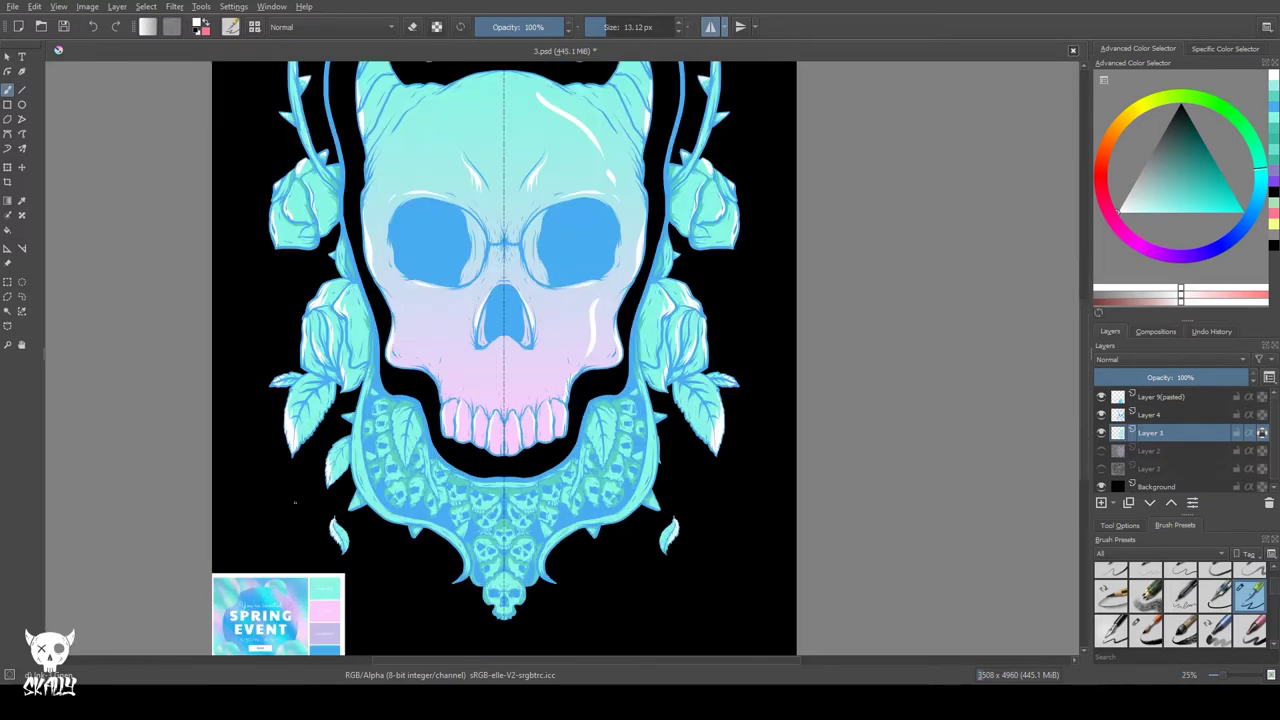
scroll(350, 400, up, 4)
drag(477, 333, 451, 273)
click(1101, 451)
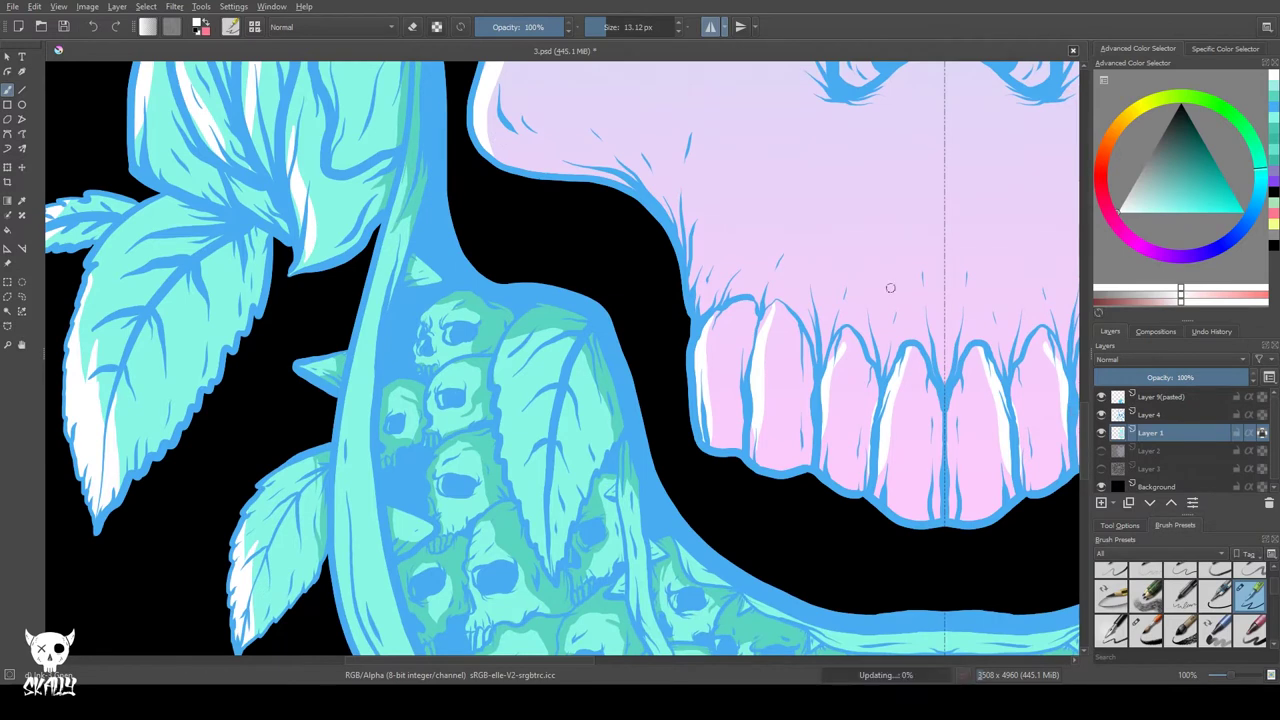
- Paint white highlights along the edge and inner blade of the leaf overlapping the small skulls, using a 20.51 px brush
drag(487, 389, 545, 546)
mouse_move(503, 440)
mouse_down()
mouse_move(521, 472)
mouse_move(507, 425)
mouse_up()
drag(502, 422, 537, 540)
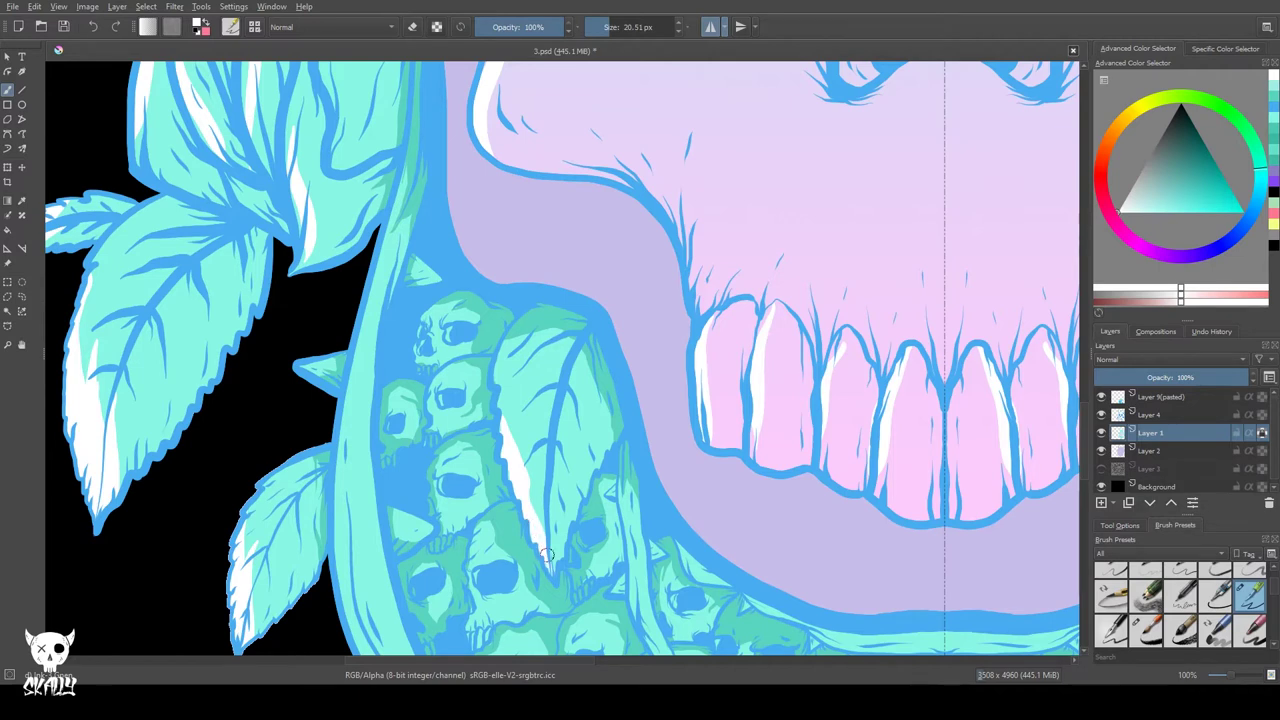
drag(521, 395, 533, 447)
click(94, 27)
drag(333, 455, 268, 270)
click(1150, 451)
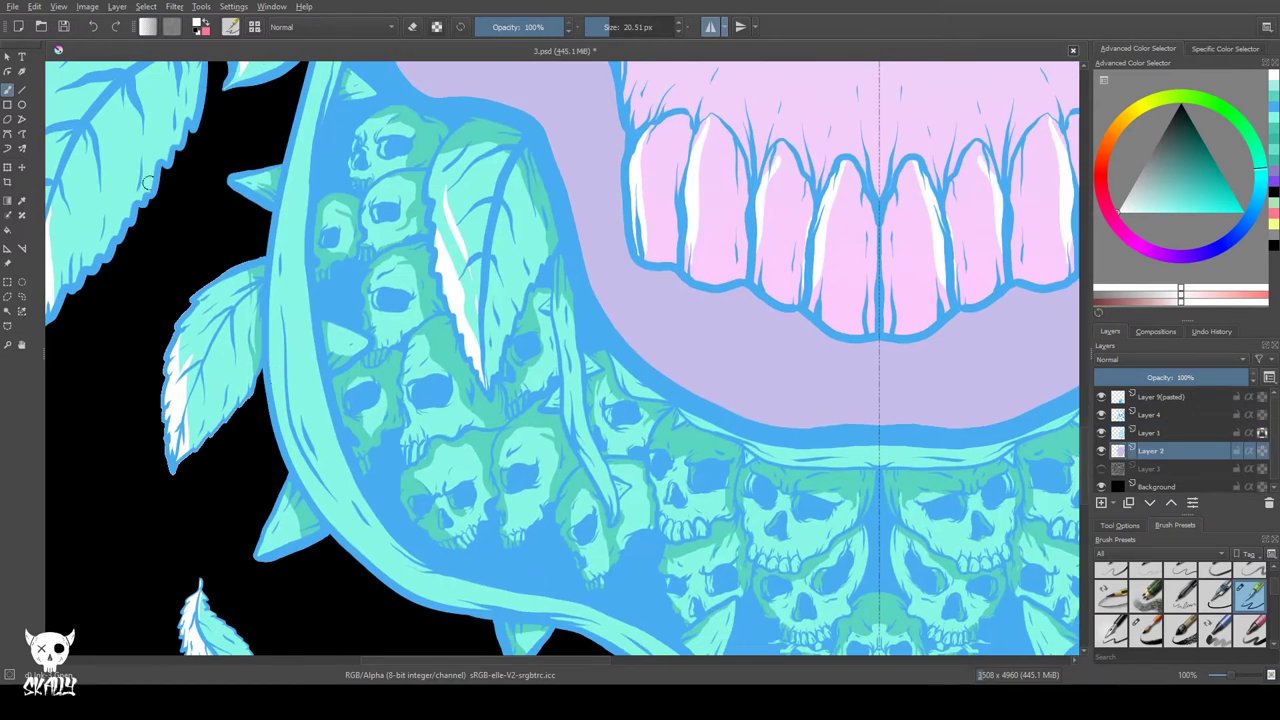
drag(214, 469, 358, 471)
key(e)
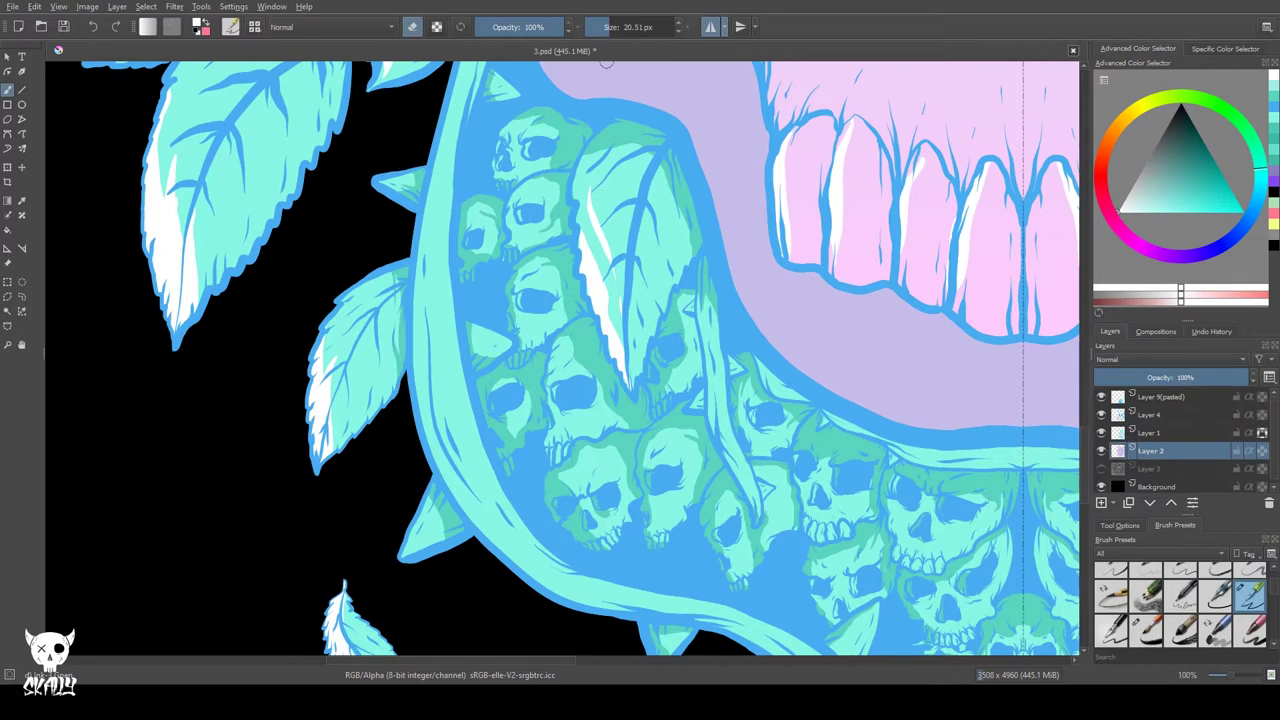
key(e)
click(94, 26)
click(1150, 433)
- Add white highlights to the outer thorn on Layer 1 and to the upper small skulls with a 10.85 px brush
drag(381, 181, 399, 182)
key(bracketleft)
key(bracketleft)
key(bracketleft)
key(bracketleft)
key(bracketleft)
key(bracketleft)
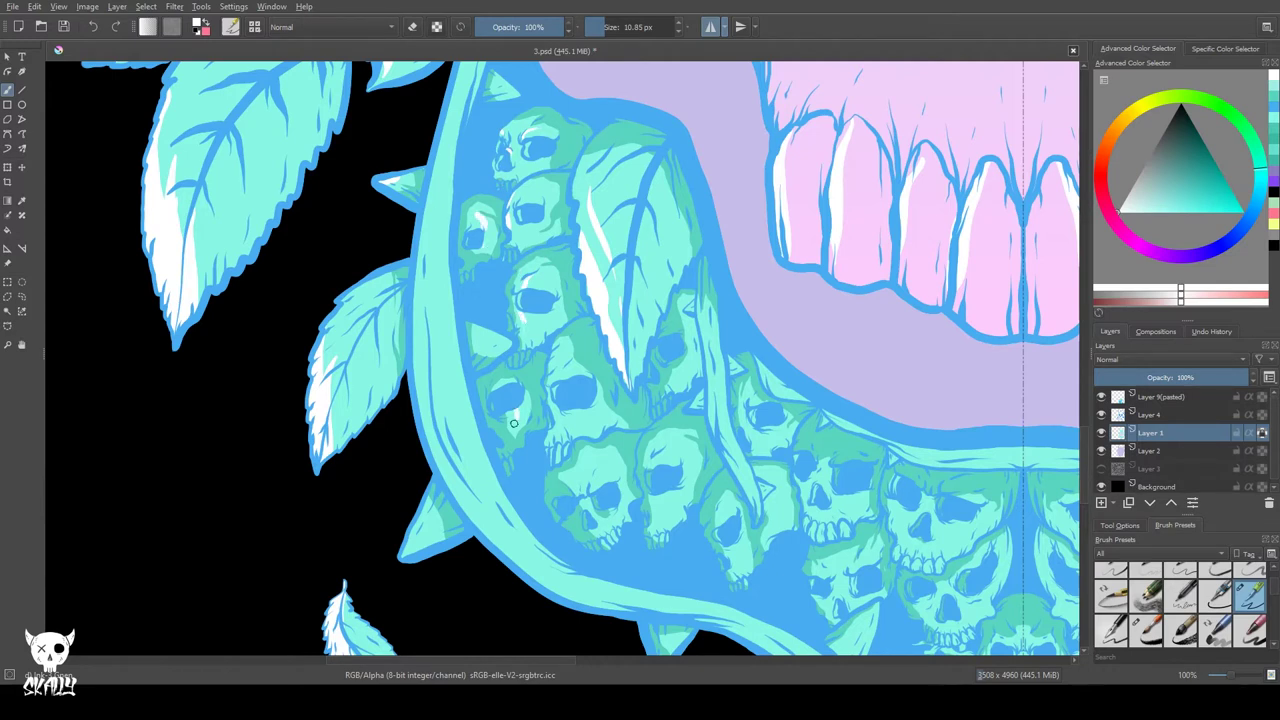
drag(561, 354, 558, 368)
- Paint white highlights on the lower side skulls, the vine beside the leaf and the outer thorn below the small leaf
mouse_move(605, 470)
mouse_down()
mouse_move(593, 484)
mouse_move(617, 513)
mouse_up()
drag(597, 458, 588, 472)
mouse_move(663, 444)
mouse_down()
mouse_move(563, 412)
mouse_move(568, 480)
mouse_up()
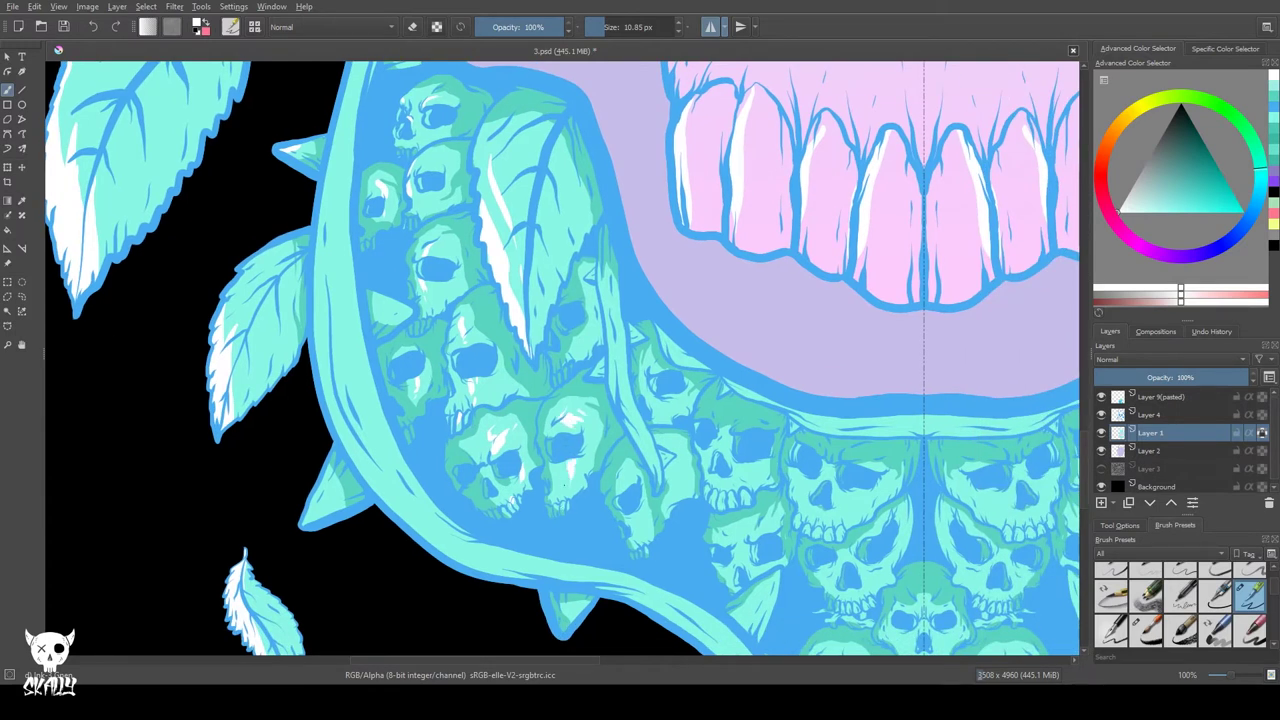
drag(611, 344, 614, 398)
mouse_move(567, 435)
mouse_down()
mouse_move(434, 276)
mouse_move(524, 315)
mouse_up()
drag(280, 367, 266, 400)
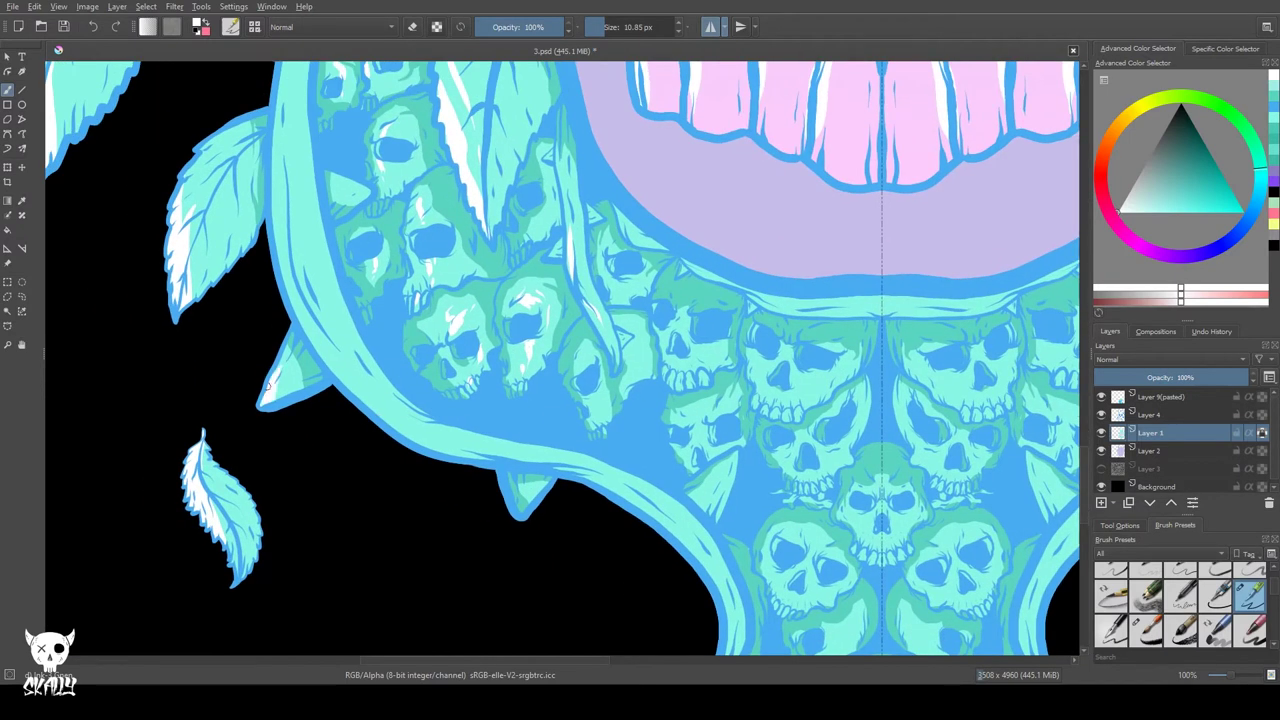
- Paint mirrored white highlights along the curved outer frame with an 18.75 px brush
drag(296, 164, 339, 308)
key(ctrl+z)
drag(286, 183, 307, 312)
key(ctrl+z)
shift+drag(313, 236, 318, 236)
drag(279, 150, 299, 321)
mouse_move(341, 381)
mouse_down()
mouse_move(398, 425)
mouse_move(186, 240)
mouse_up()
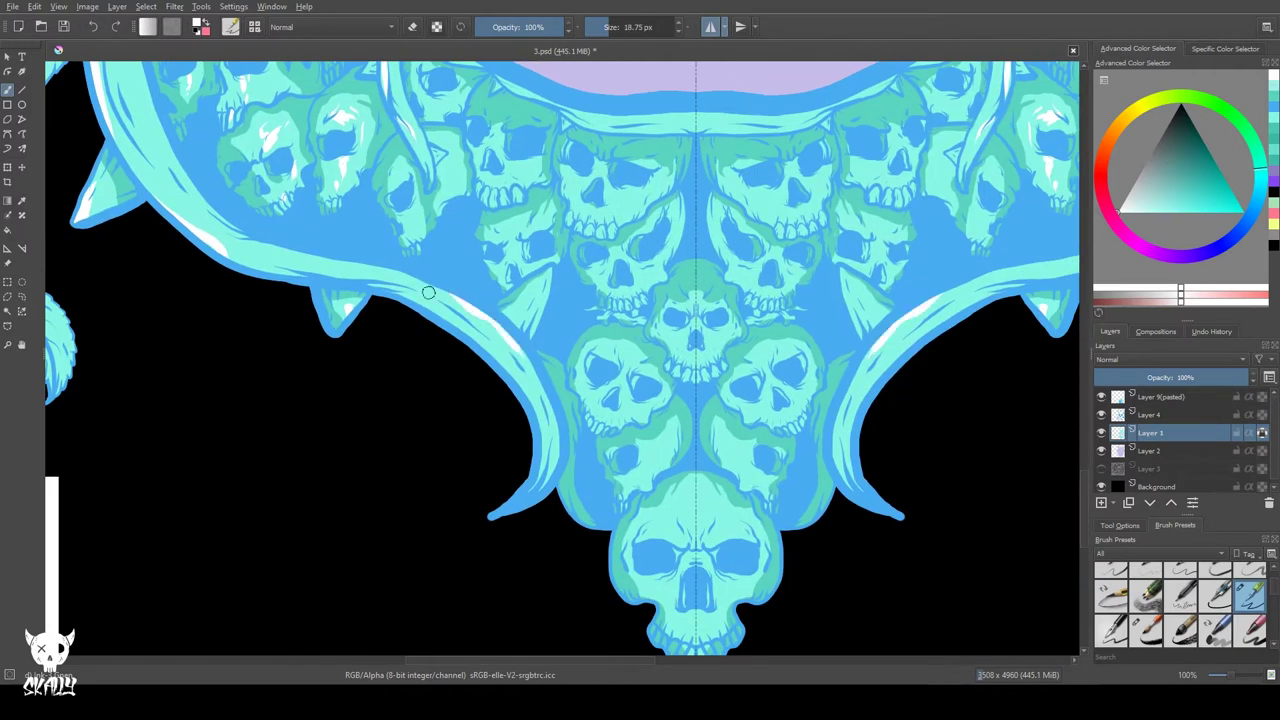
- Add mirrored white highlights to the inner thorn beside the central skulls and to the lowest skull's forehead, cheeks and teeth
drag(643, 404, 638, 413)
click(93, 27)
drag(670, 514, 650, 532)
drag(661, 579, 653, 598)
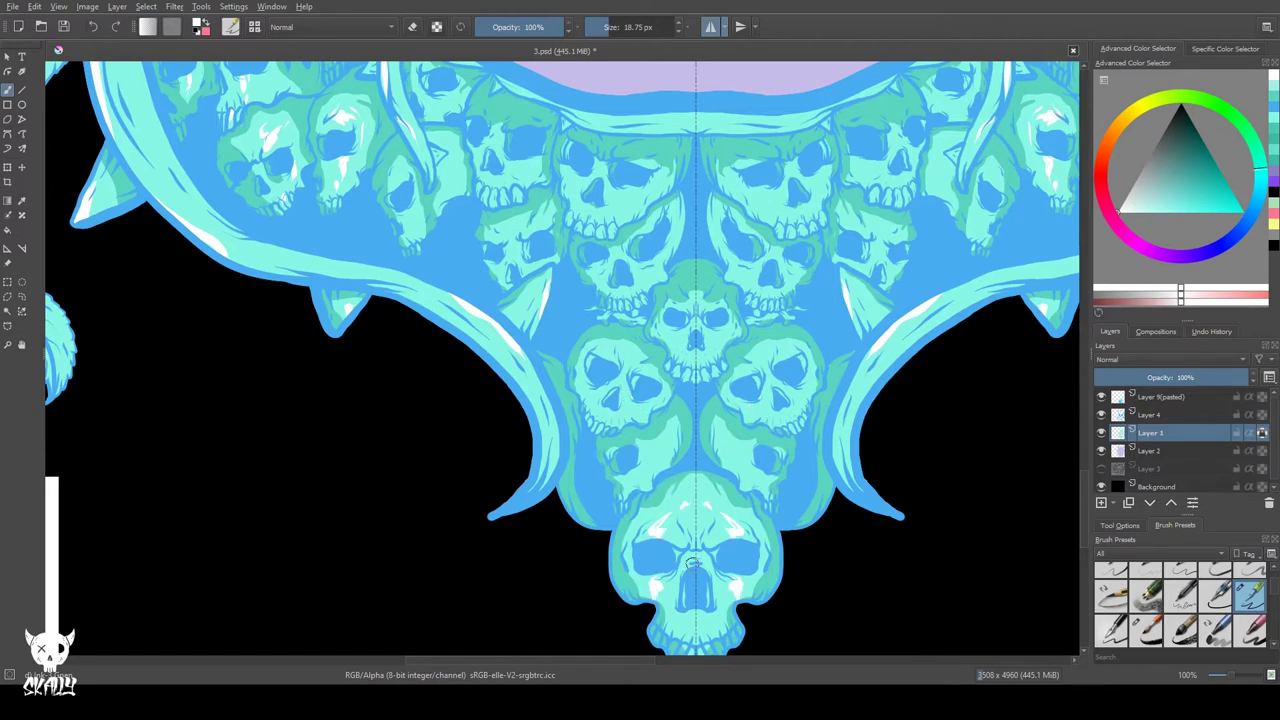
drag(680, 628, 650, 552)
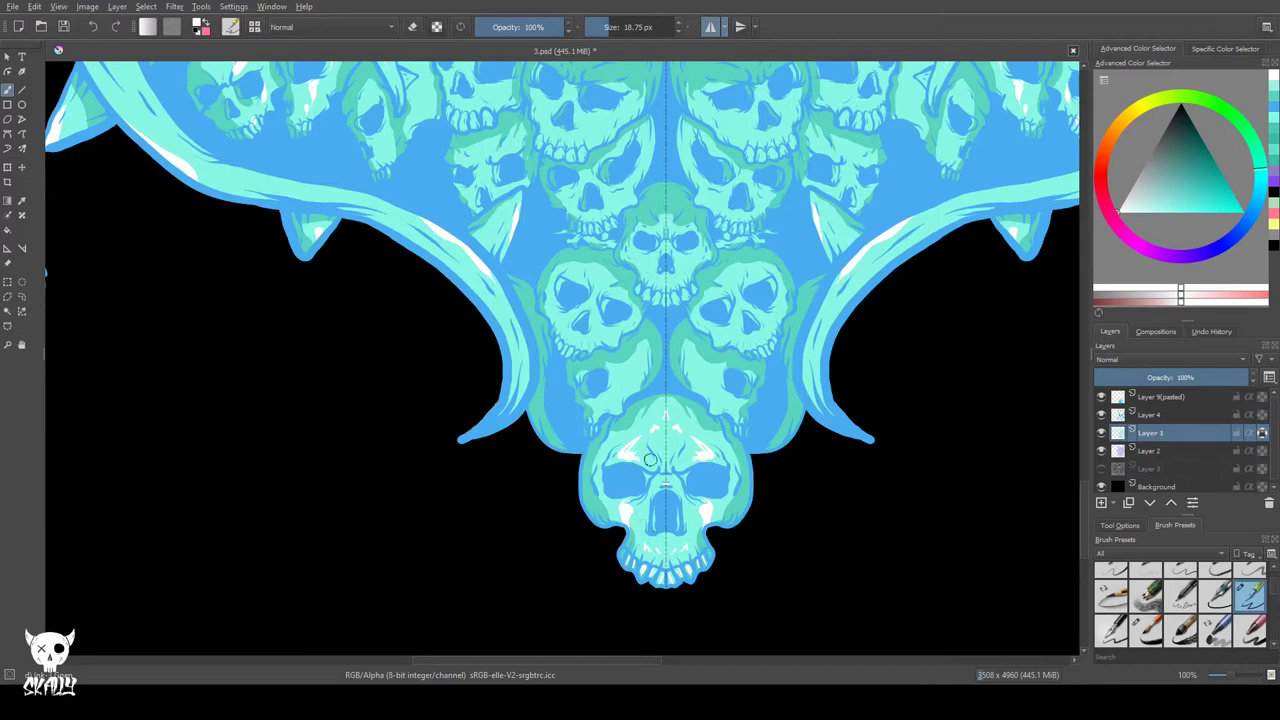
- Paint white highlights on the paired skulls just above the lowest skull with a 10.98 px brush
drag(641, 355, 610, 406)
key(ctrl+z)
key(ctrl+z)
mouse_move(624, 292)
mouse_down()
mouse_move(606, 300)
mouse_move(596, 338)
mouse_up()
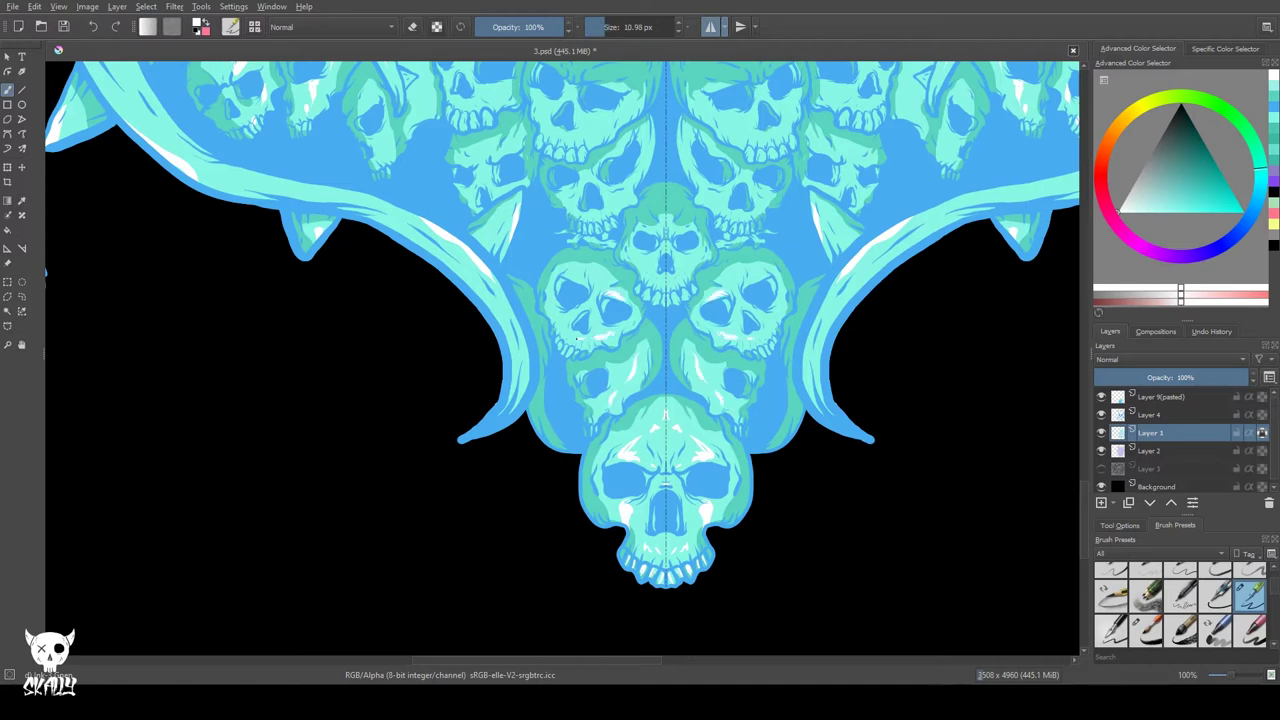
drag(584, 276, 555, 322)
drag(643, 256, 640, 270)
- Add mirrored white highlights to the upper central skulls and the skulls beneath the frame's inner rim
drag(640, 135, 618, 199)
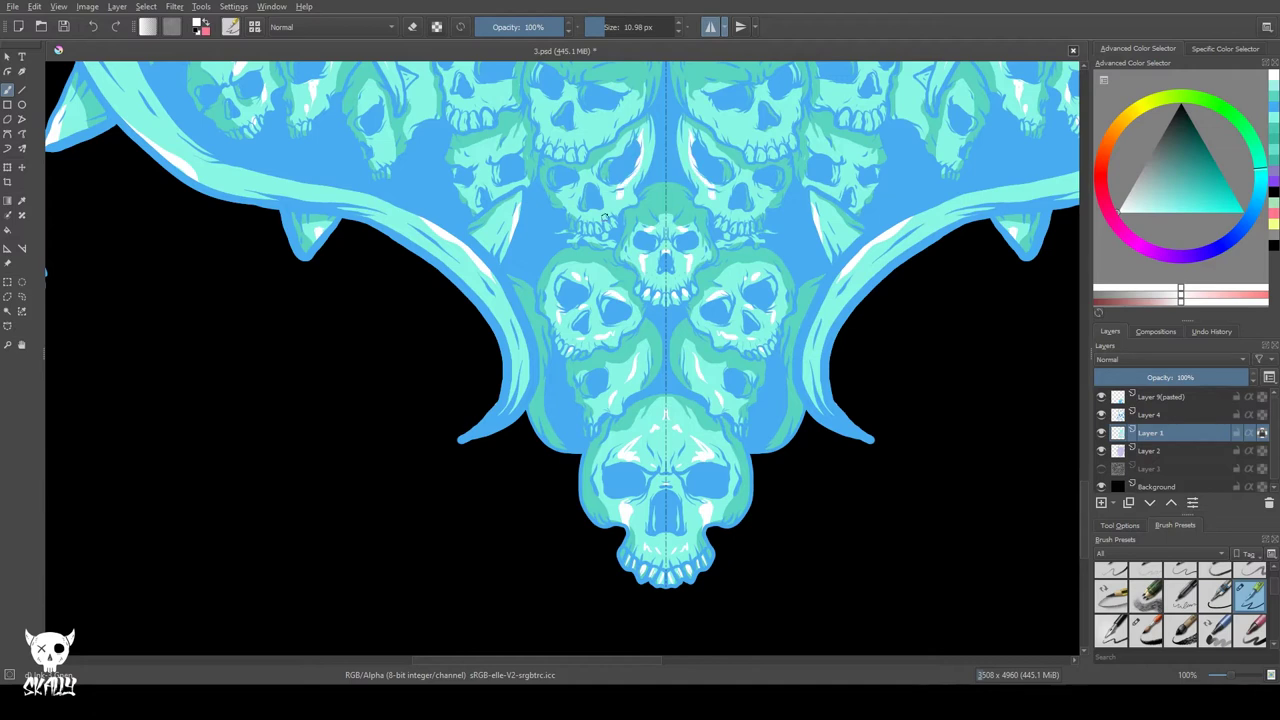
drag(624, 104, 550, 152)
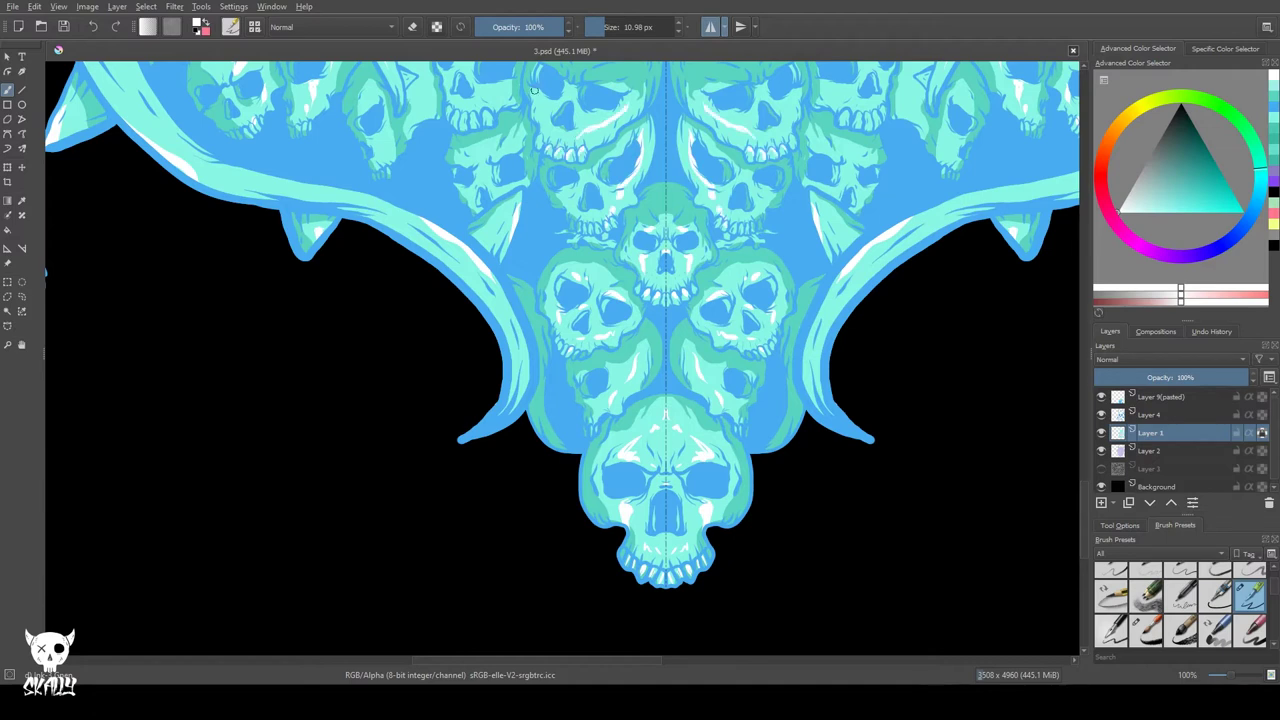
drag(565, 104, 543, 242)
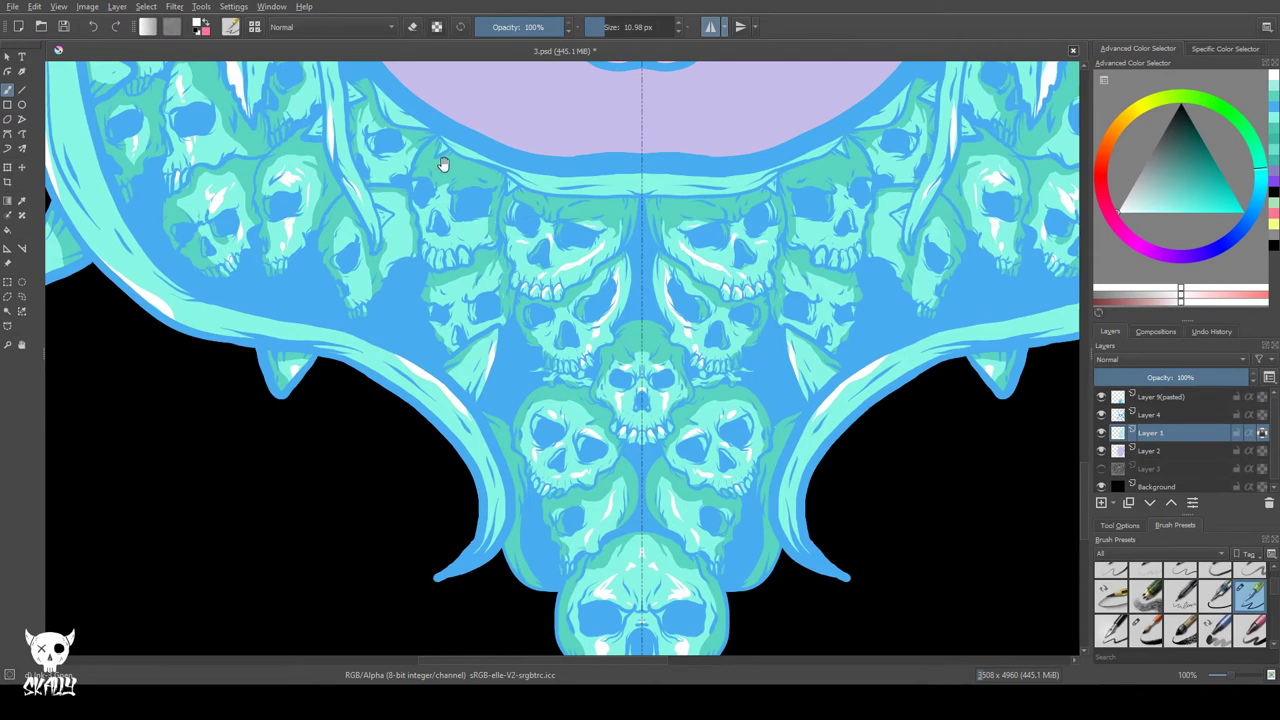
mouse_move(463, 231)
mouse_down()
mouse_move(477, 228)
mouse_move(444, 242)
mouse_move(441, 207)
mouse_up()
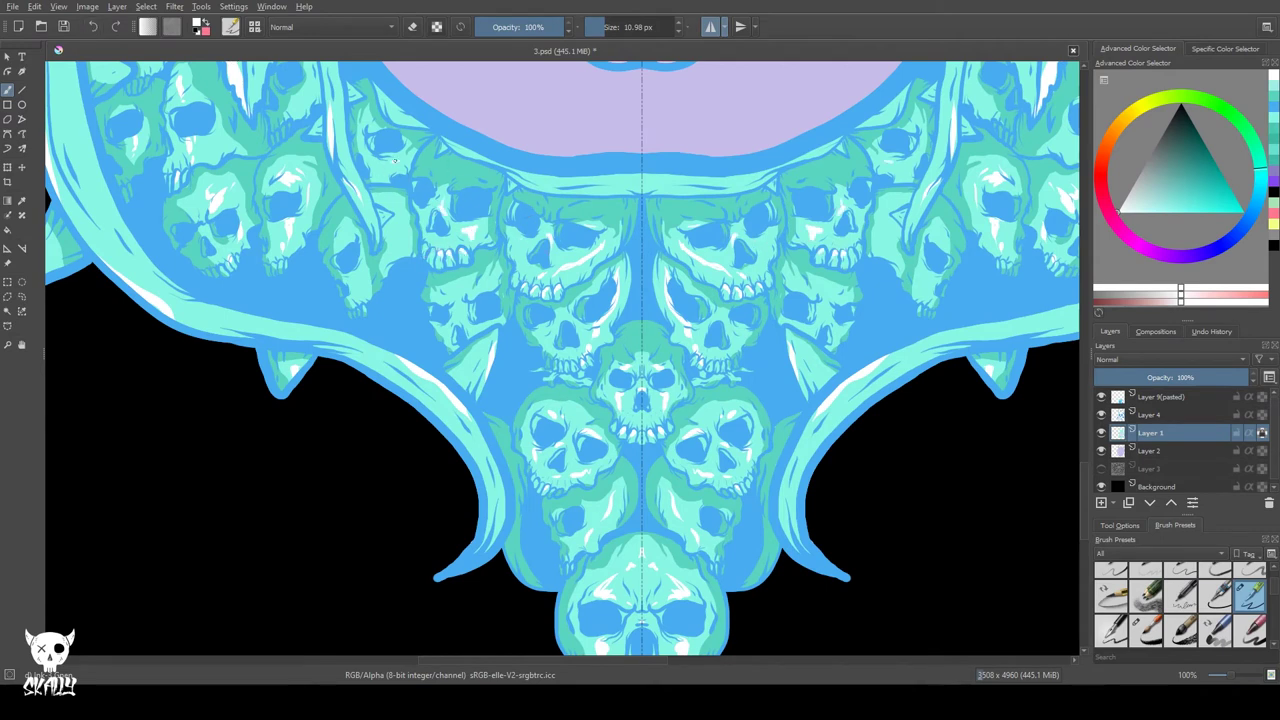
drag(395, 160, 388, 164)
- Examine the highlights and shading on the roses, thorny vines and horns up along the frame
drag(314, 151, 520, 377)
drag(414, 218, 559, 307)
drag(300, 280, 460, 319)
drag(440, 150, 403, 490)
drag(409, 271, 400, 405)
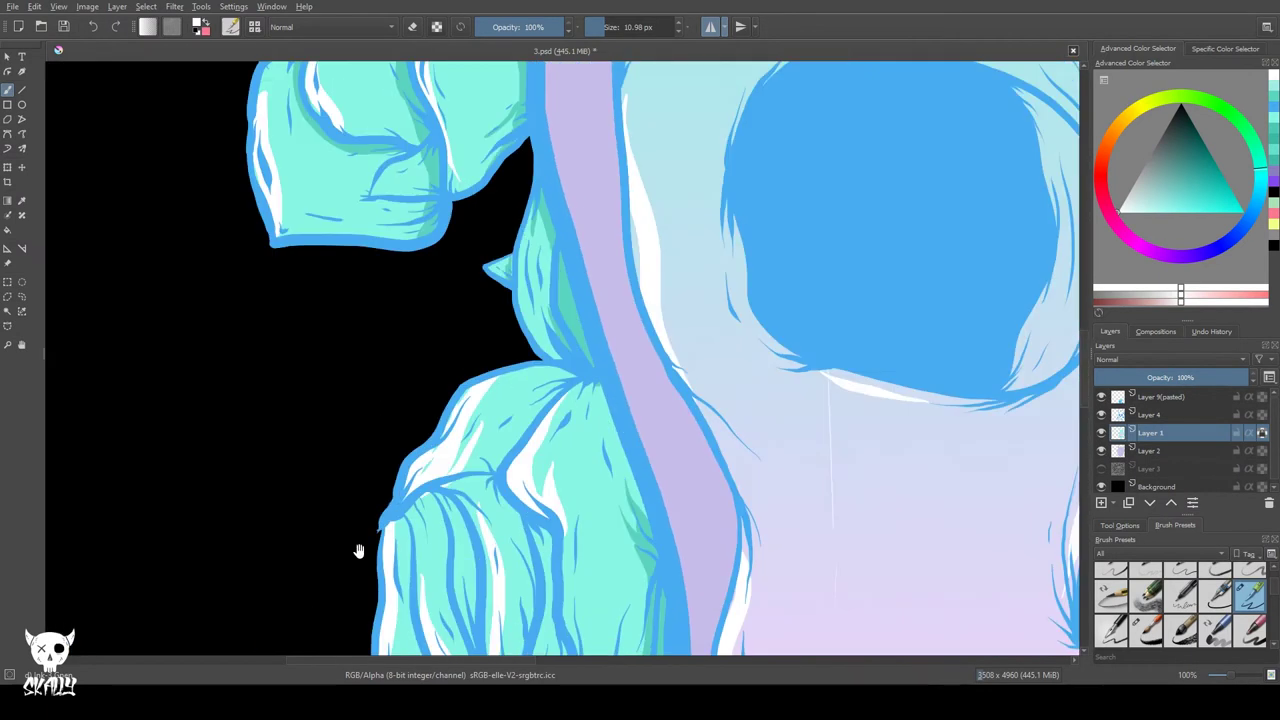
drag(395, 201, 495, 428)
drag(387, 386, 394, 458)
drag(363, 261, 343, 426)
drag(391, 363, 351, 441)
drag(373, 372, 364, 396)
drag(417, 186, 388, 426)
drag(364, 176, 341, 347)
drag(303, 220, 165, 470)
drag(406, 213, 411, 349)
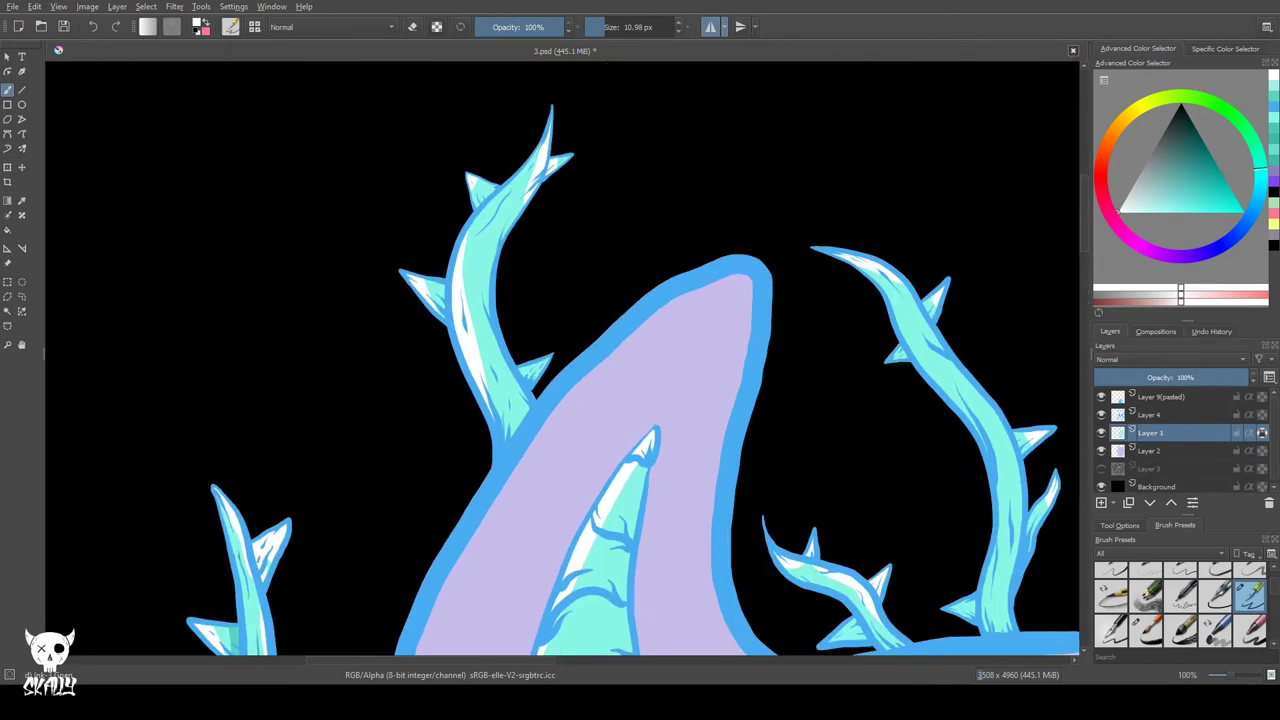
scroll(450, 425, up, 3)
scroll(303, 466, up, 3)
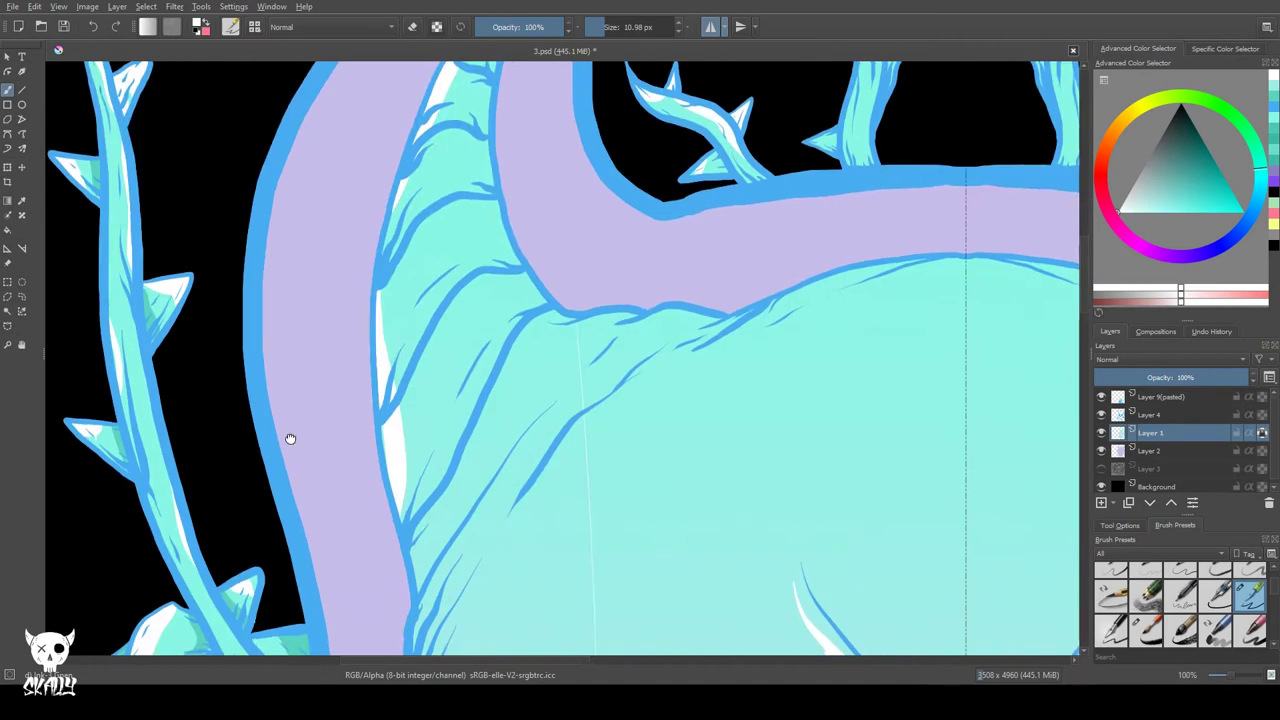
- Hide the pasted Layer 9 and the black Background layer so the artwork sits on a transparent canvas
scroll(360, 440, down, 3)
drag(317, 500, 260, 237)
drag(328, 466, 329, 374)
click(1101, 397)
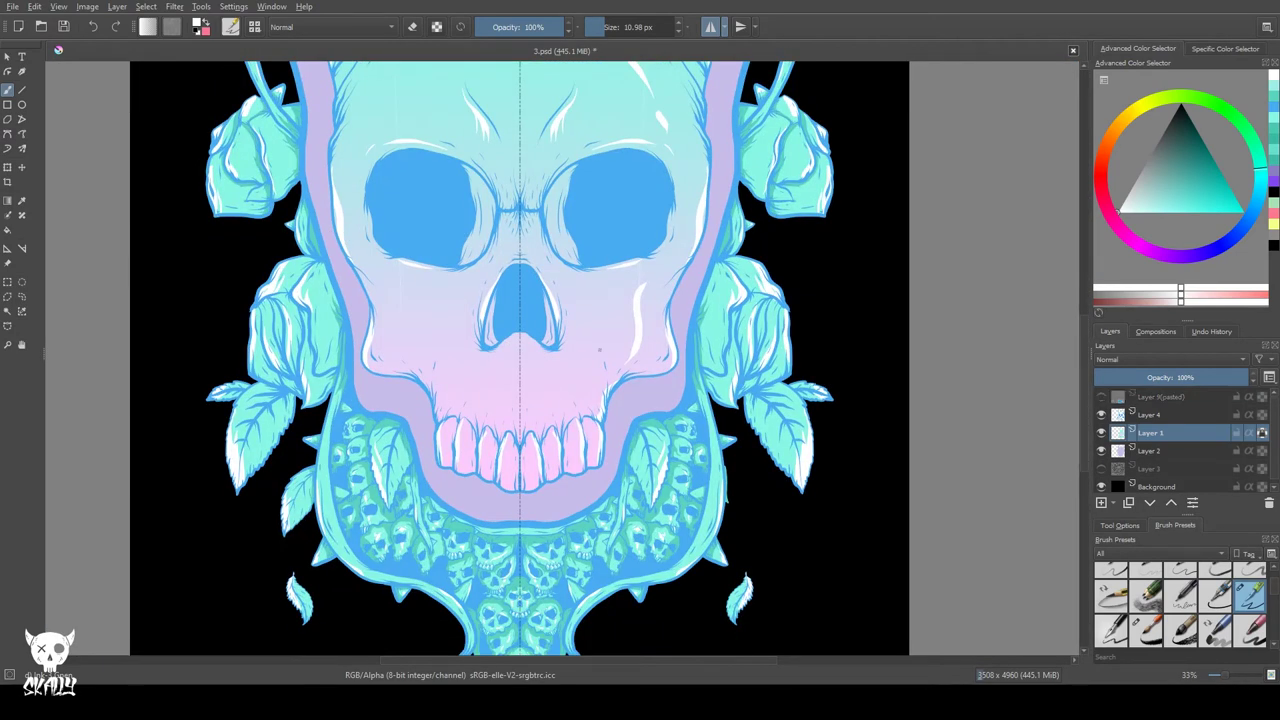
scroll(590, 450, down, 2)
drag(605, 449, 608, 373)
click(1101, 486)
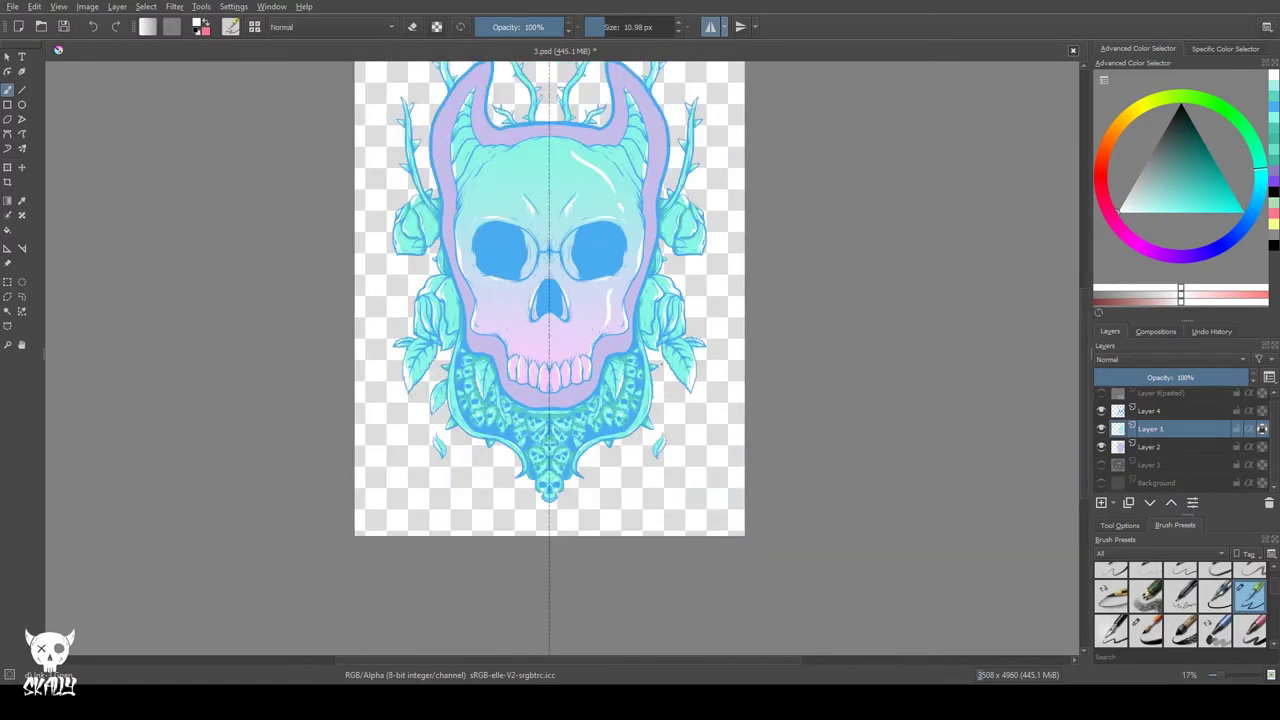
- Check the artwork's outer edges against the transparent canvas and save the illustration as 3.kra
scroll(659, 364, up, 2)
scroll(659, 364, down, 1)
scroll(659, 364, up, 4)
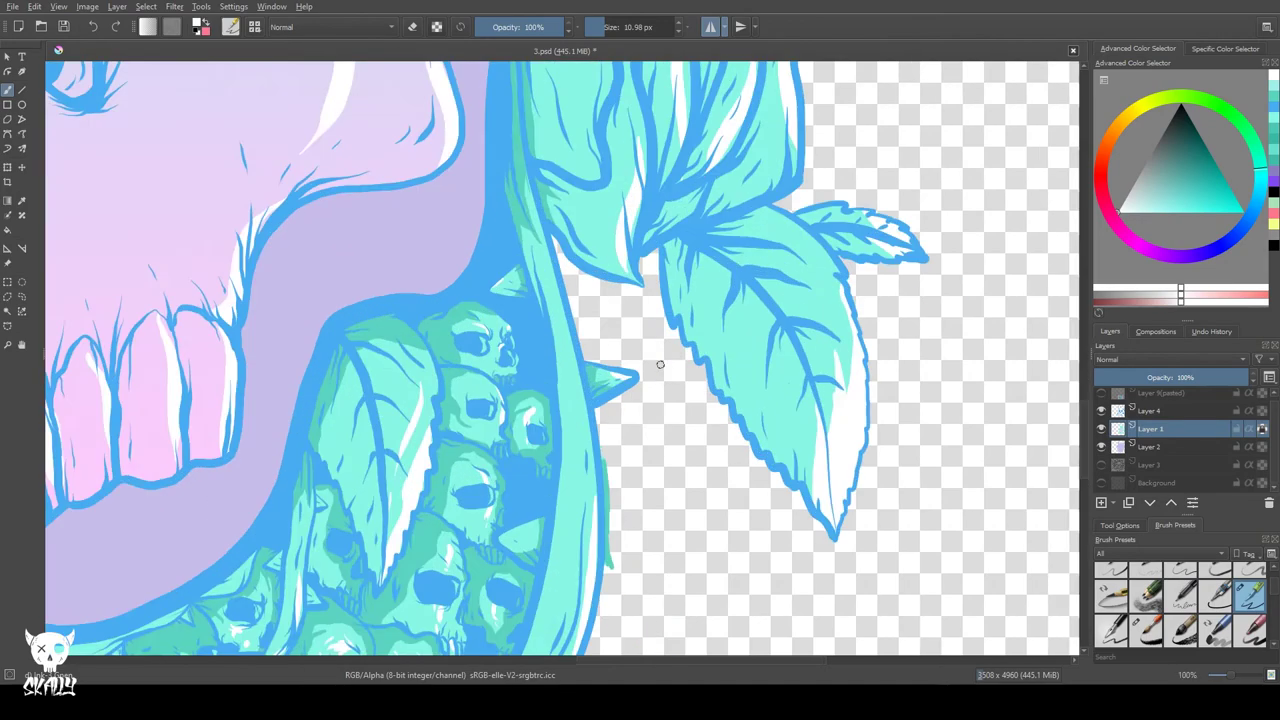
scroll(659, 364, down, 6)
click(63, 27)
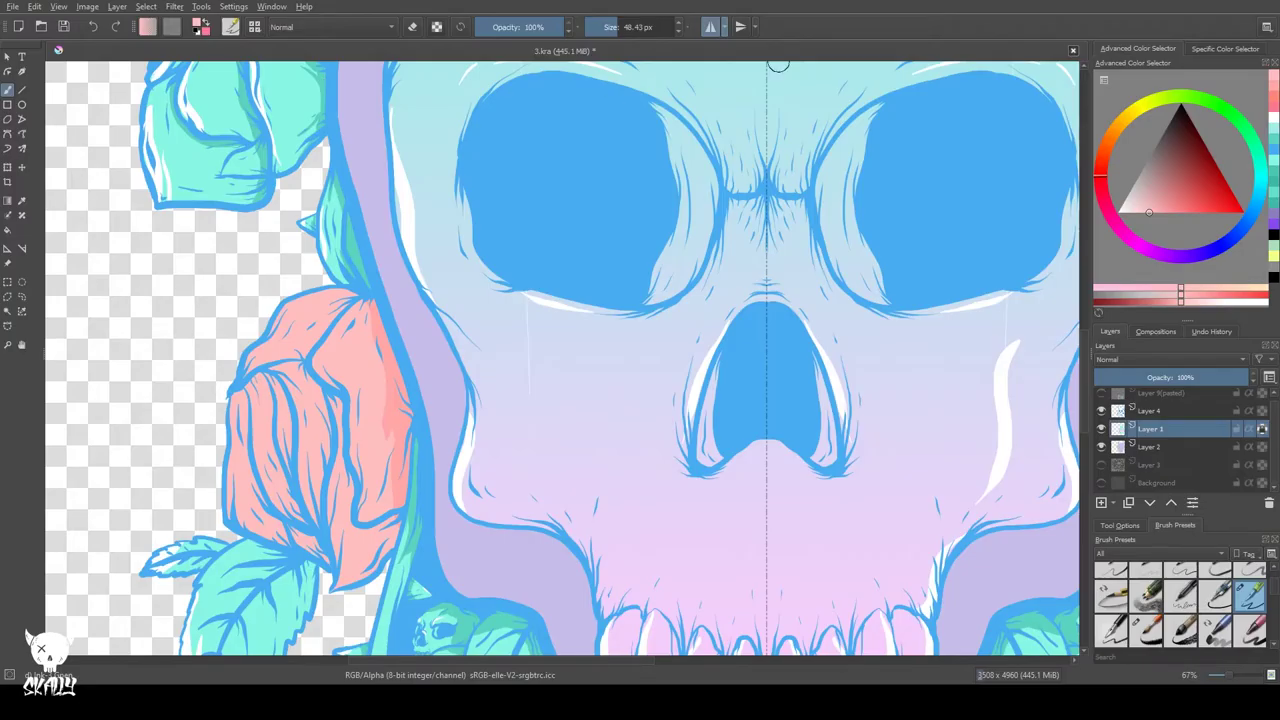
- Recolour the mirrored roses beside the skull pink with a 48.43 px brush
mouse_move(367, 306)
mouse_down()
mouse_move(405, 417)
mouse_move(401, 477)
mouse_move(391, 460)
mouse_move(381, 493)
mouse_up()
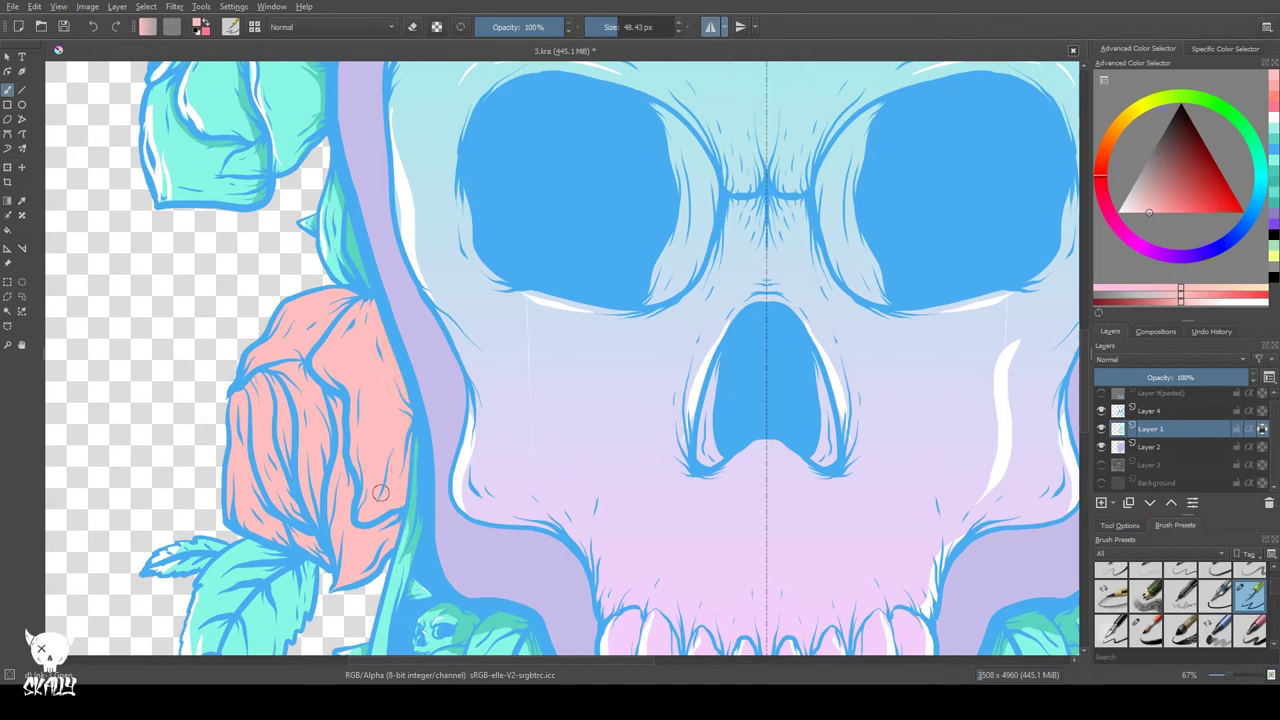
mouse_move(337, 456)
mouse_down()
mouse_move(287, 100)
mouse_move(477, 718)
mouse_up()
mouse_move(357, 290)
mouse_down()
mouse_move(381, 252)
mouse_move(430, 305)
mouse_move(455, 375)
mouse_move(389, 396)
mouse_move(342, 282)
mouse_move(335, 410)
mouse_move(295, 430)
mouse_move(283, 340)
mouse_up()
drag(456, 259, 469, 285)
- Shade the upper roses' petals in a darker pink, reducing the brush size to 27.59 px for the finer folds
click(1274, 98)
click(94, 27)
click(1274, 98)
mouse_move(378, 236)
mouse_down()
mouse_move(450, 320)
mouse_move(414, 292)
mouse_move(414, 368)
mouse_up()
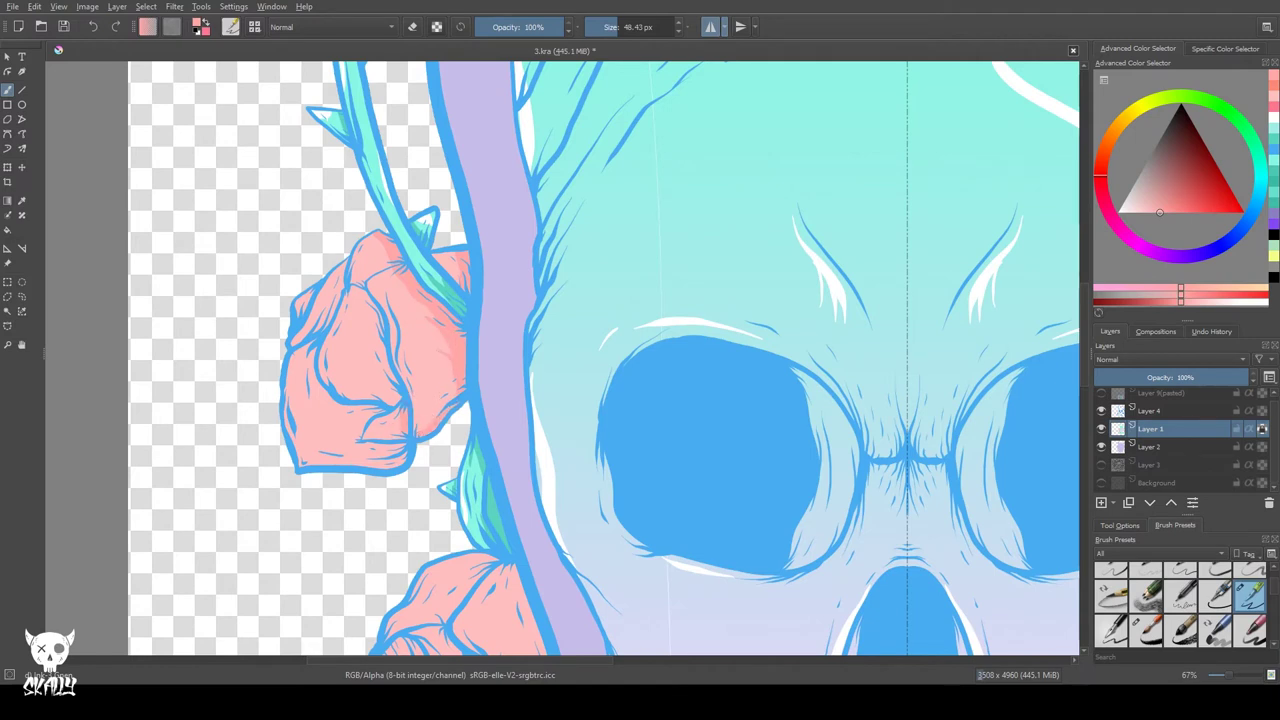
drag(377, 356, 399, 400)
mouse_move(344, 350)
mouse_down()
mouse_move(331, 352)
mouse_move(392, 399)
mouse_up()
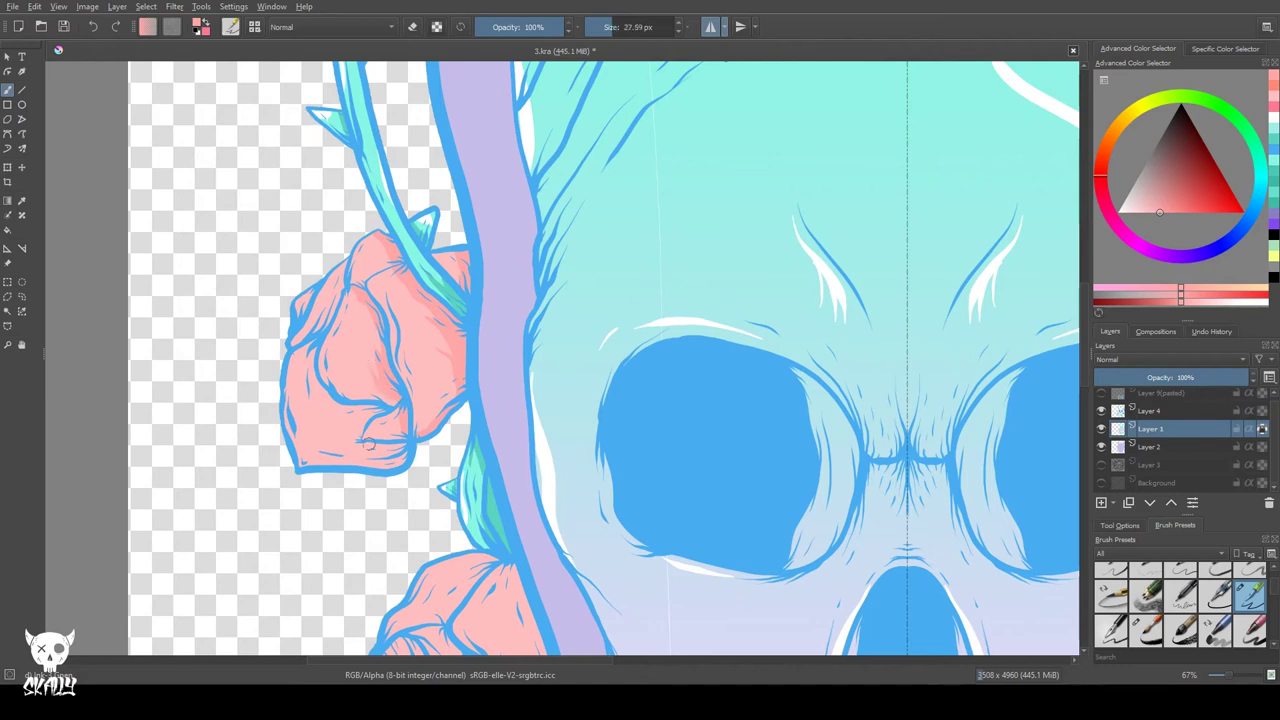
mouse_move(354, 465)
mouse_down()
mouse_move(398, 461)
mouse_move(397, 448)
mouse_up()
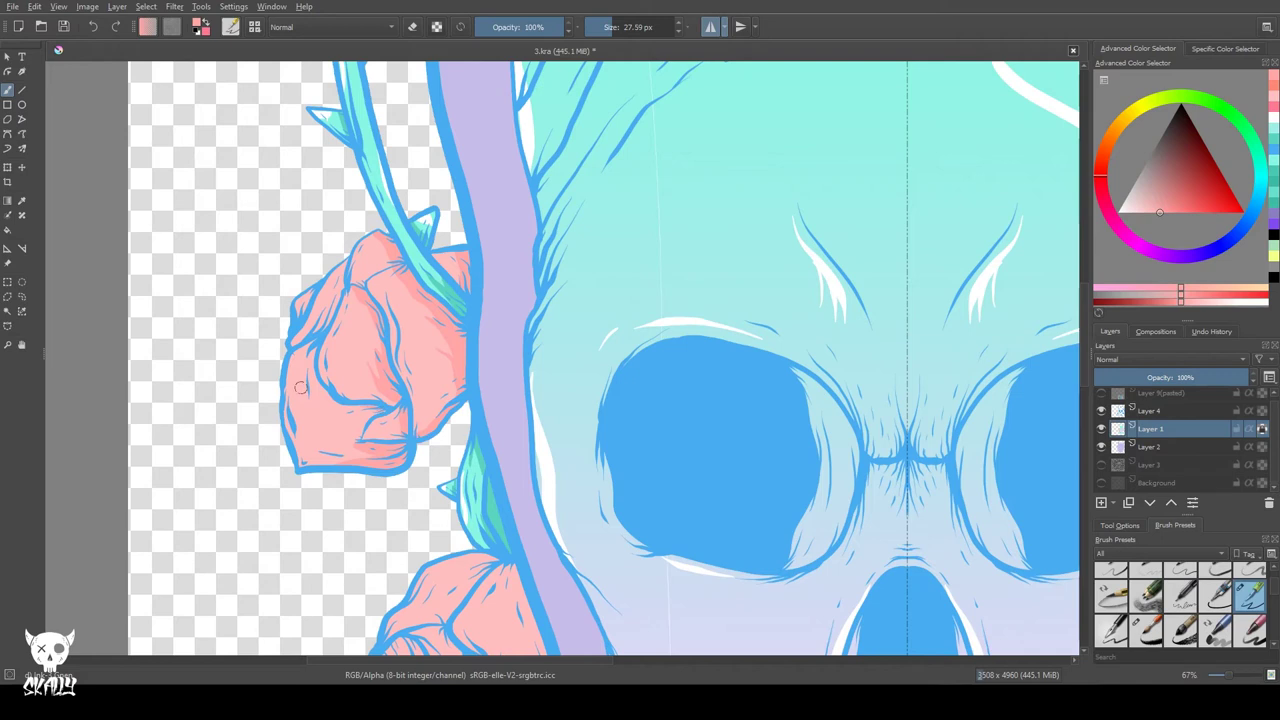
mouse_move(313, 371)
mouse_down()
mouse_move(357, 407)
mouse_move(342, 409)
mouse_up()
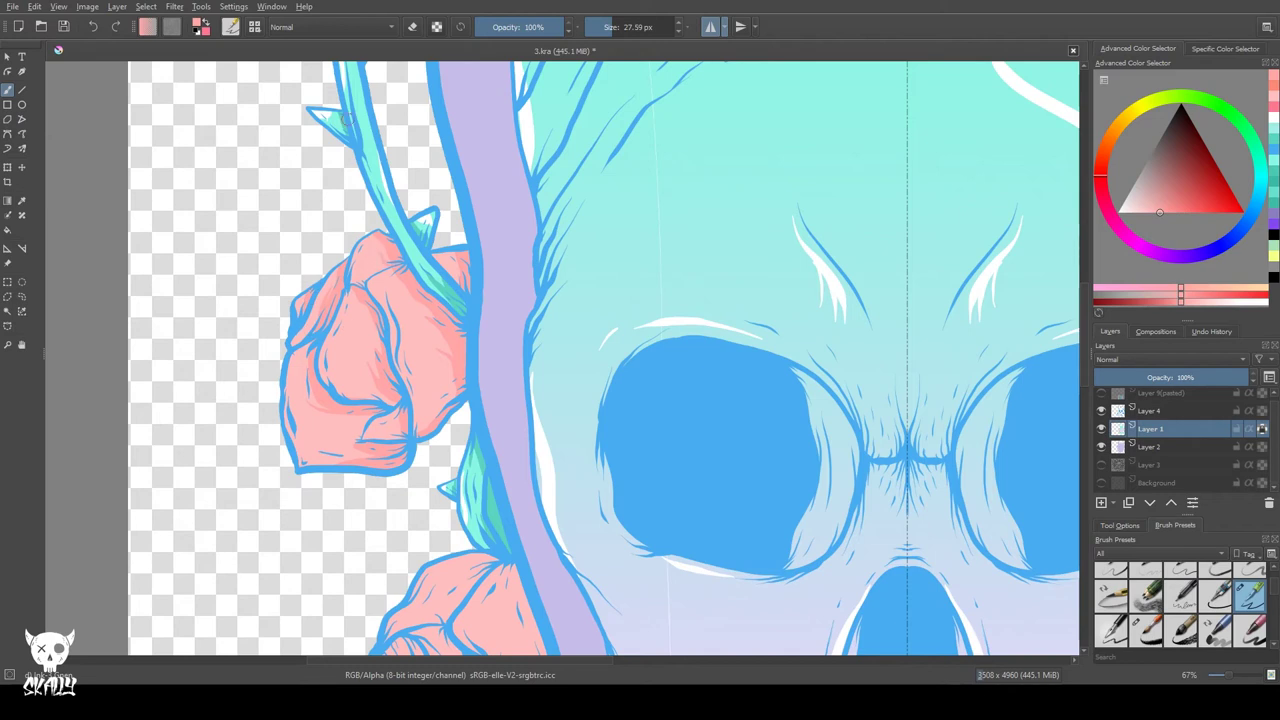
- Shade the petal folds and inner edges of the lower roses in darker pink with the 27.59 px brush
drag(379, 517, 308, 404)
mouse_move(345, 476)
mouse_down()
mouse_move(426, 444)
mouse_move(474, 560)
mouse_up()
mouse_move(448, 488)
mouse_down()
mouse_move(478, 574)
mouse_move(462, 557)
mouse_up()
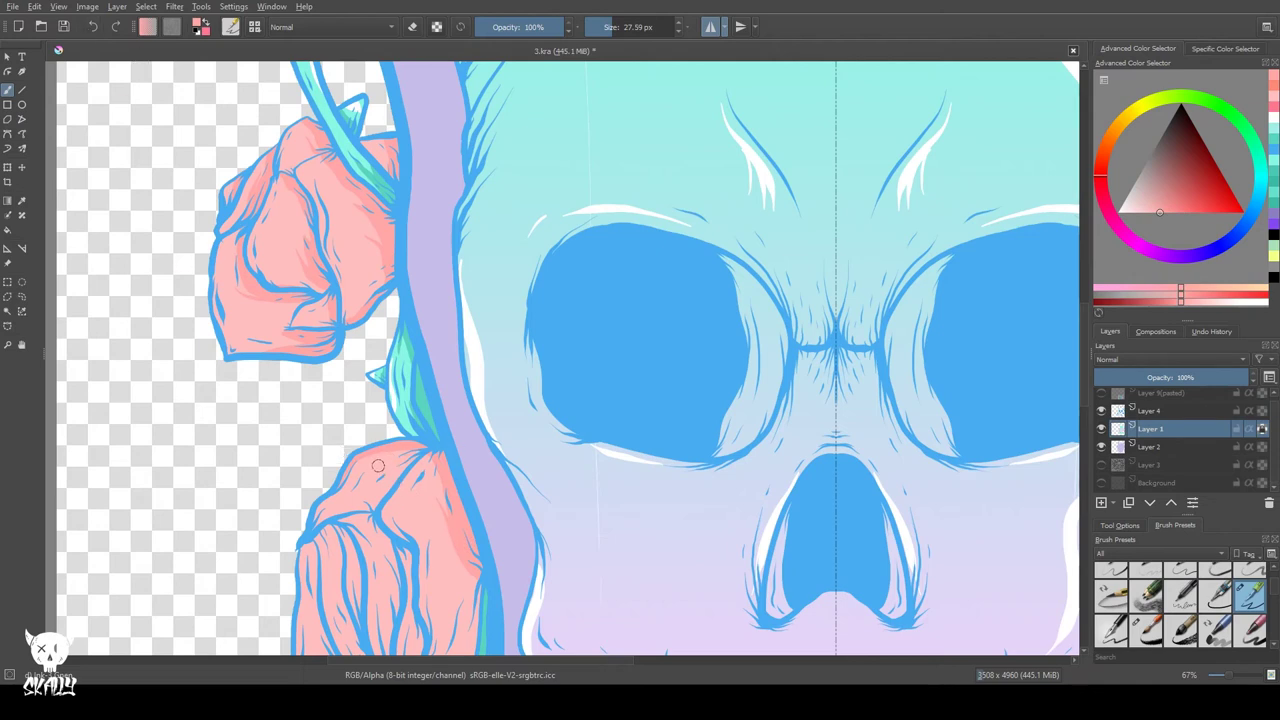
scroll(368, 479, down, 5)
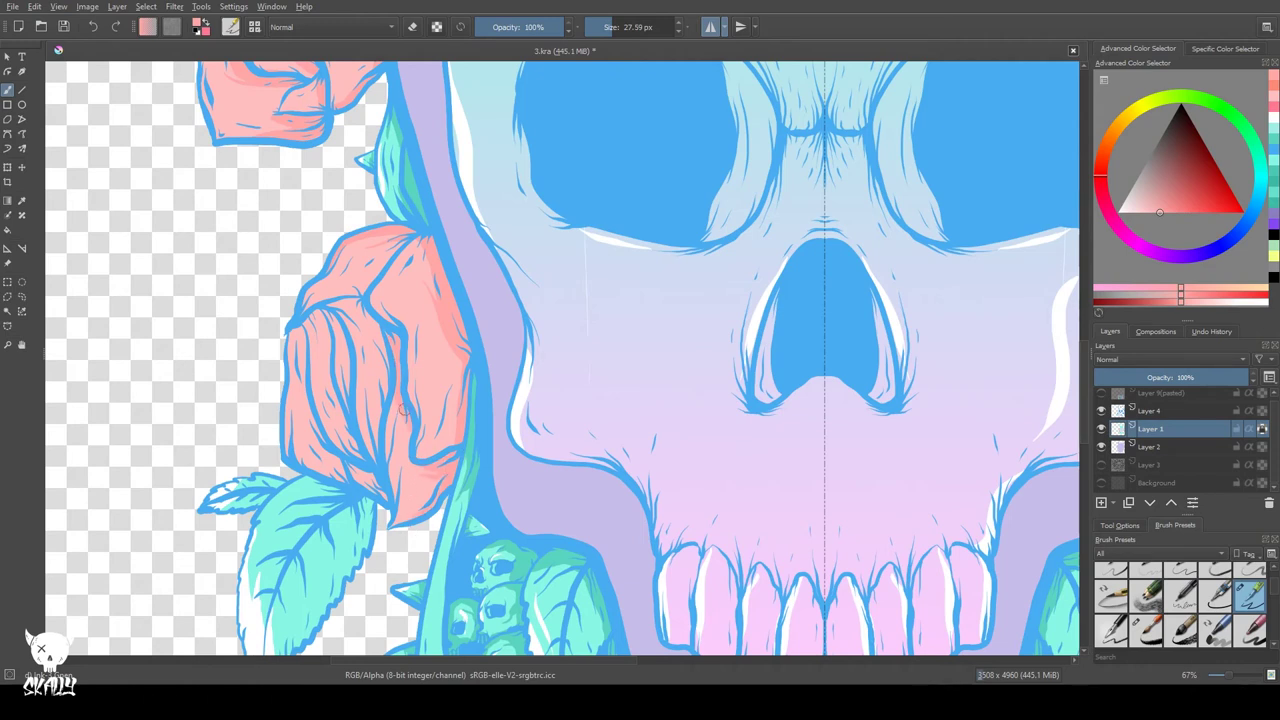
mouse_move(362, 308)
mouse_down()
mouse_move(376, 340)
mouse_move(342, 272)
mouse_move(379, 364)
mouse_up()
drag(328, 314, 361, 456)
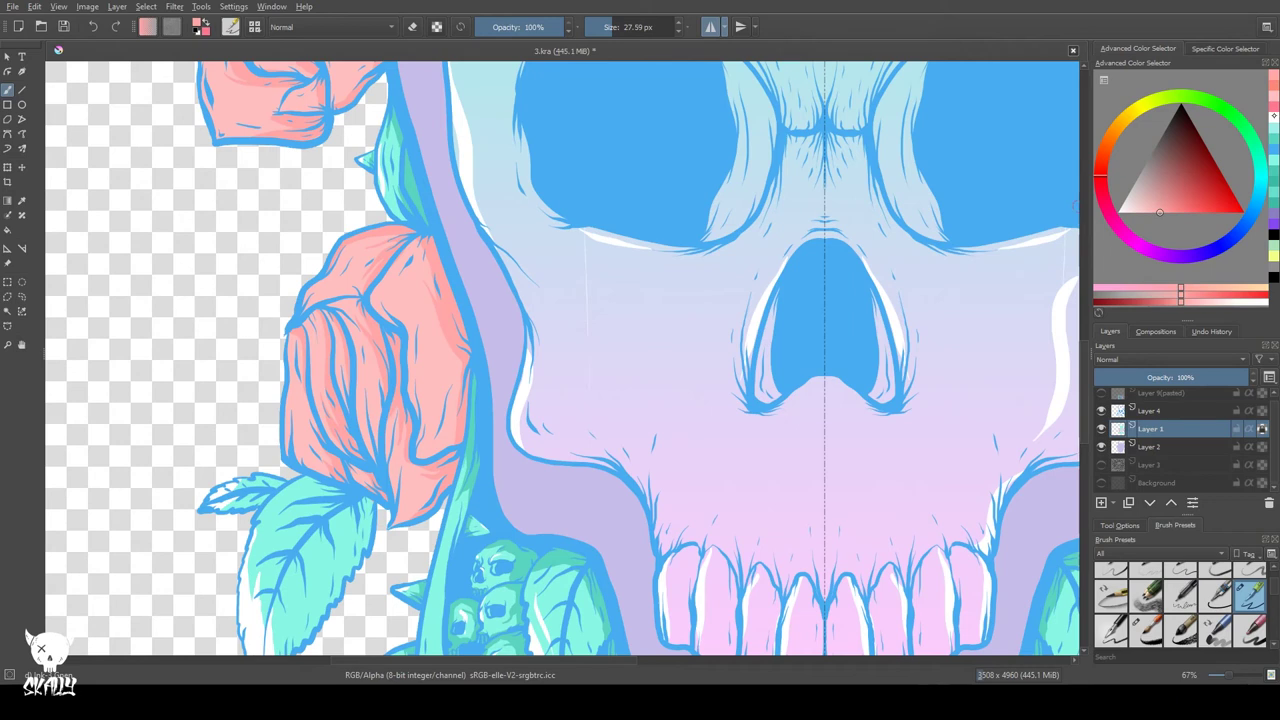
- Paint mirrored white highlights along the petal edges of the lower roses
click(1271, 115)
drag(381, 275, 414, 352)
mouse_move(386, 276)
mouse_down()
mouse_move(385, 307)
mouse_move(391, 294)
mouse_move(403, 309)
mouse_move(377, 300)
mouse_move(400, 316)
mouse_move(385, 312)
mouse_move(414, 380)
mouse_up()
drag(410, 335, 408, 357)
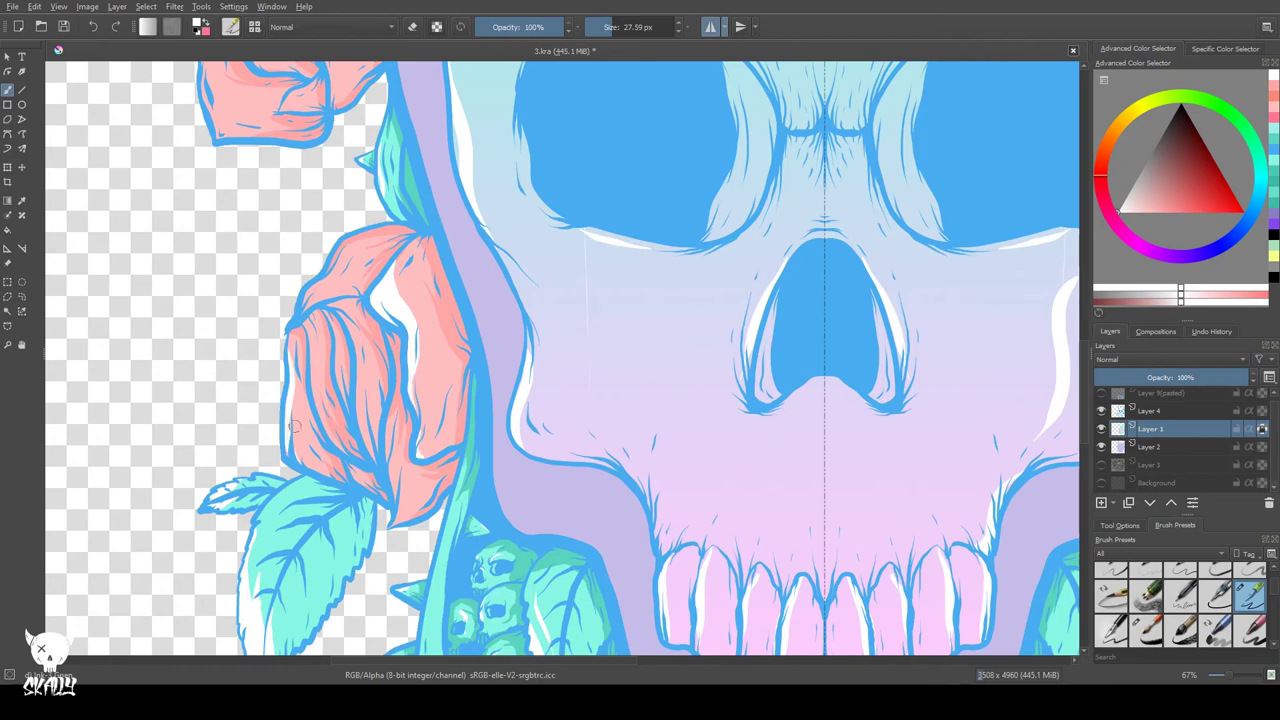
mouse_move(312, 330)
mouse_down()
mouse_move(328, 382)
mouse_move(360, 365)
mouse_move(367, 442)
mouse_up()
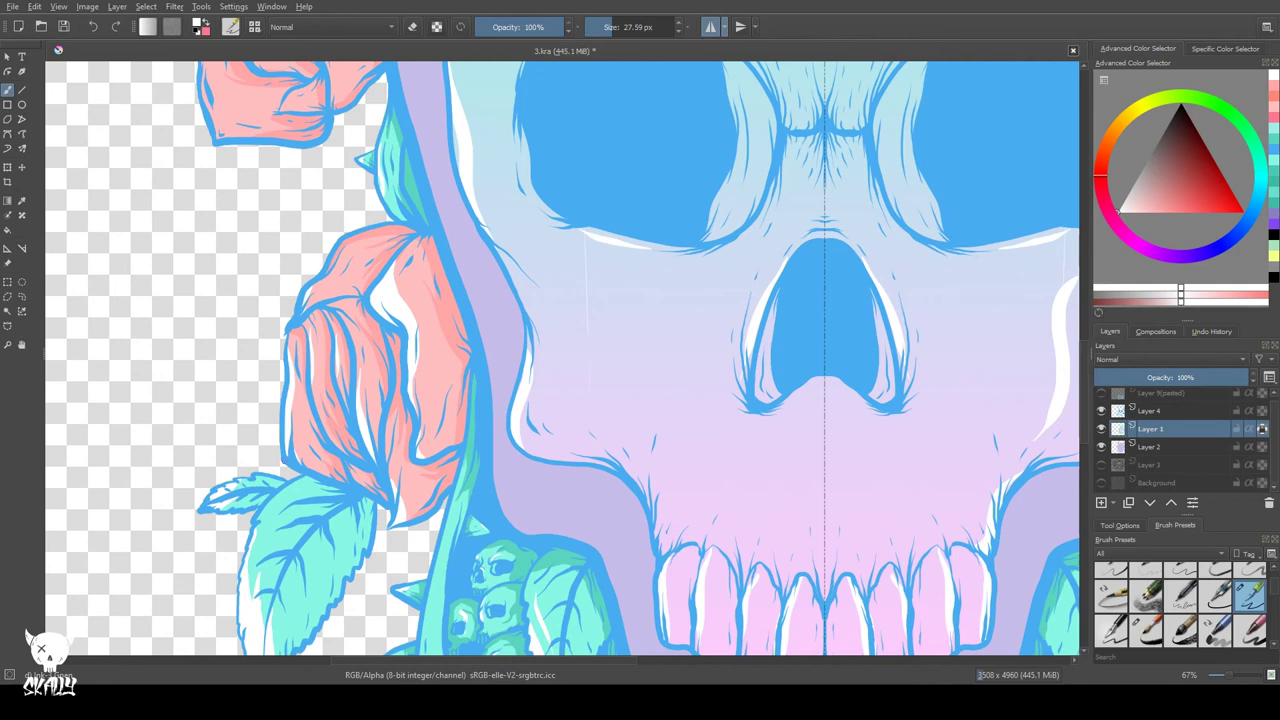
- Add mirrored white highlights to the outer edges and inner petal folds of the upper roses
drag(237, 281, 299, 531)
mouse_move(284, 384)
mouse_down()
mouse_move(268, 302)
mouse_move(264, 342)
mouse_up()
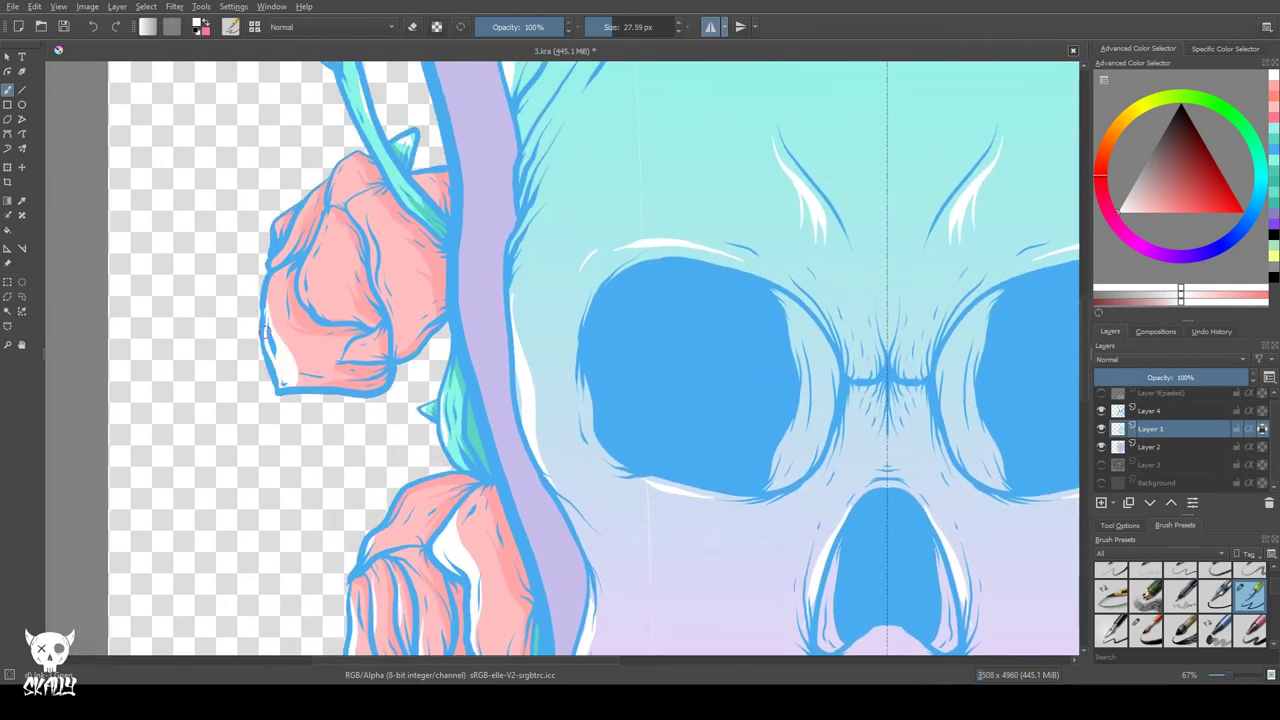
drag(303, 250, 311, 316)
drag(329, 167, 374, 262)
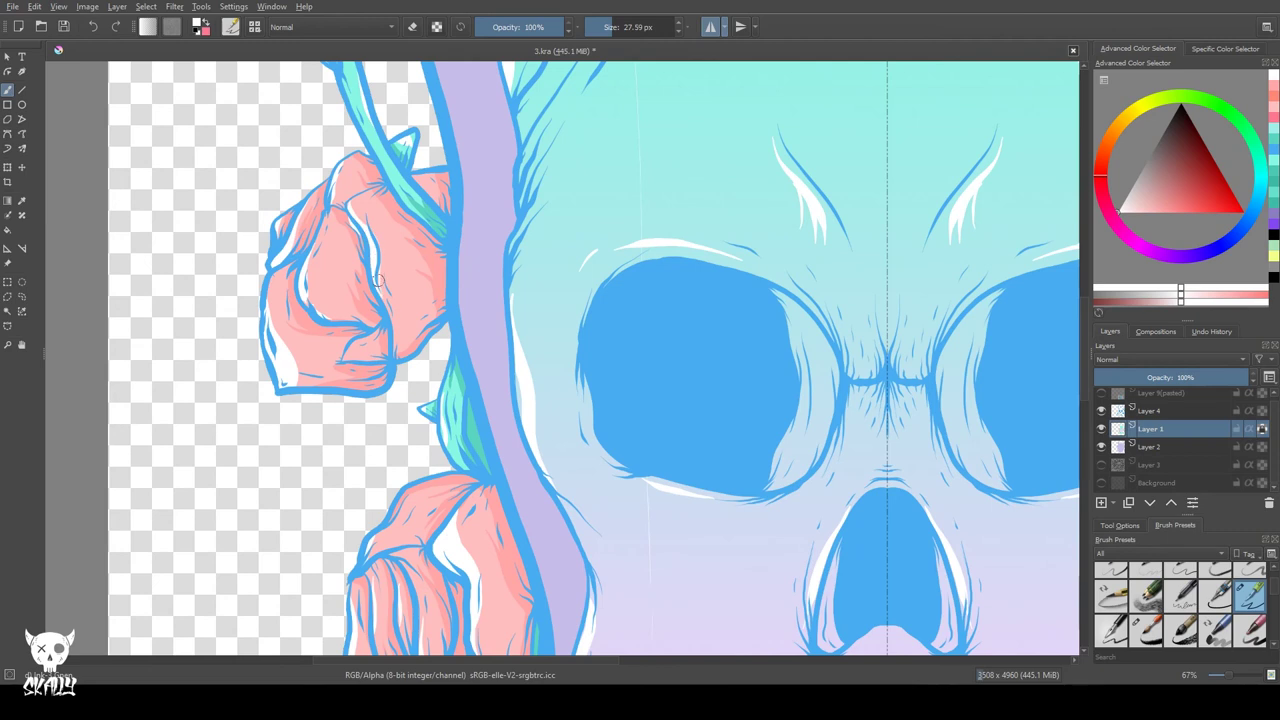
click(94, 26)
drag(350, 200, 381, 296)
drag(376, 242, 370, 287)
- Turn off horizontal mirror painting and save the illustration
scroll(310, 220, down, 4)
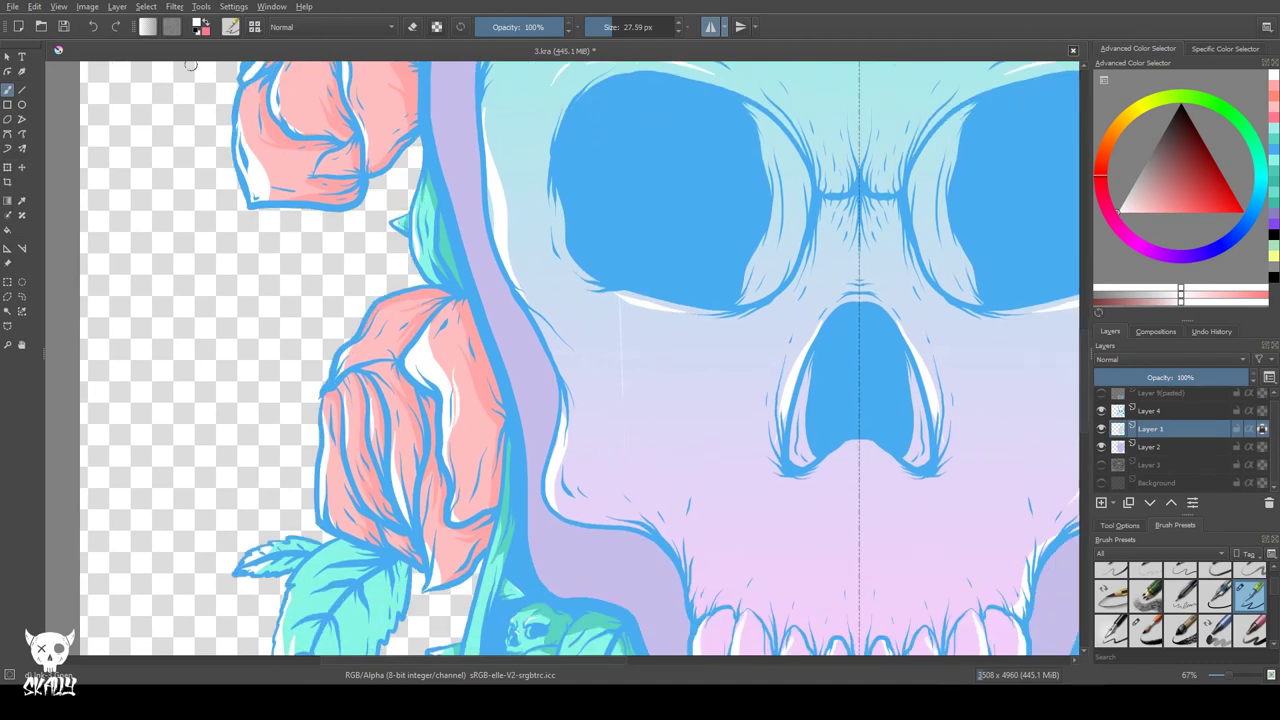
scroll(220, 335, down, 4)
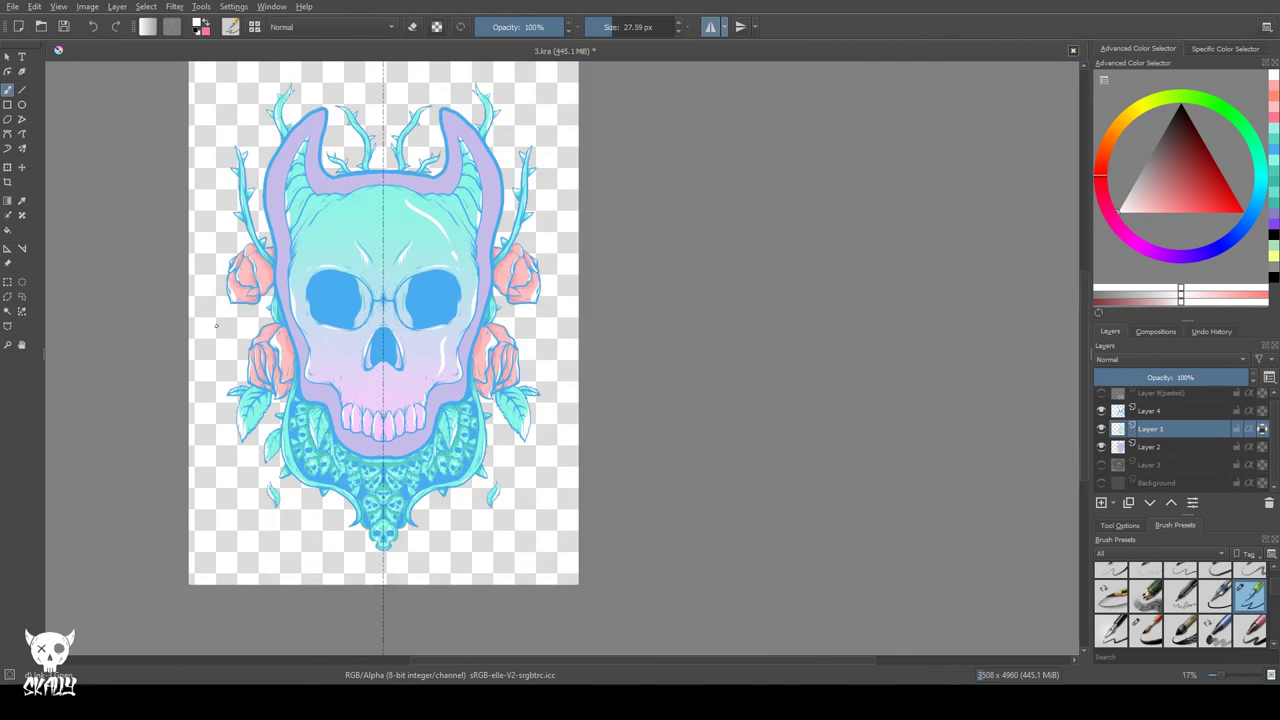
click(63, 26)
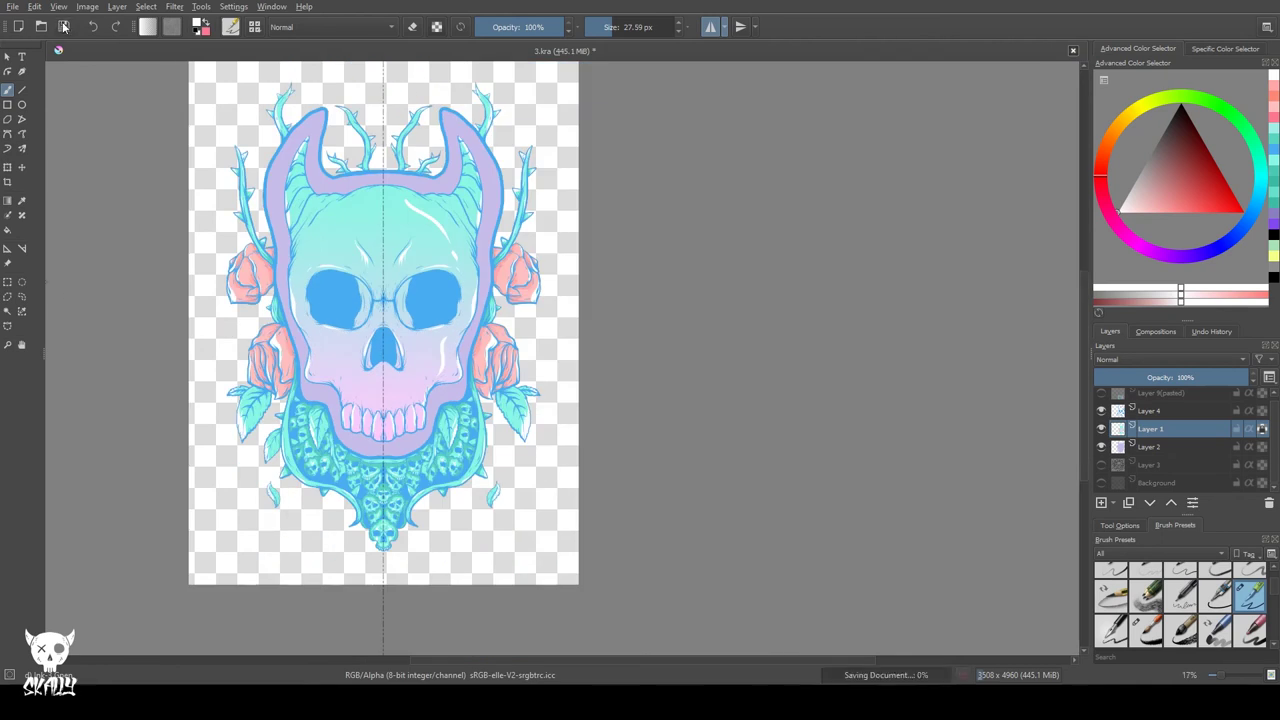
click(711, 27)
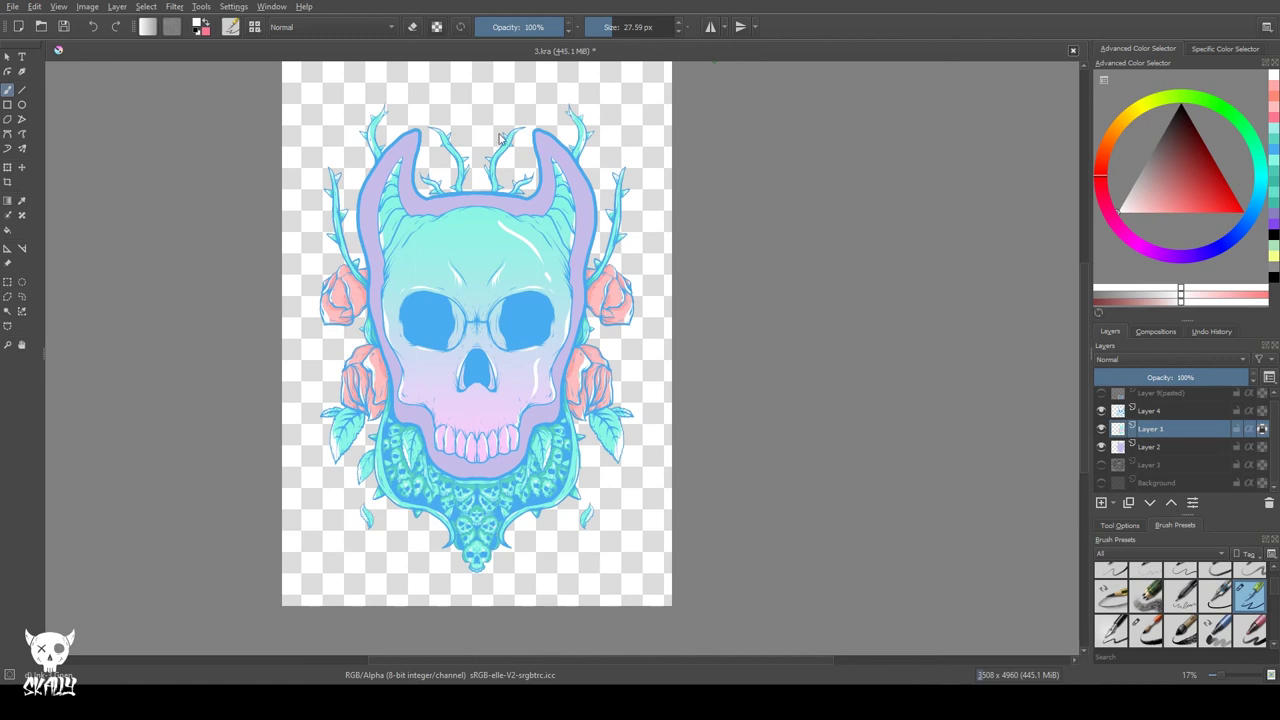
key(ctrl+s)
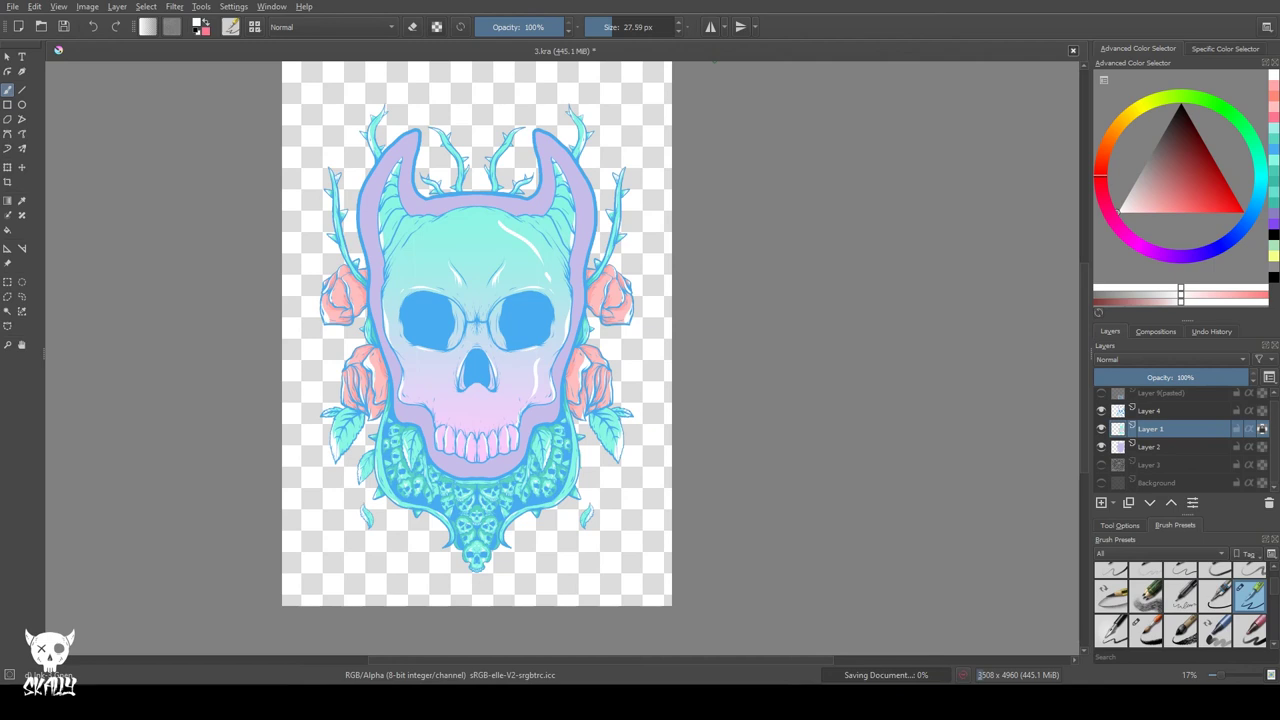